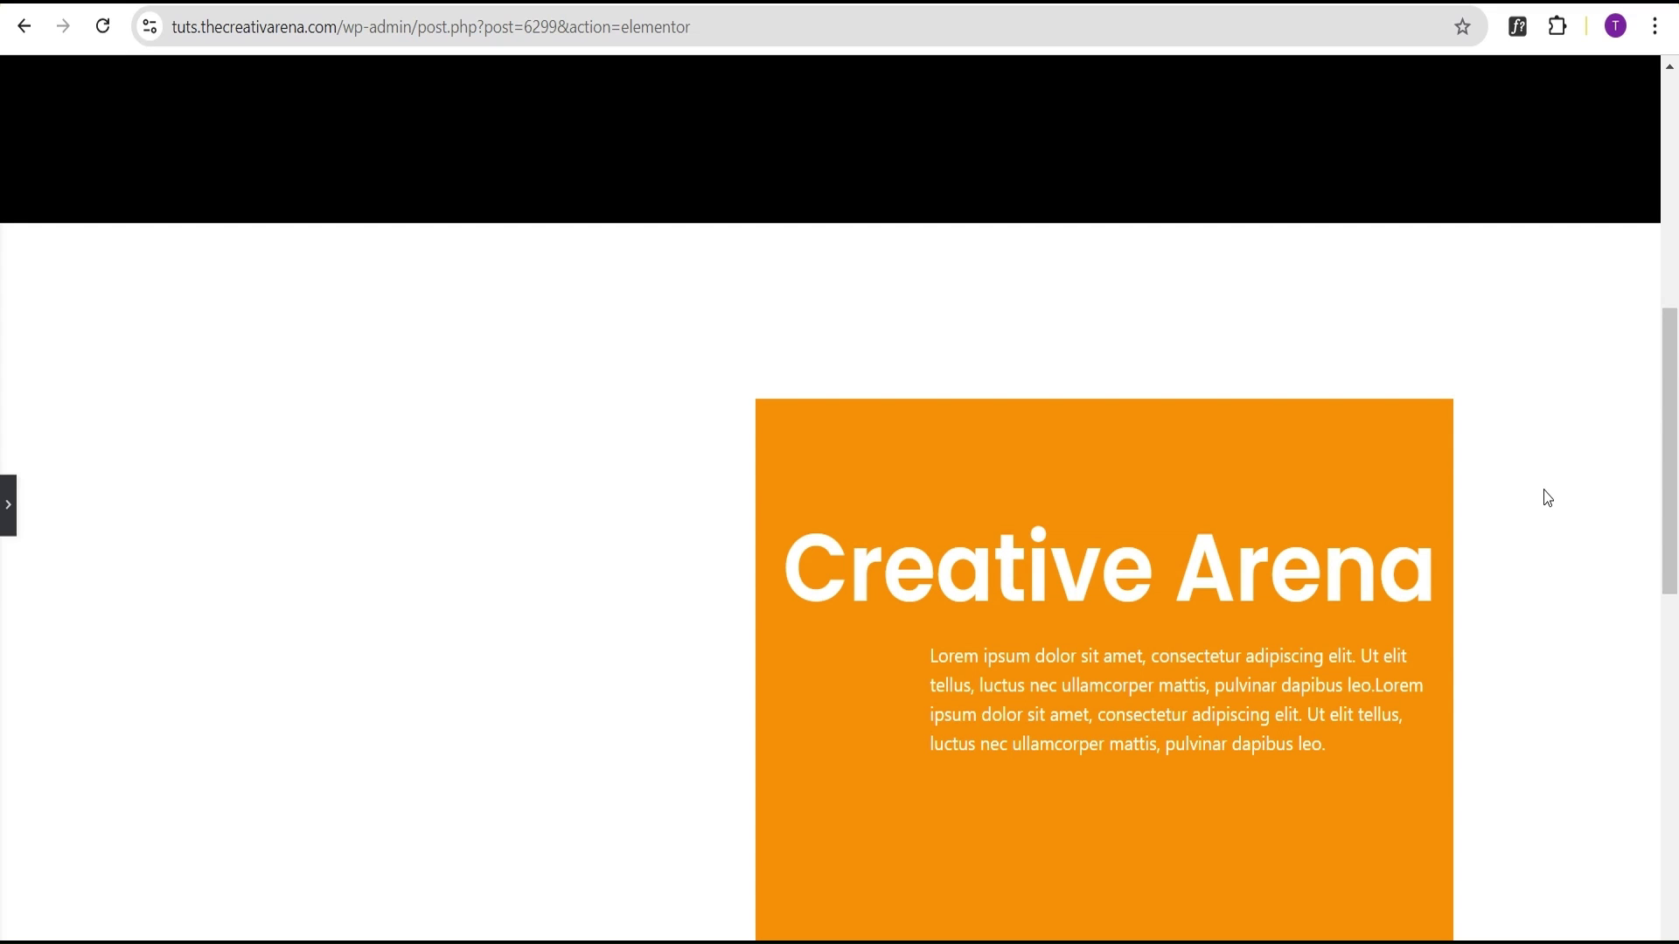
Examine how the Creative Arena heading moves and changes colour over the orange box as the page scrolls.
scroll(1555, 437, "down", 2)
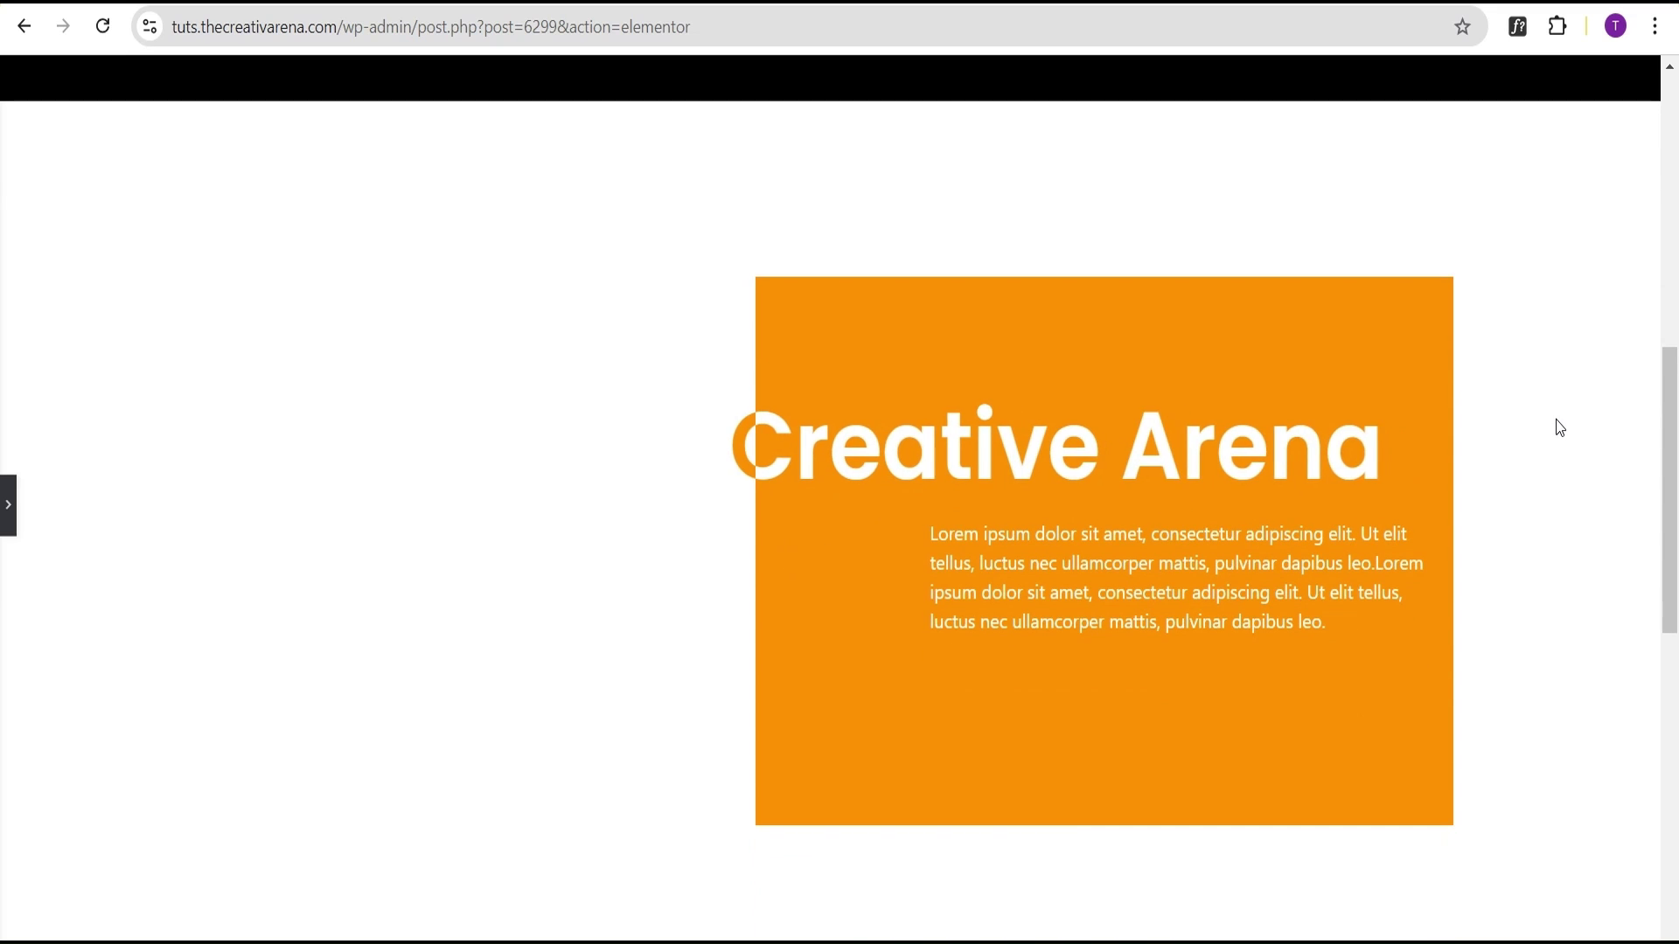
scroll(1559, 428, "down", 1)
scroll(1296, 402, "down", 2)
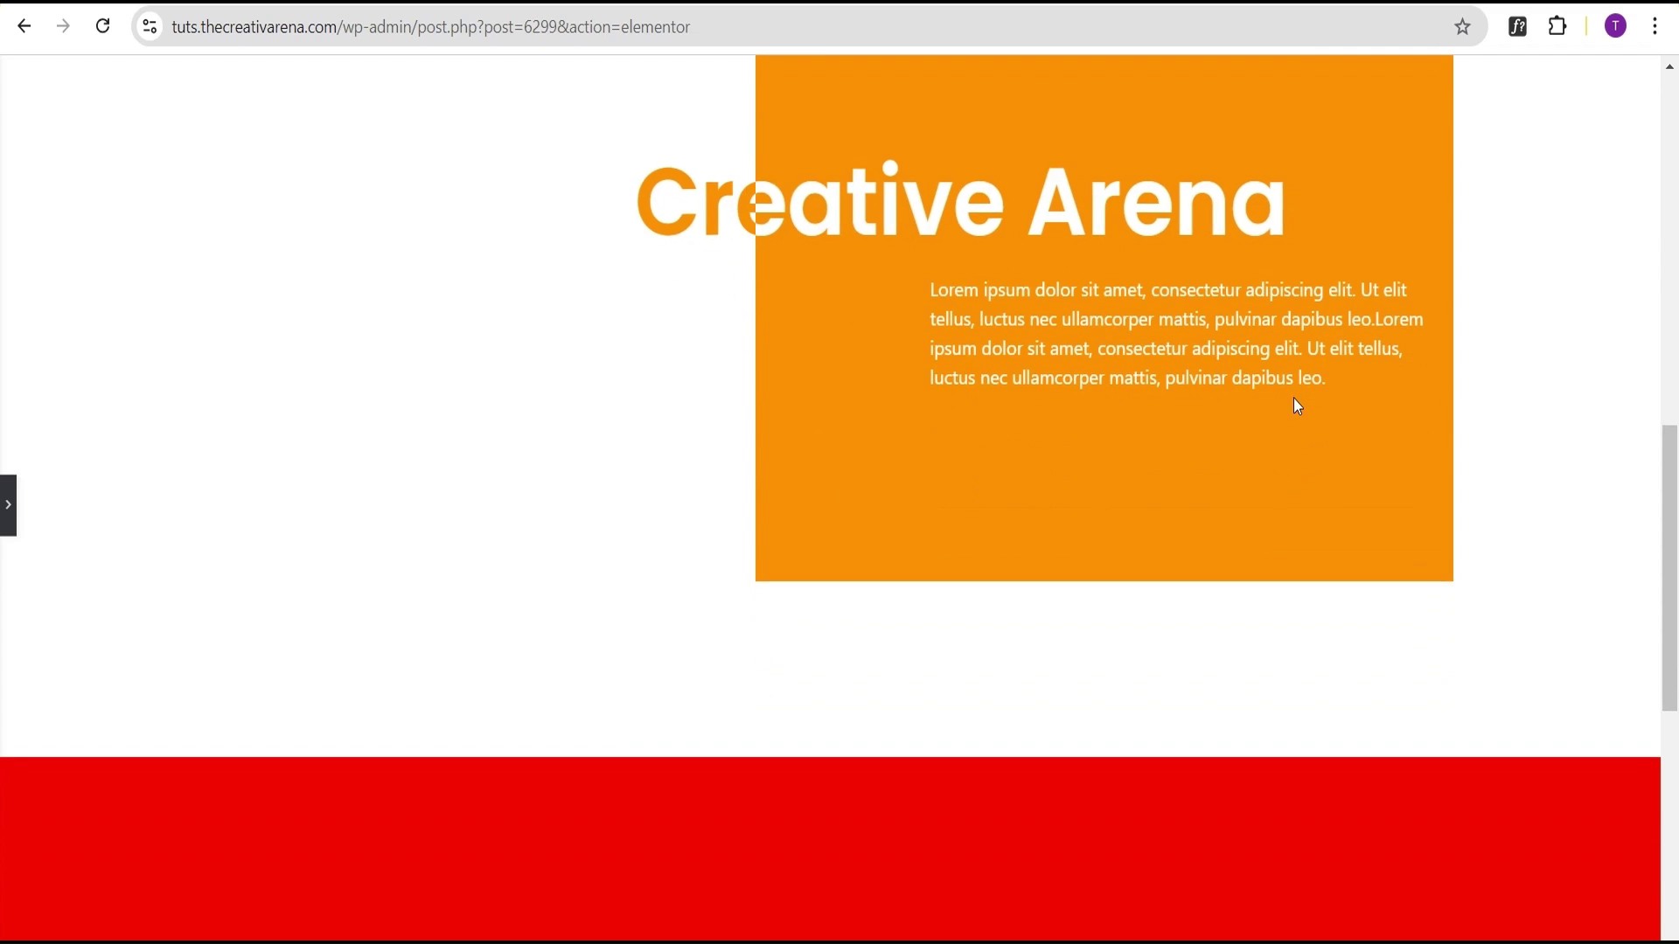
scroll(1303, 398, "up", 4)
scroll(1305, 395, "up", 4)
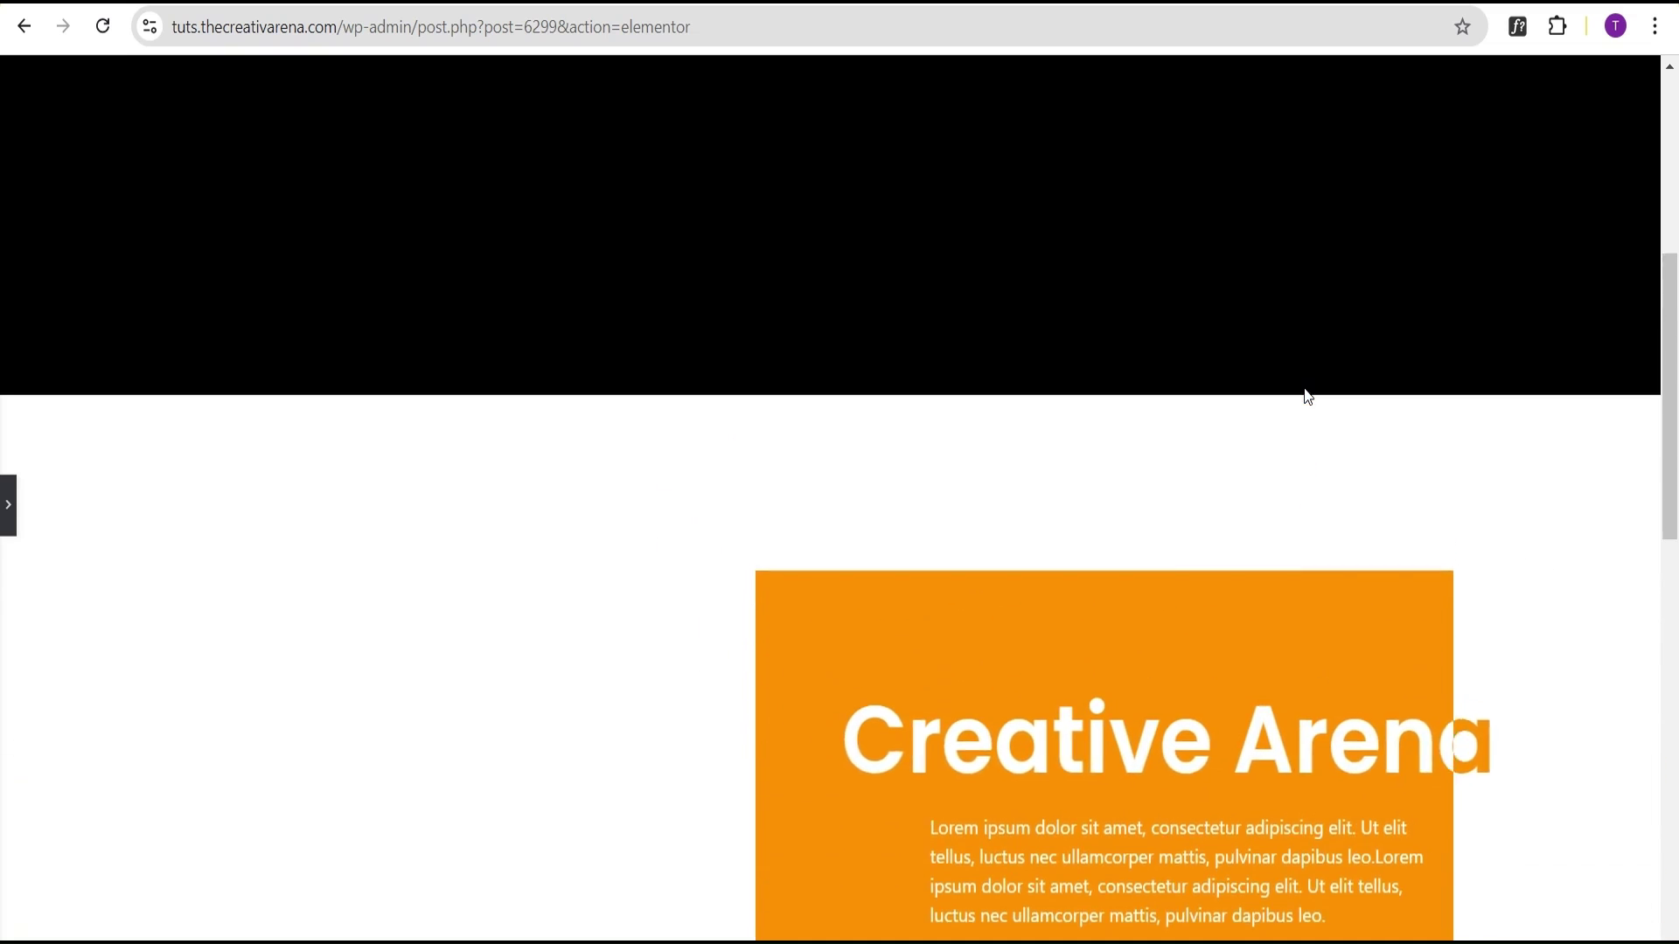
scroll(1304, 393, "down", 2)
scroll(1305, 398, "down", 3)
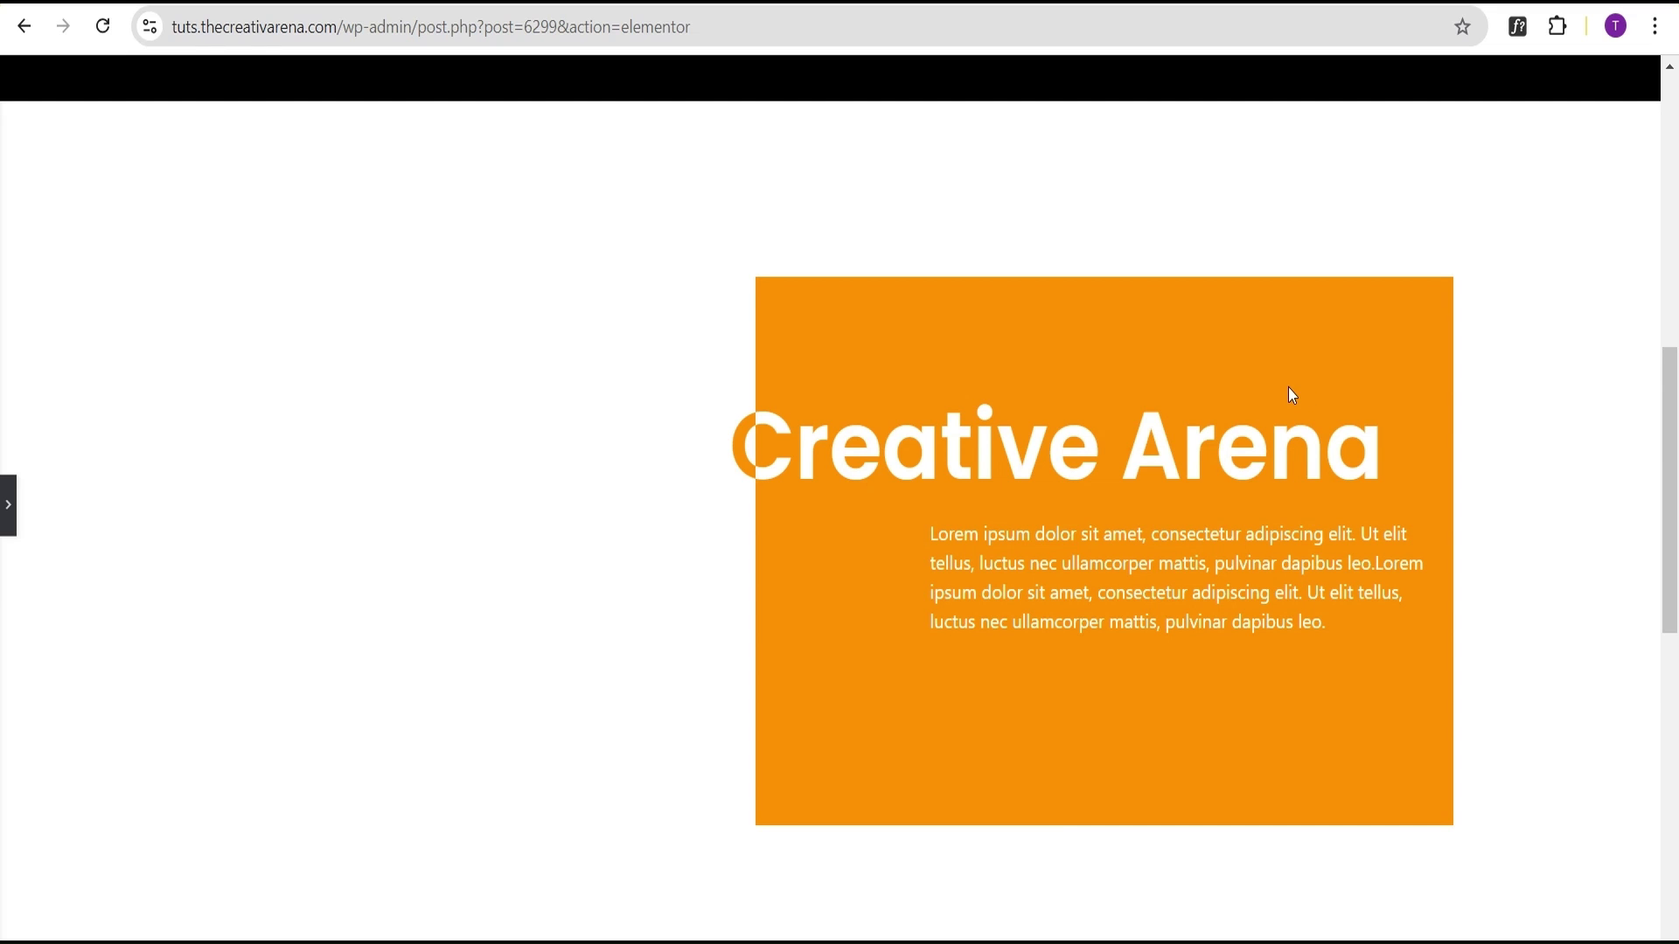
scroll(1288, 392, "down", 3)
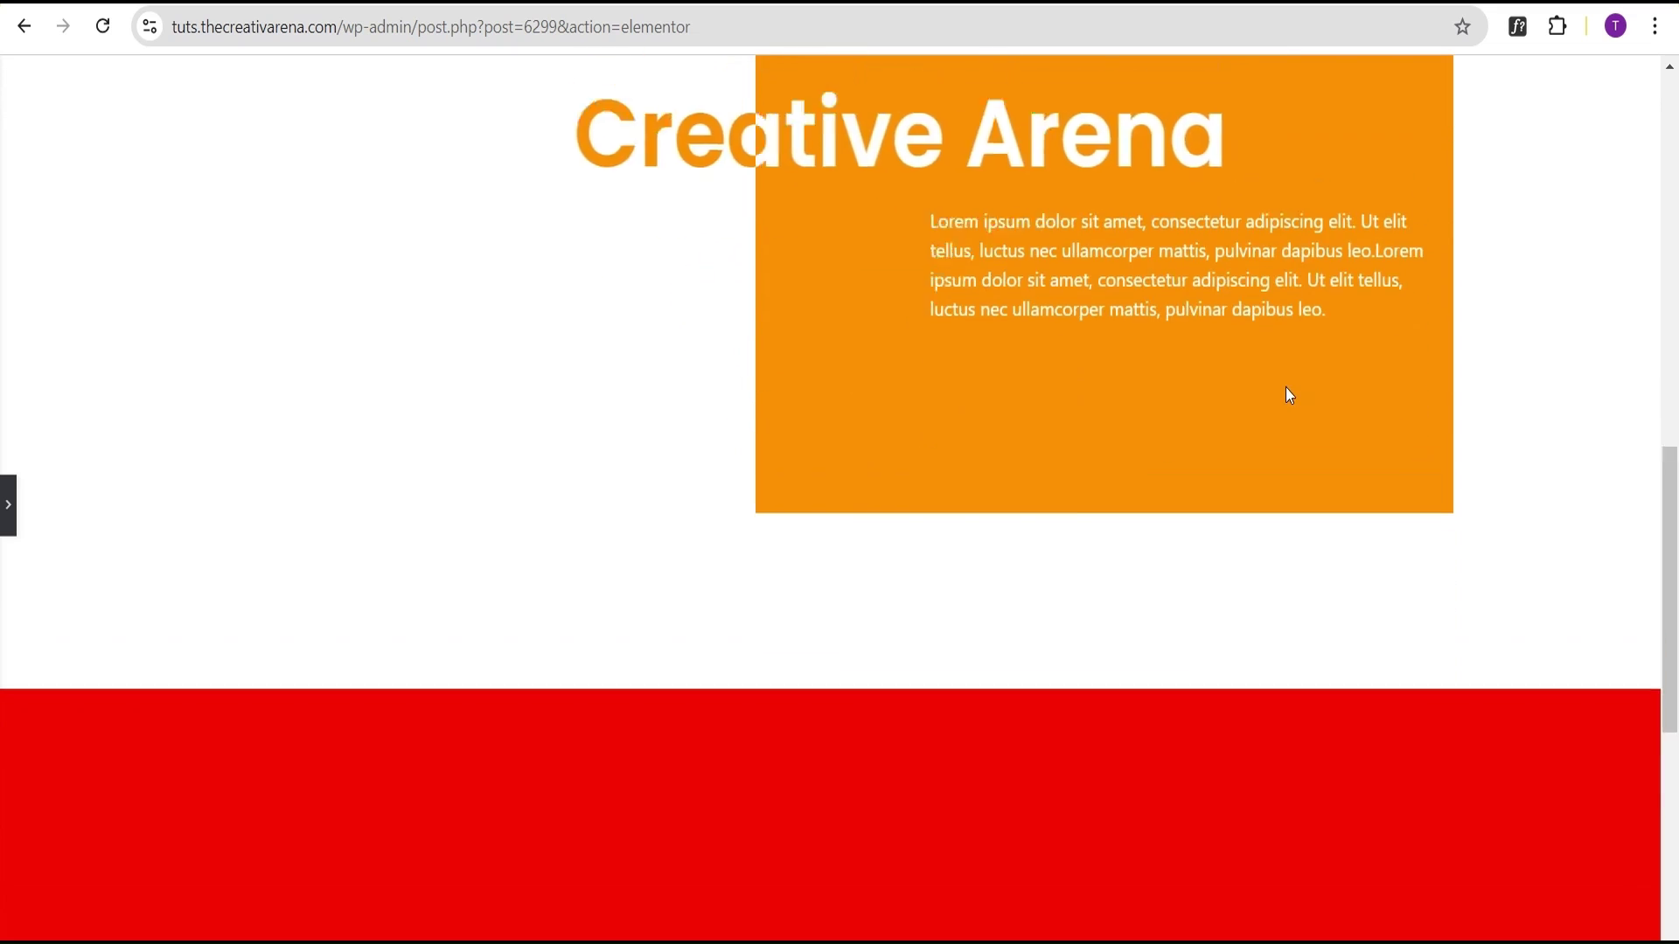
scroll(1286, 387, "up", 4)
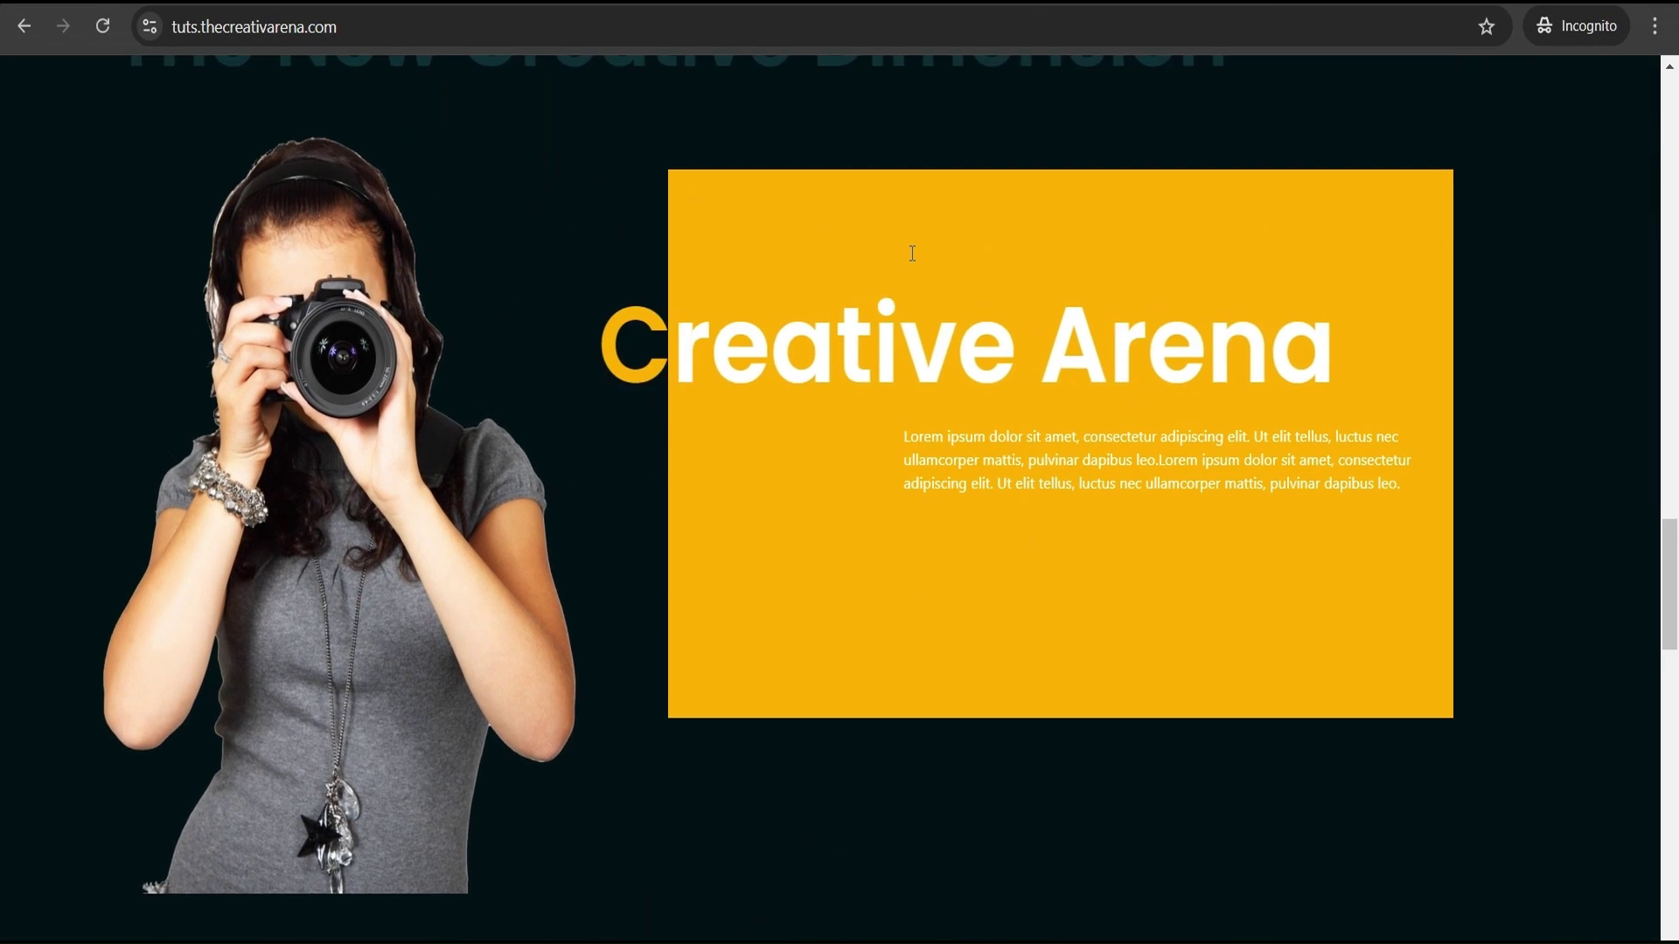
Review the same heading effect on the live site around the yellow box and the photographer image.
scroll(911, 253, "up", 5)
scroll(912, 253, "down", 3)
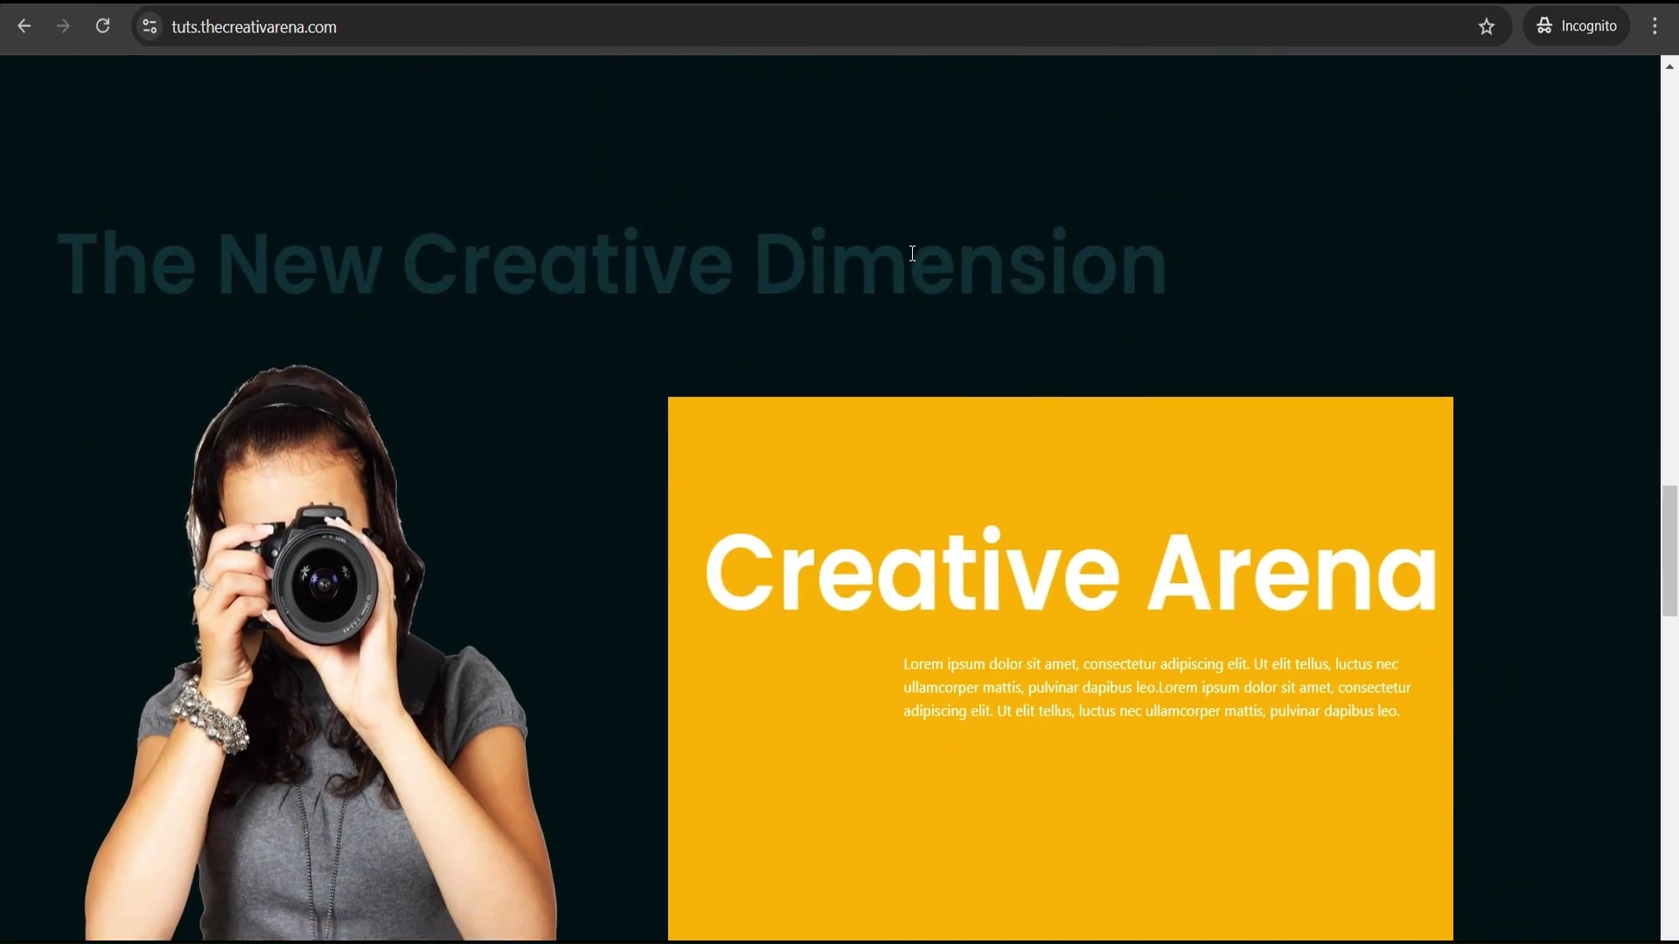
scroll(911, 254, "down", 7)
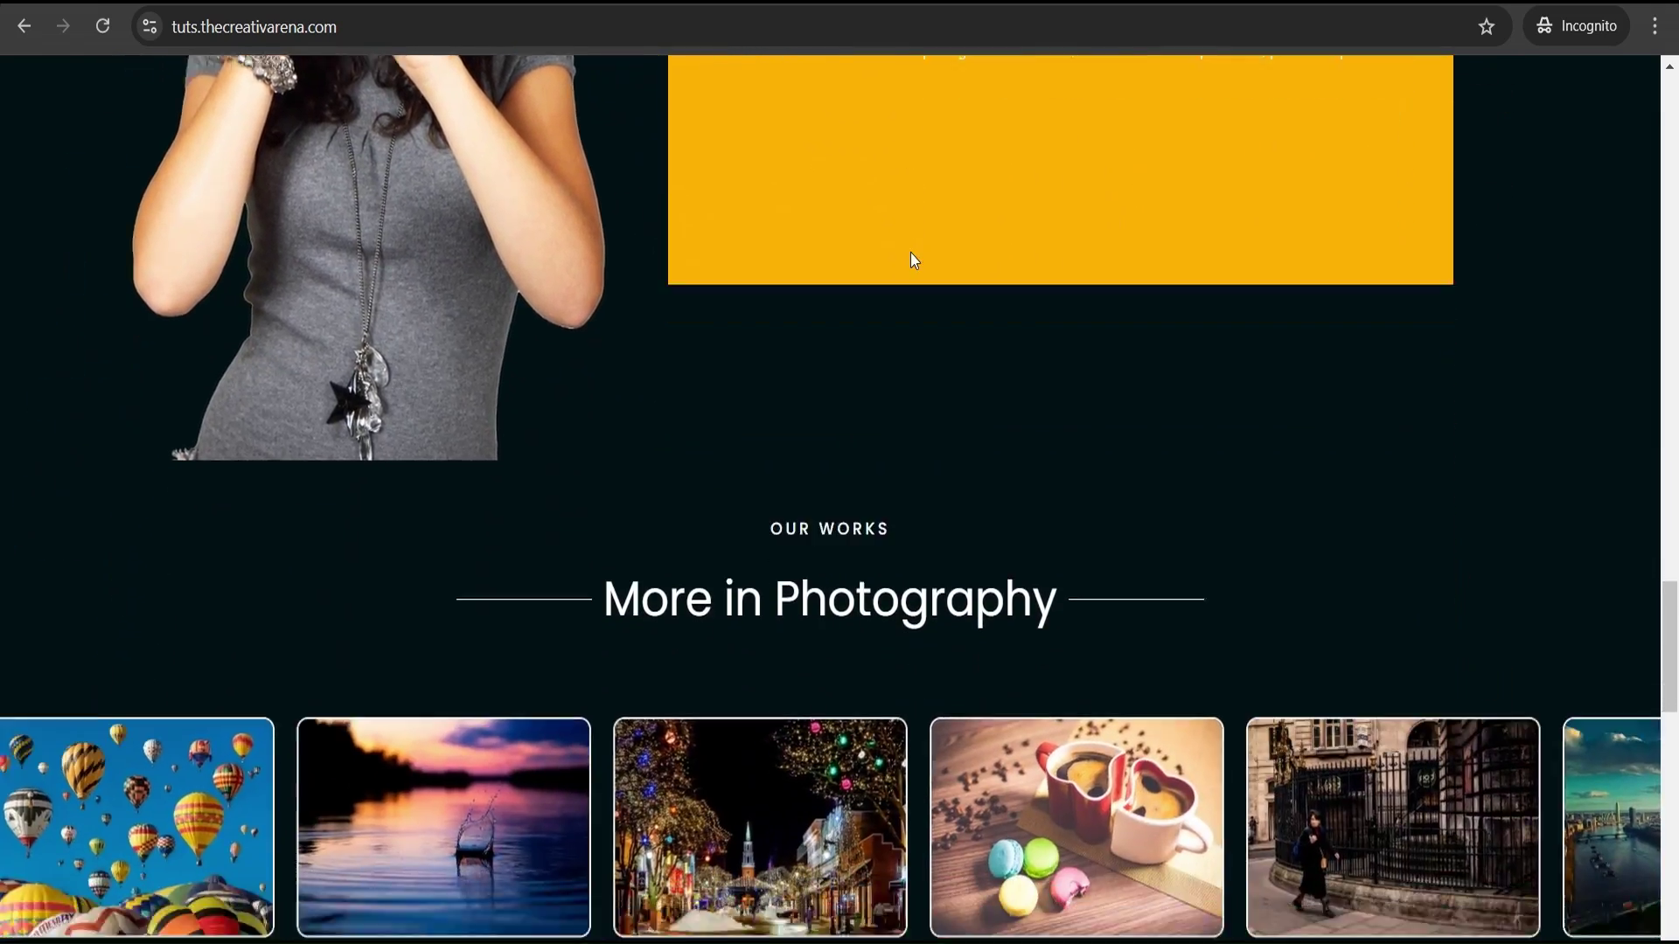
scroll(910, 254, "down", 4)
scroll(915, 252, "up", 9)
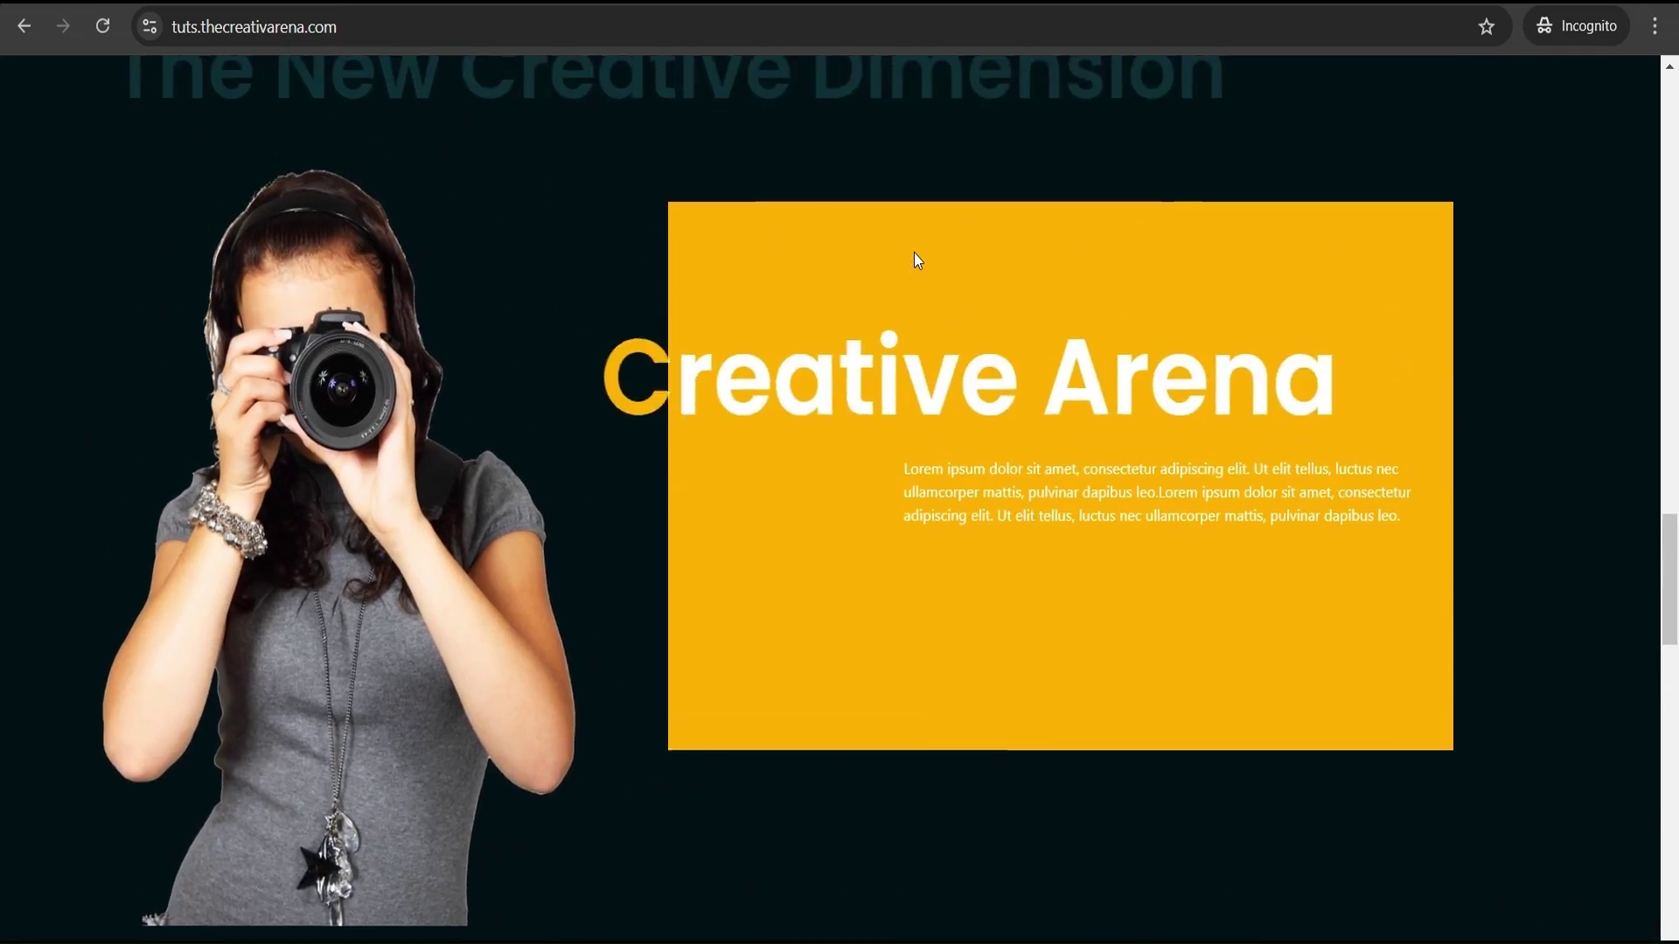
scroll(915, 253, "up", 6)
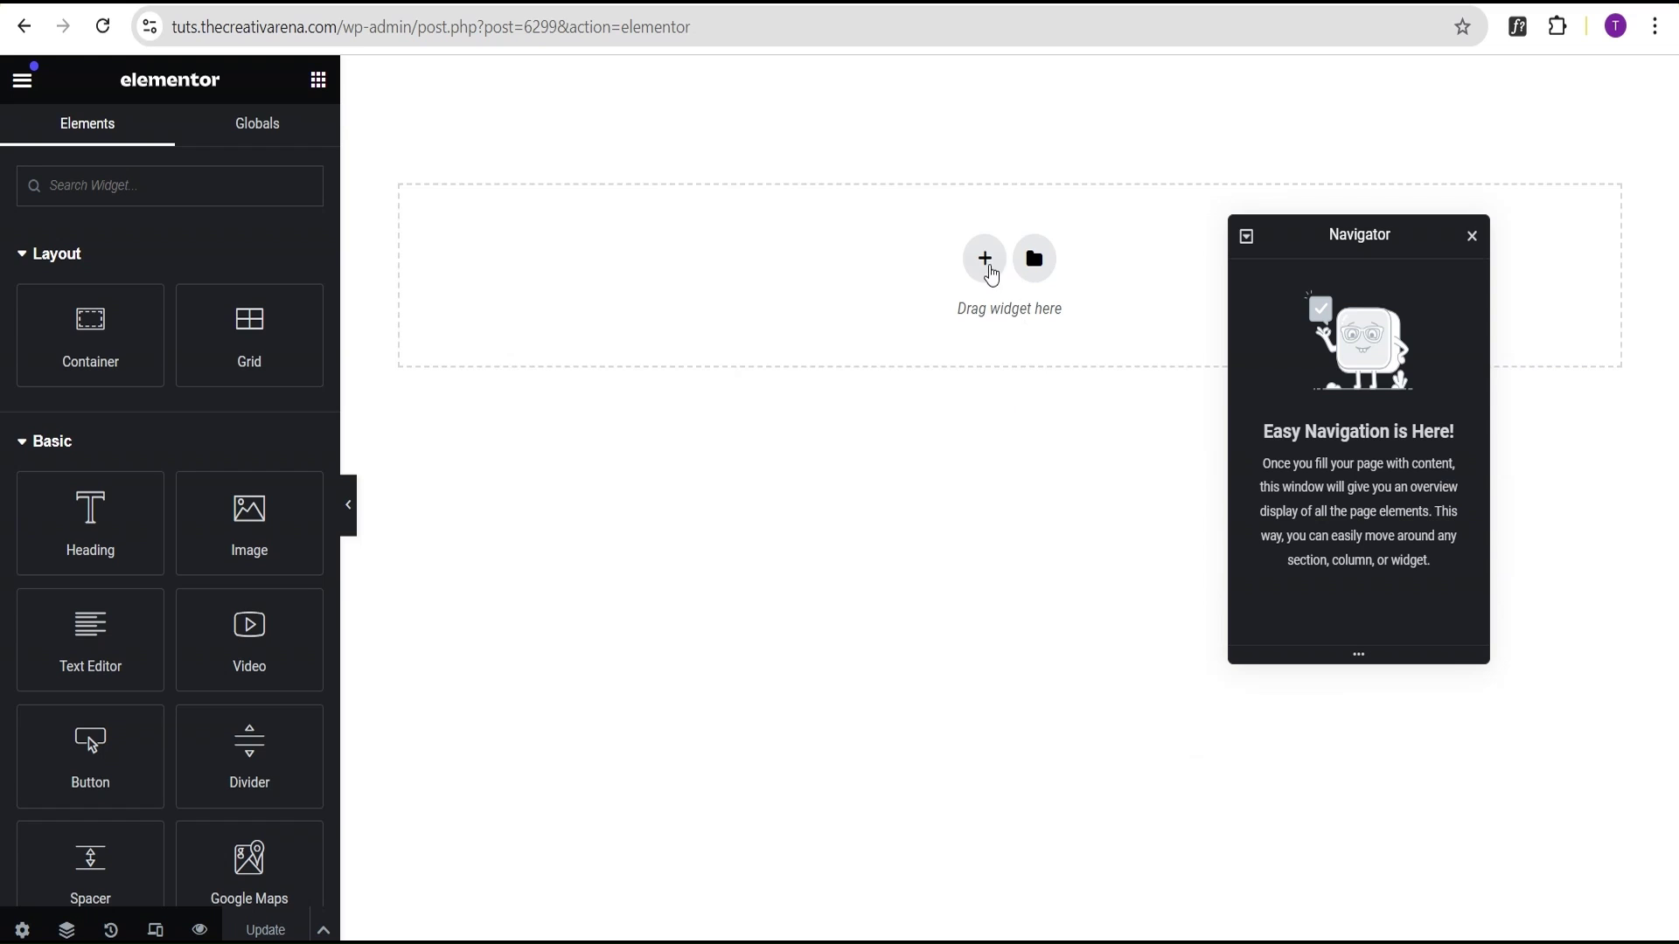
Add a column-direction flexbox container to the empty page and set its minimum height to 100 vh.
left_click(985, 260)
left_click(934, 350)
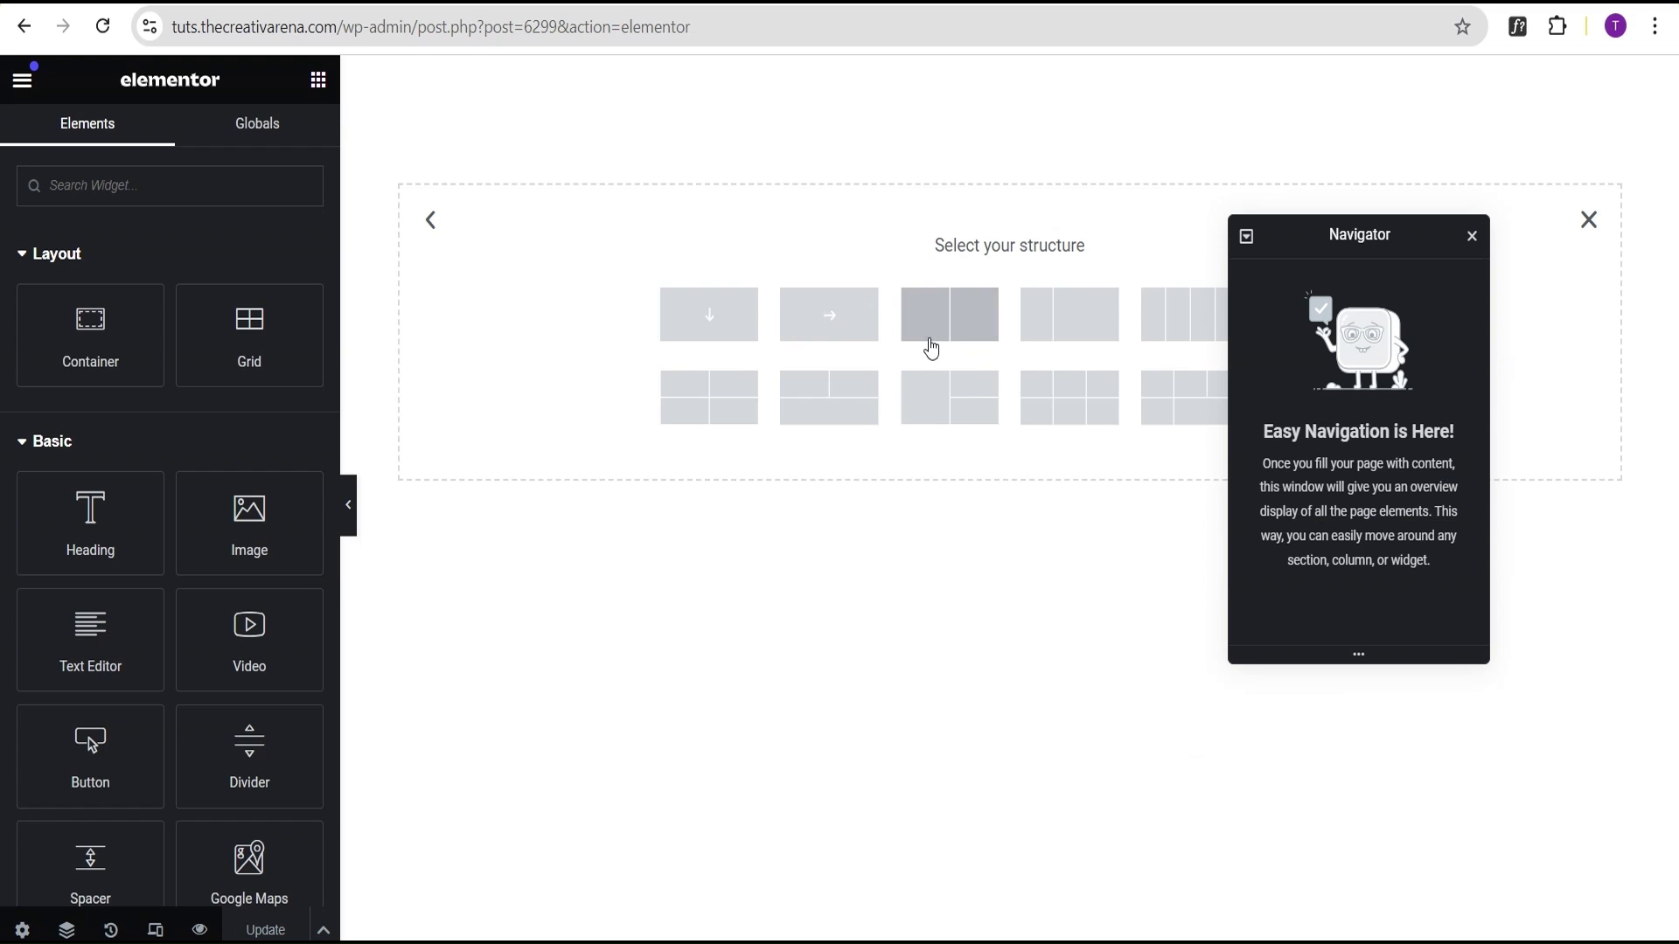
left_click(709, 316)
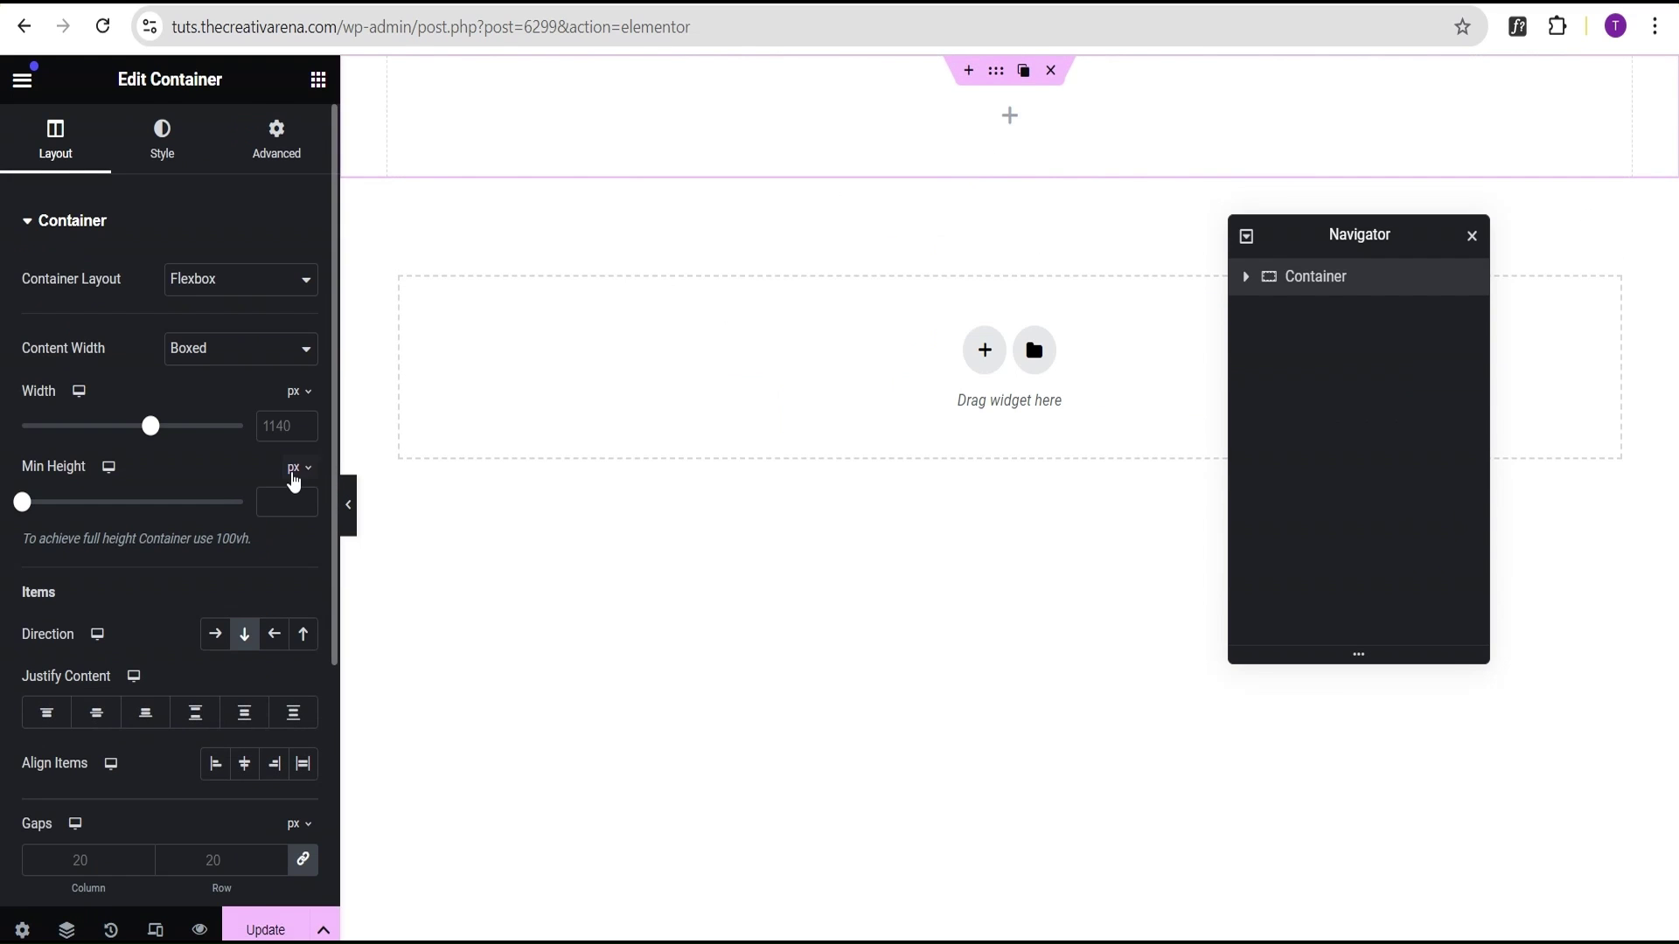
left_click(297, 467)
left_click(300, 579)
left_click_drag(22, 501, 243, 502)
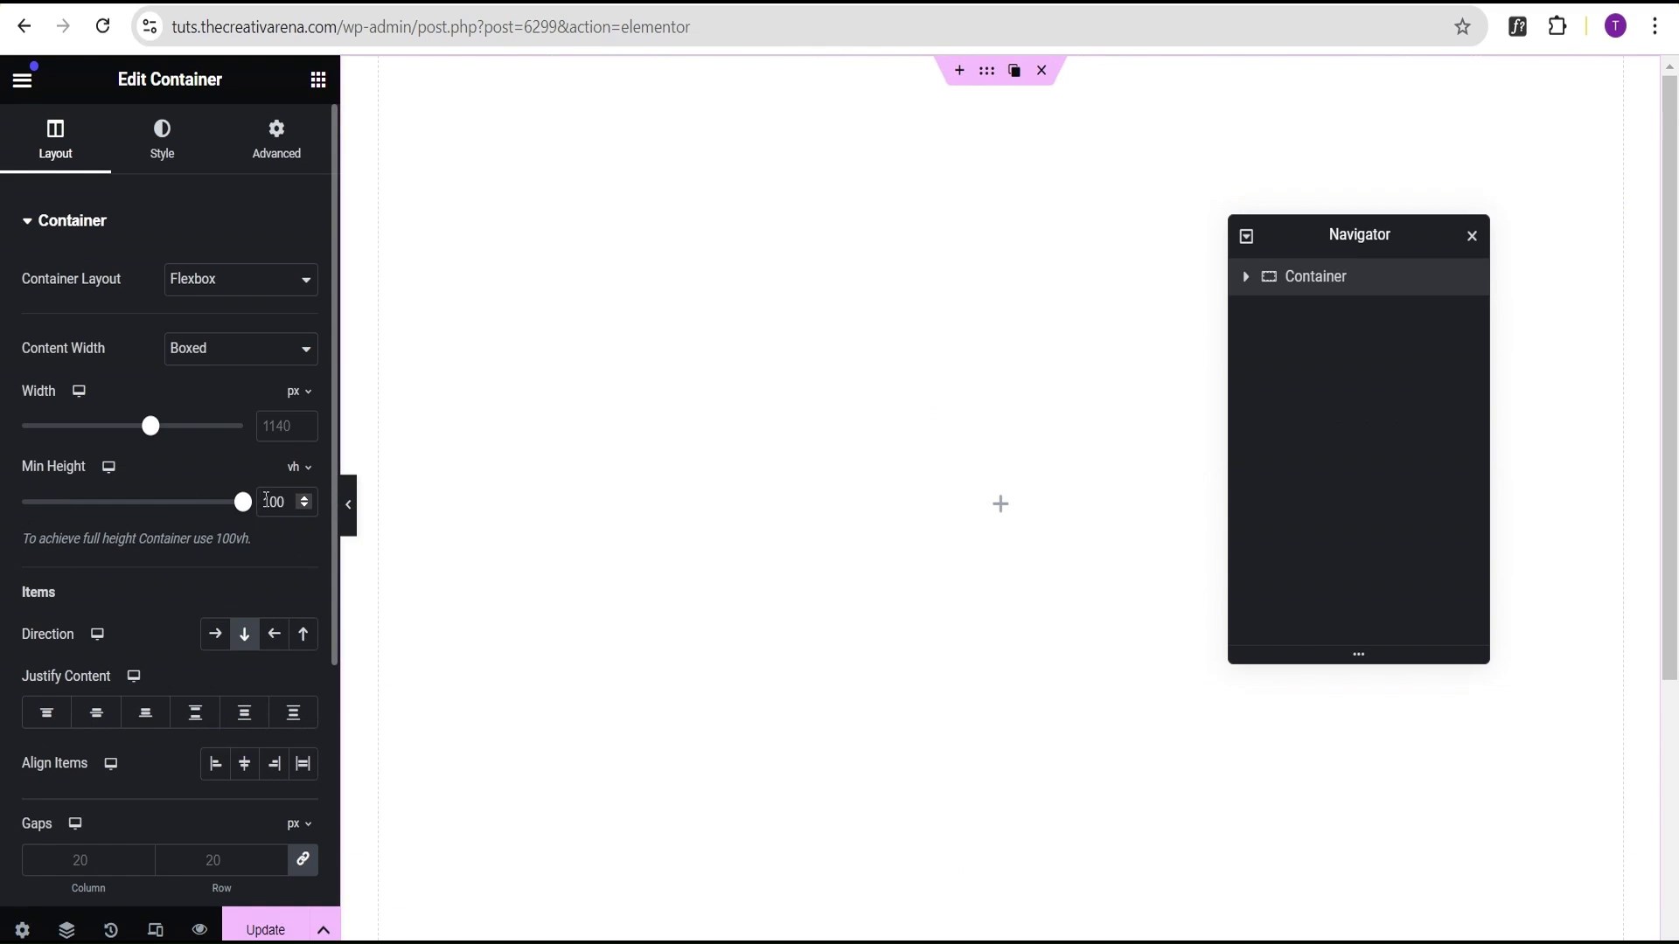
Give the container a classic background in black, #000000.
left_click(164, 151)
left_click(214, 330)
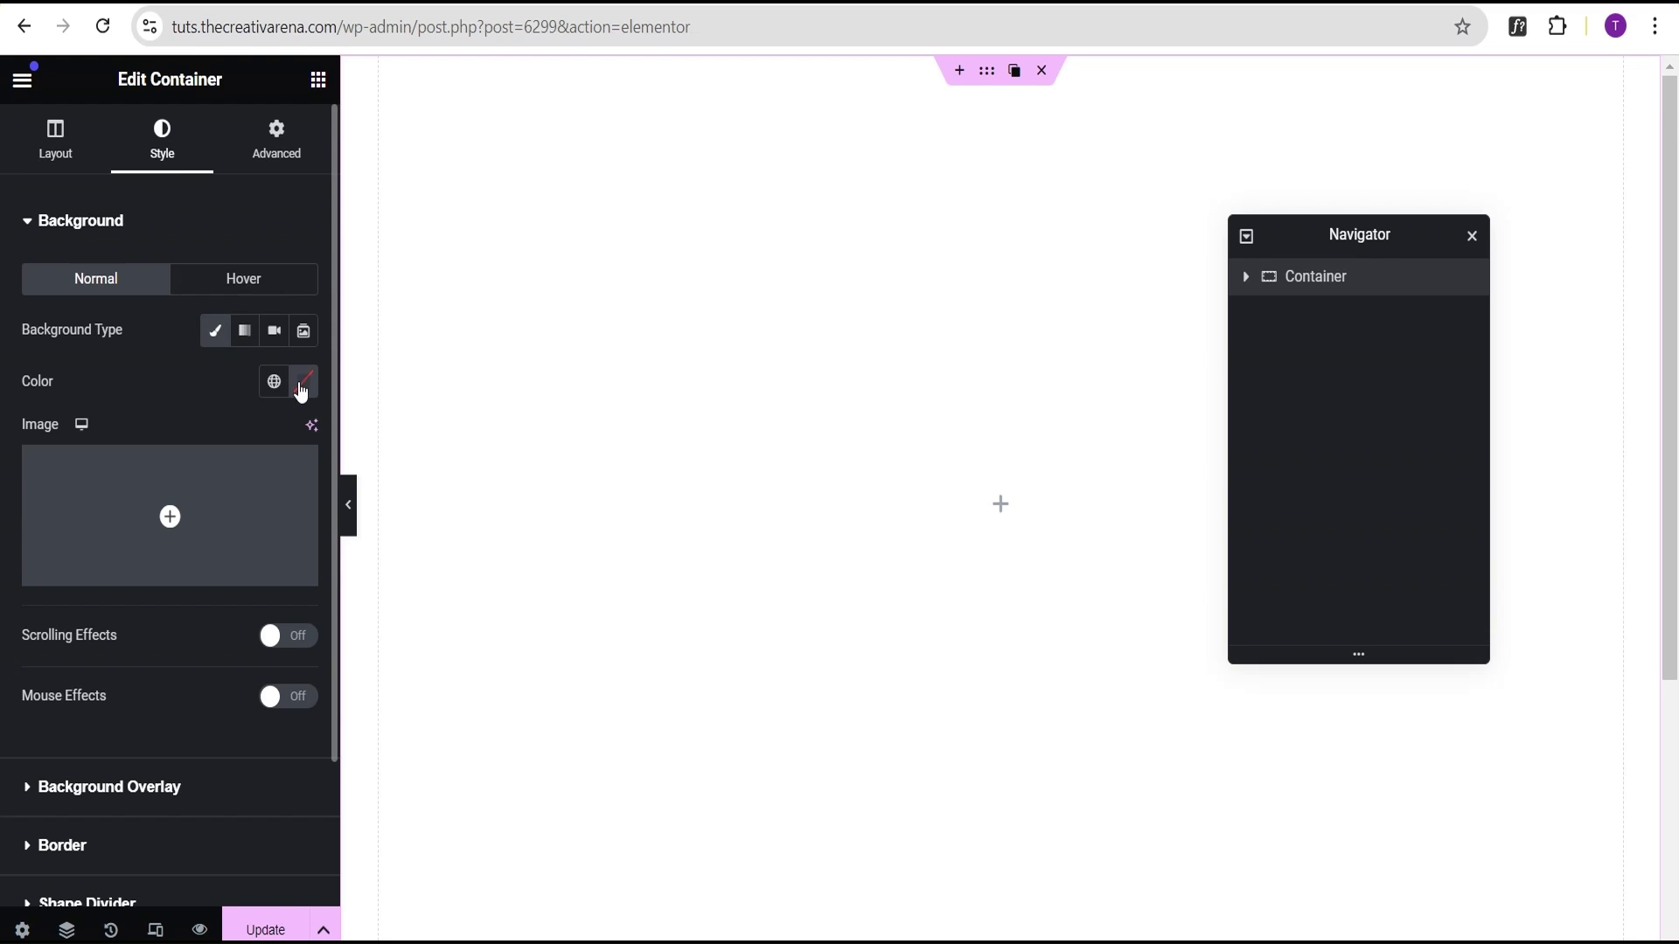
left_click(303, 381)
left_click(303, 662)
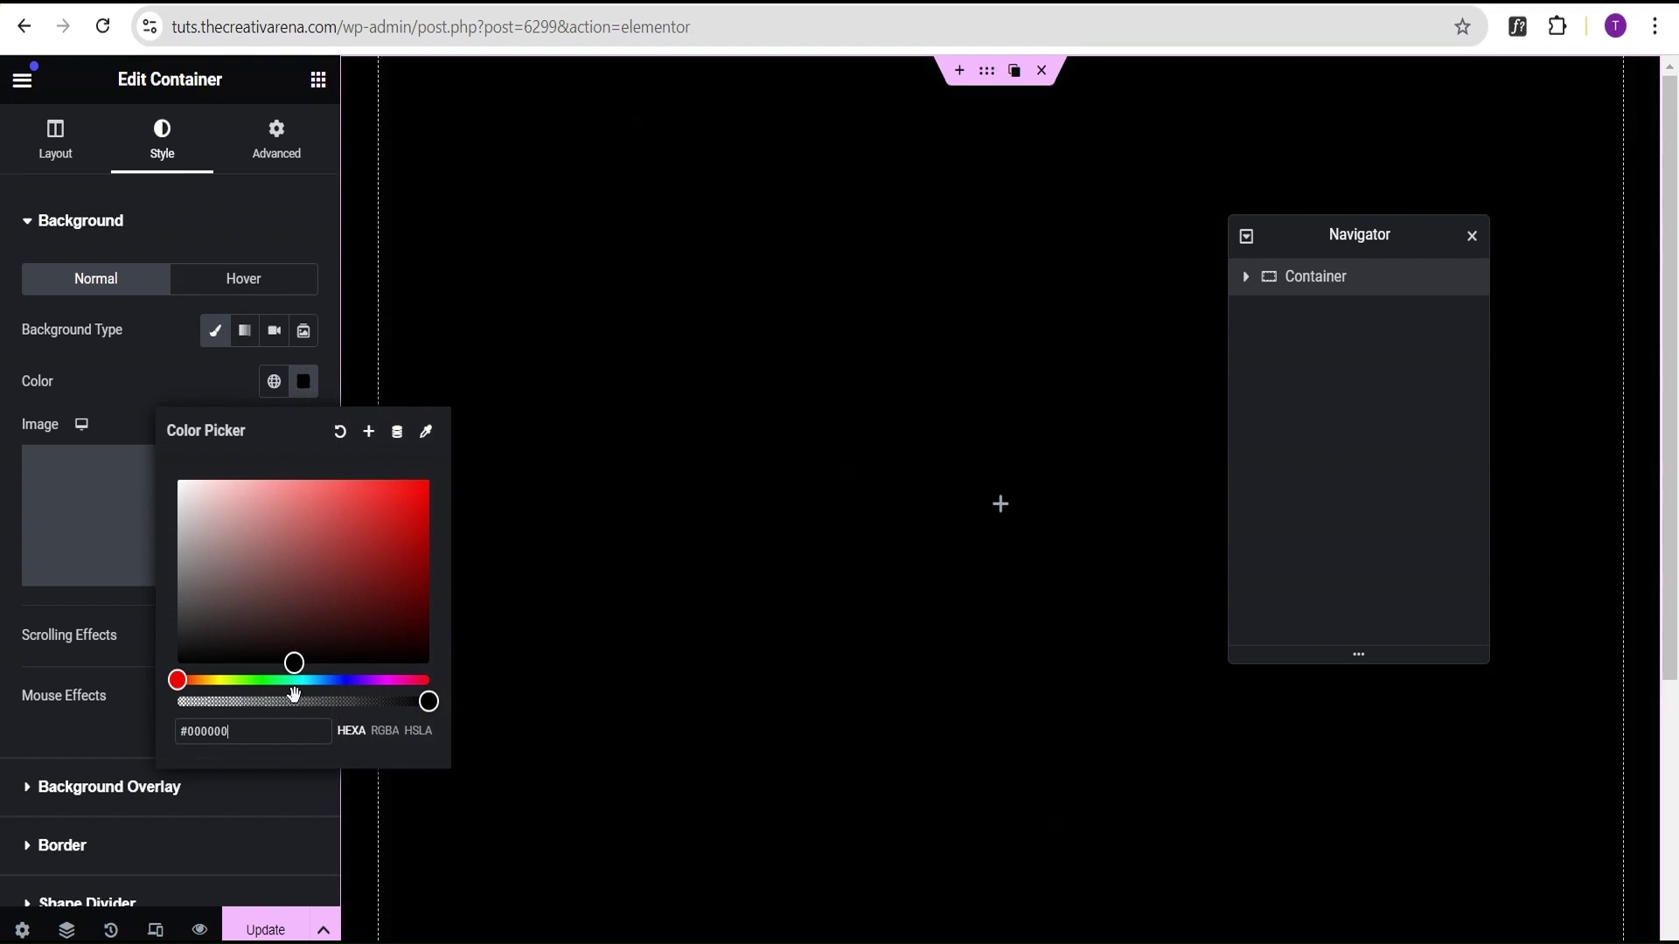
left_click(140, 367)
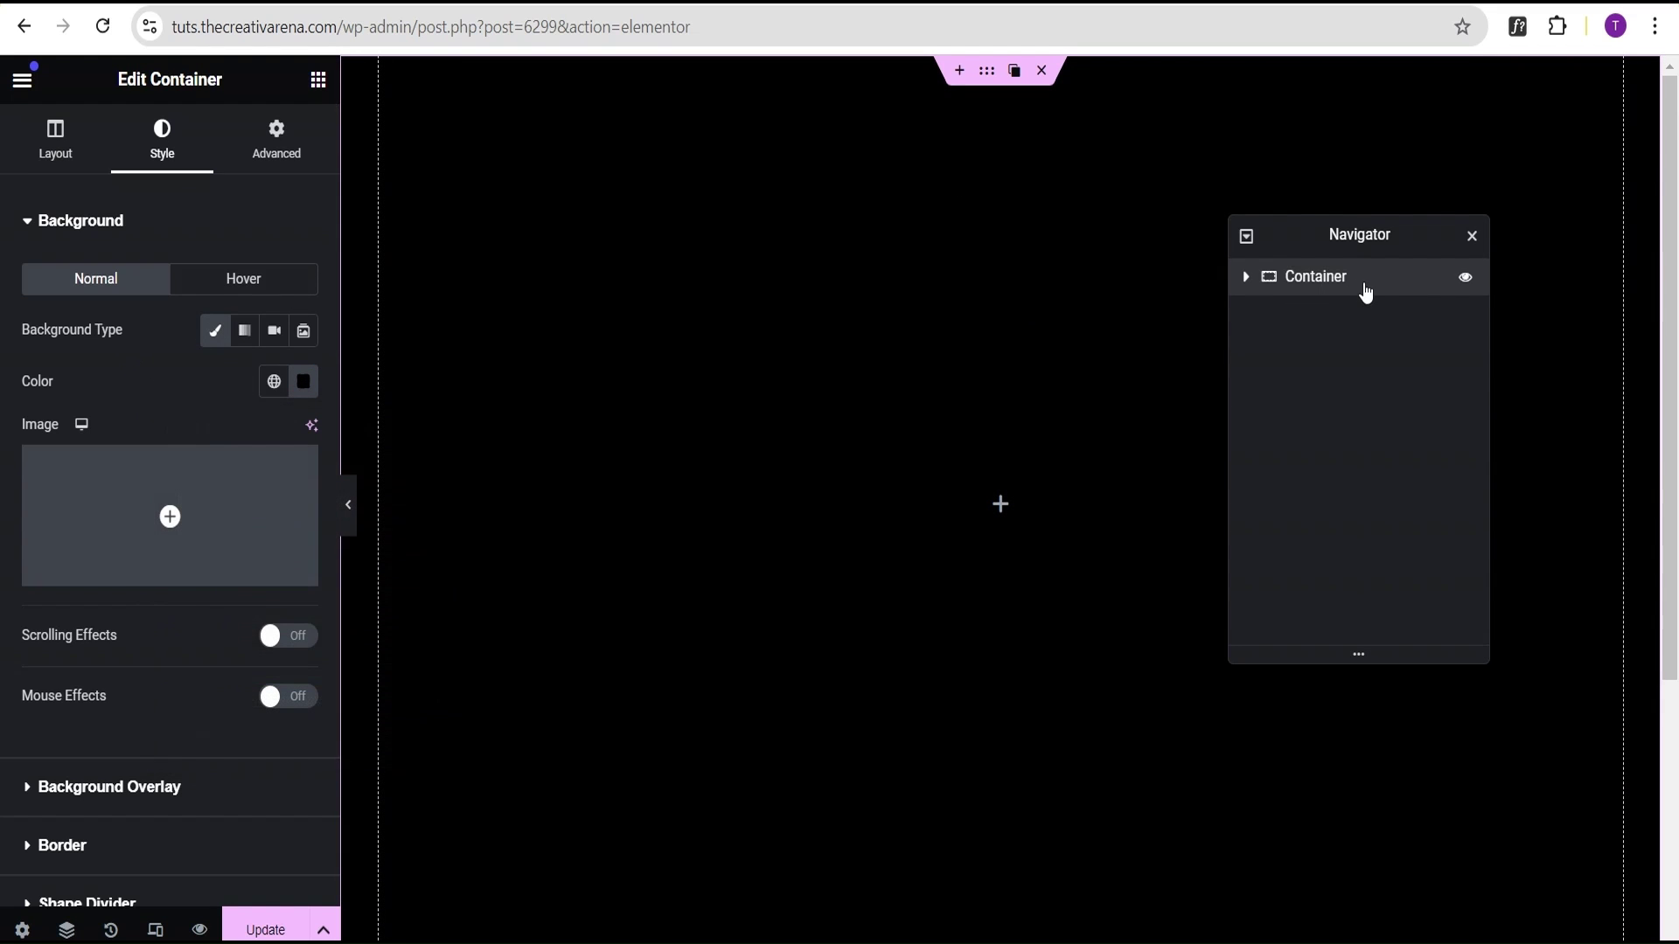
Duplicate the black container and set the copy's background colour to red.
right_click(1364, 292)
left_click(1396, 366)
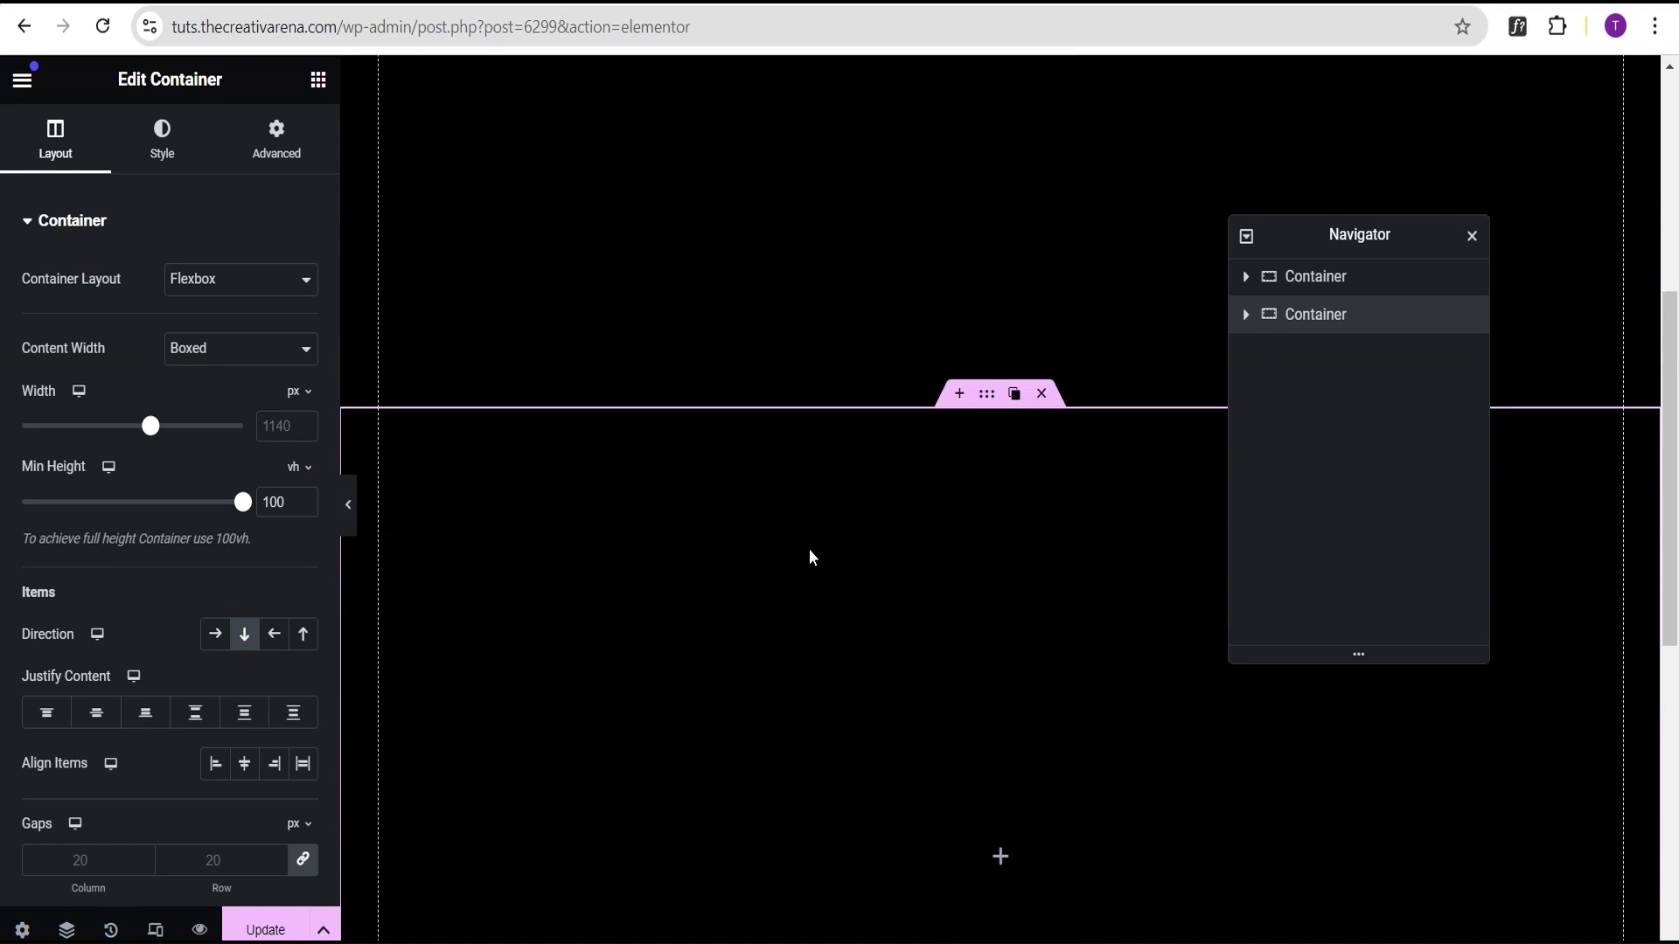
left_click(131, 147)
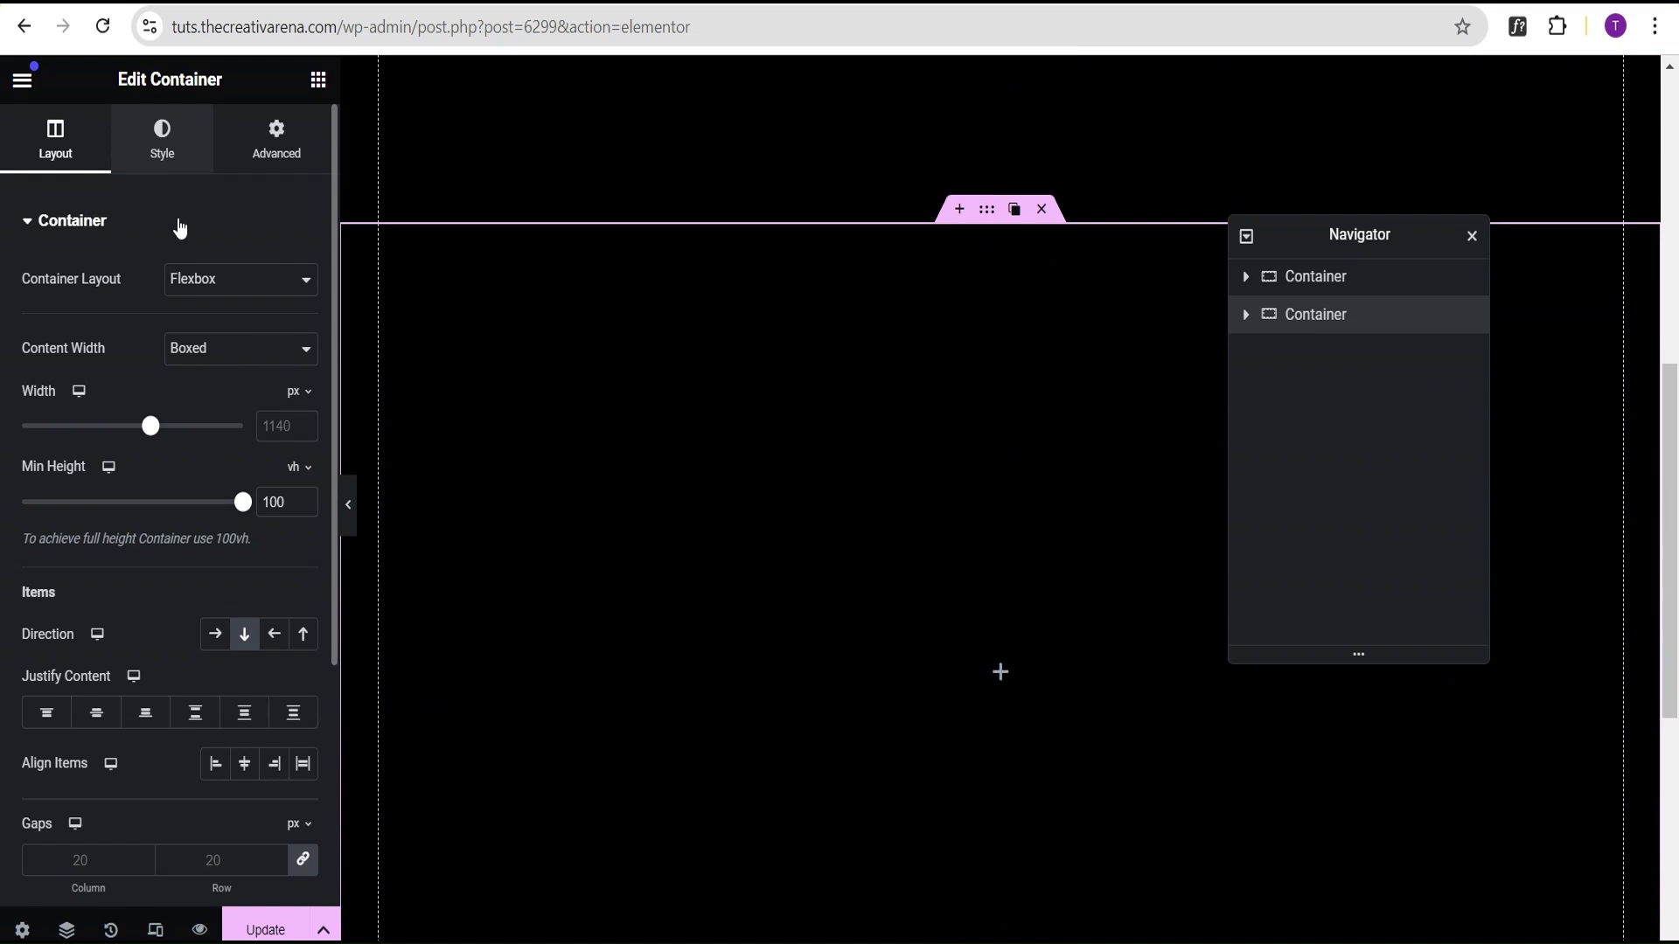
left_click(304, 381)
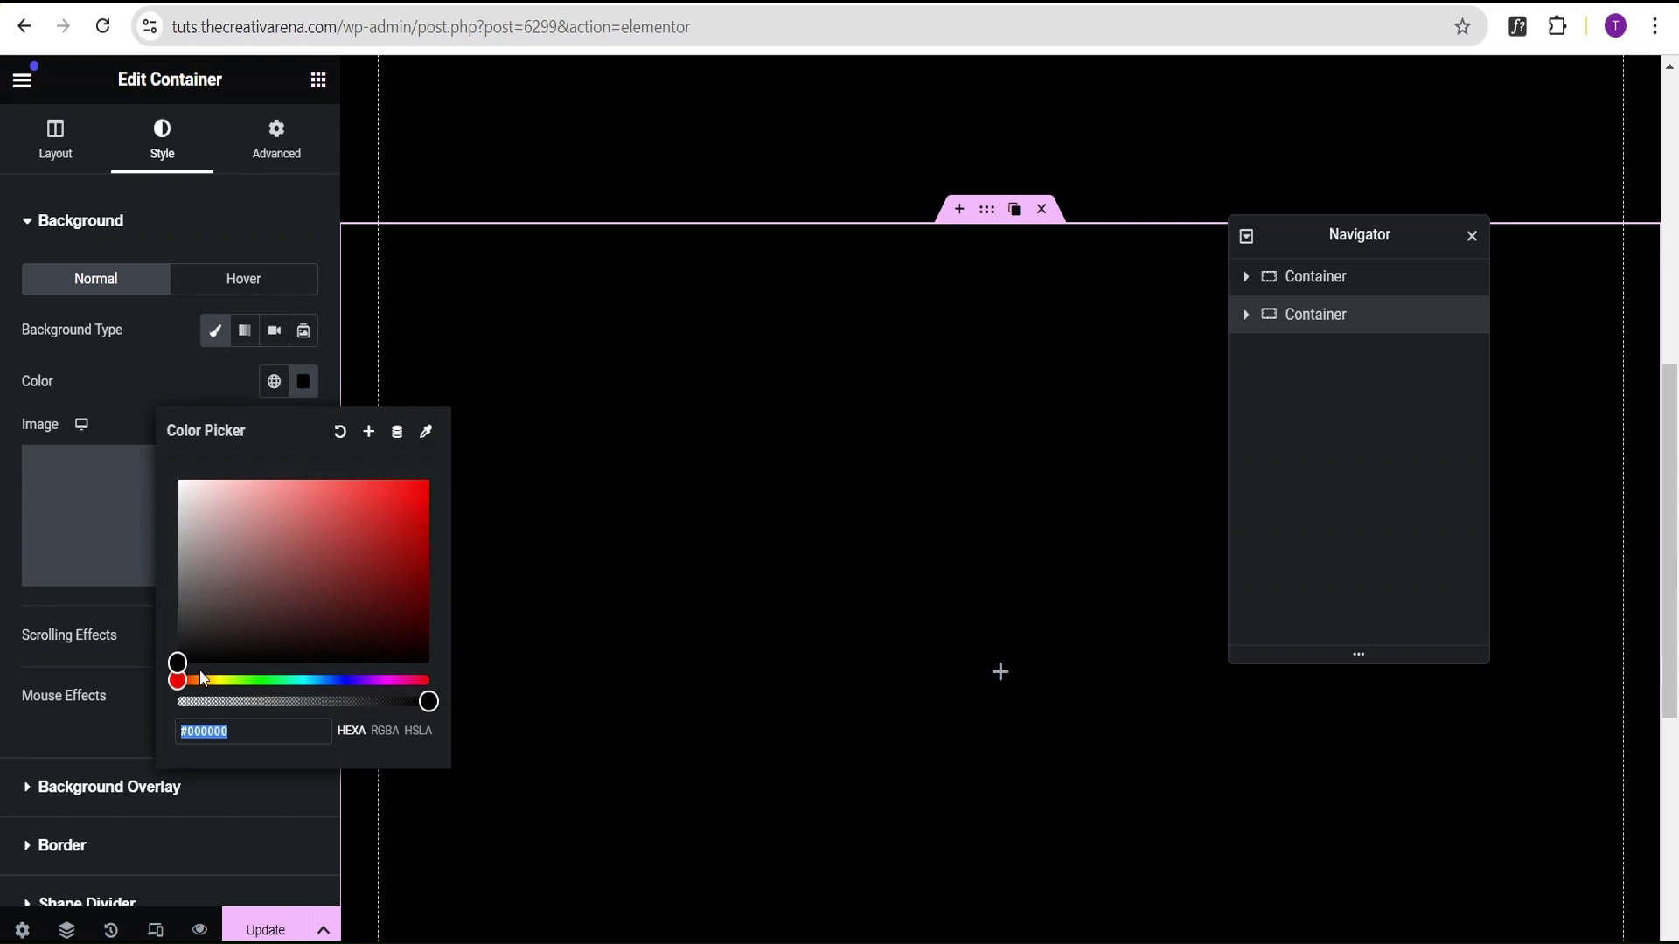
left_click_drag(177, 663, 444, 483)
Review the stacked black and red sections by going up and down the page.
scroll(892, 266, "up", 8)
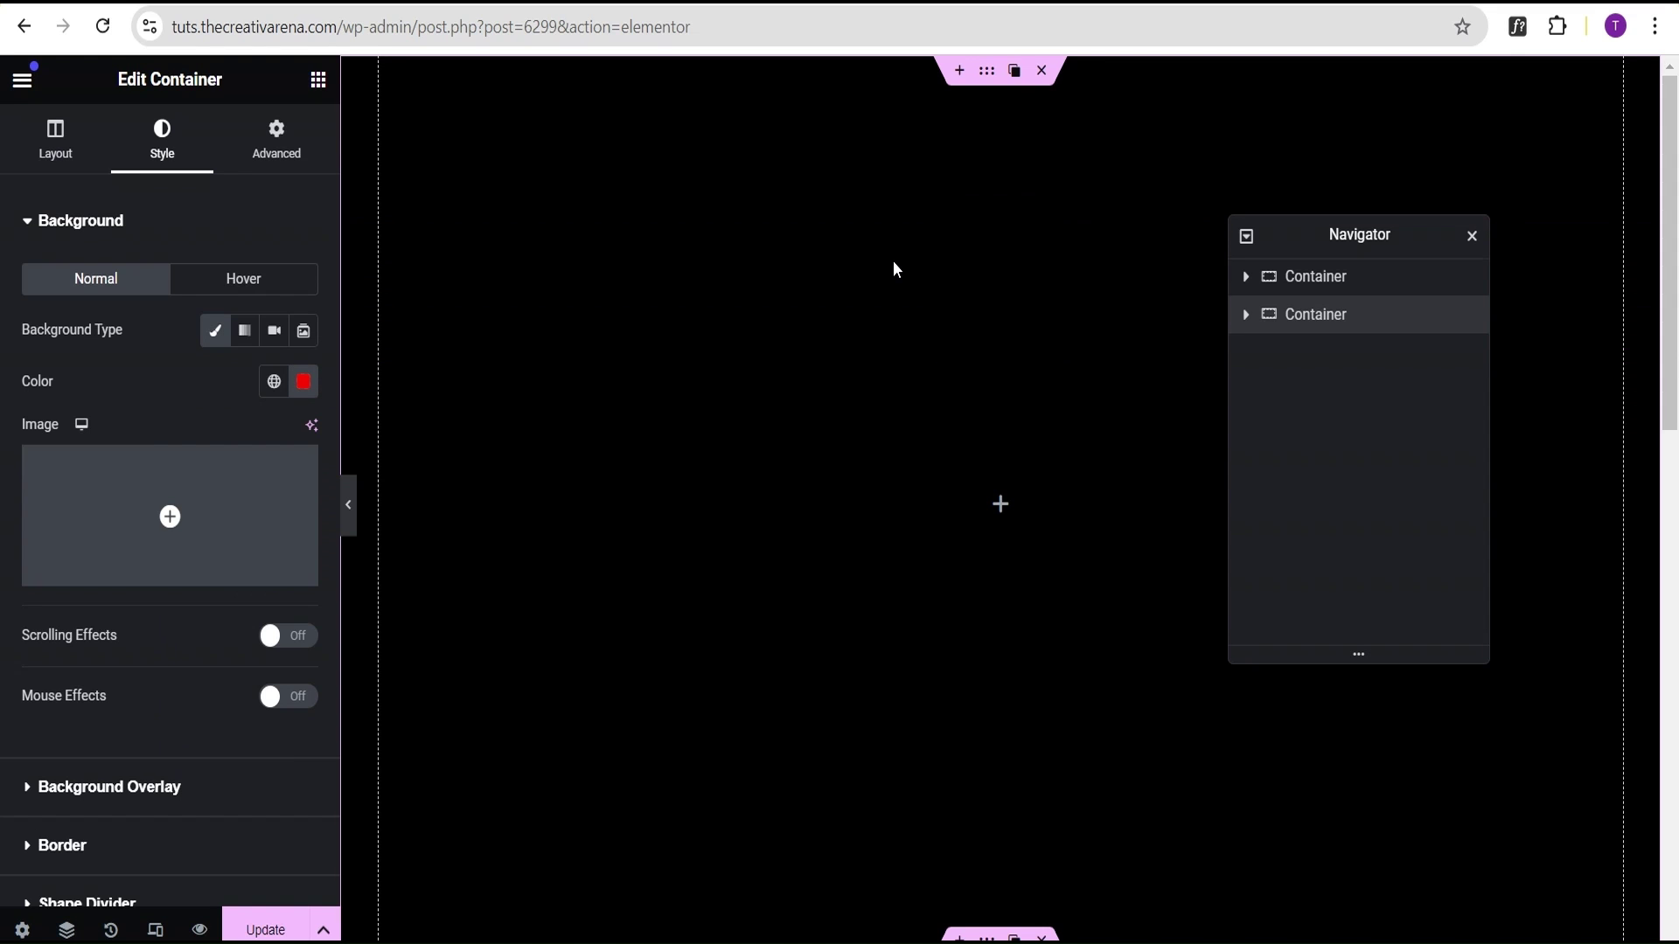
scroll(898, 254, "down", 4)
scroll(899, 253, "down", 6)
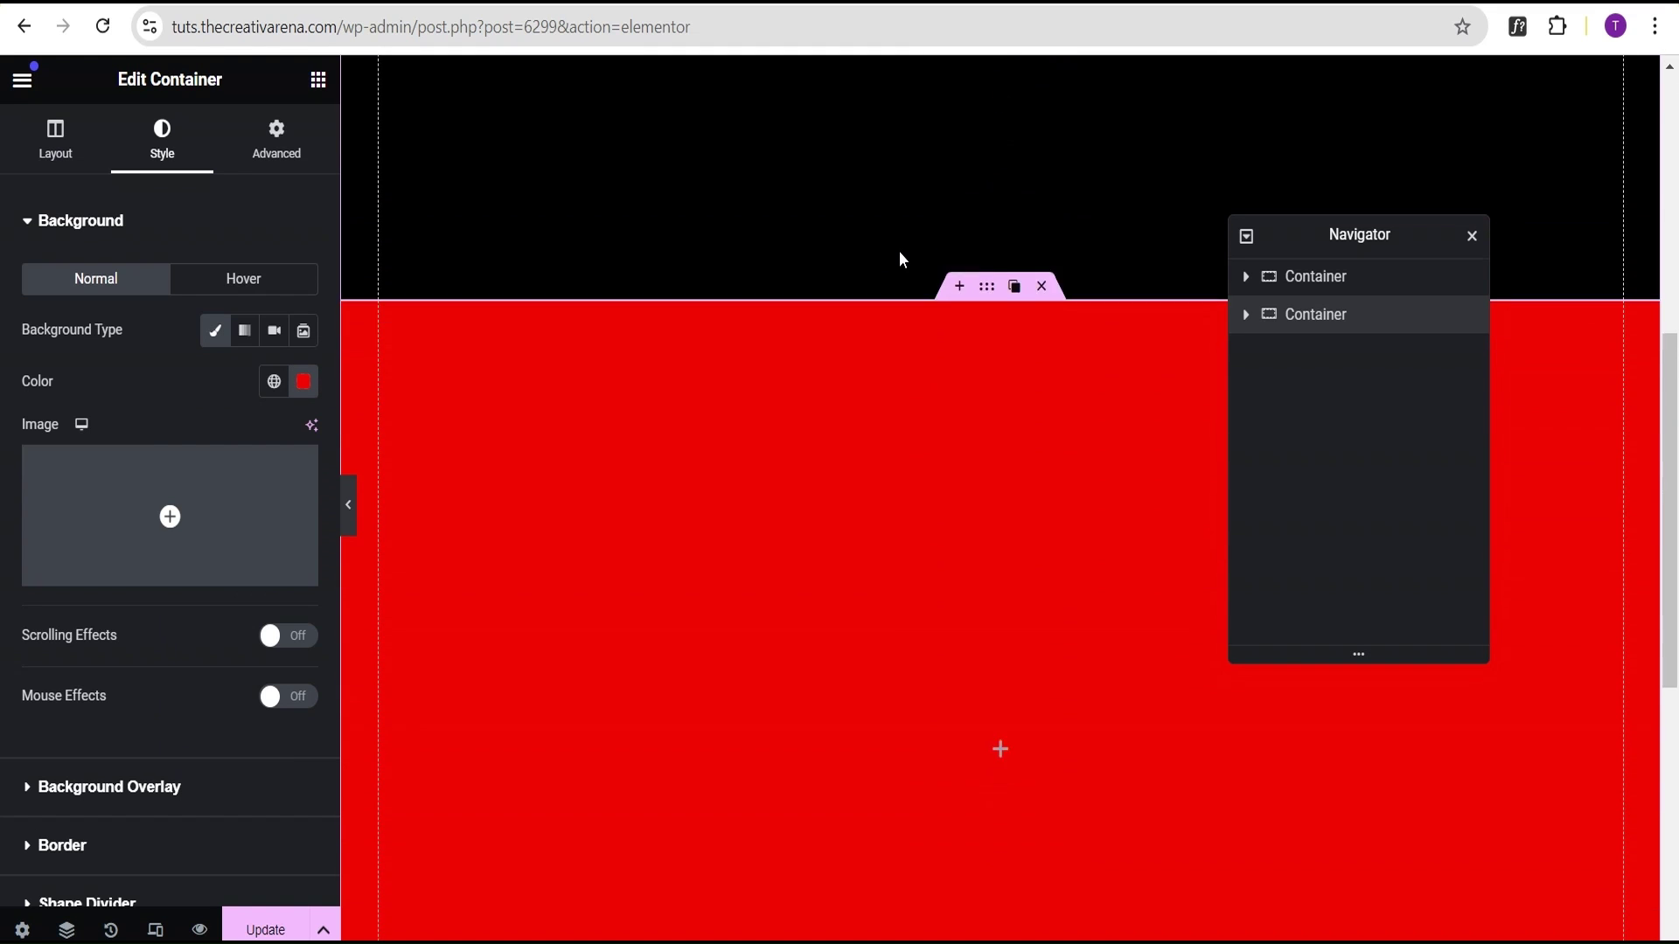
scroll(901, 259, "up", 7)
scroll(901, 259, "up", 3)
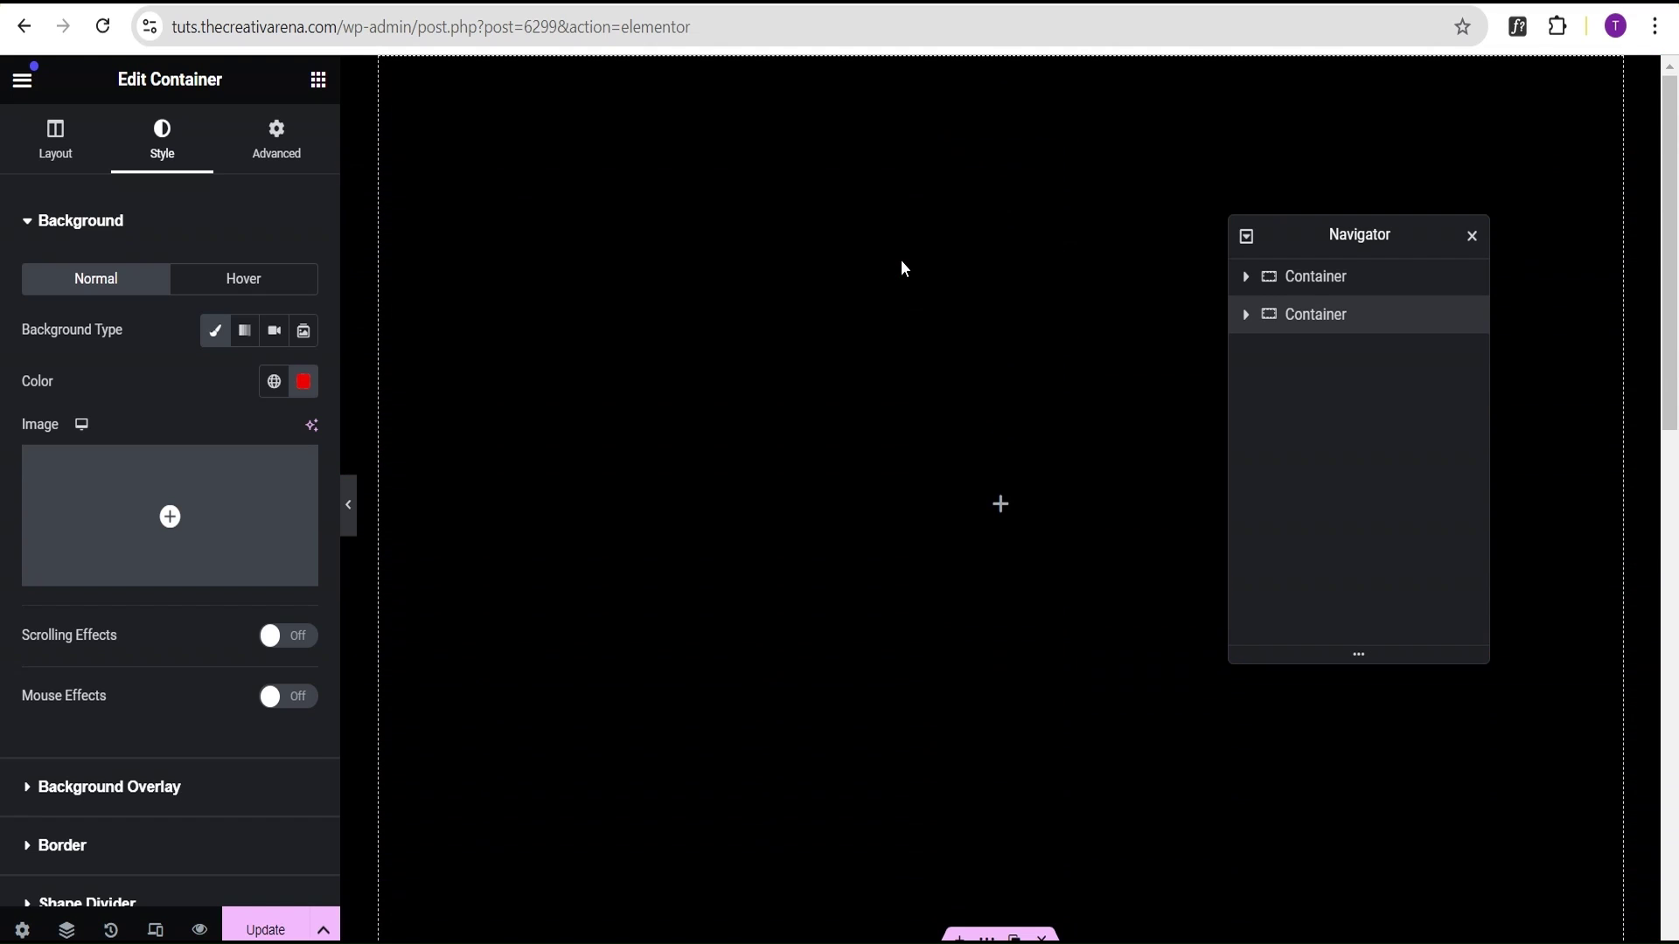
scroll(901, 260, "down", 9)
scroll(900, 260, "up", 4)
scroll(904, 275, "down", 1)
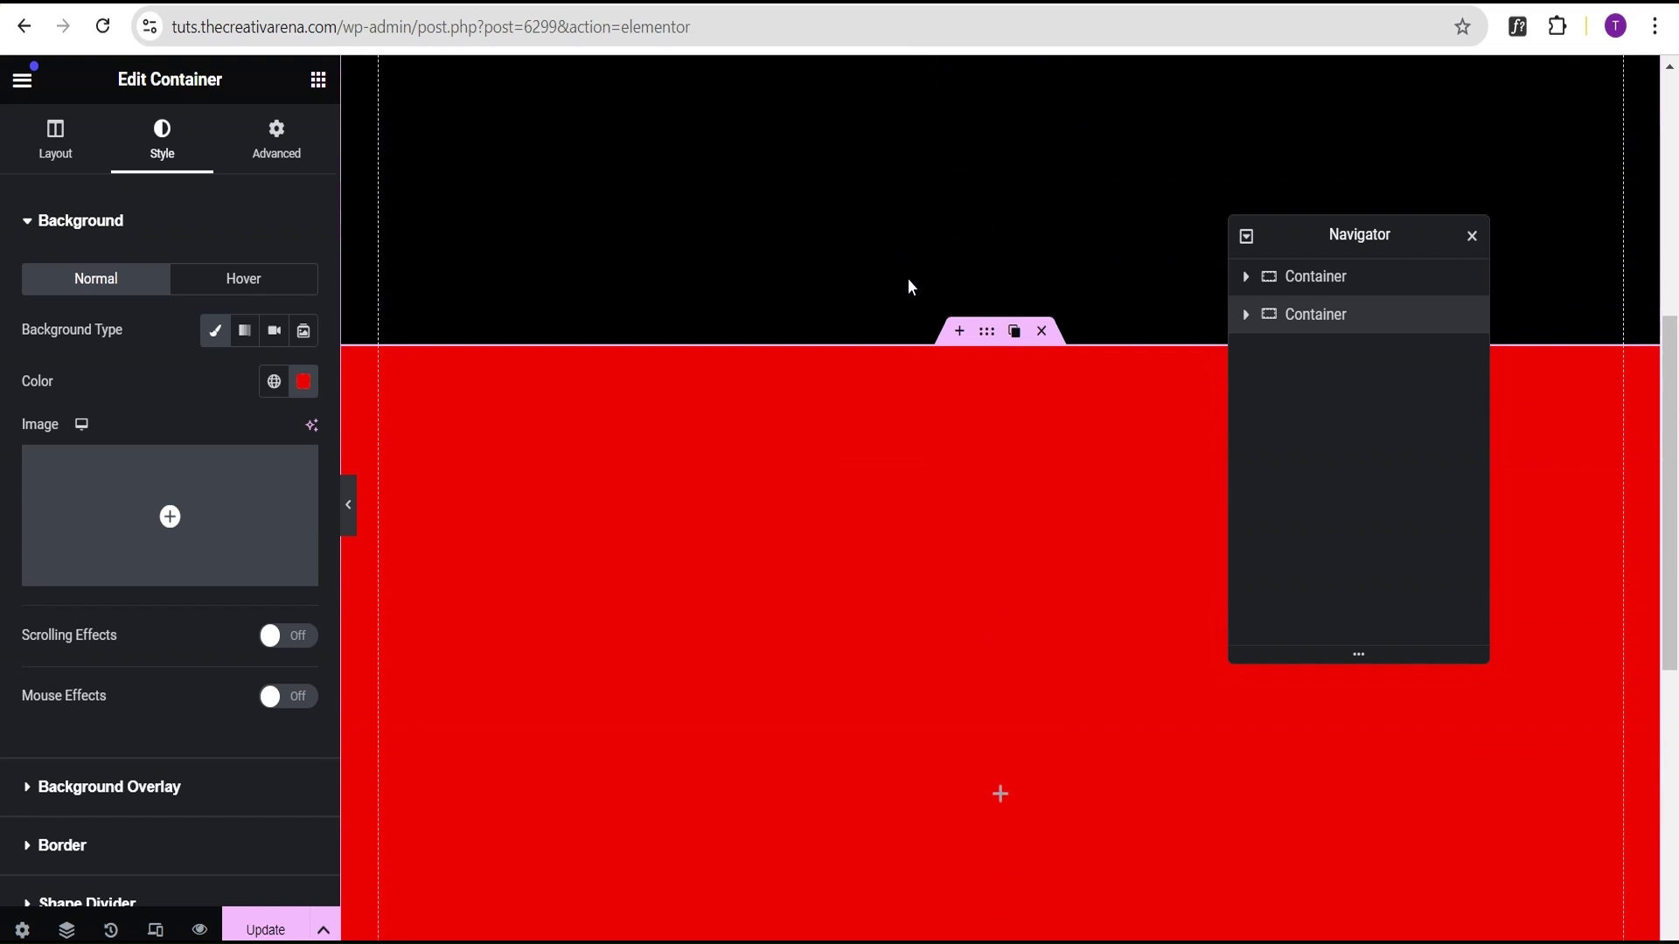
Insert a column-direction flexbox container between the black and red sections and rename it Parent.
left_click(960, 332)
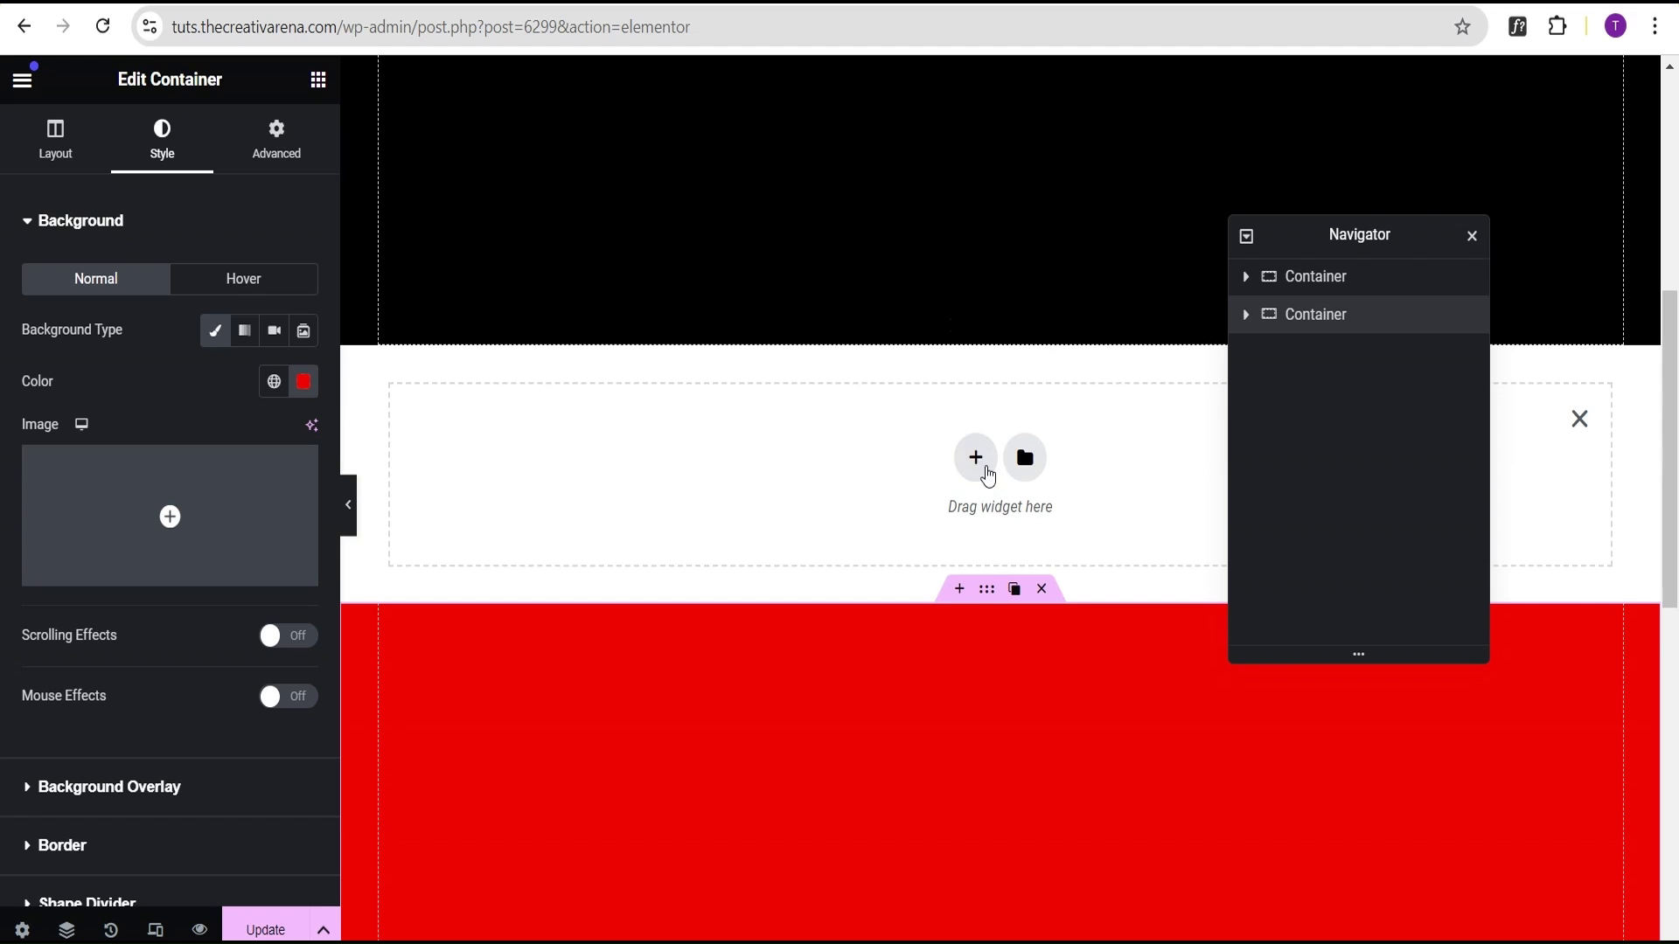
left_click(976, 463)
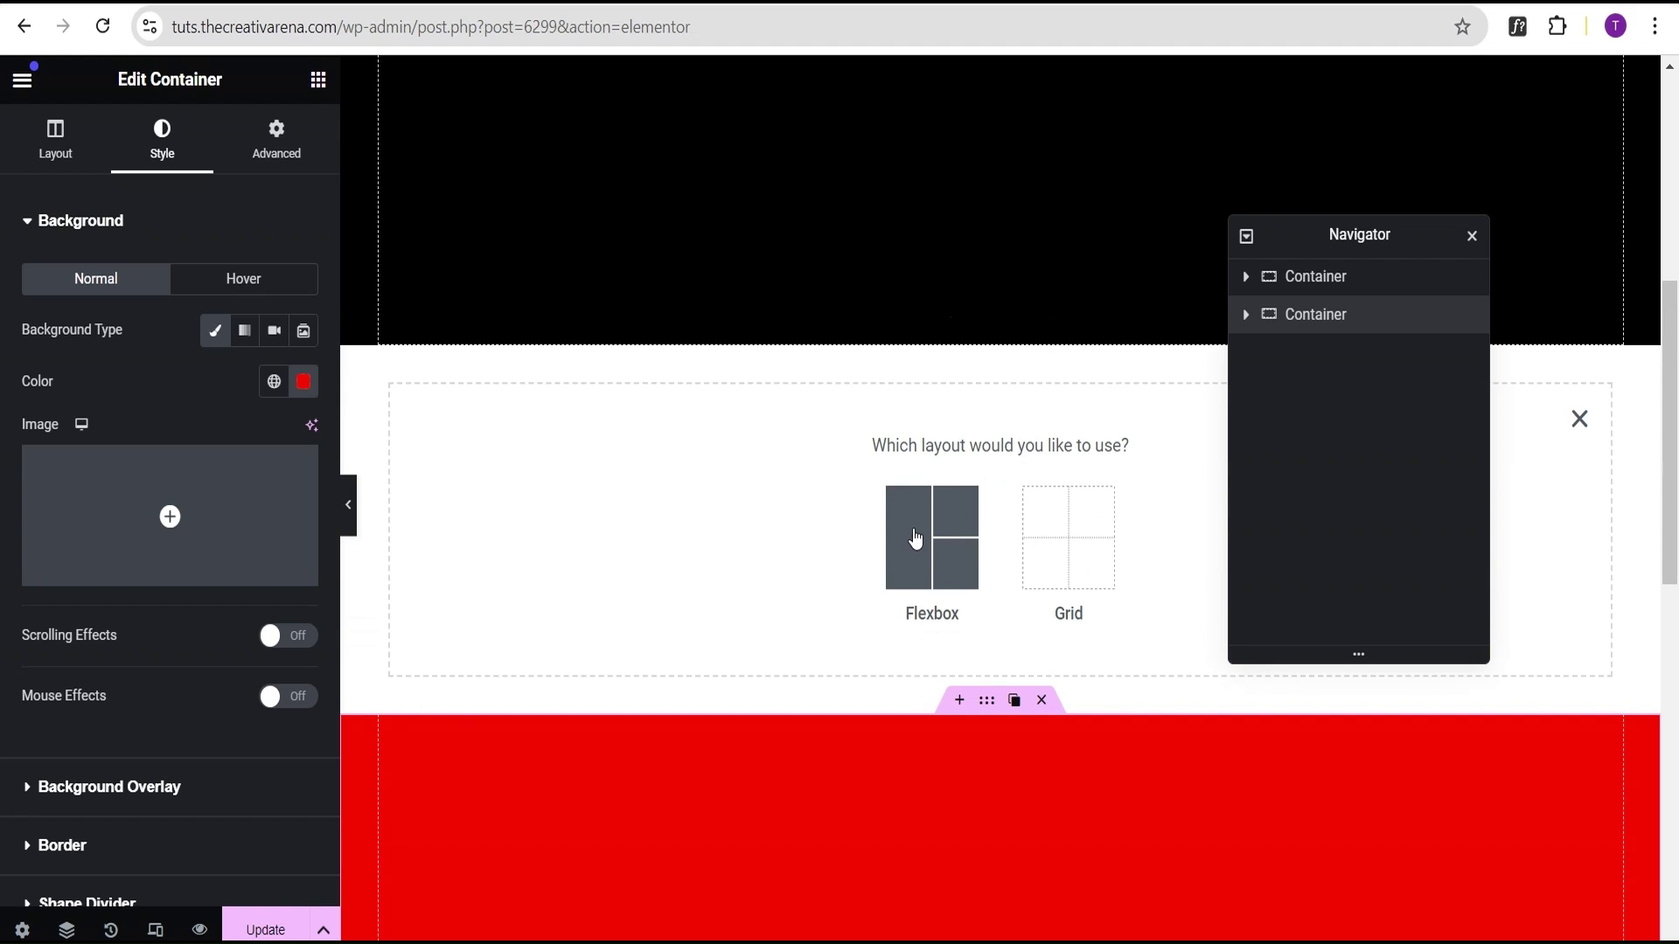
left_click(915, 538)
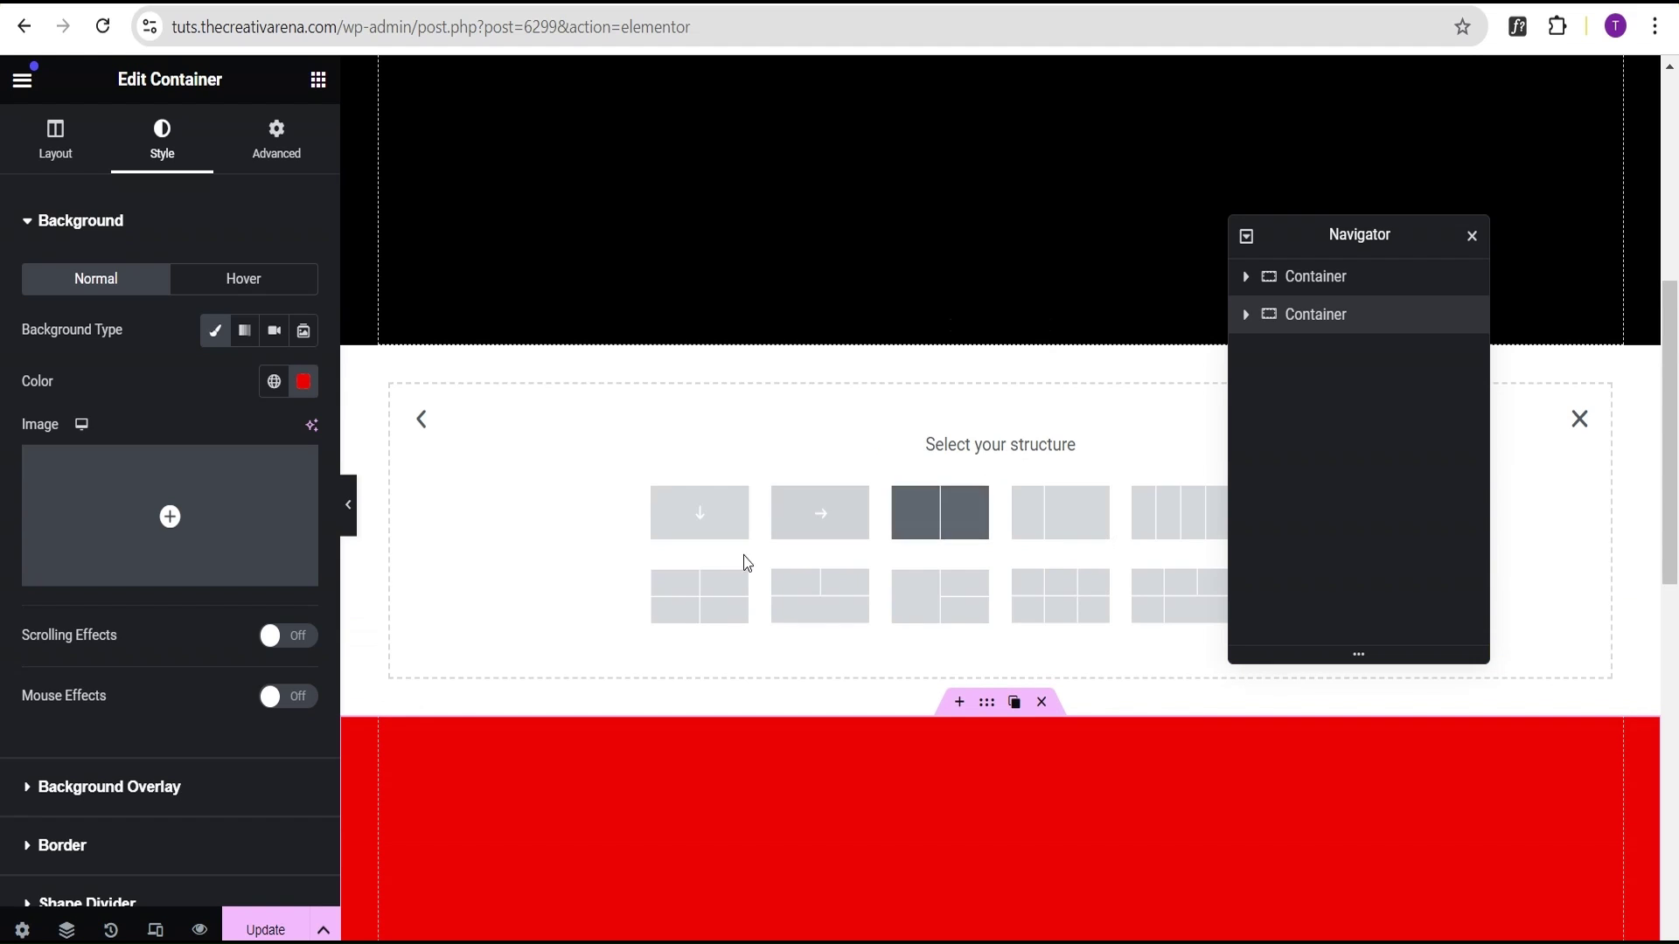
left_click(700, 525)
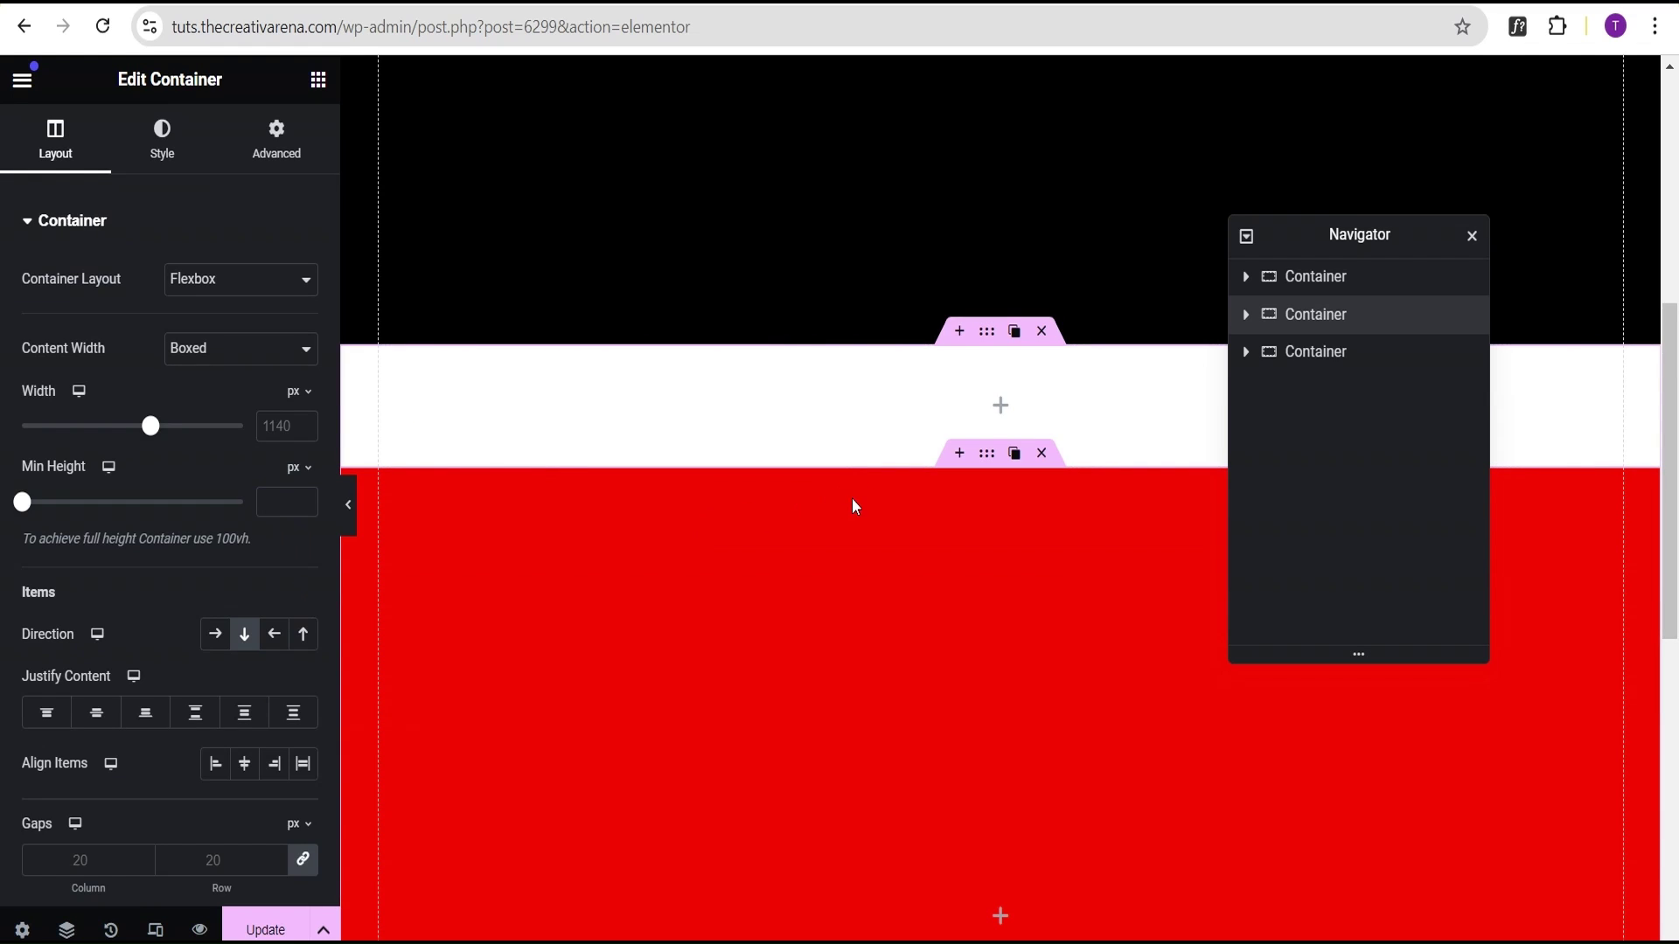
double_click(1316, 316)
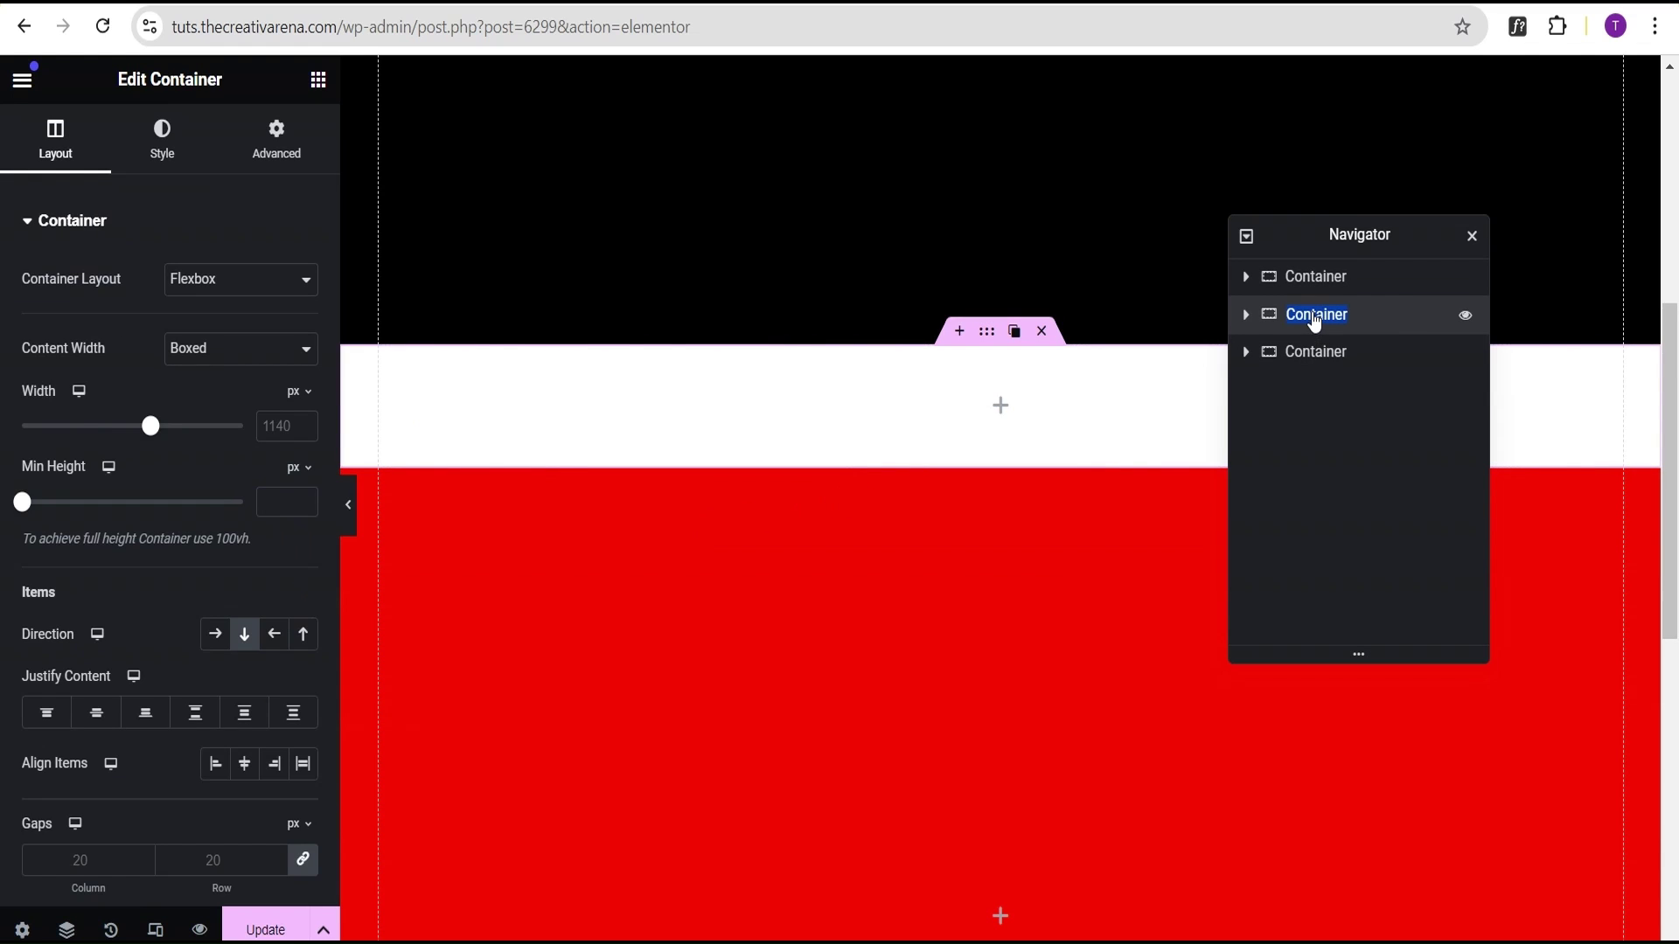
type("Parent")
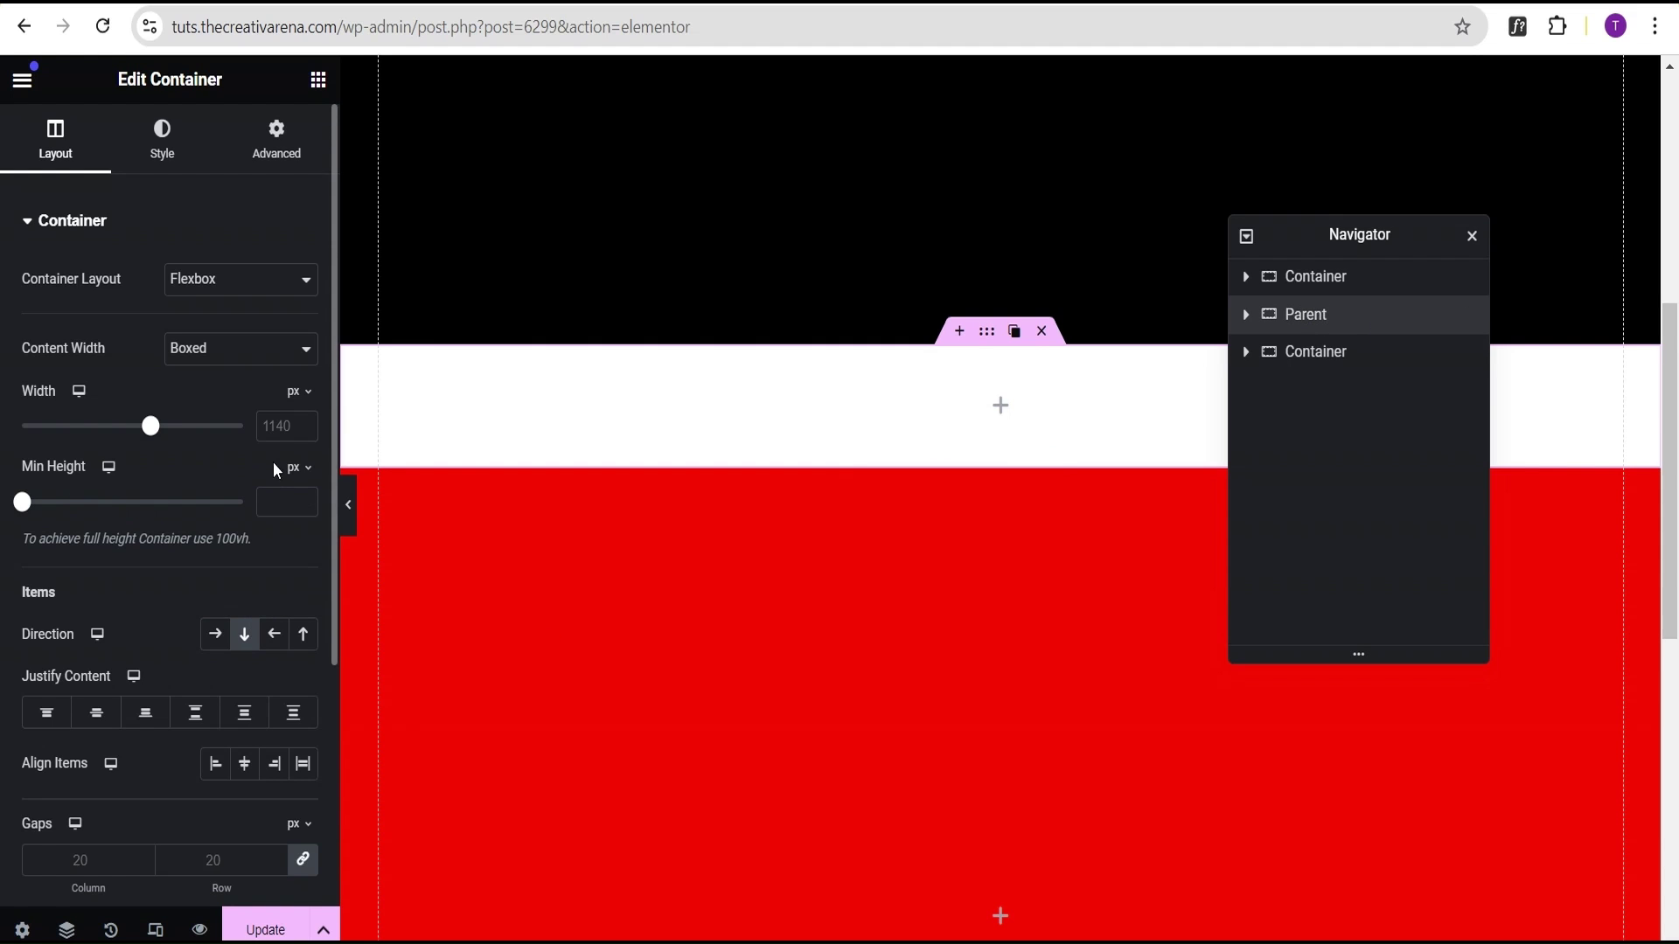
Set the Parent container's minimum height to 100 vh and centre its items for both justification and alignment.
left_click(300, 468)
left_click(293, 576)
left_click(24, 502)
left_click_drag(127, 503, 246, 502)
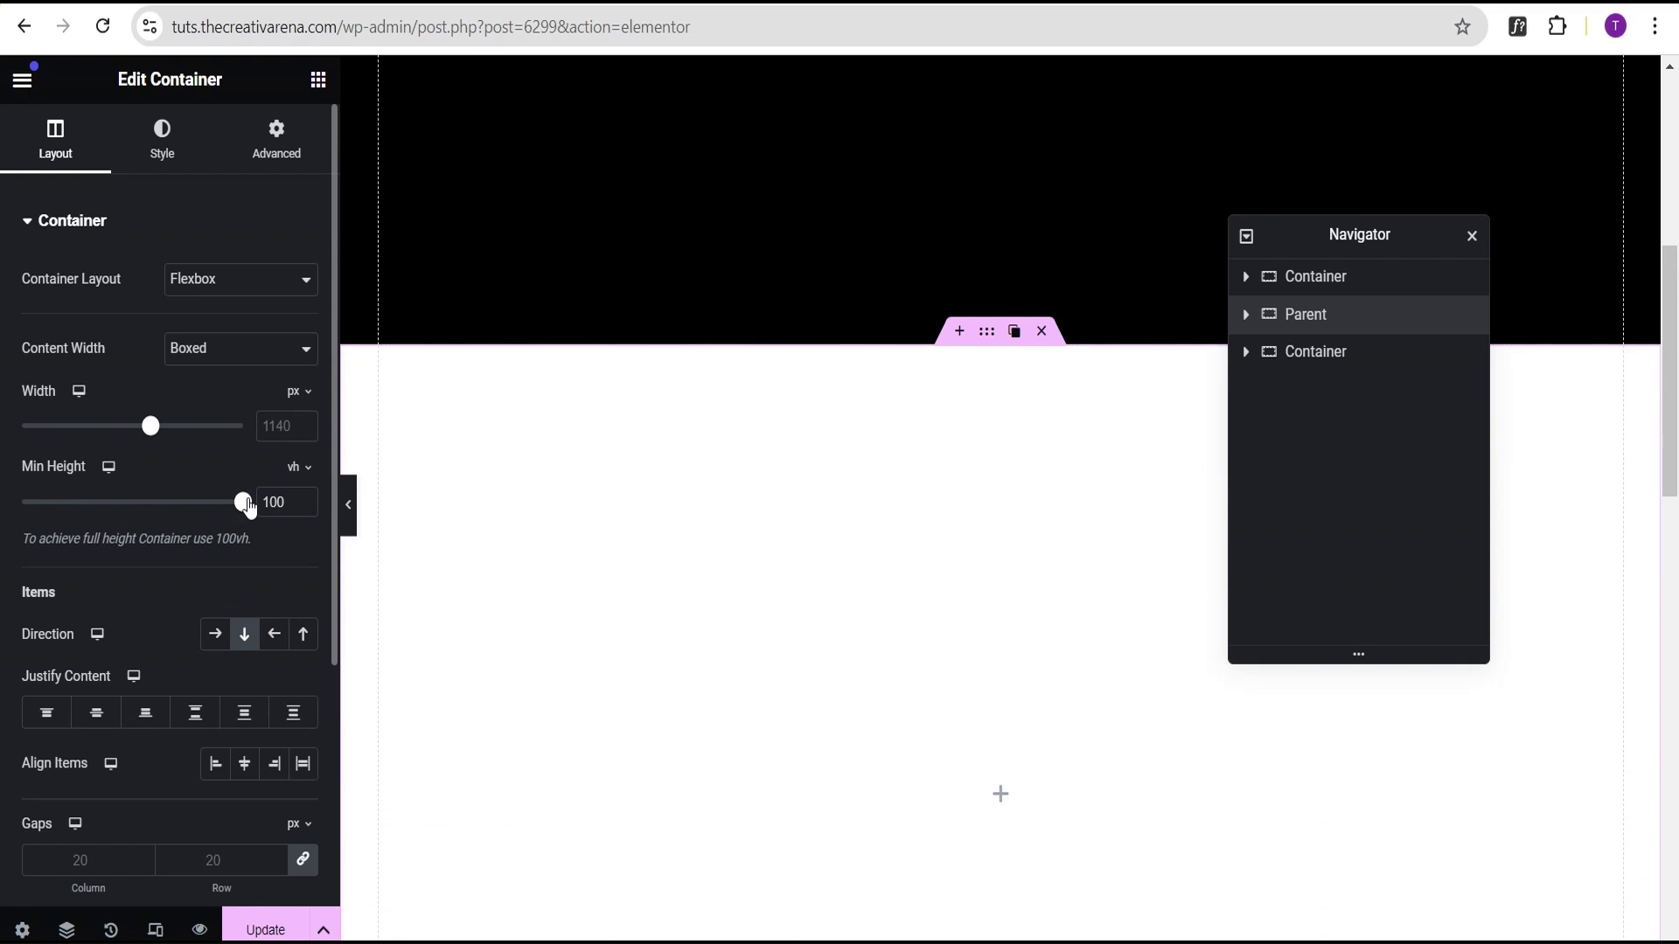
scroll(245, 555, "down", 1)
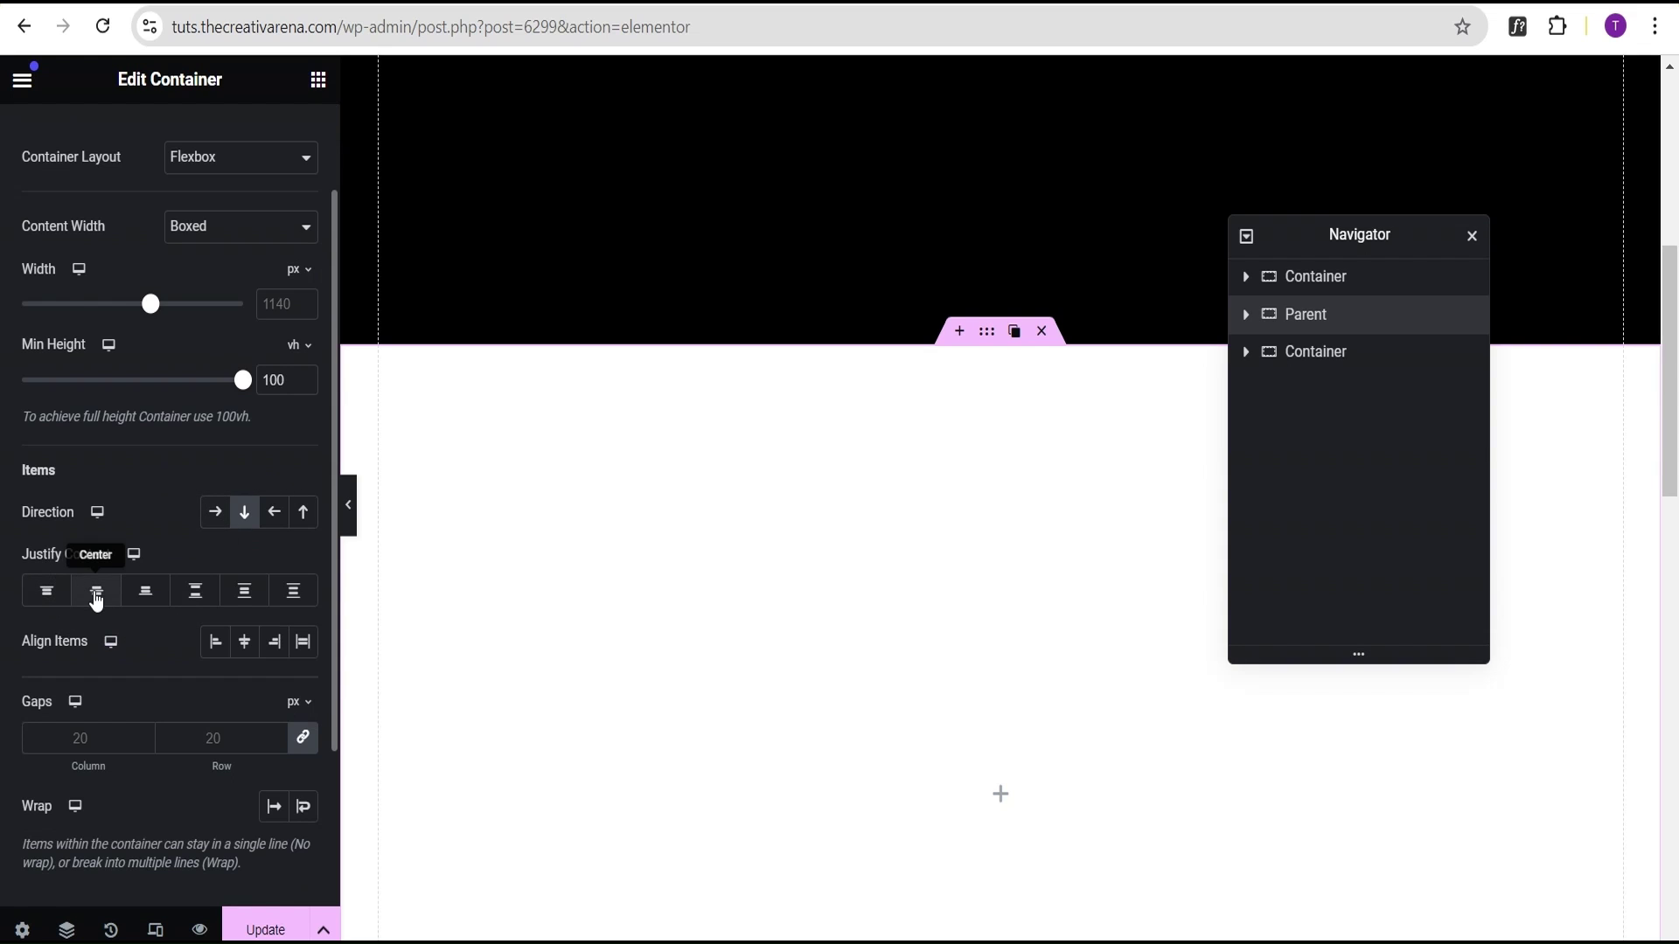
left_click(97, 591)
left_click(246, 649)
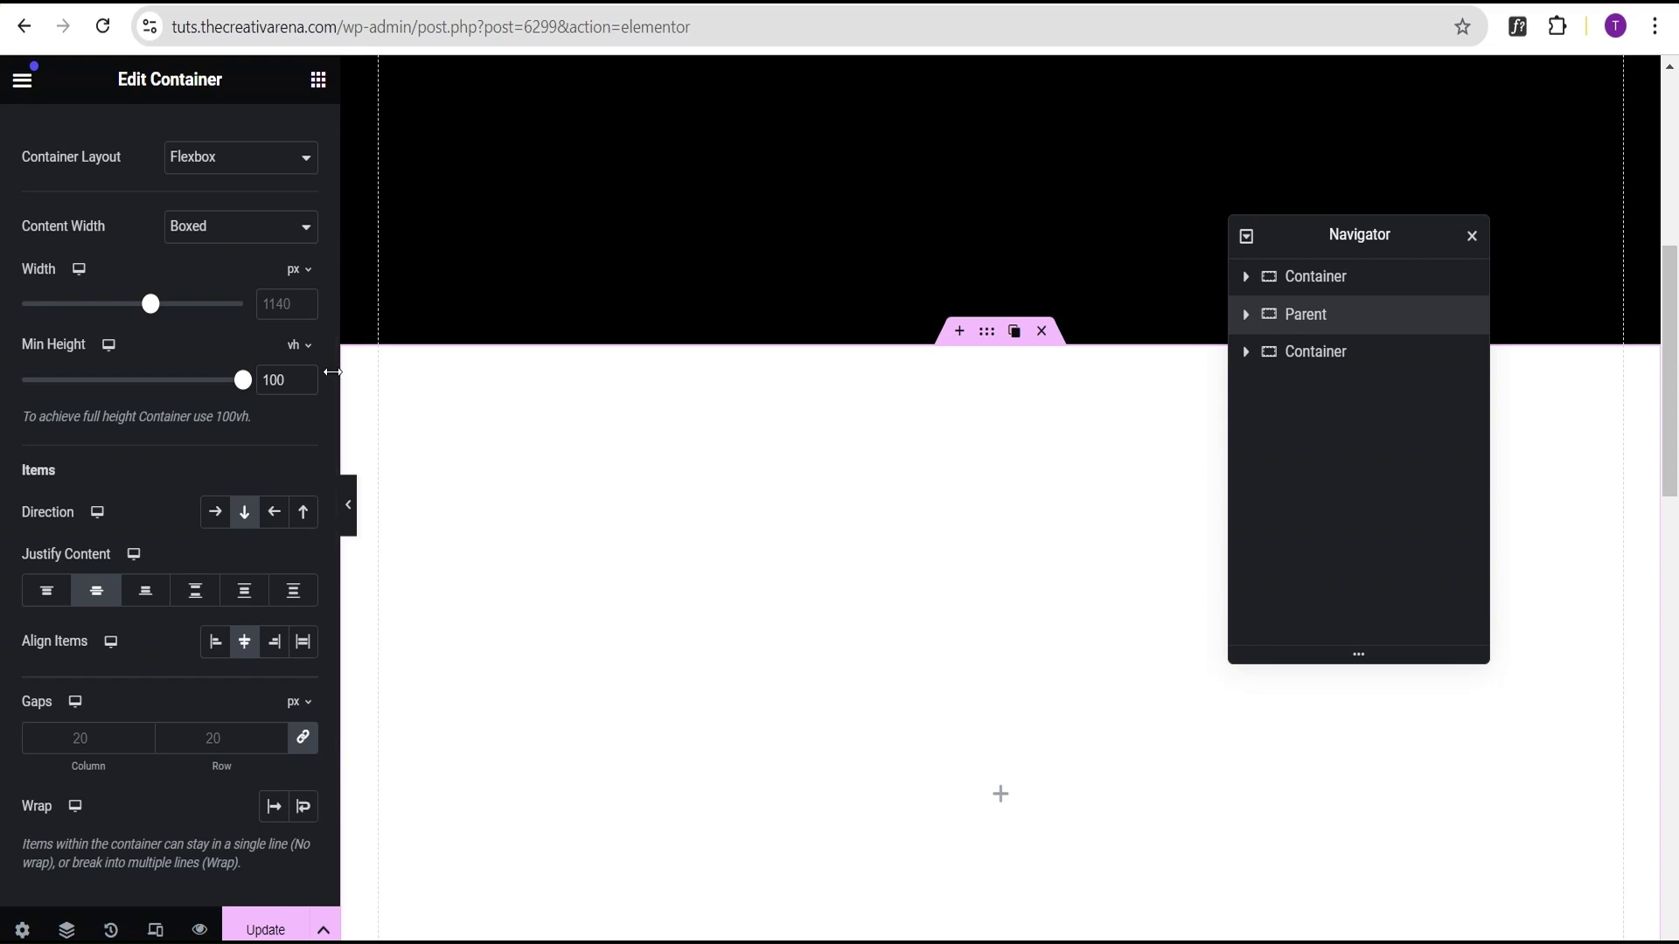
Place a new container inside the Parent container and rename it Child.
left_click(318, 80)
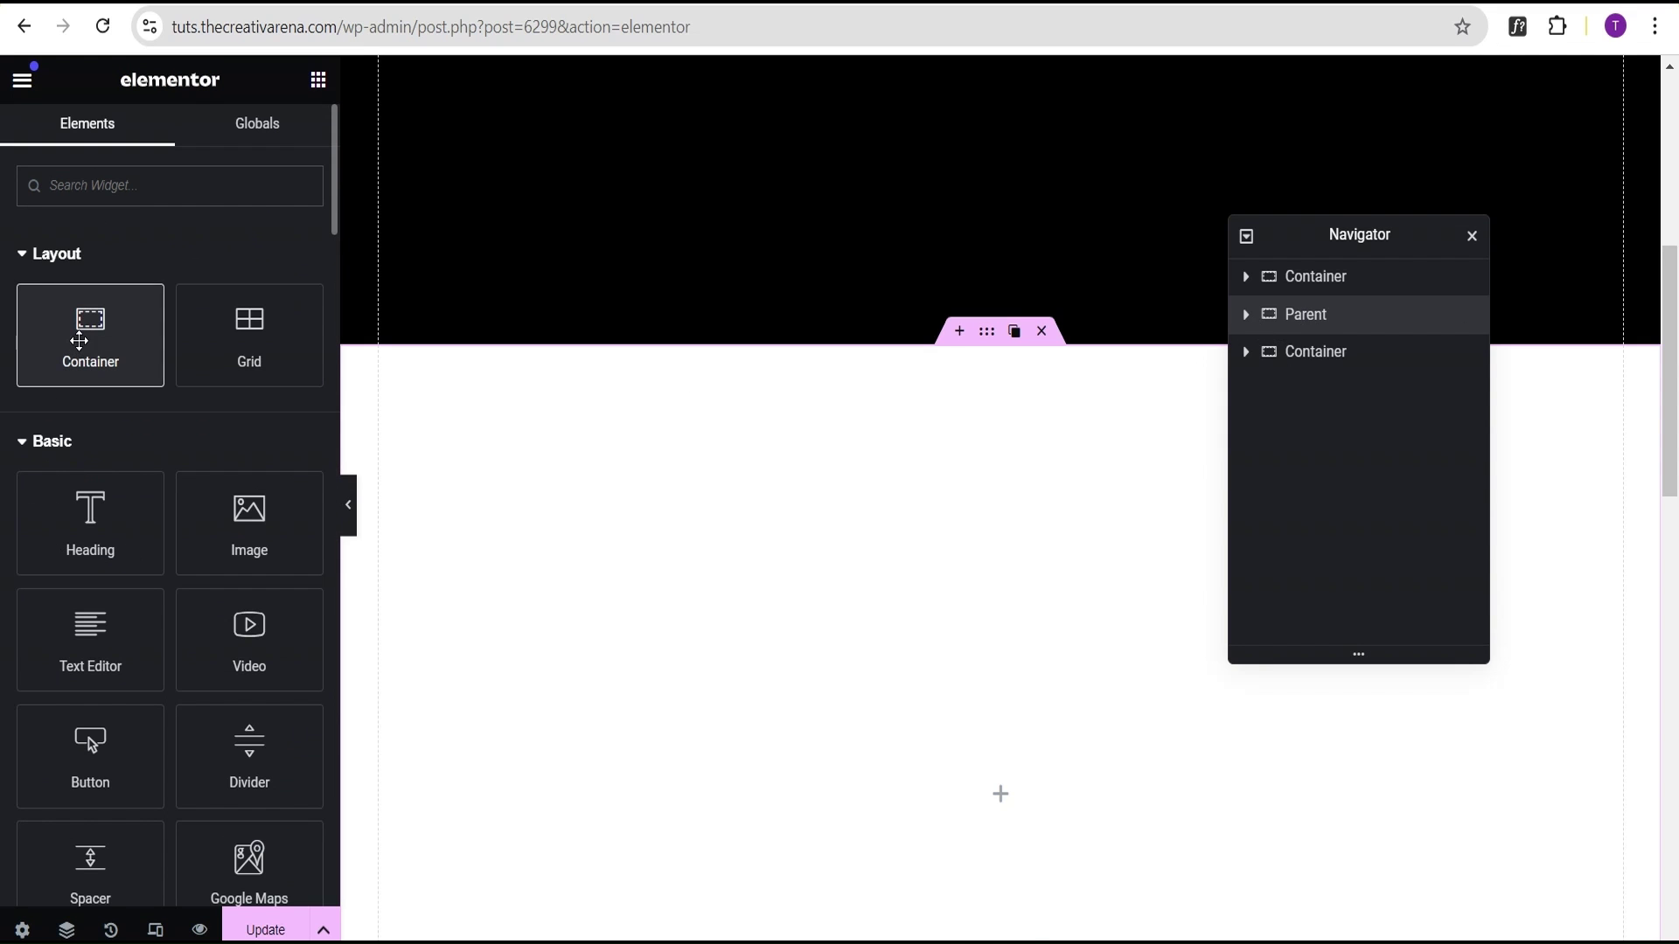
left_click_drag(88, 332, 963, 813)
scroll(848, 784, "down", 4)
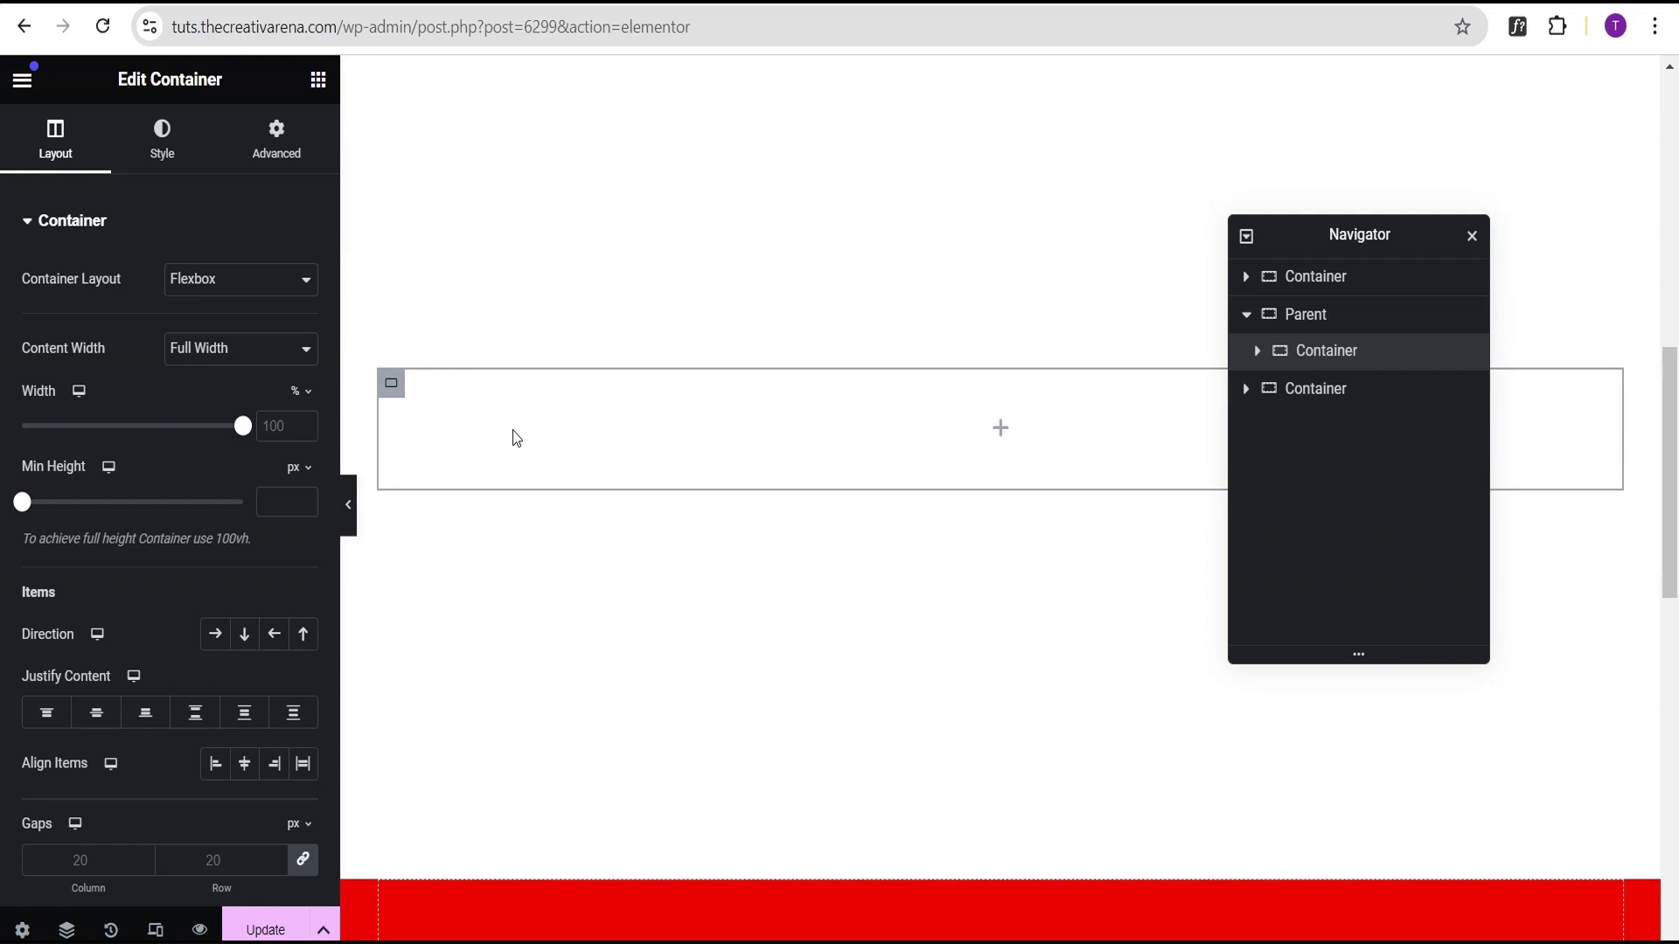
double_click(1320, 357)
type("Child")
left_click(1001, 433)
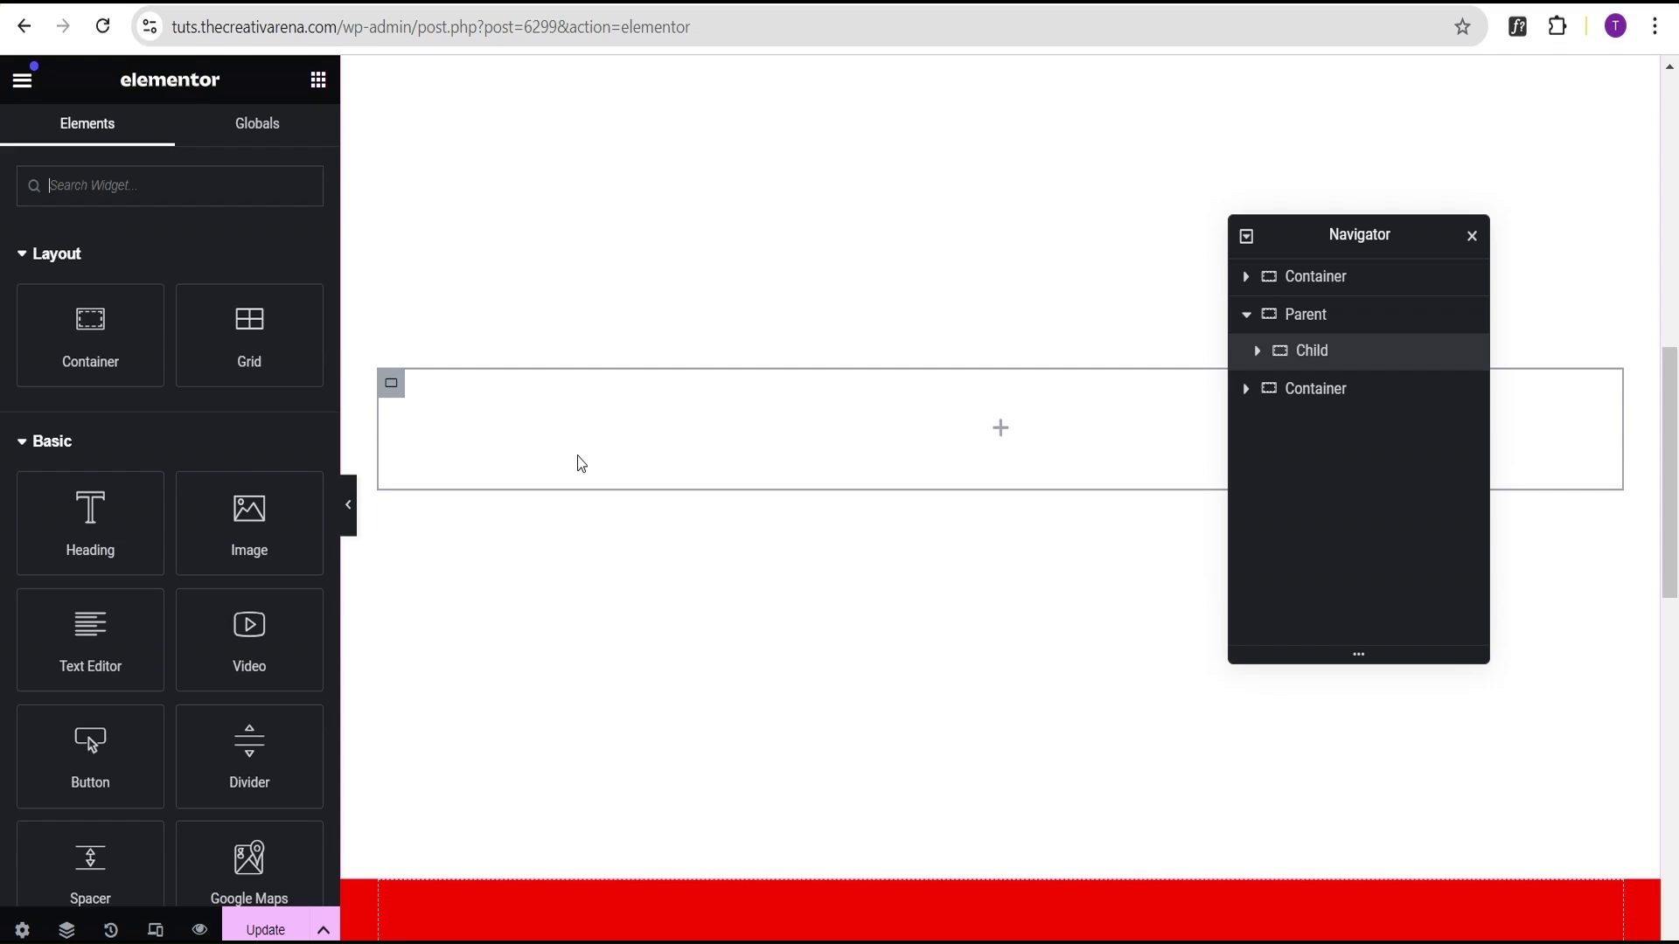
Place a new container inside the Child container, rename it First and set its minimum height to 450 px.
left_click_drag(82, 344, 932, 465)
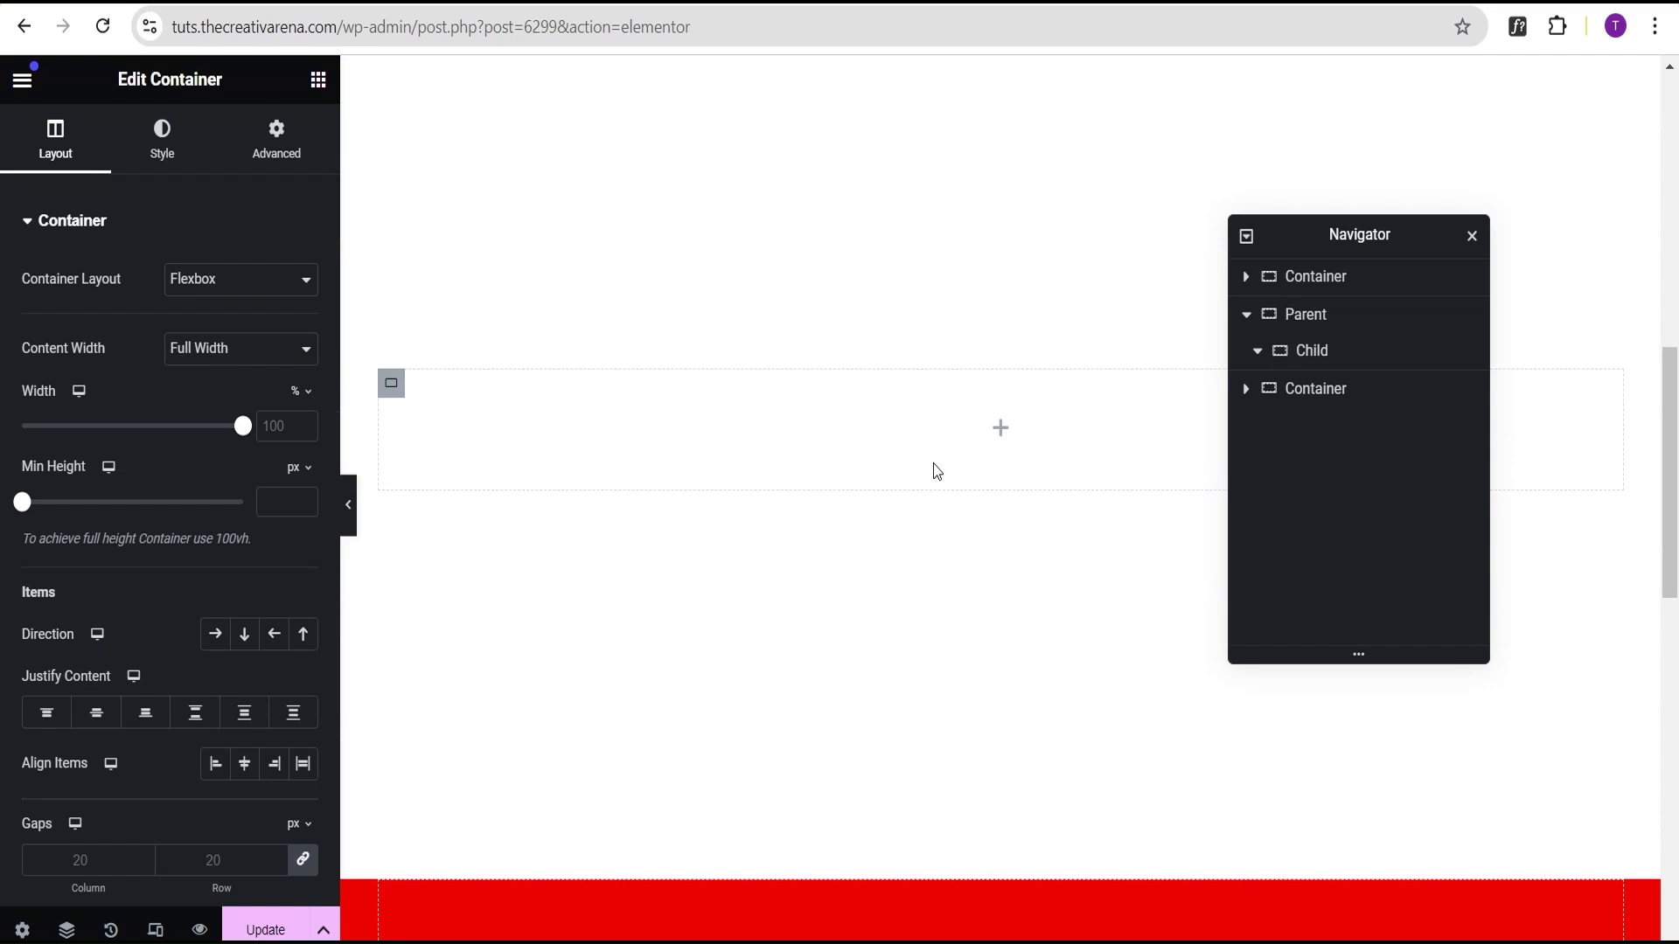
double_click(1334, 389)
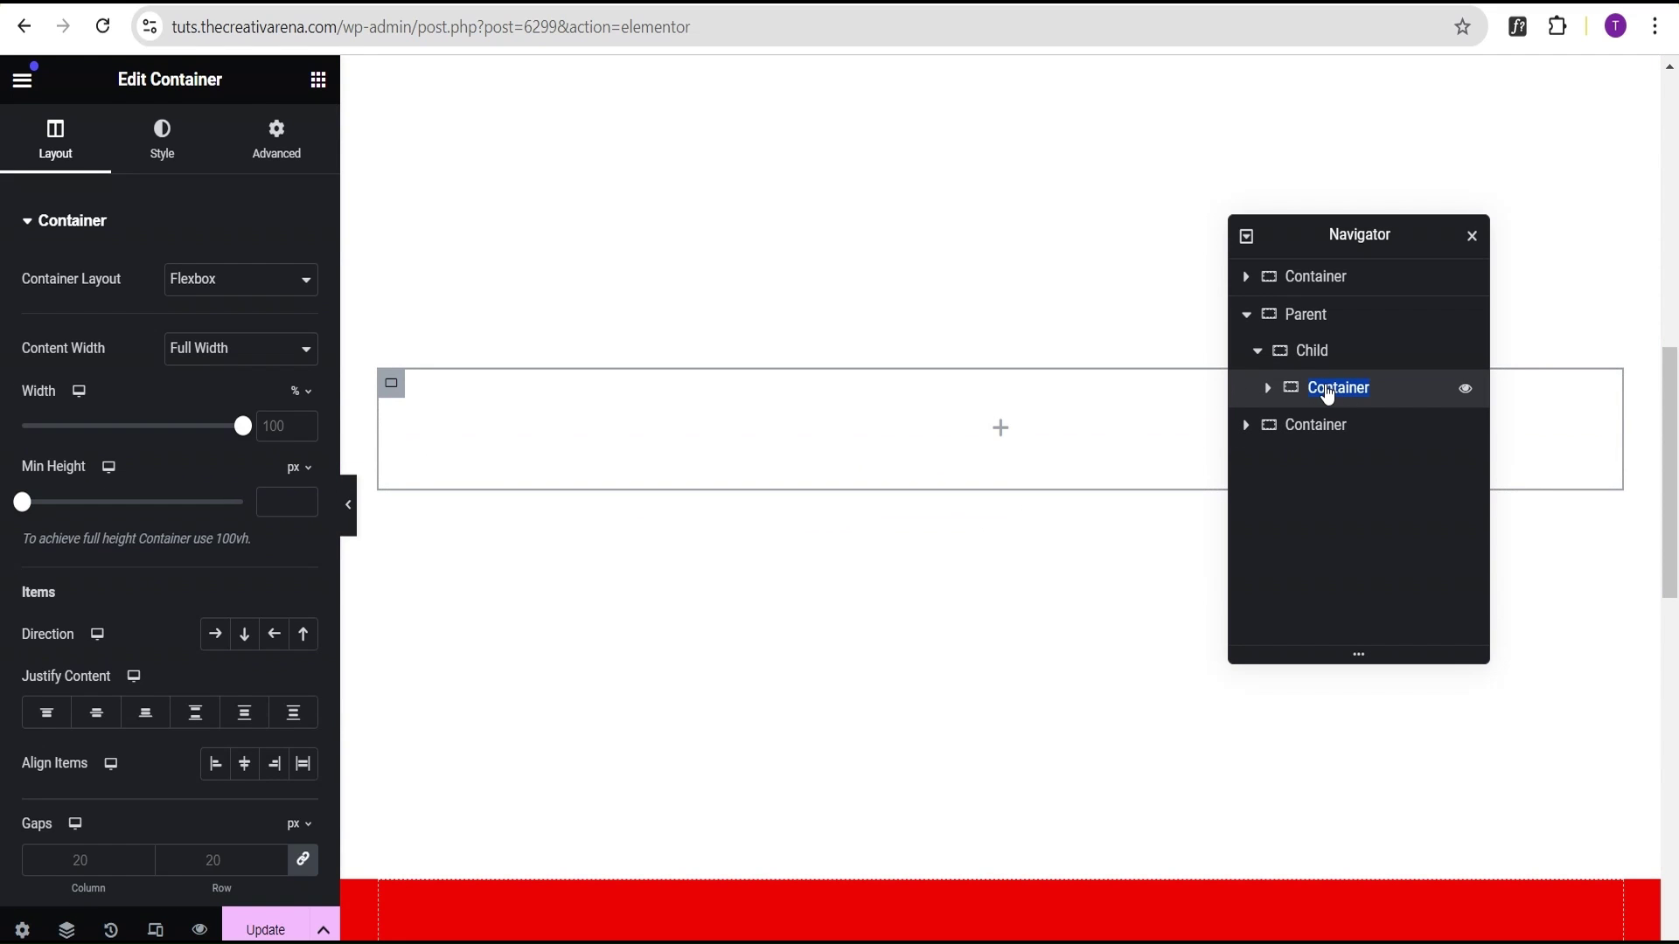
type("First")
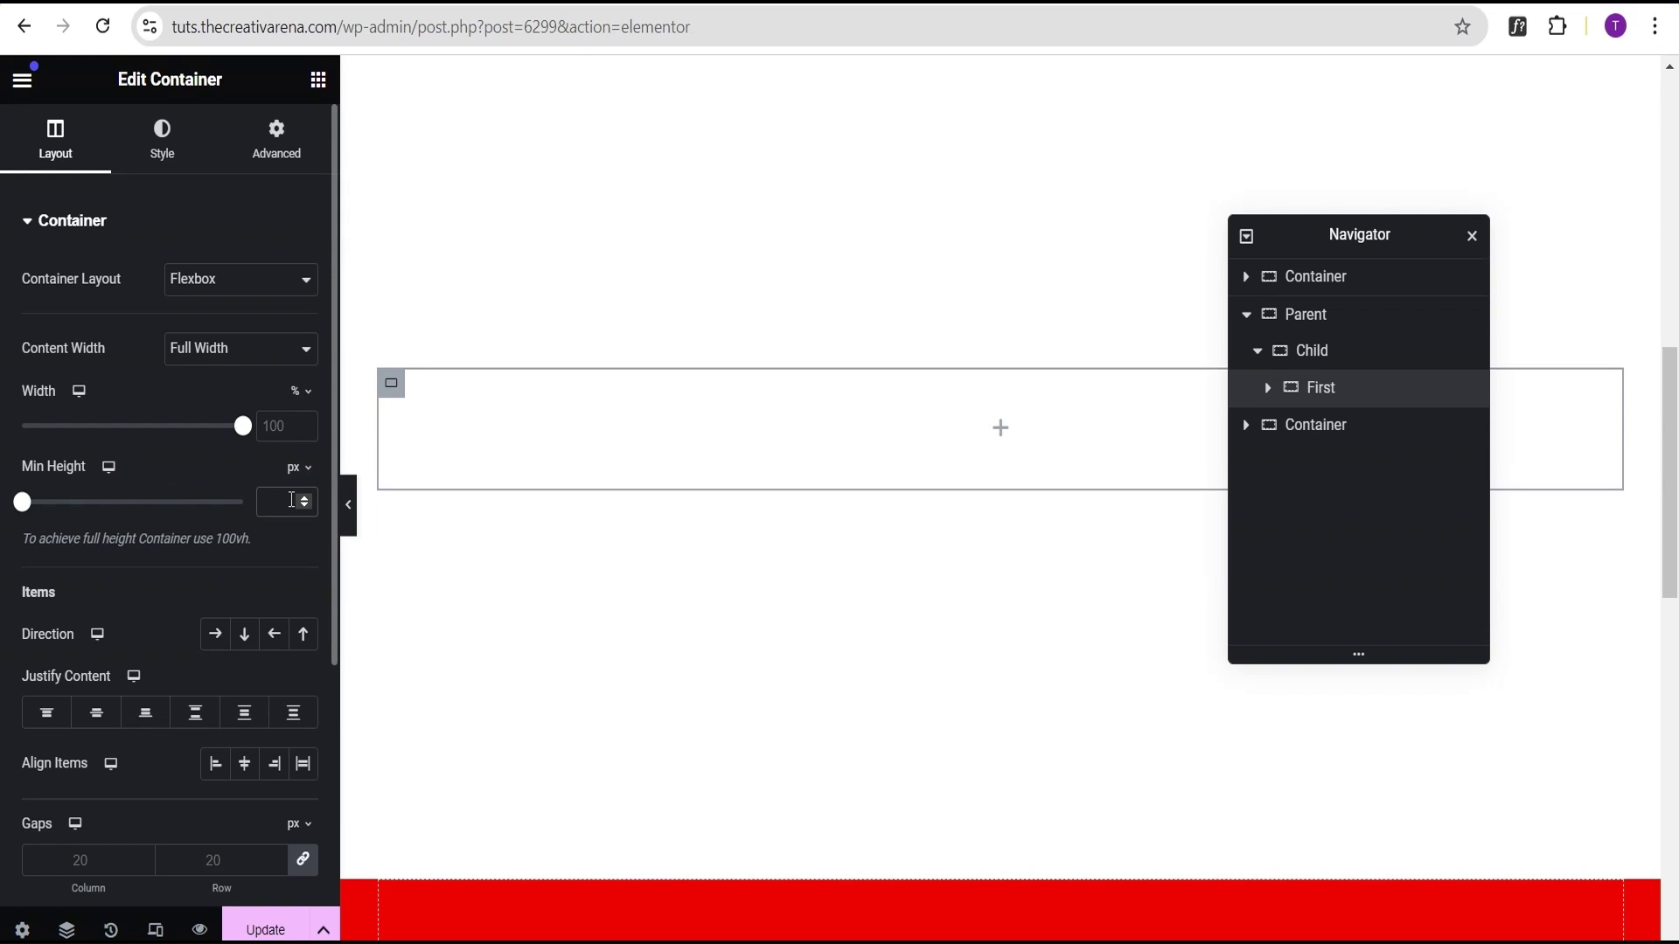
type("450")
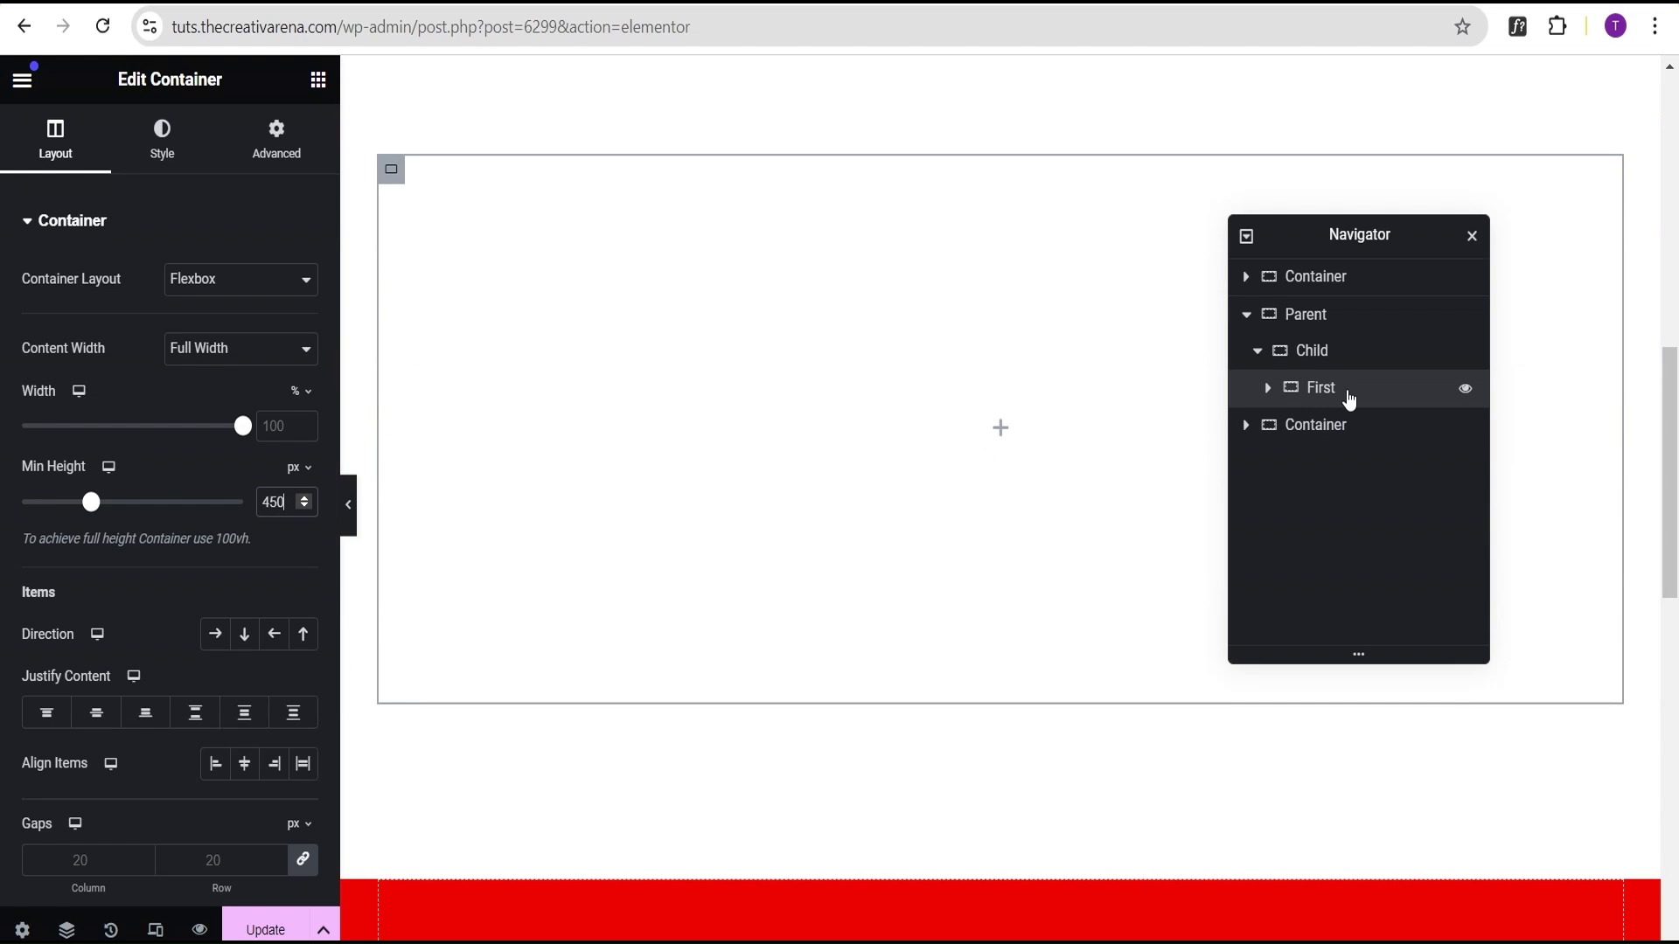
Give the First container a classic background in orange #F39207.
left_click(173, 160)
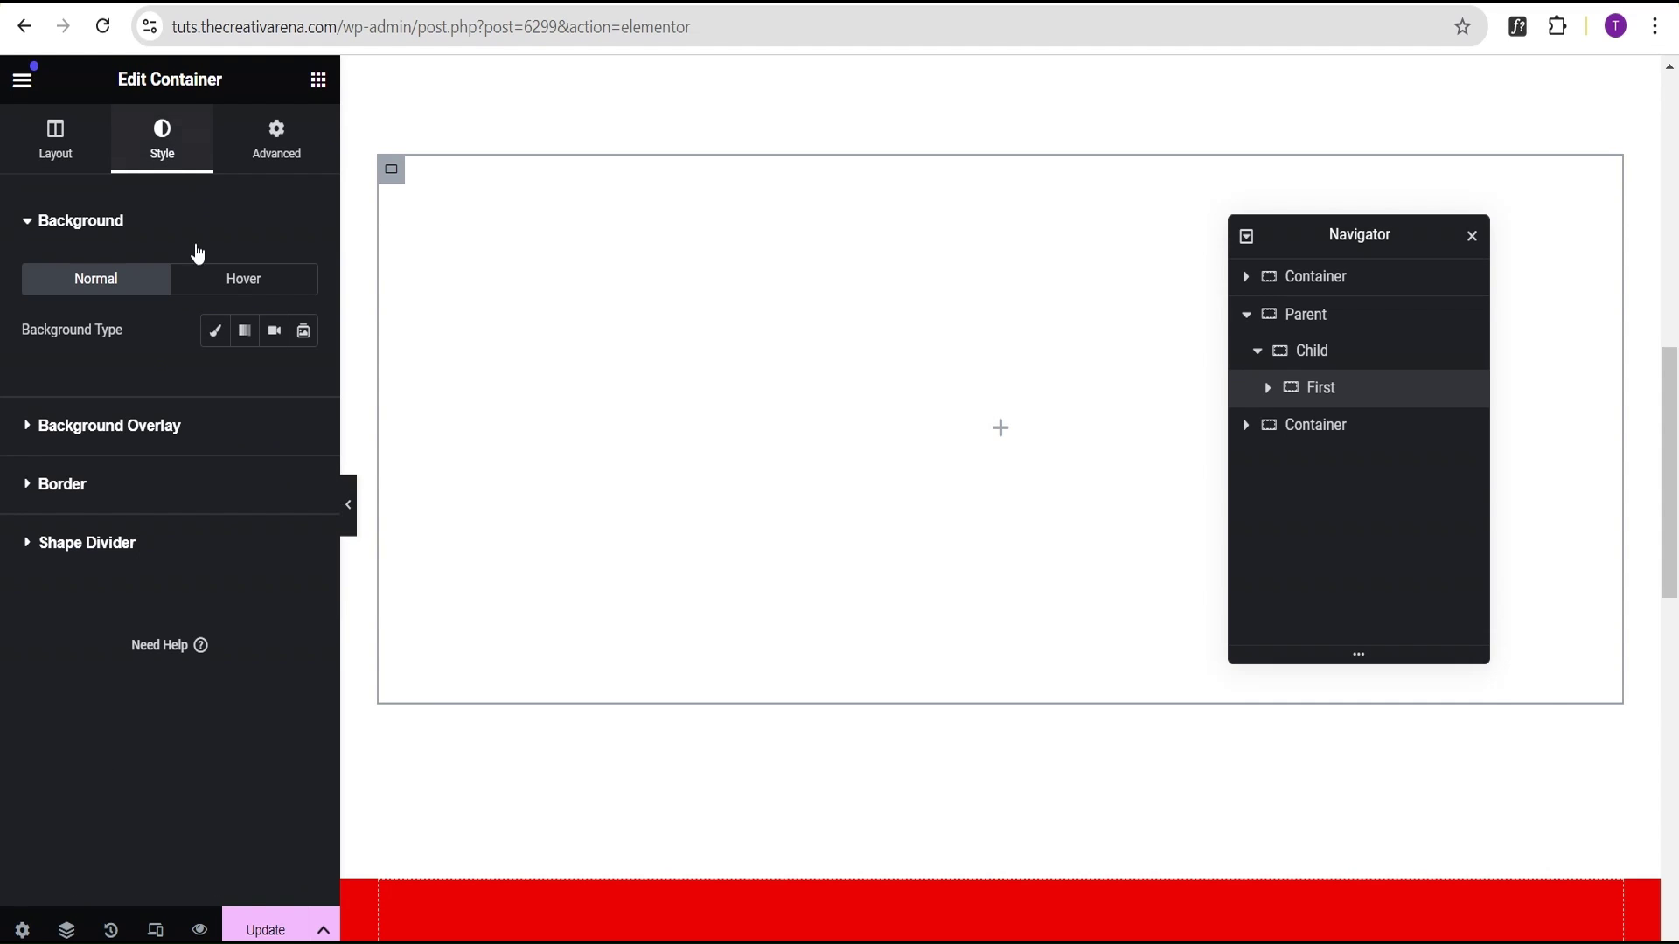
left_click(216, 337)
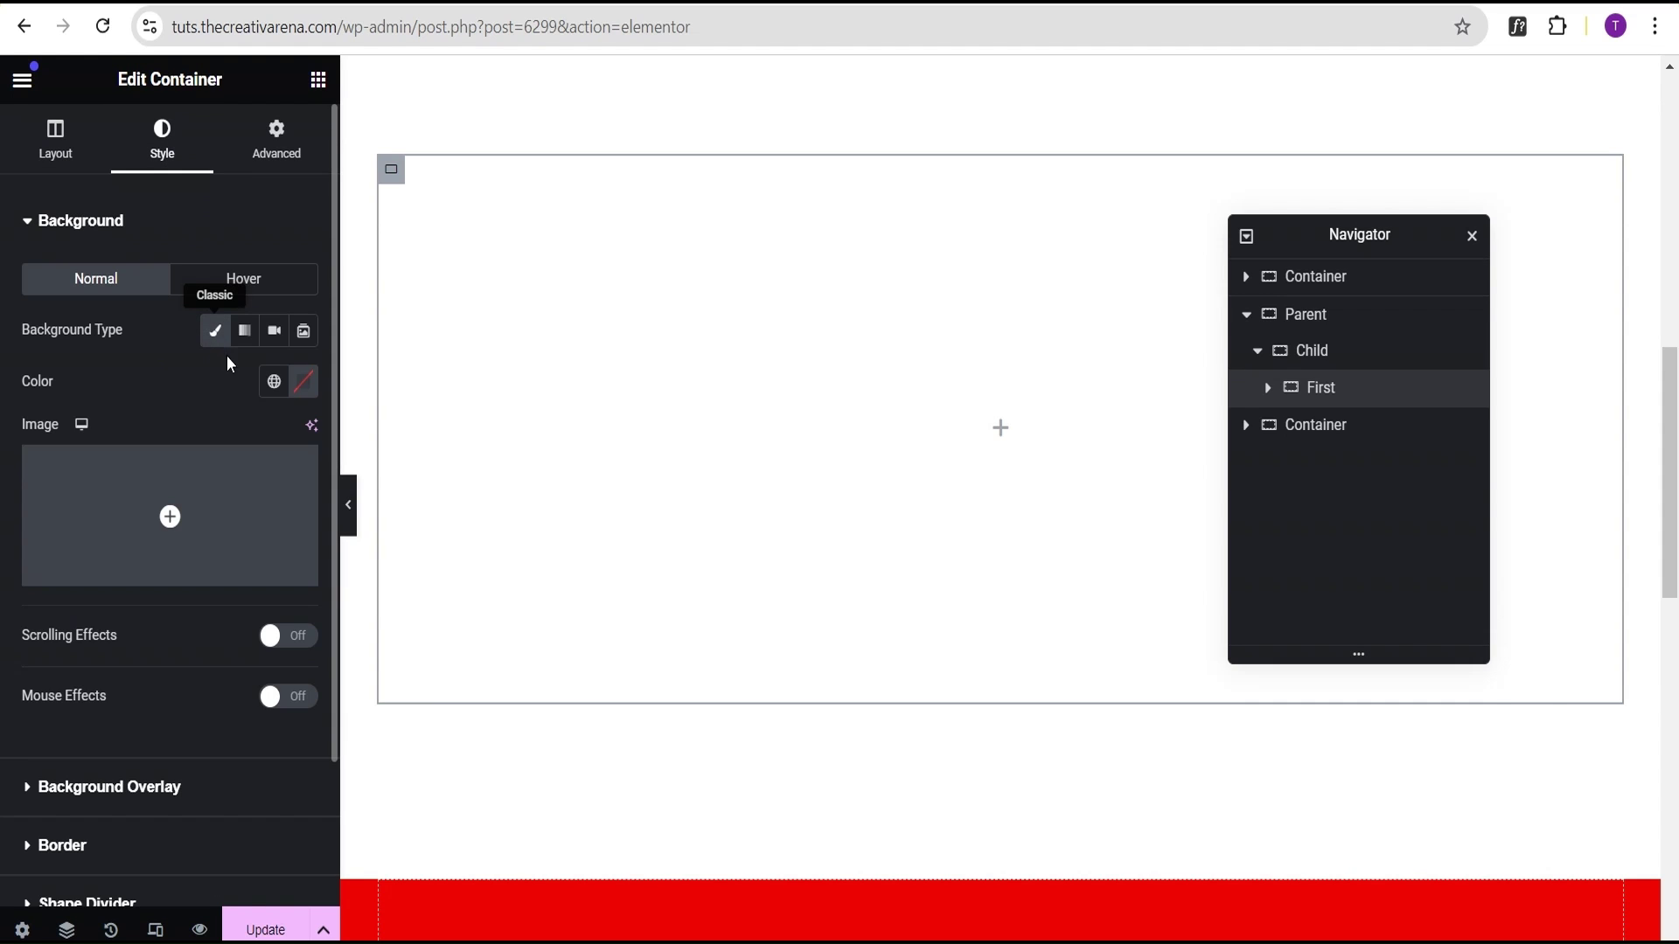
left_click(303, 381)
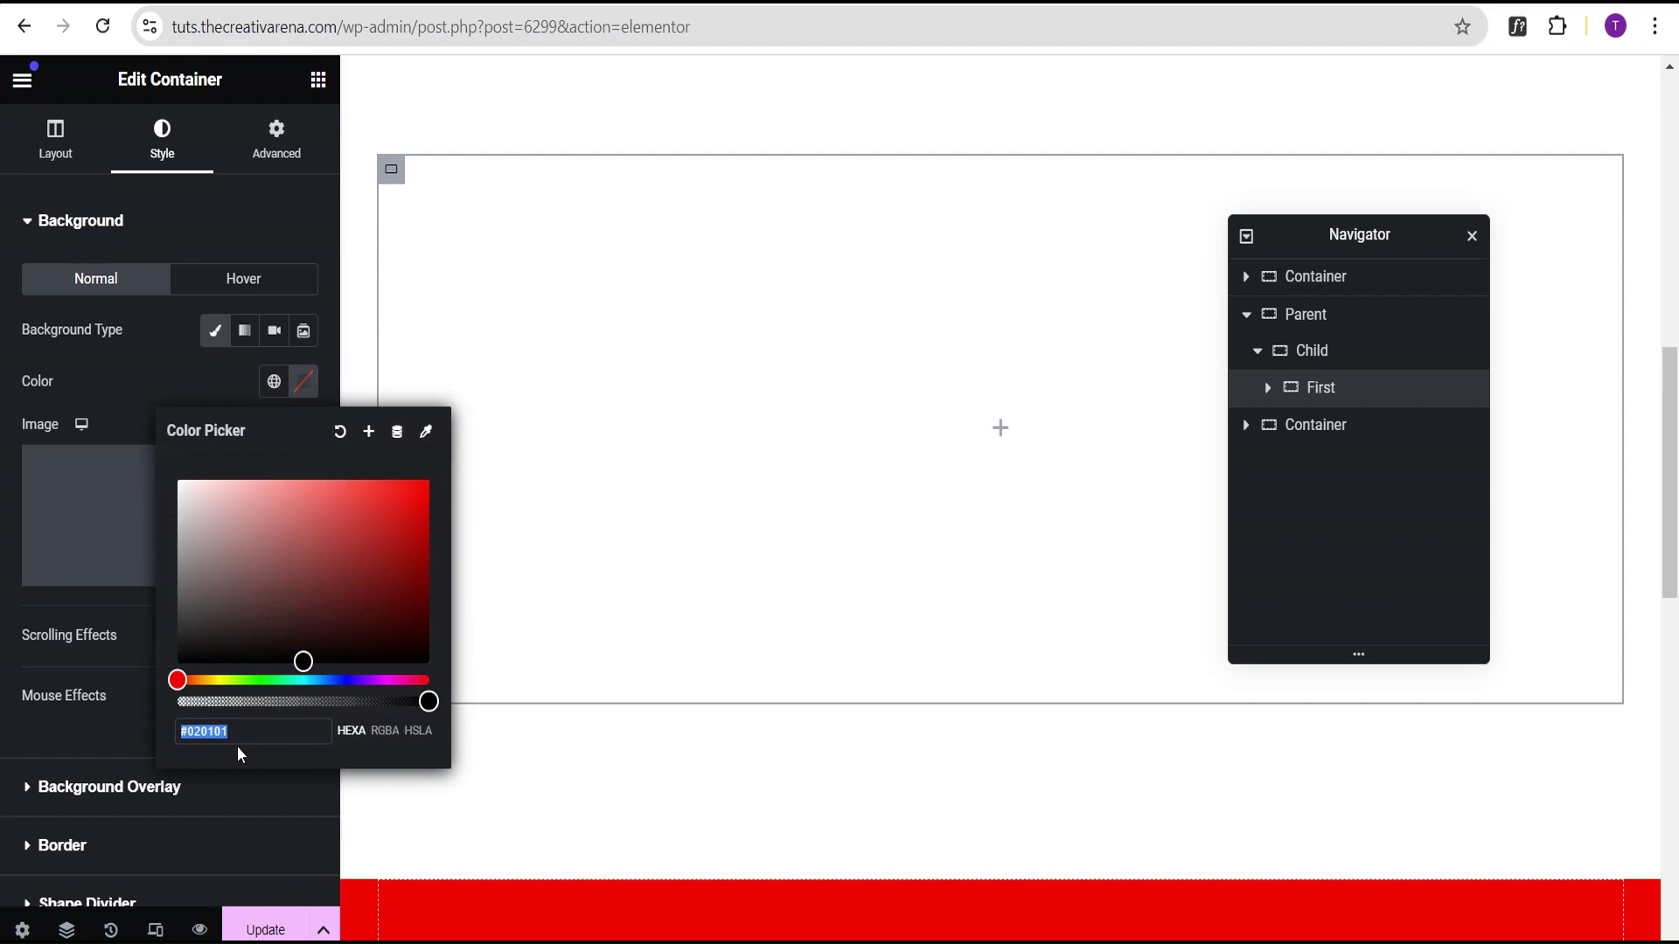
type("#F39207")
left_click(133, 363)
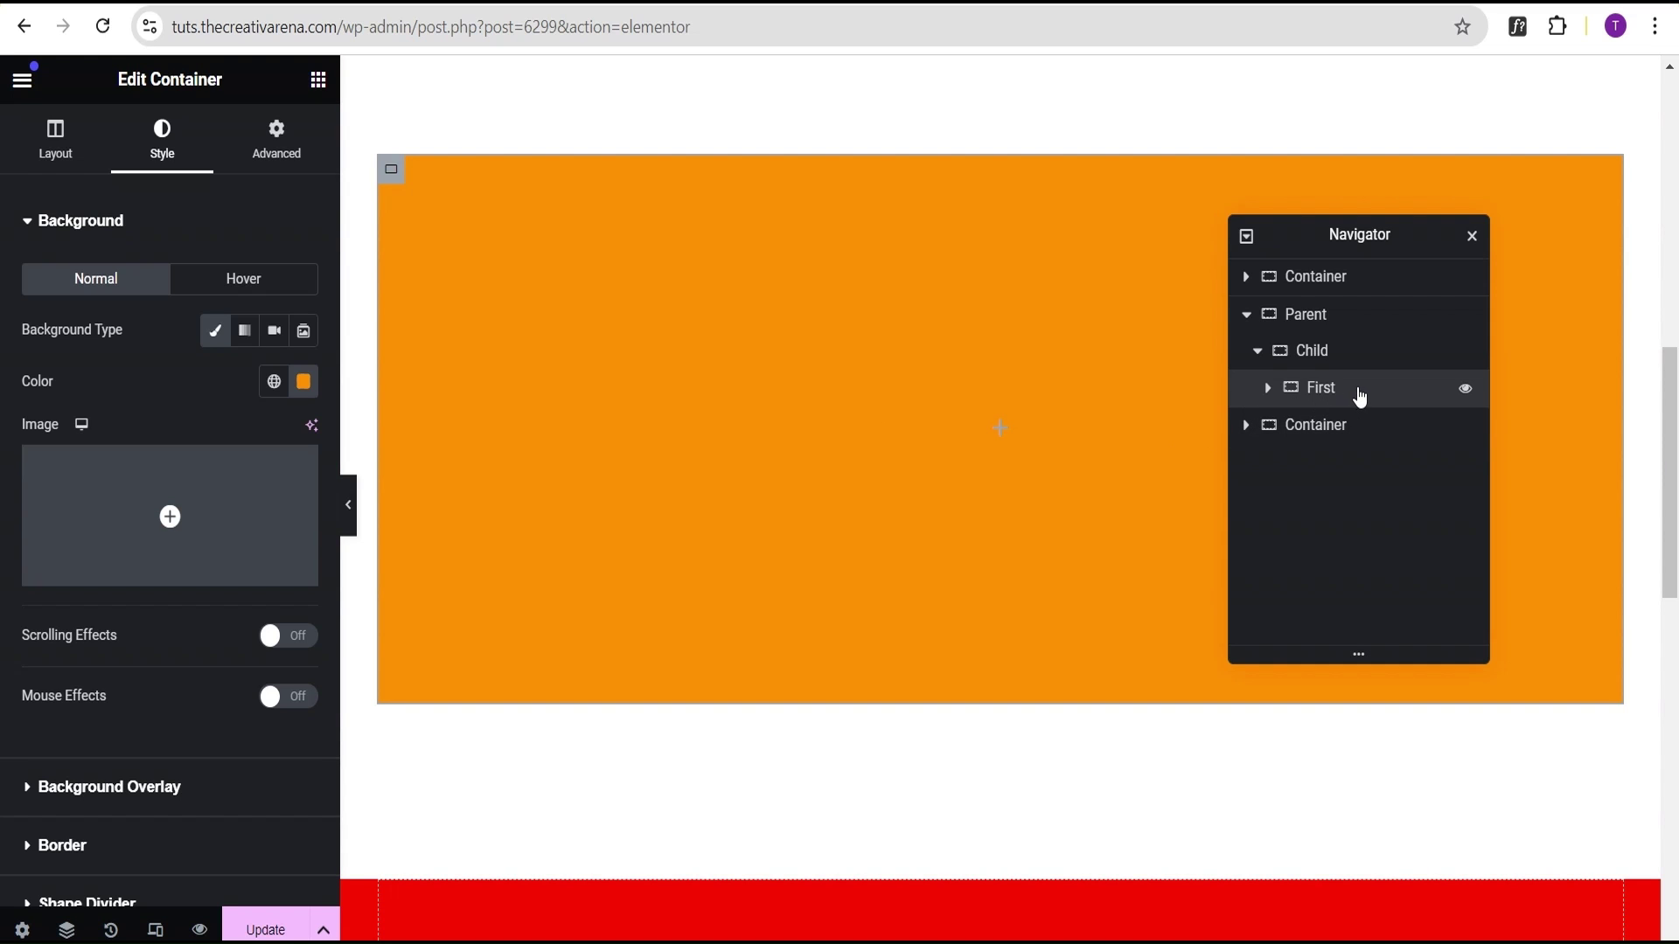
Unlink the Child container's padding values, set only the left padding to 44 %, and preview the layout without the editing panel.
left_click(1358, 359)
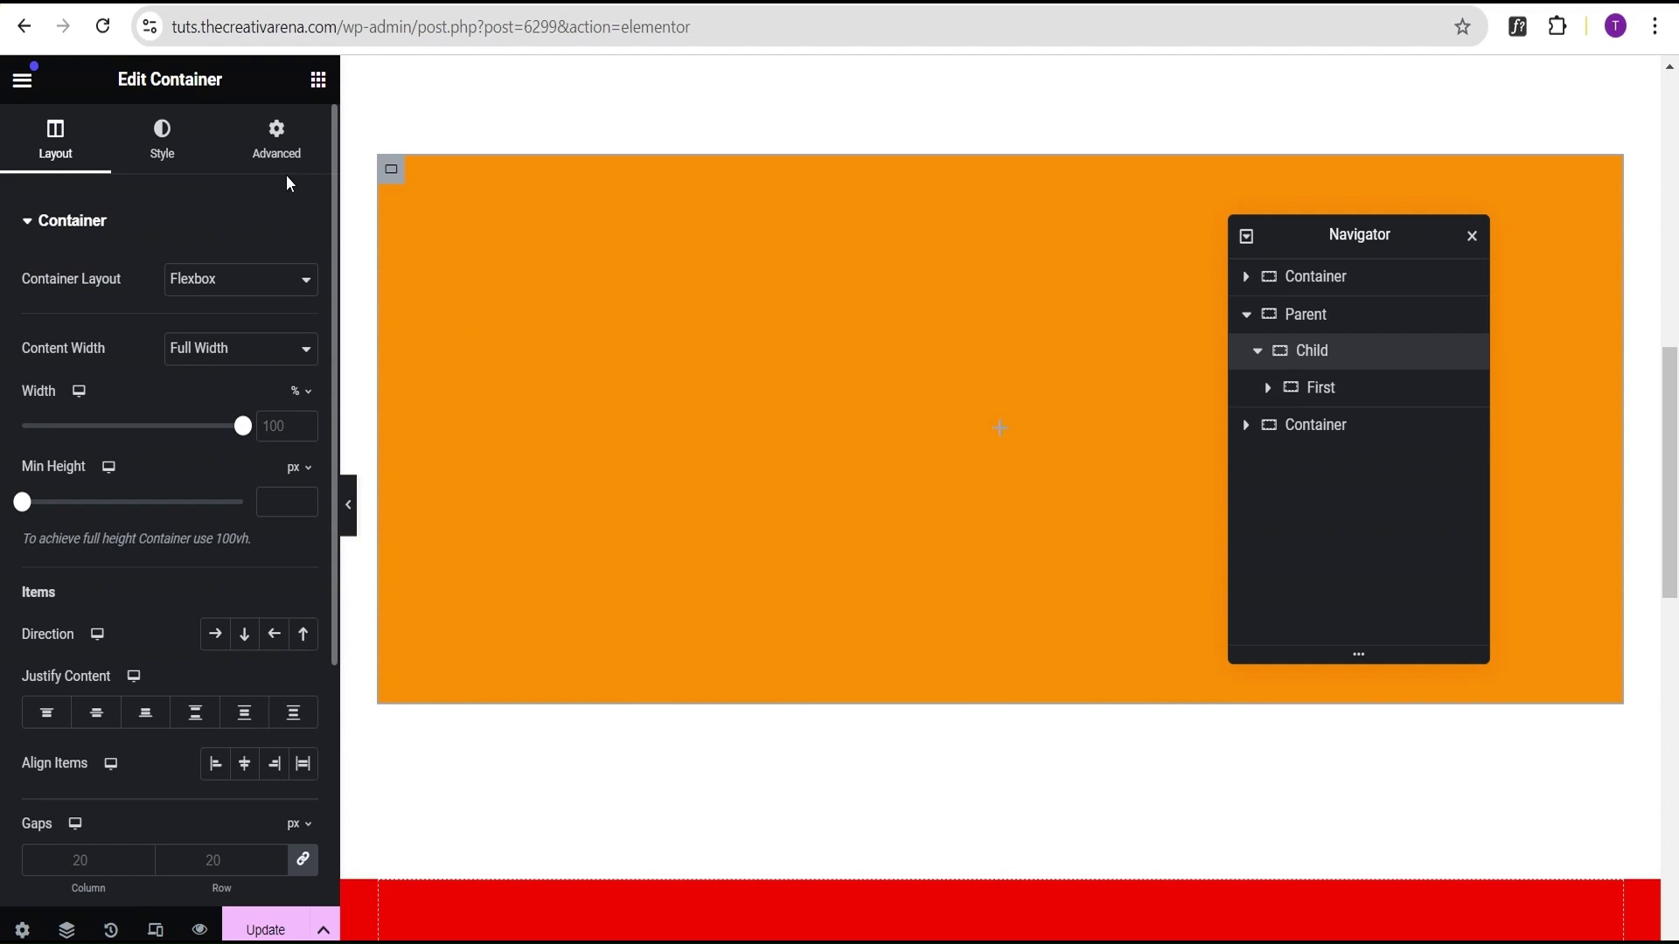
left_click(273, 154)
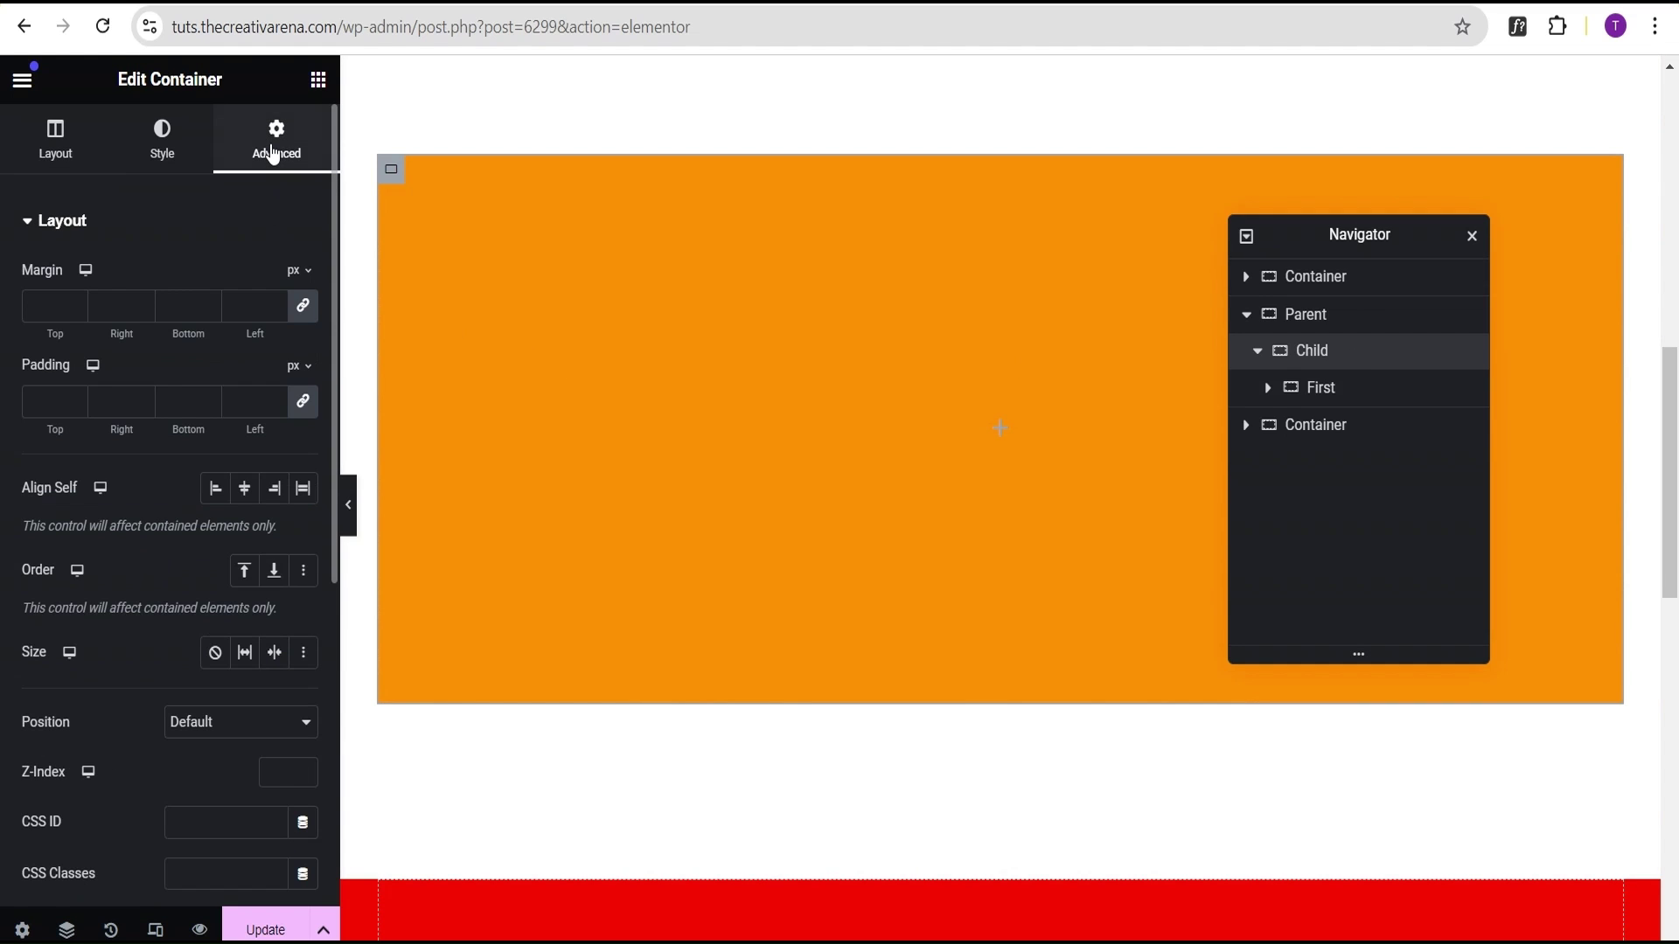
left_click(304, 405)
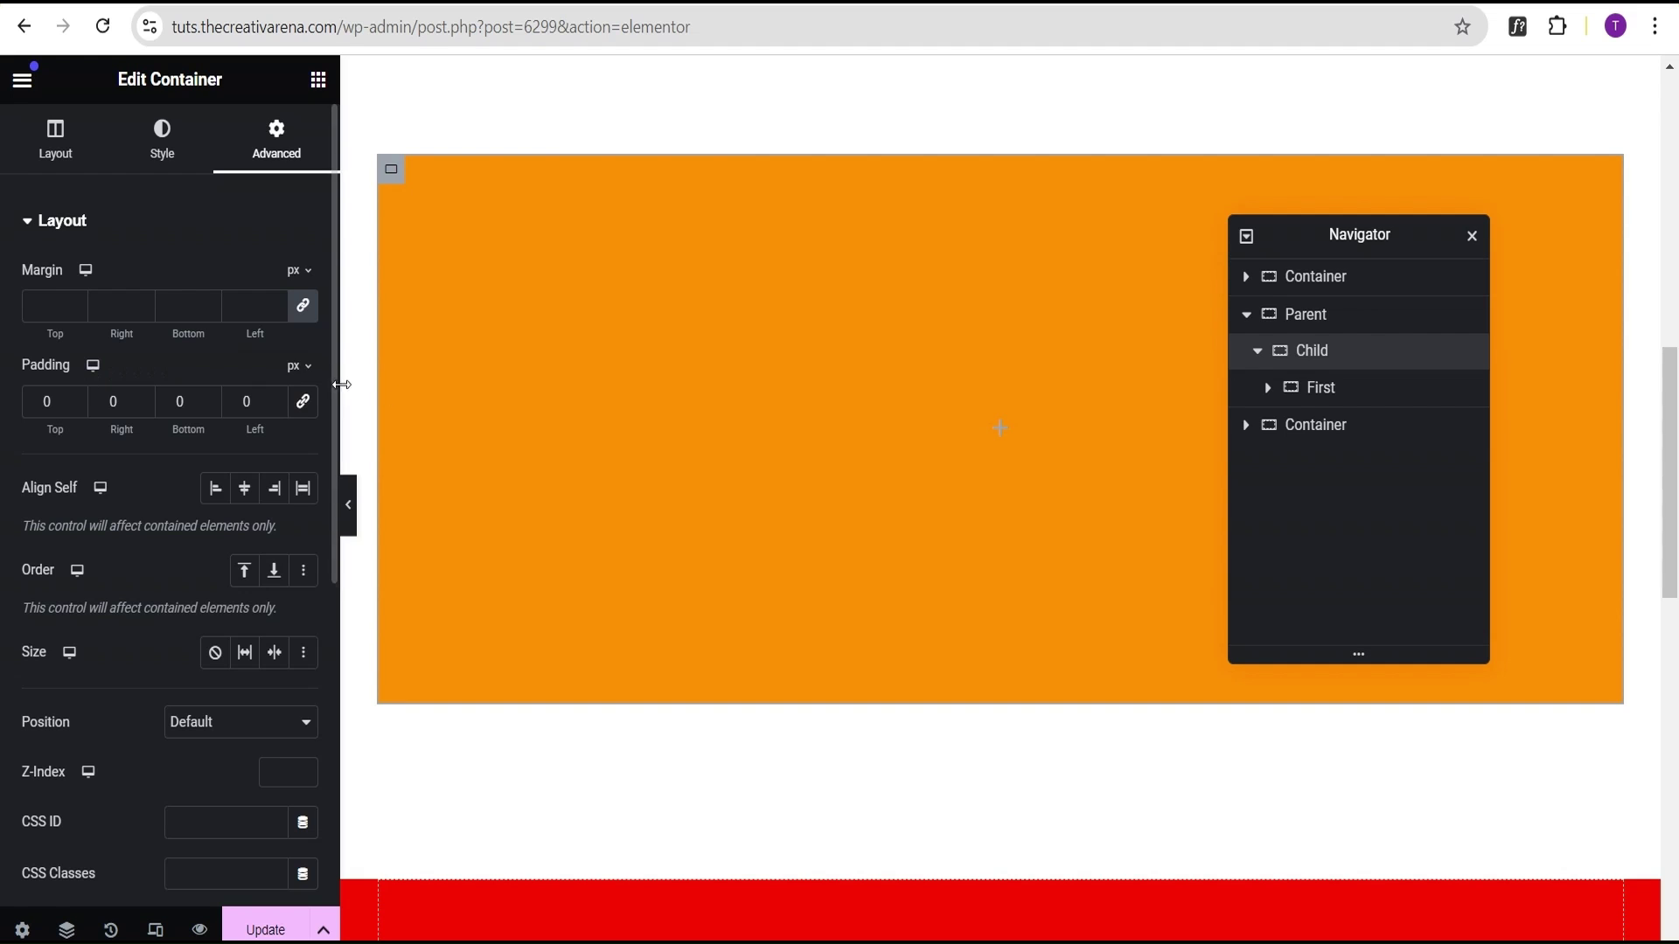
left_click(299, 367)
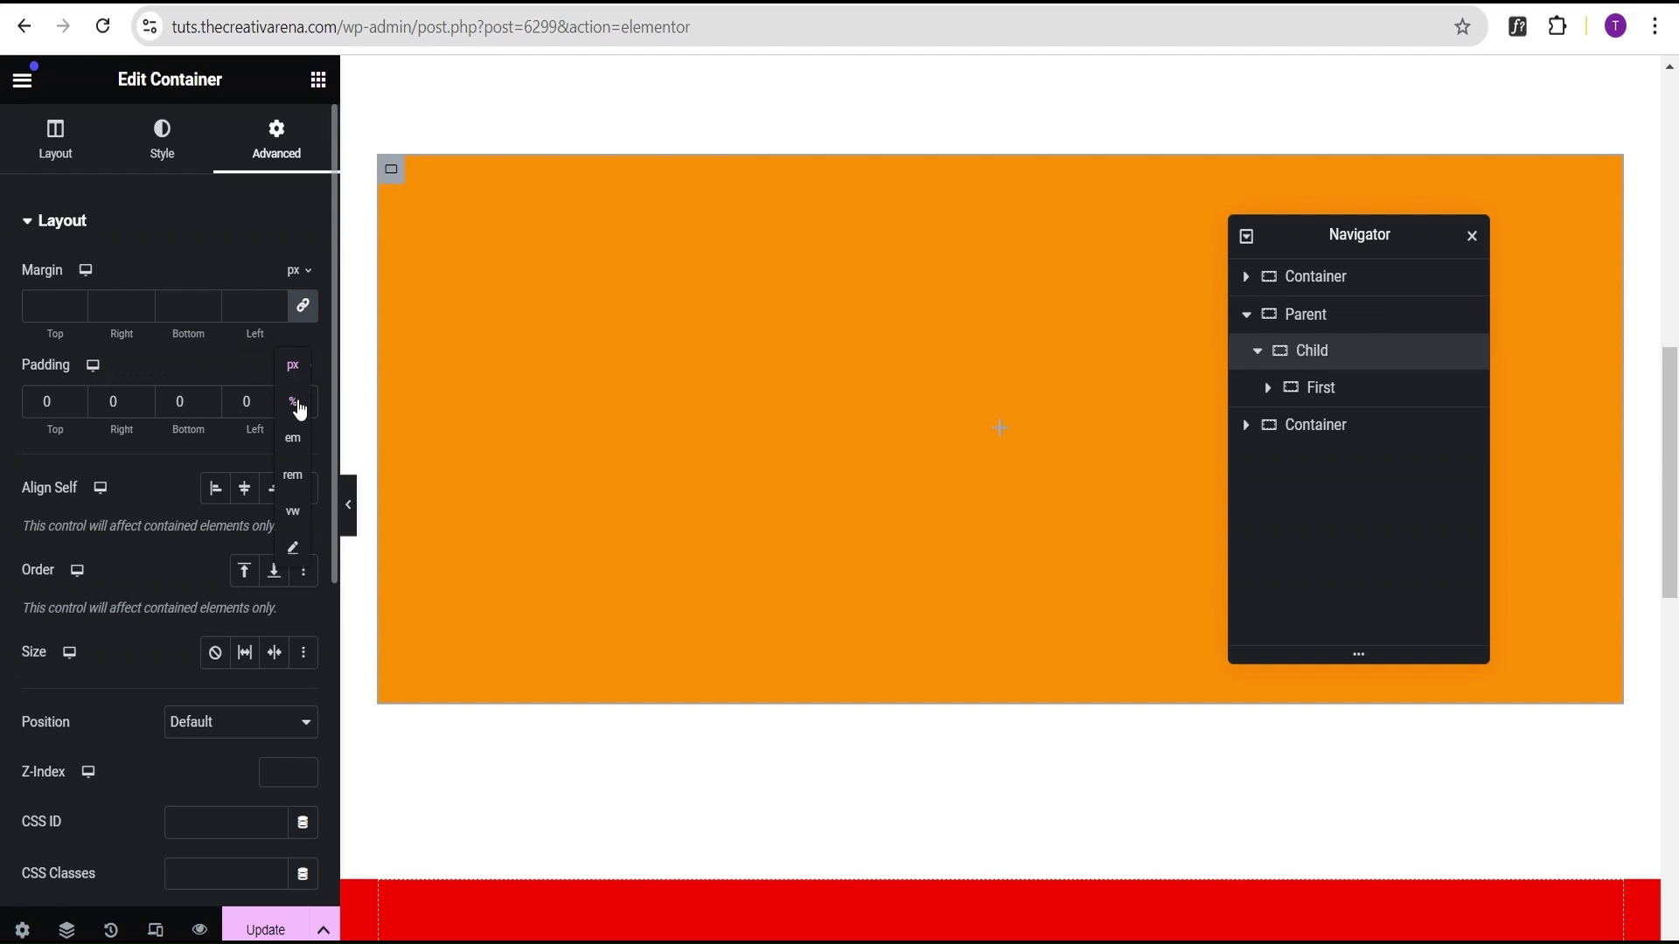
left_click(299, 410)
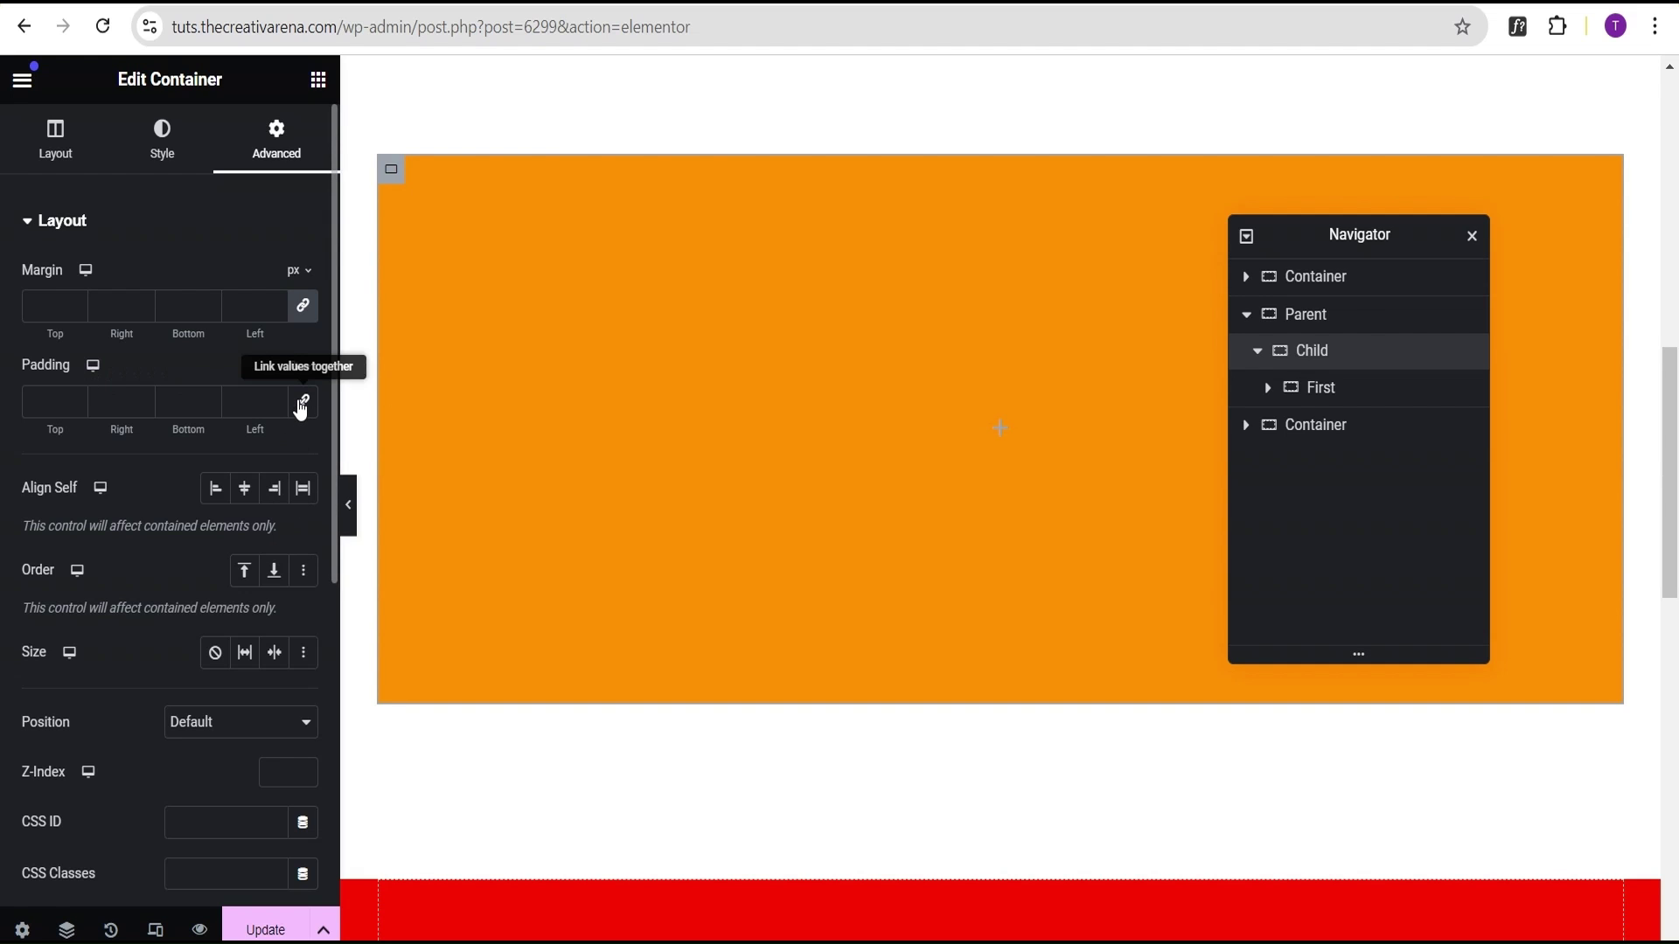
left_click(250, 405)
type("44")
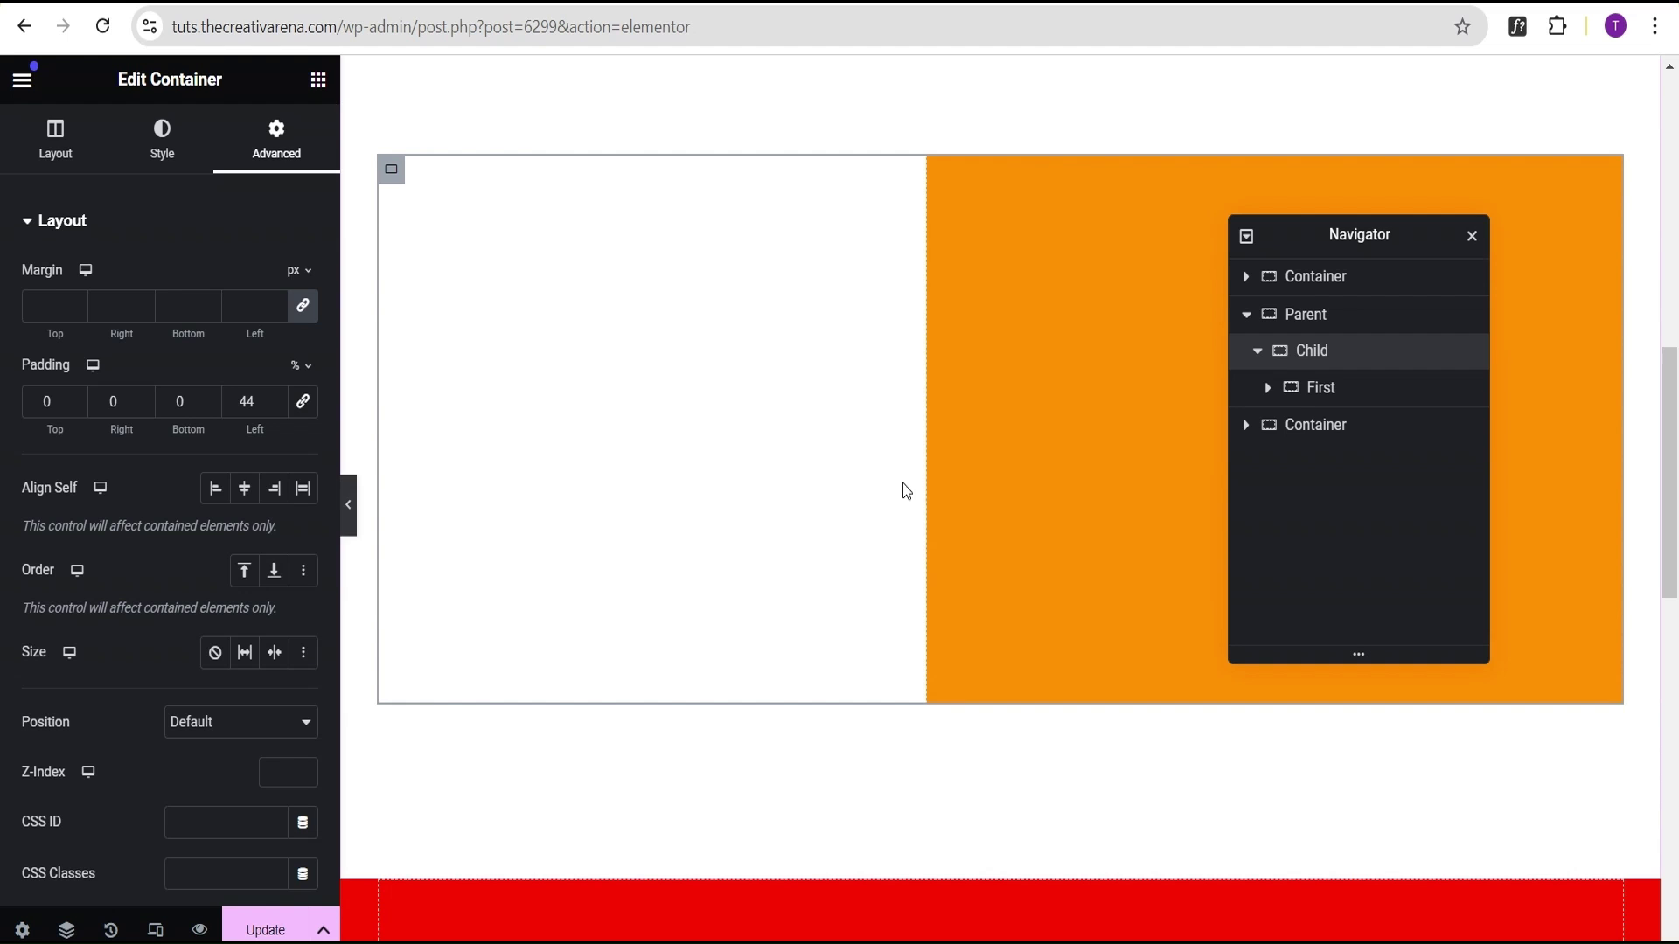
left_click(349, 507)
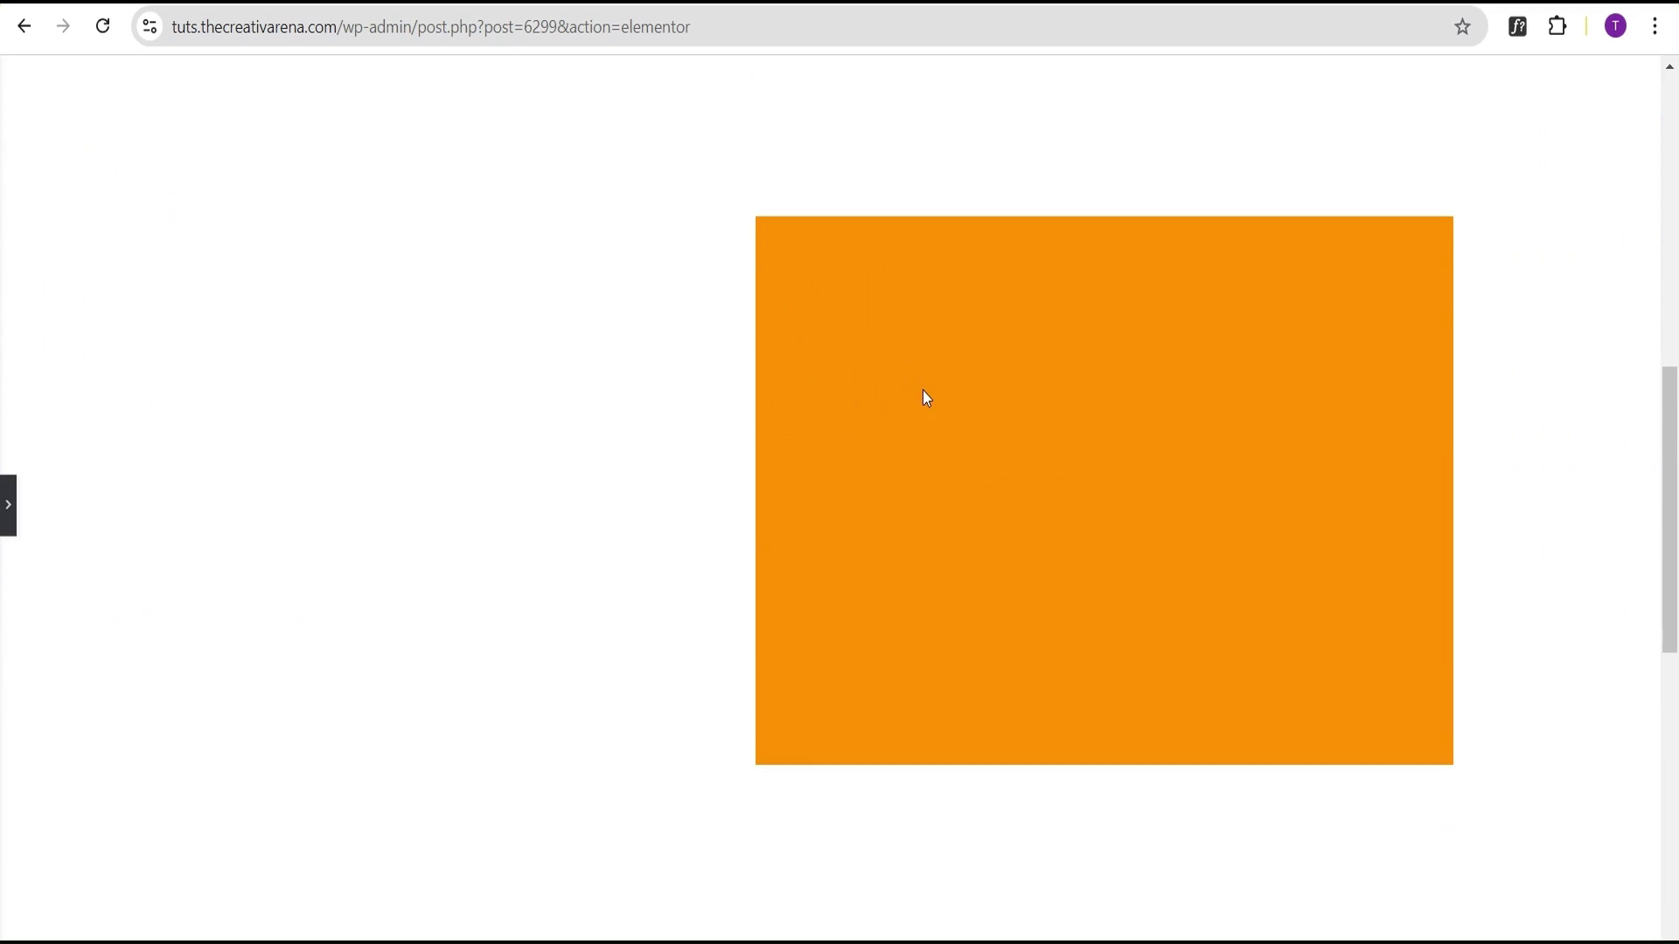
scroll(178, 473, "up", 1)
left_click(7, 512)
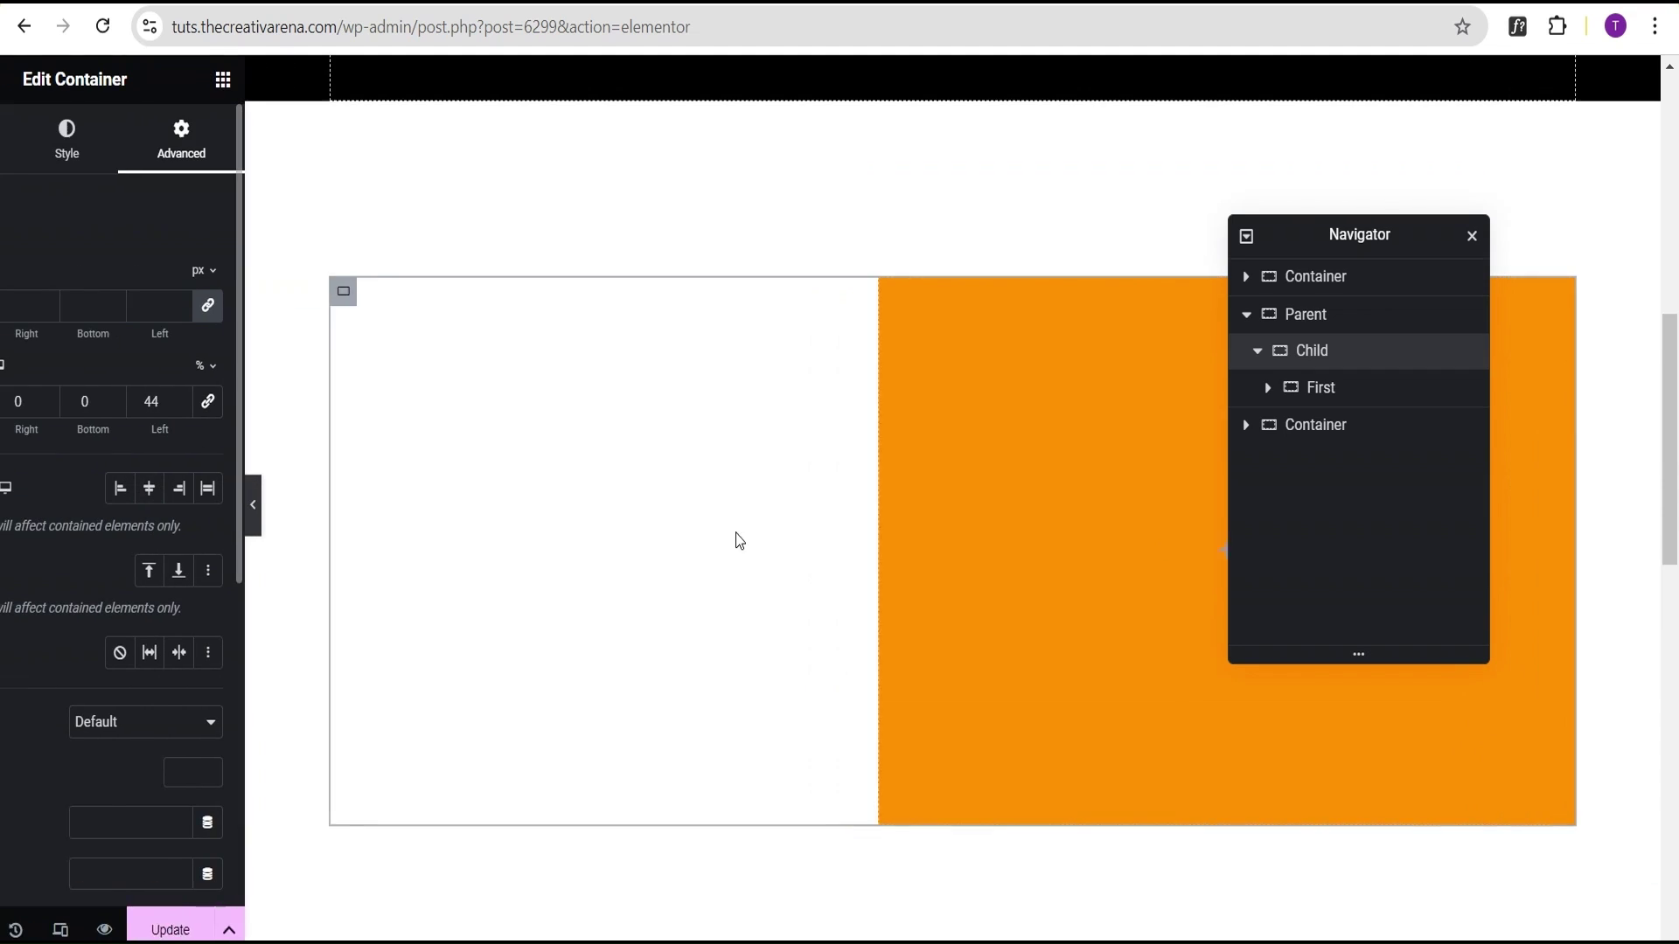
Add a Heading widget inside the First container with the title Creative Arena.
left_click(1331, 397)
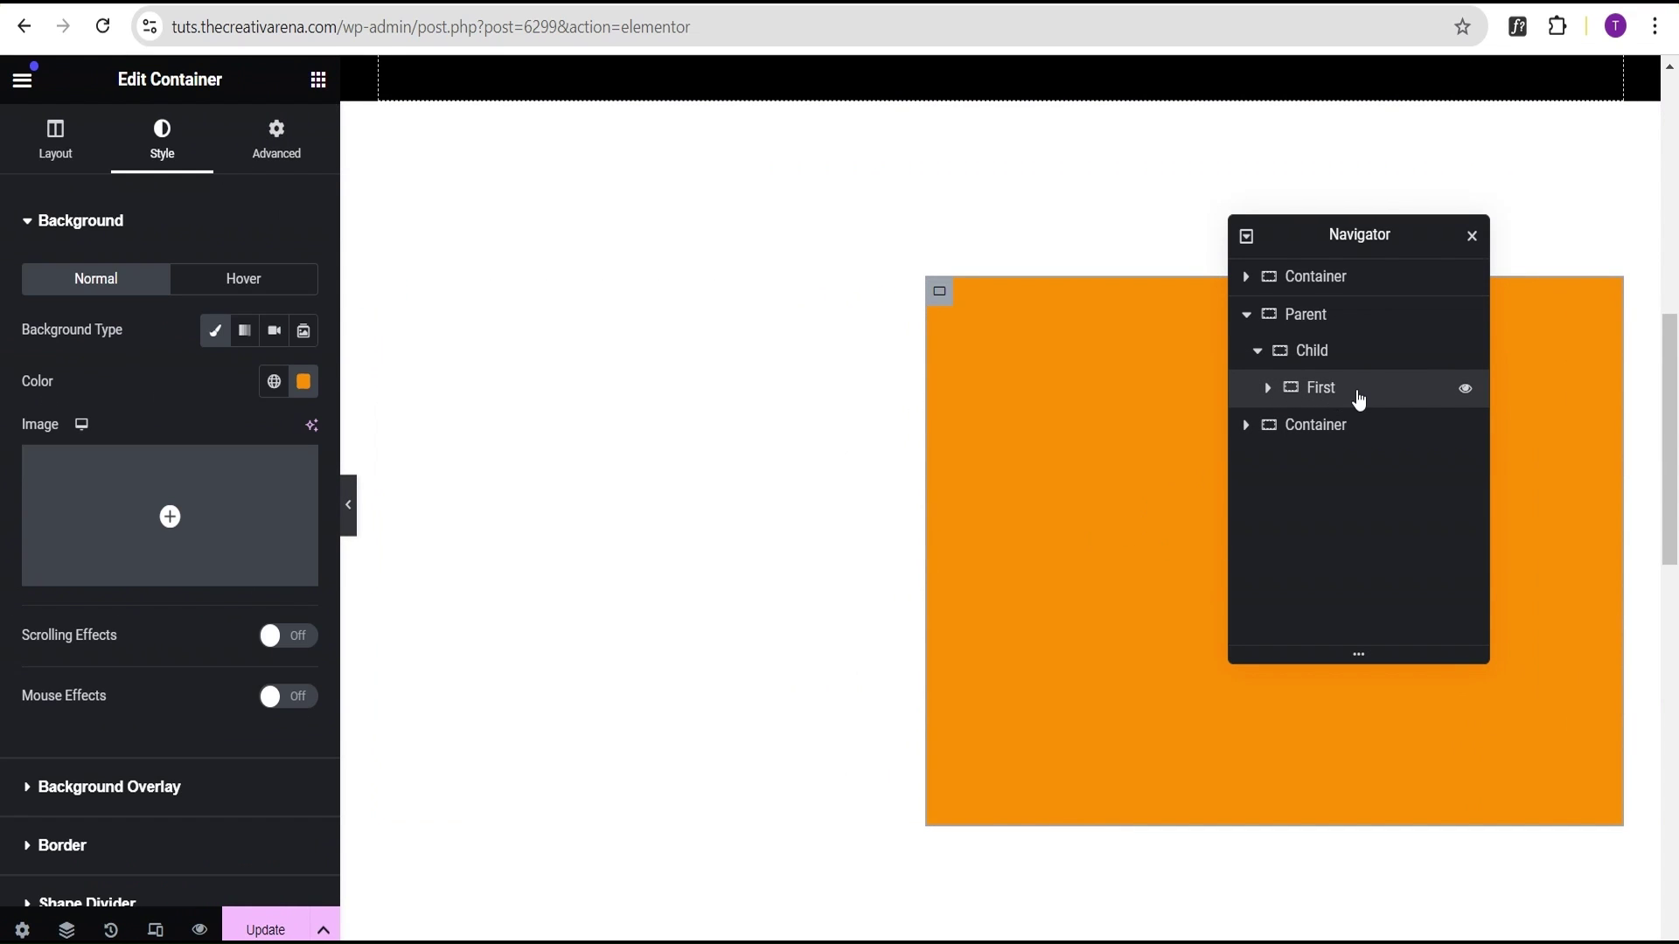
left_click(318, 80)
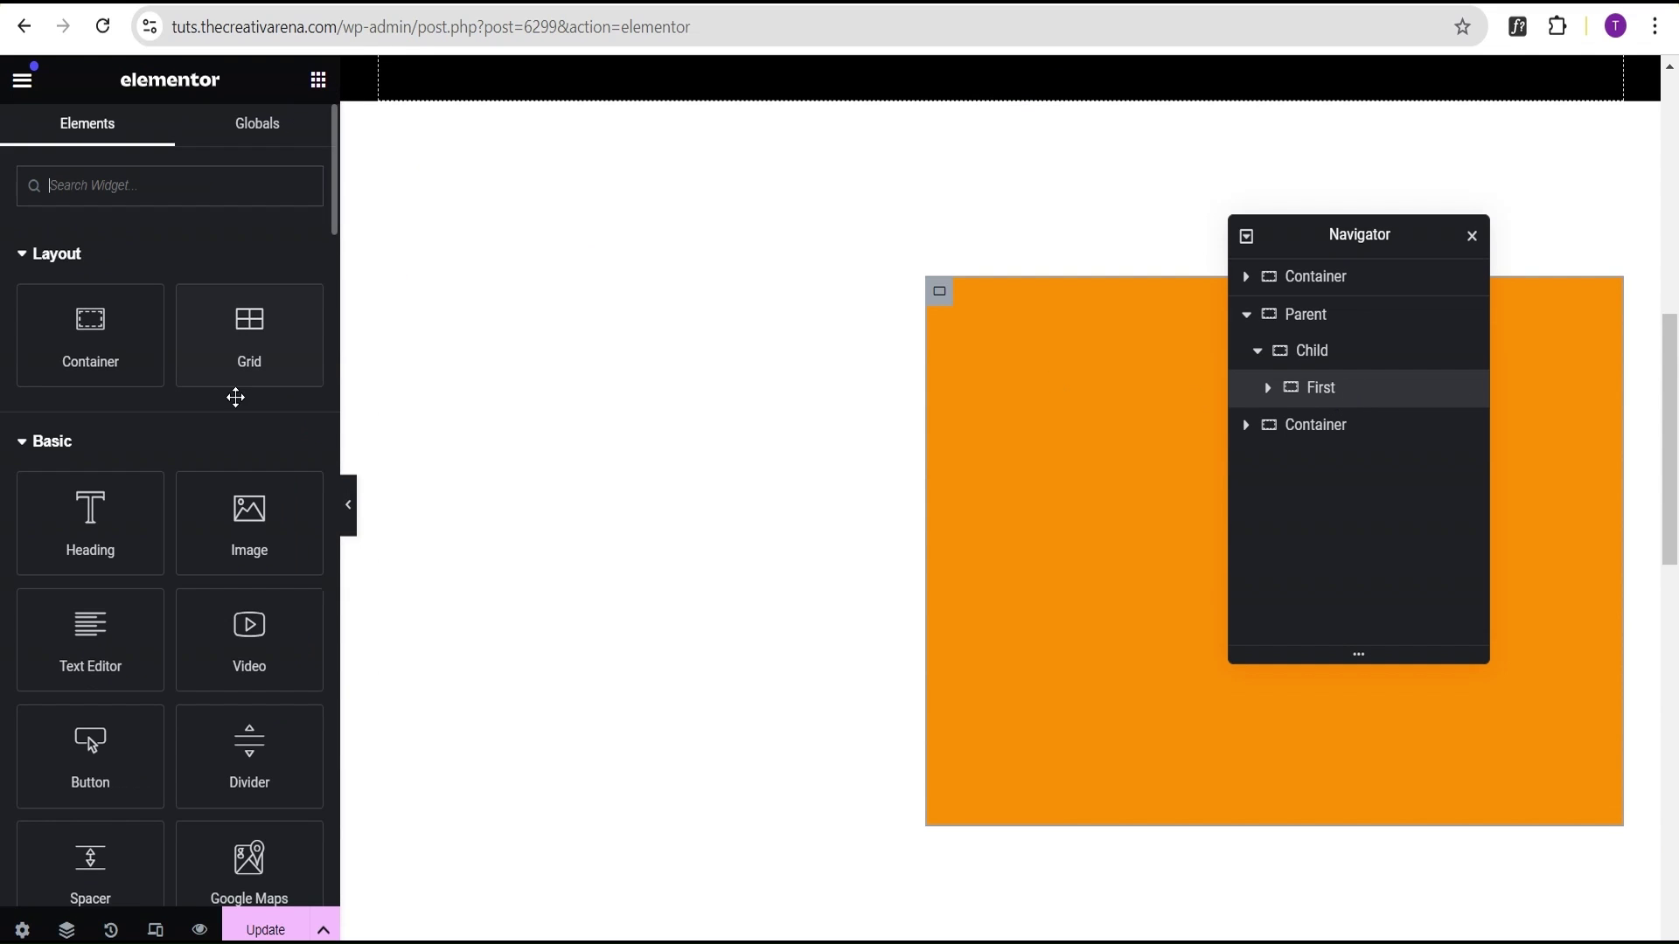
left_click_drag(88, 547, 1210, 607)
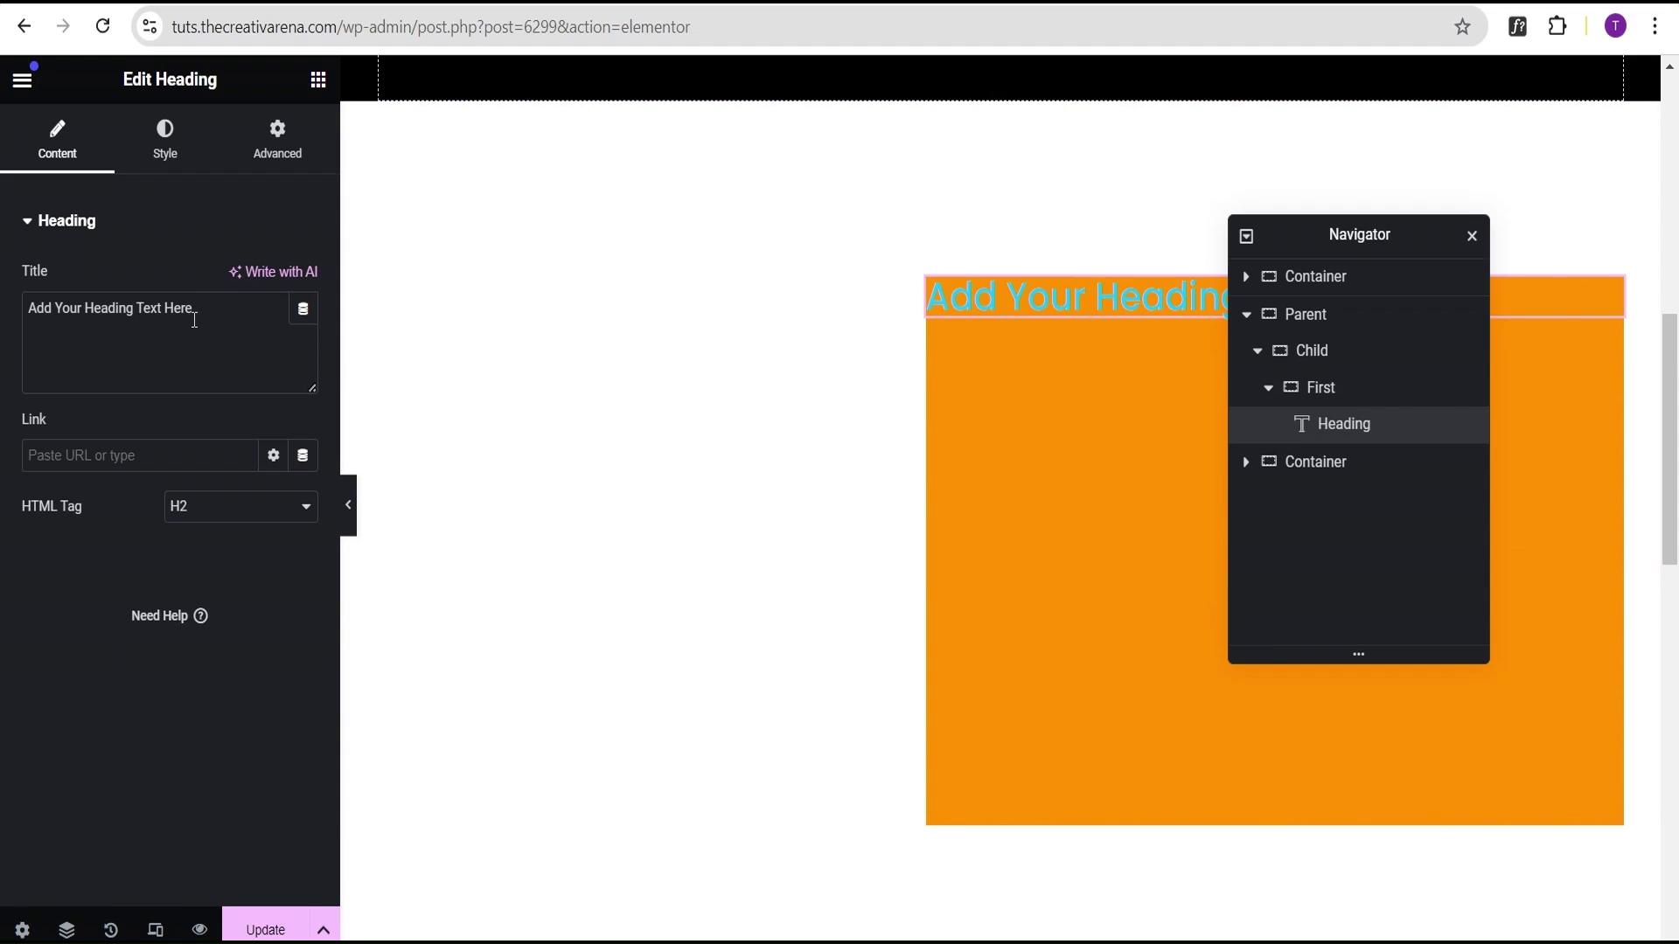
left_click_drag(195, 320, 3, 315)
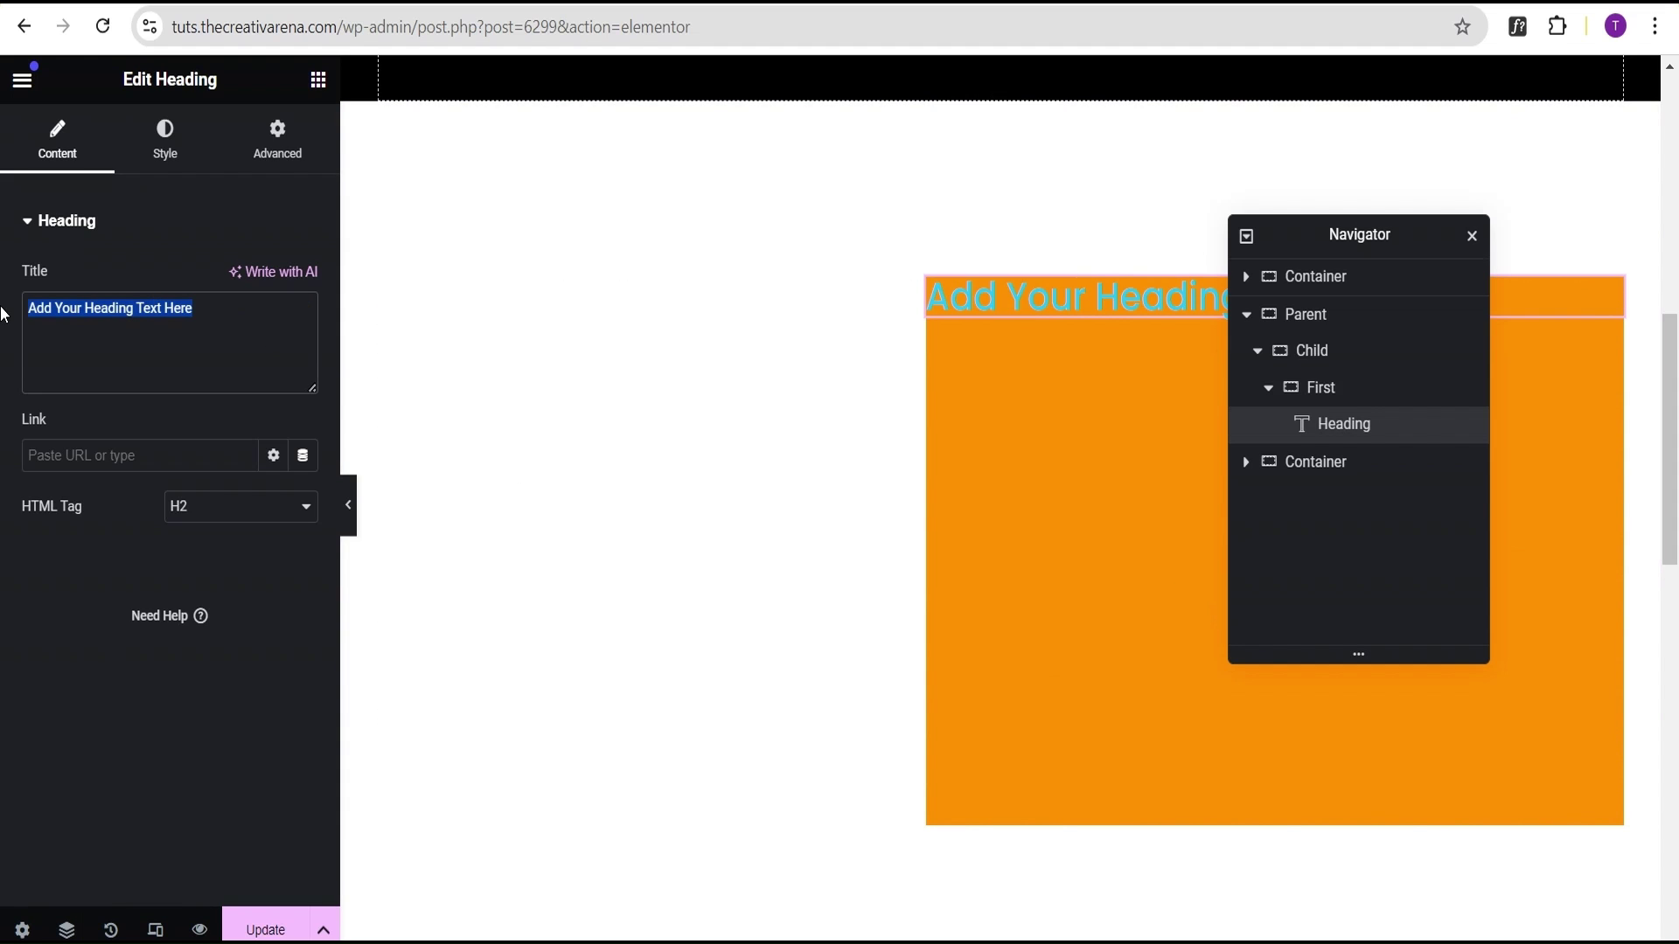
type("Creative Arena")
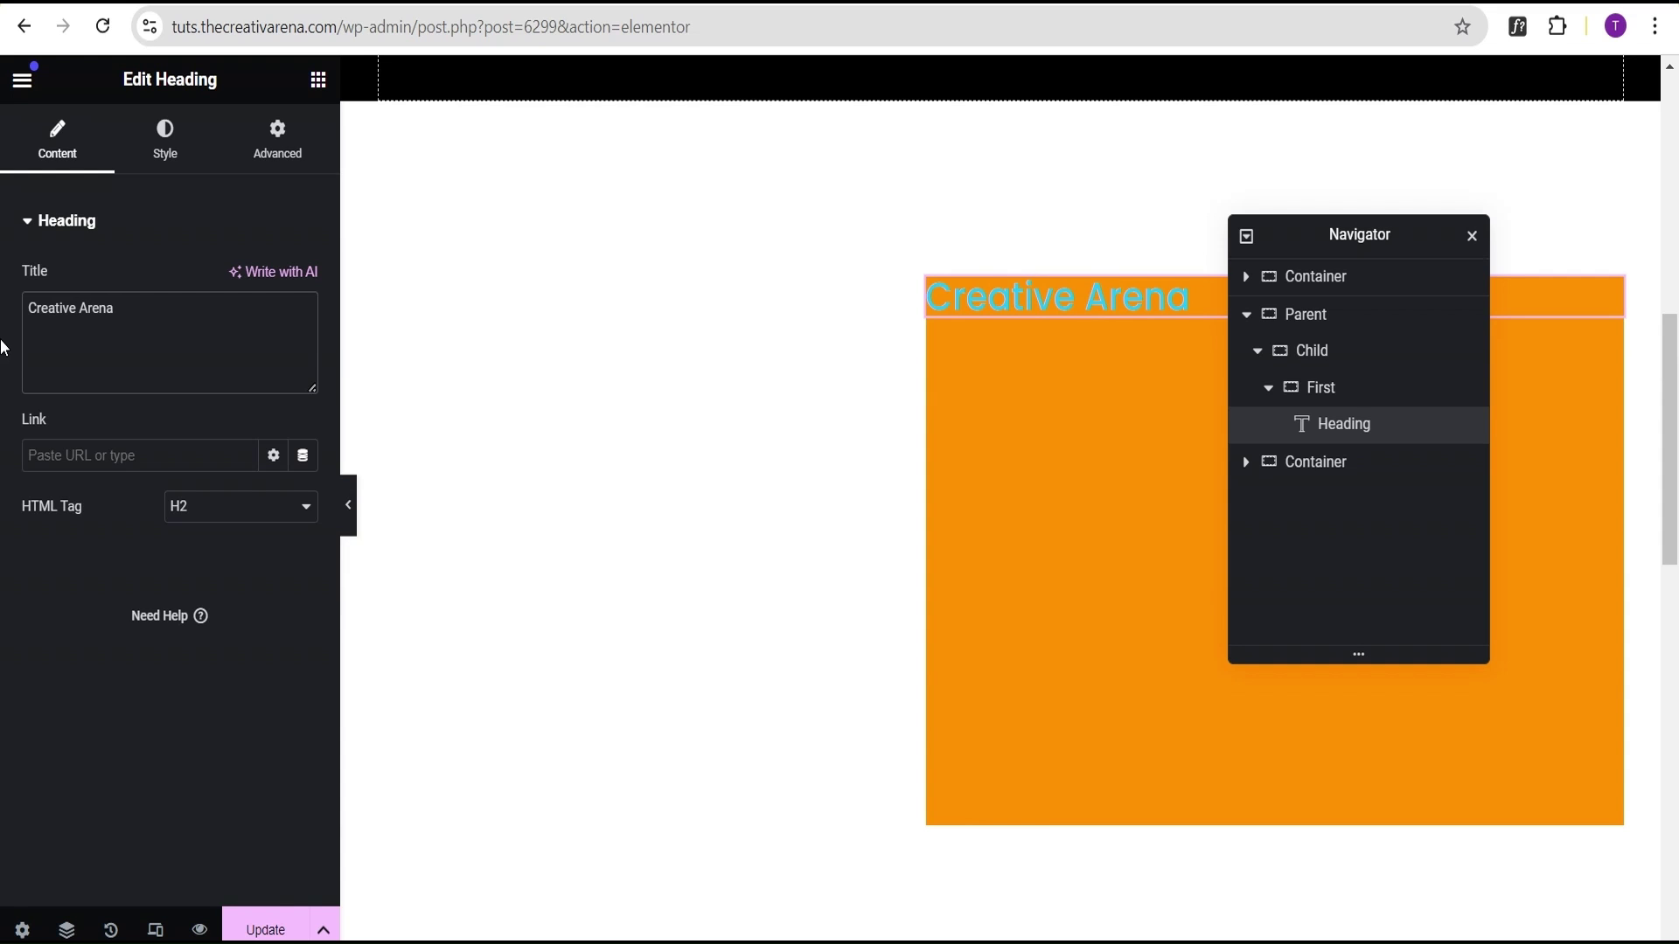
Style the Creative Arena heading with text colour #FFFFFF, size 78 px and weight 600 (Semi Bold).
left_click(168, 162)
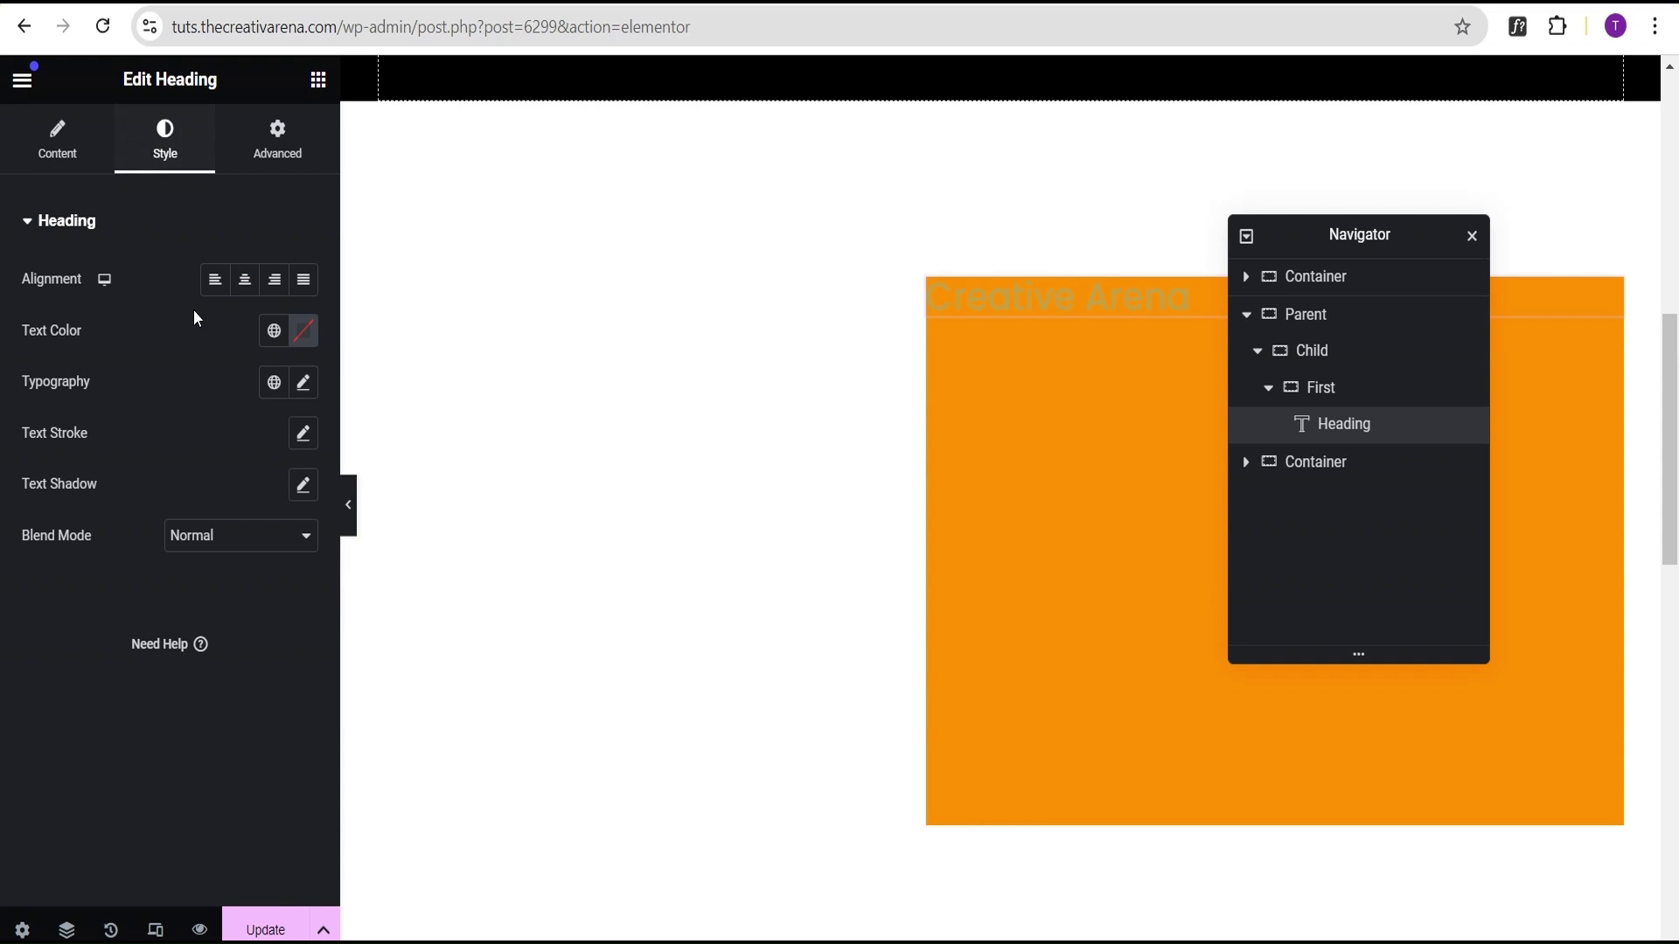
left_click(303, 331)
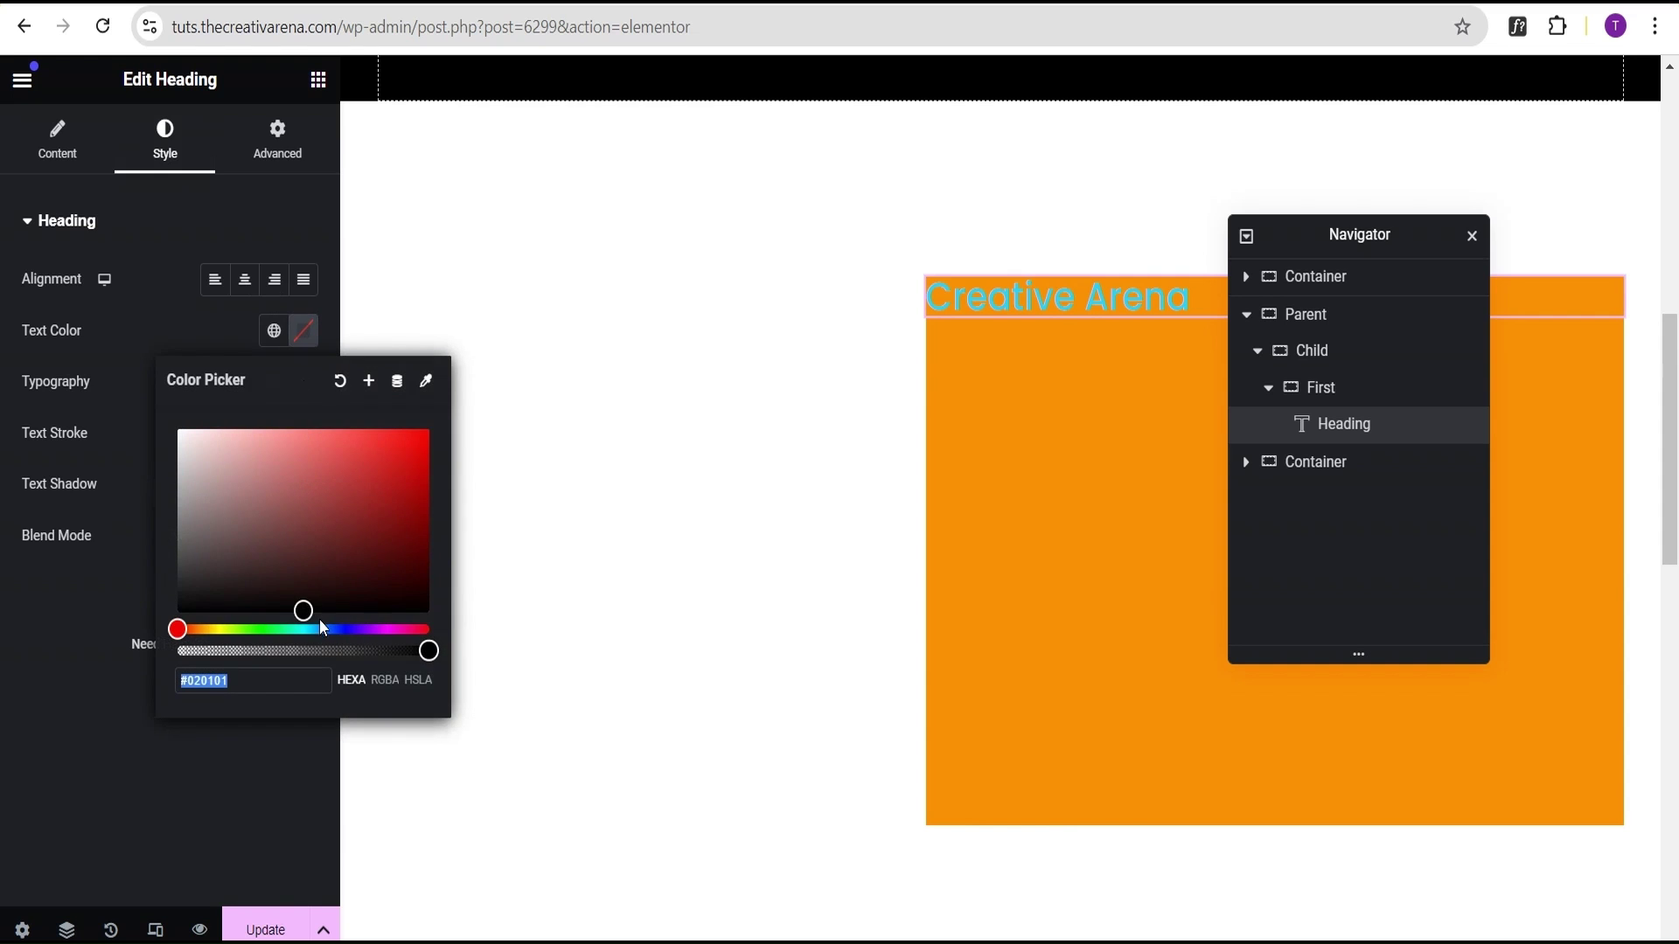
type("#FFFFFF")
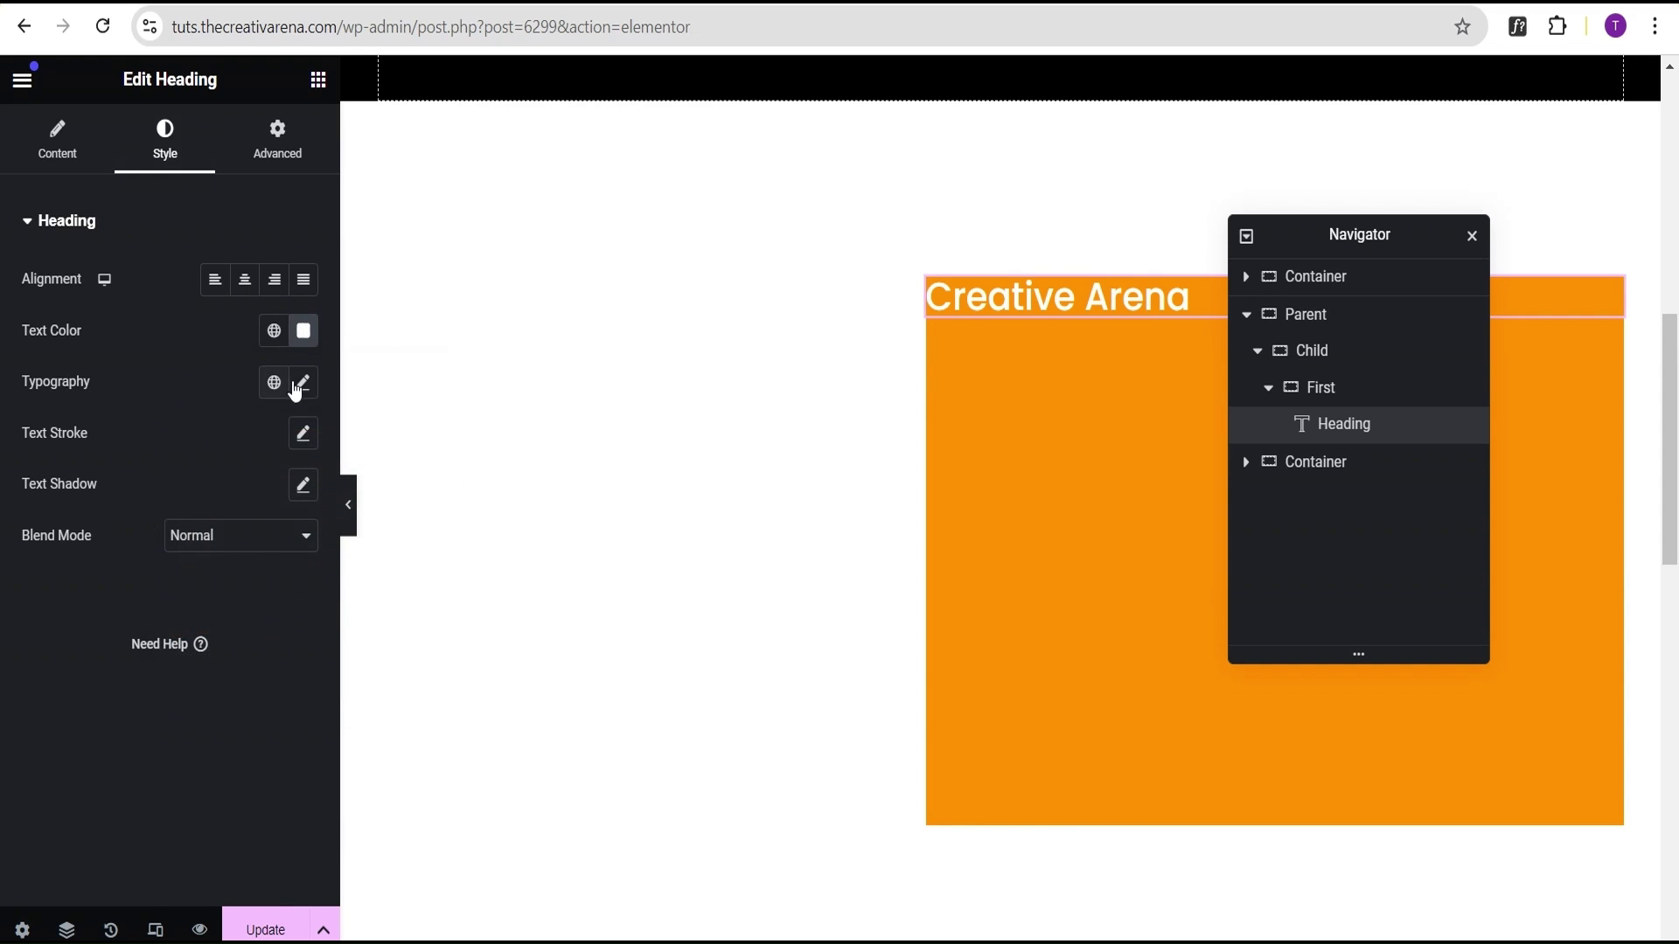
left_click(302, 382)
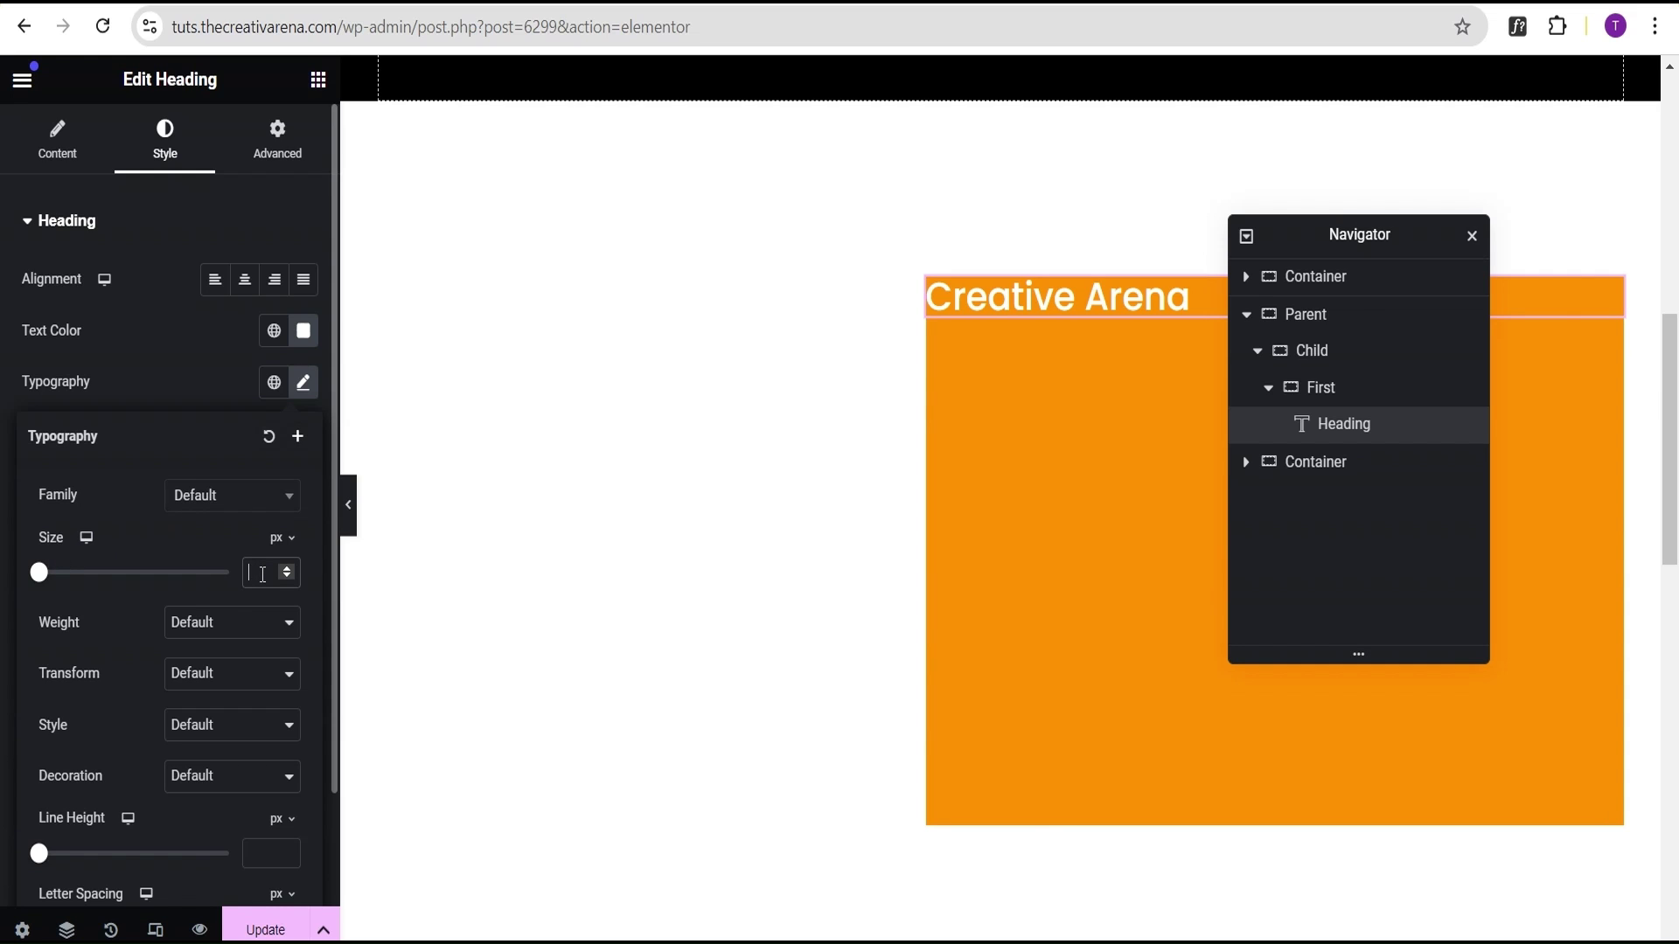
type("78")
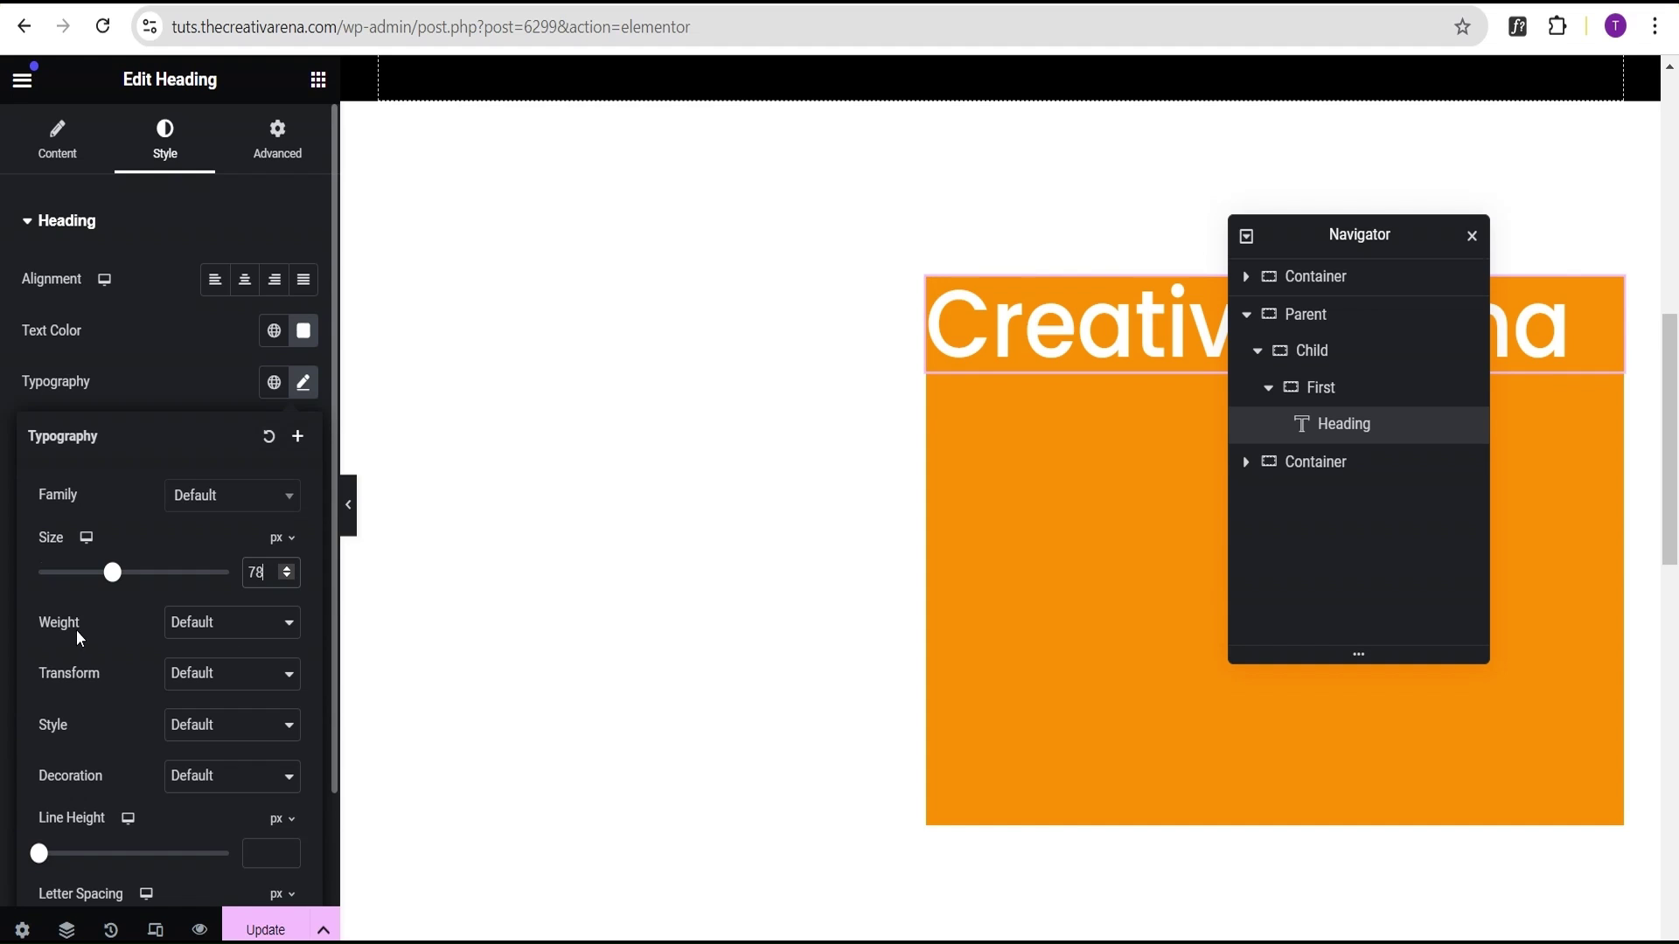
left_click(229, 626)
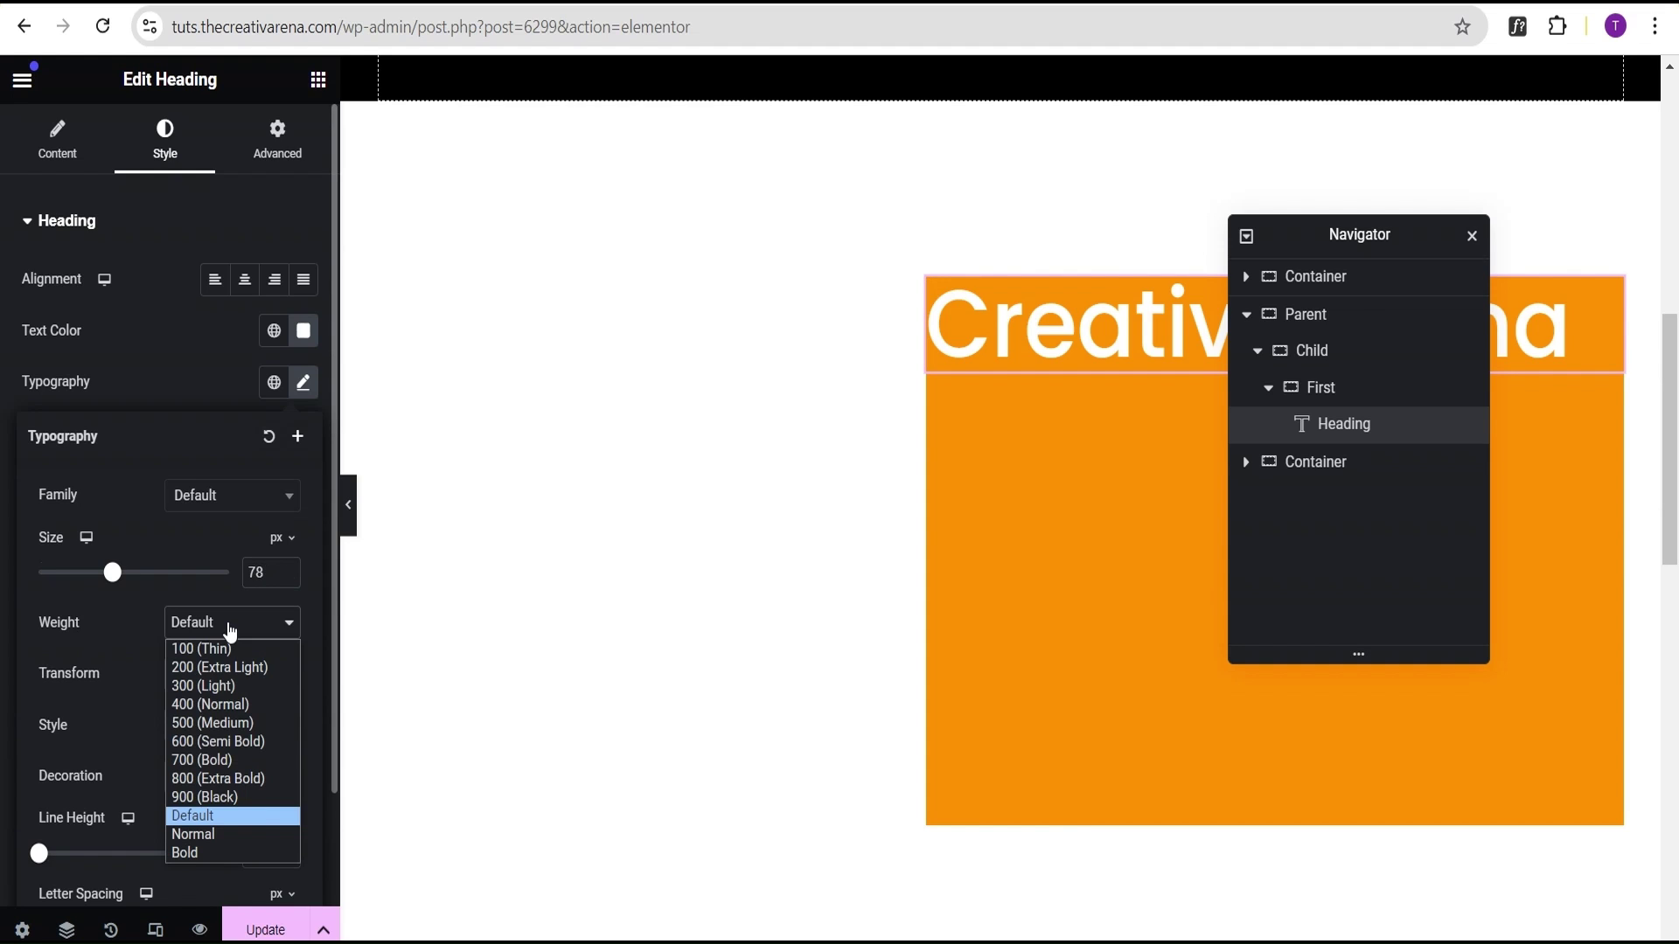
left_click(231, 745)
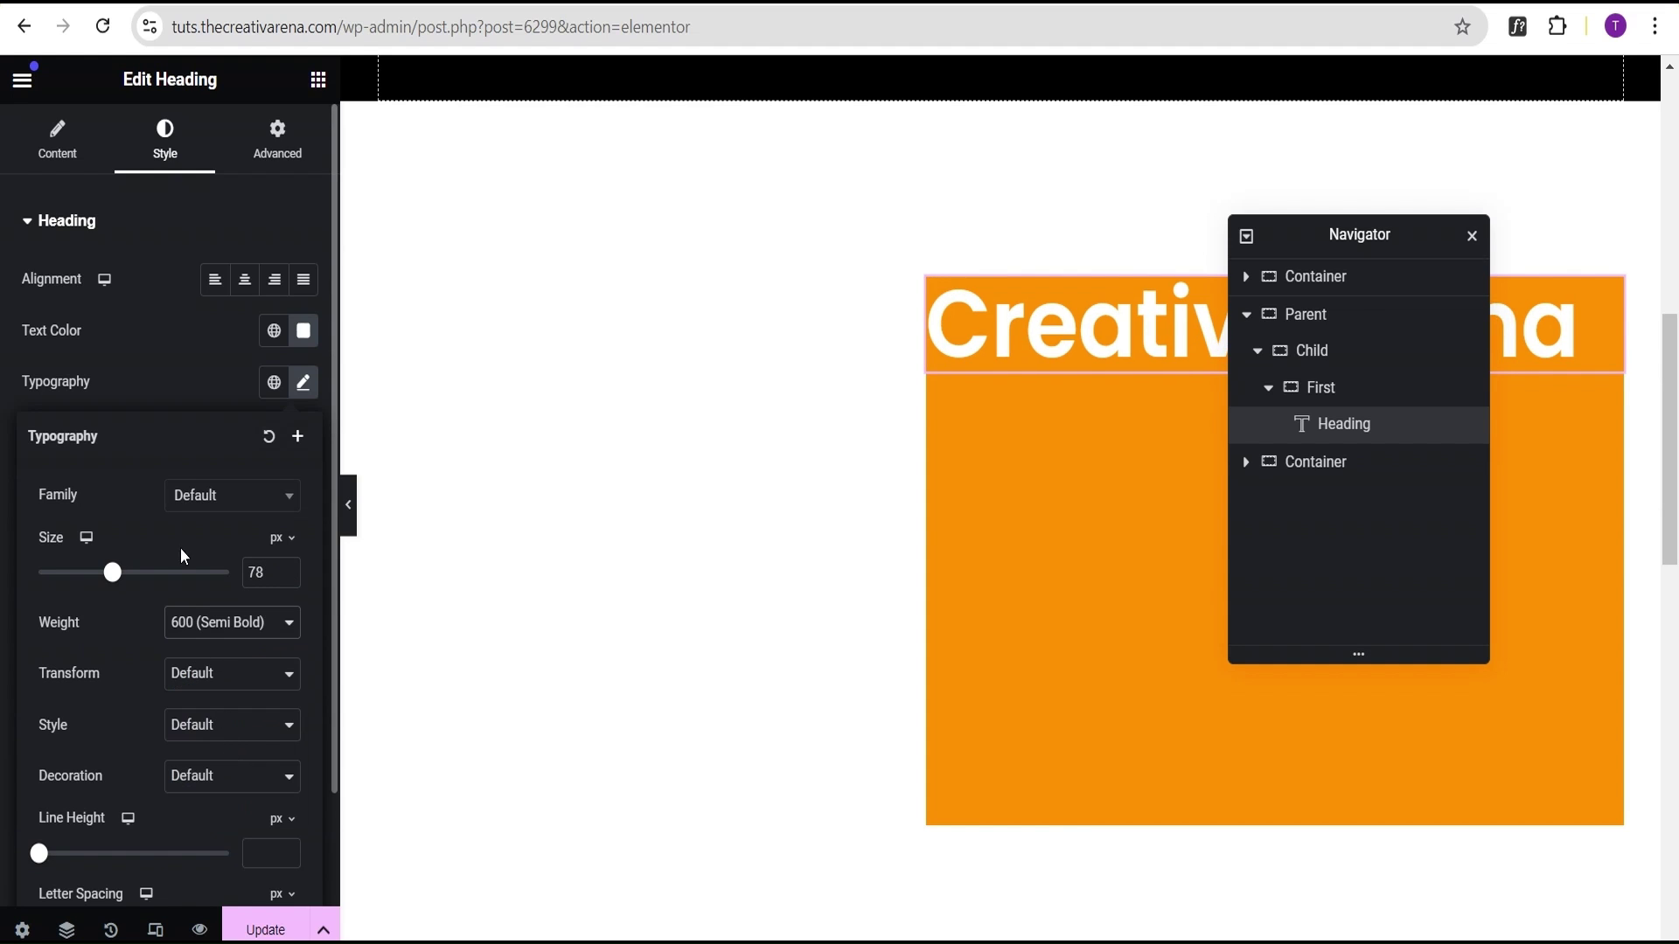
left_click(173, 378)
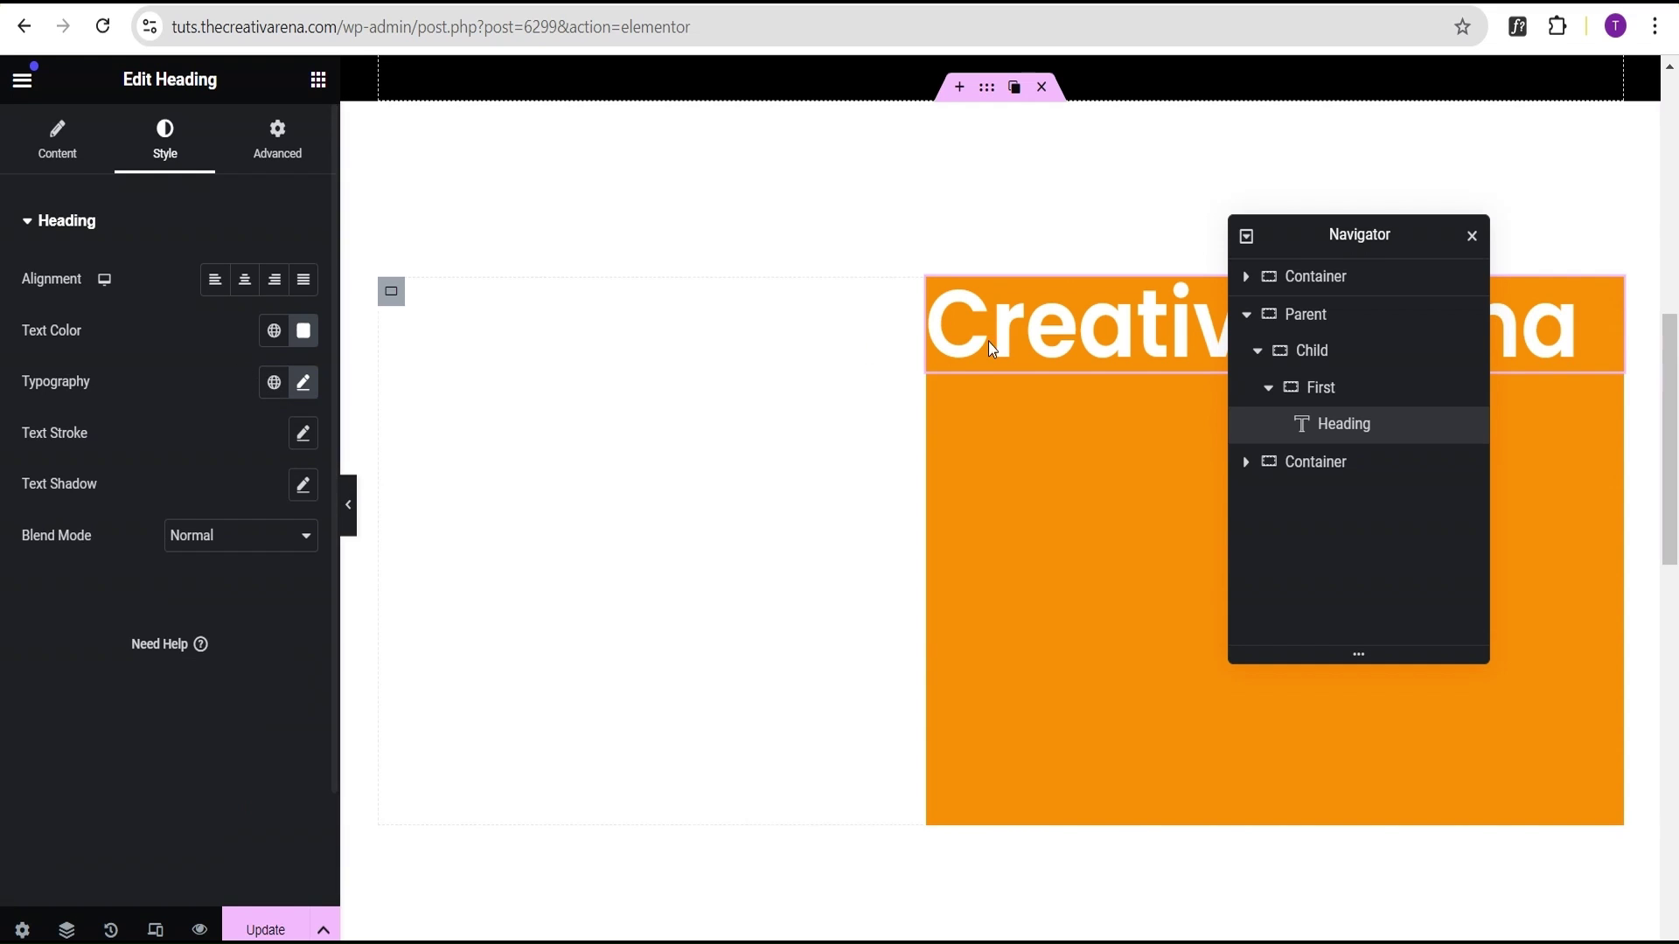
Unlink the First container's padding values and set only the top padding to 100 px.
left_click(1354, 394)
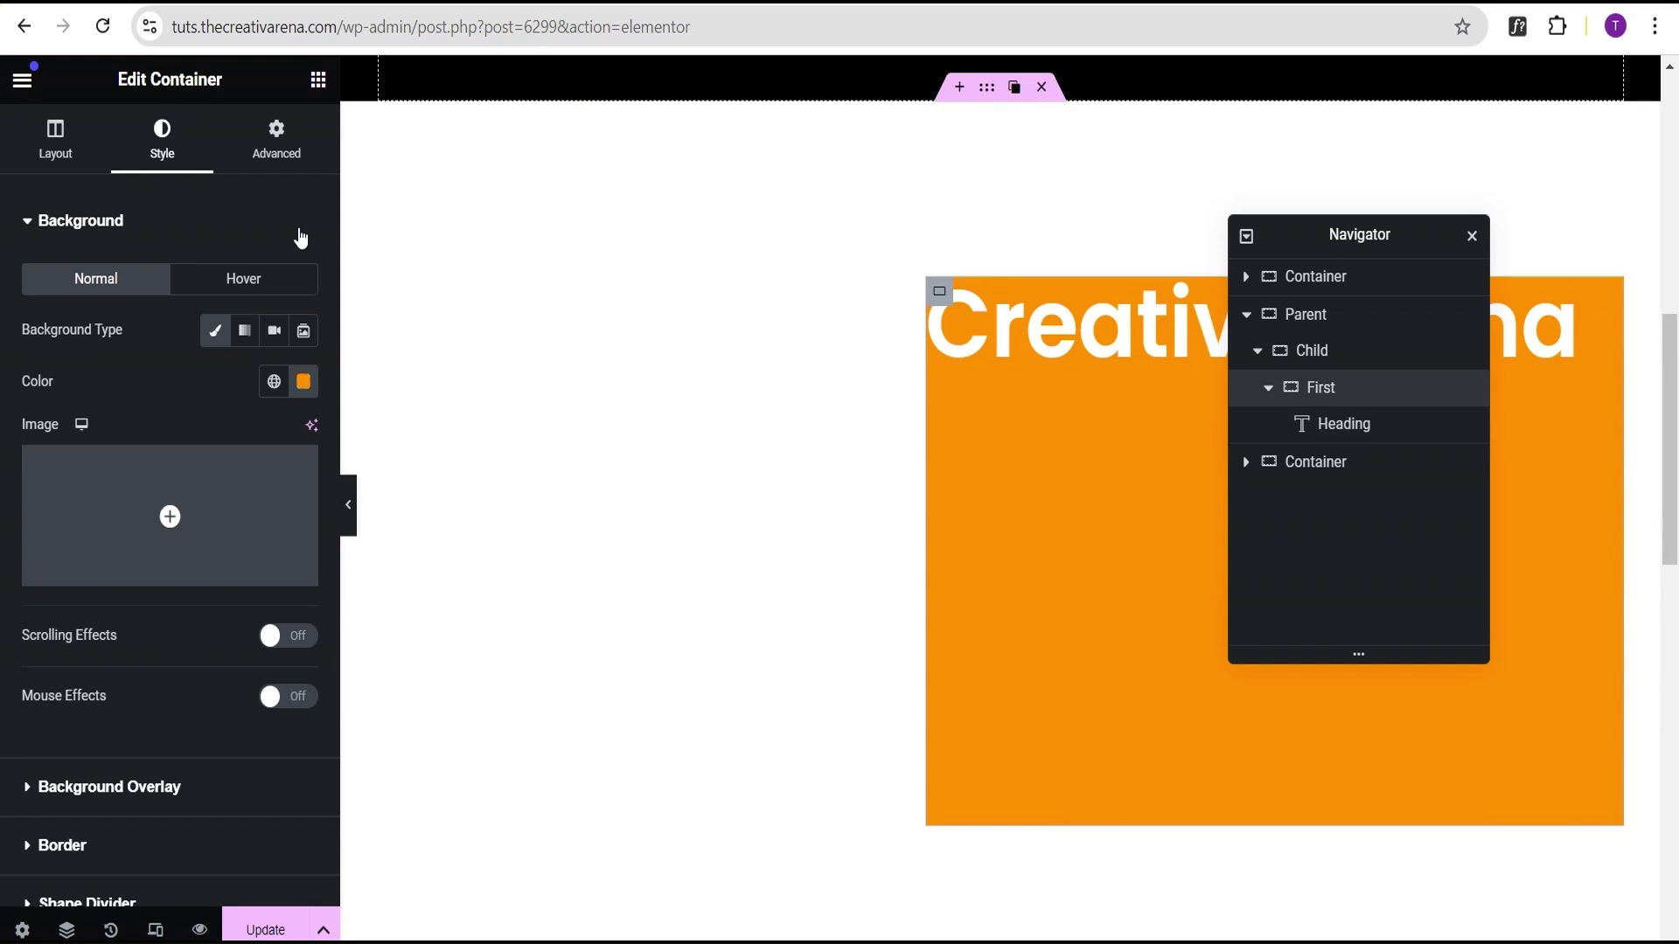
left_click(293, 153)
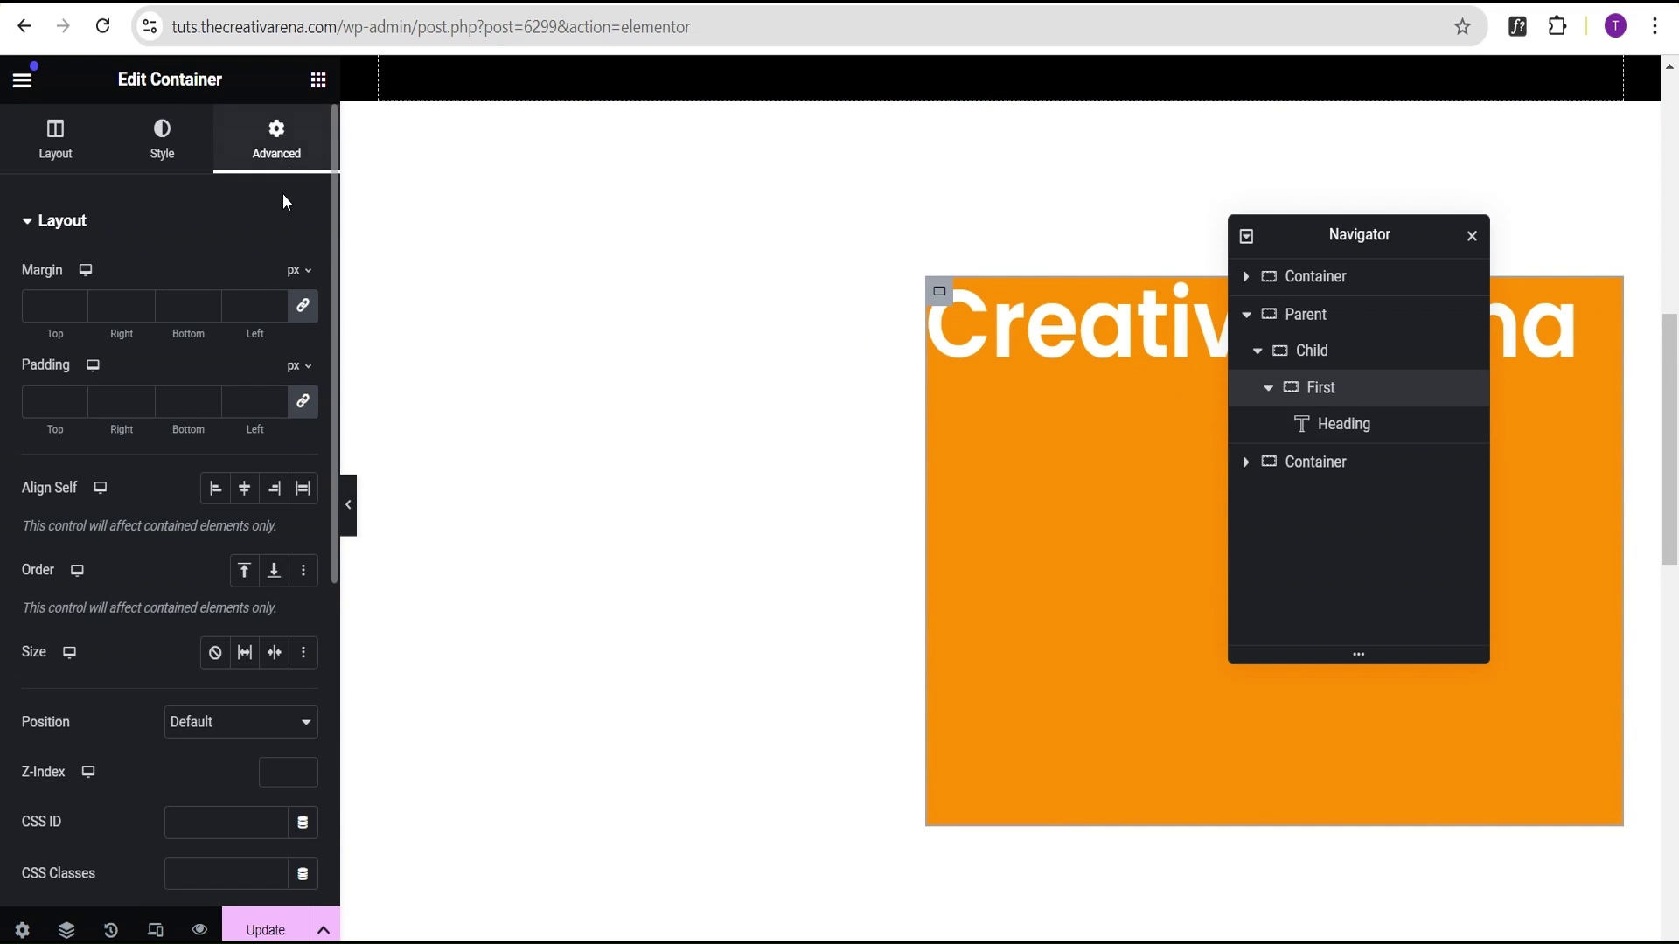
left_click(303, 401)
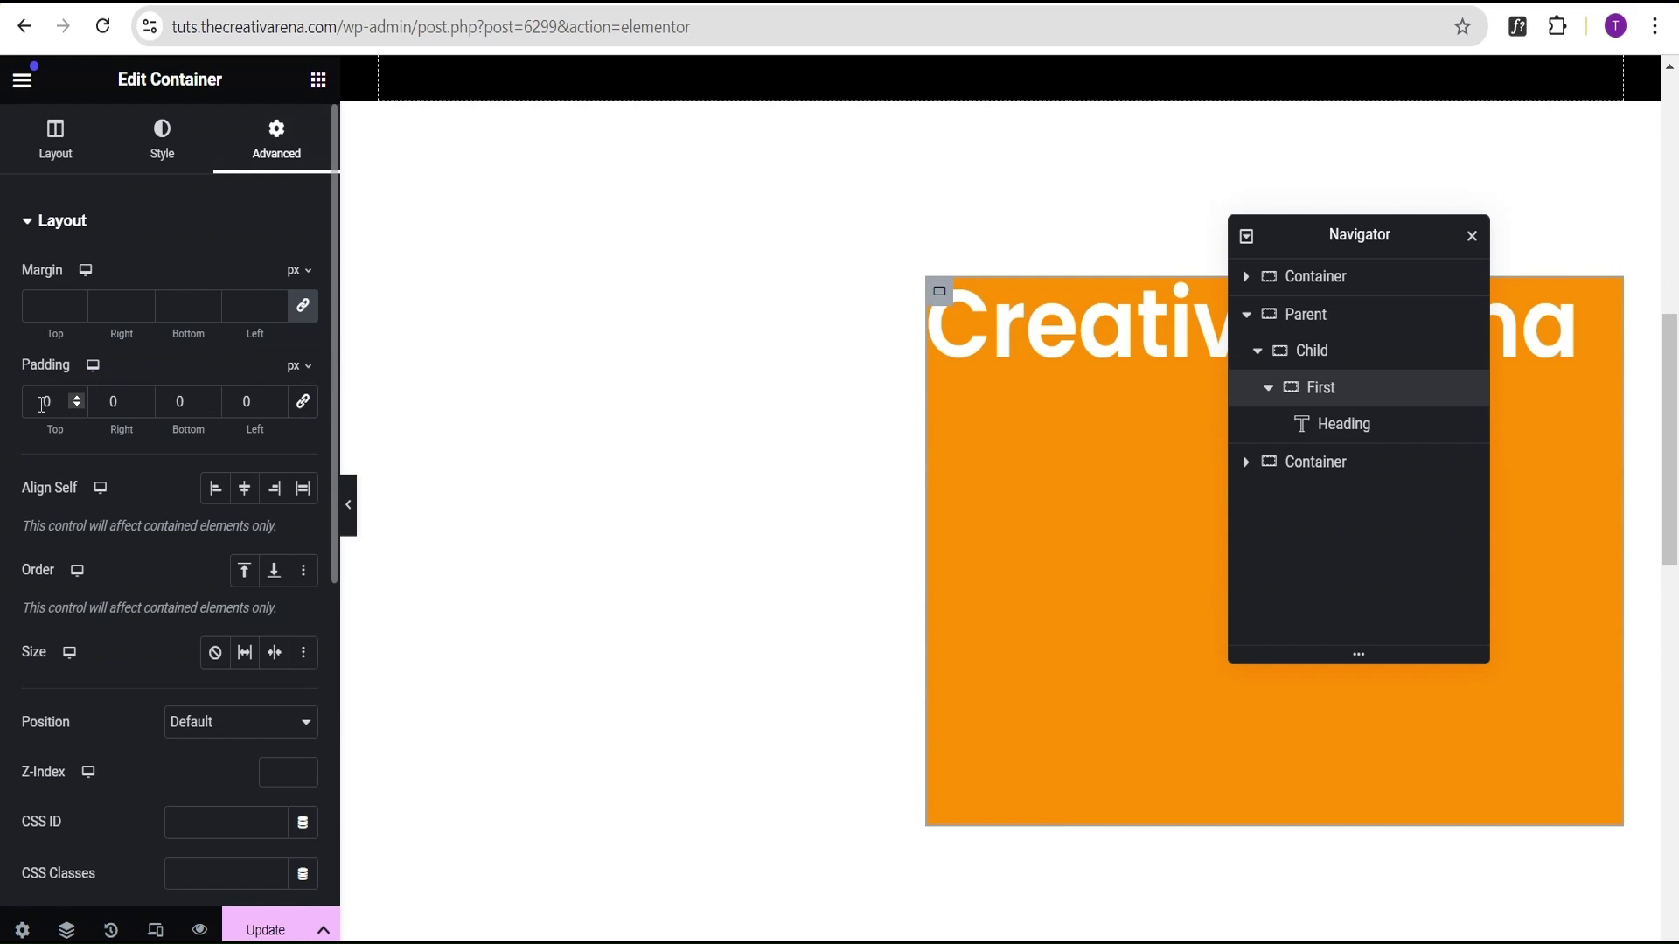
left_click(40, 403)
type("100")
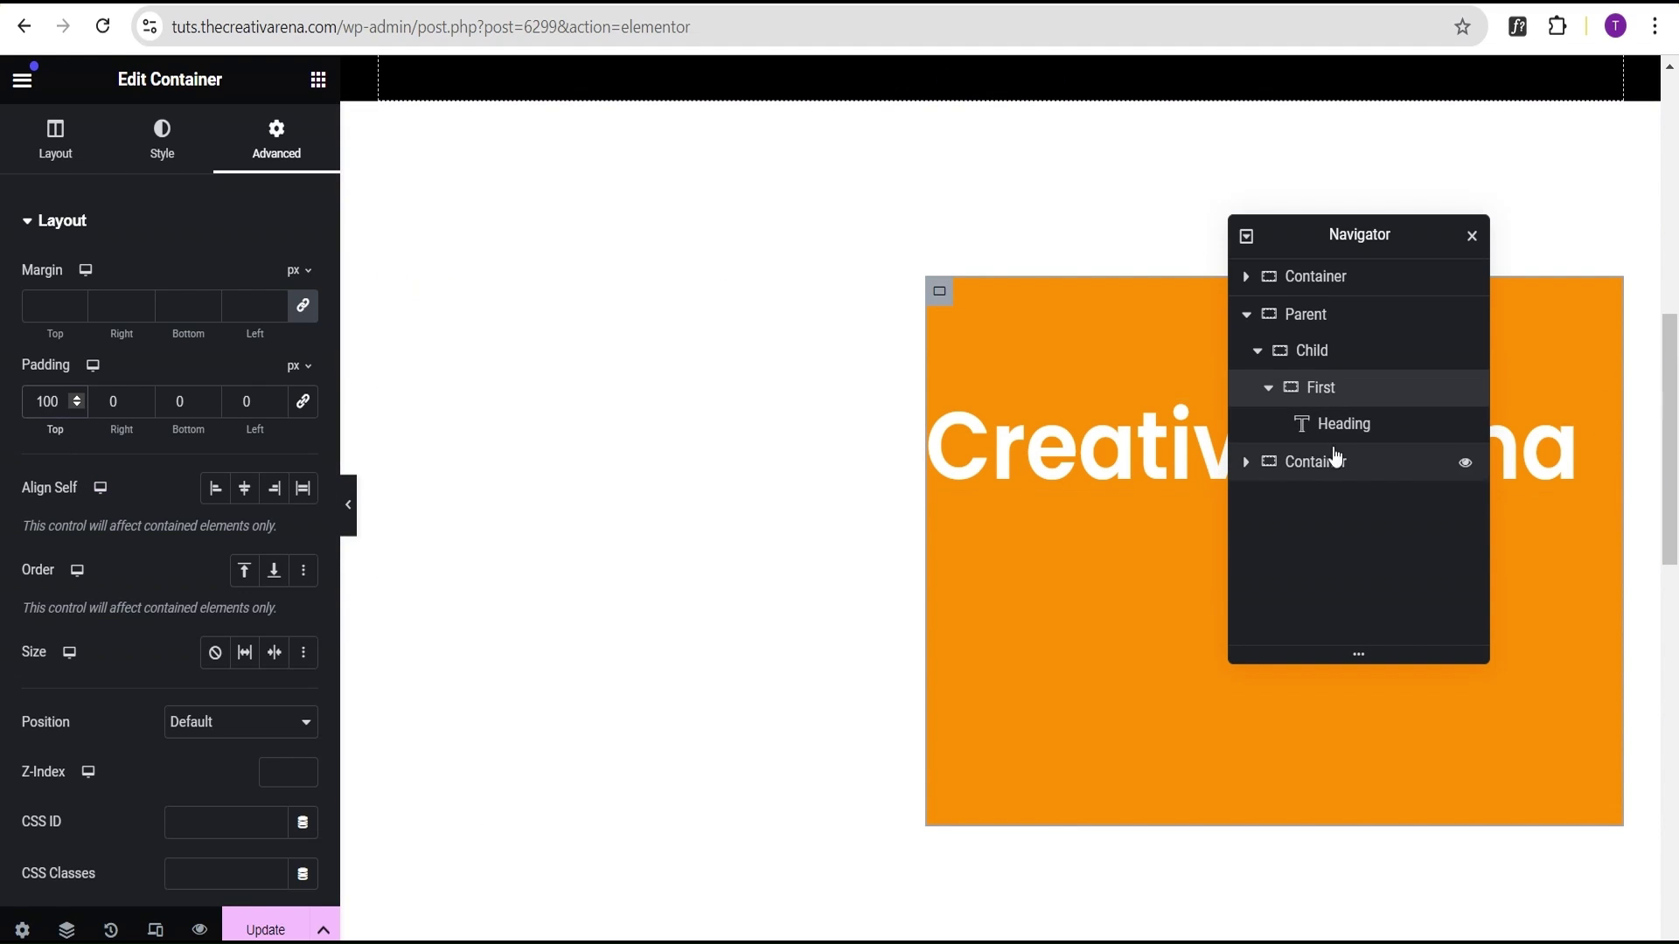
Add a Text Editor widget below the Creative Arena heading in the First container.
left_click(317, 81)
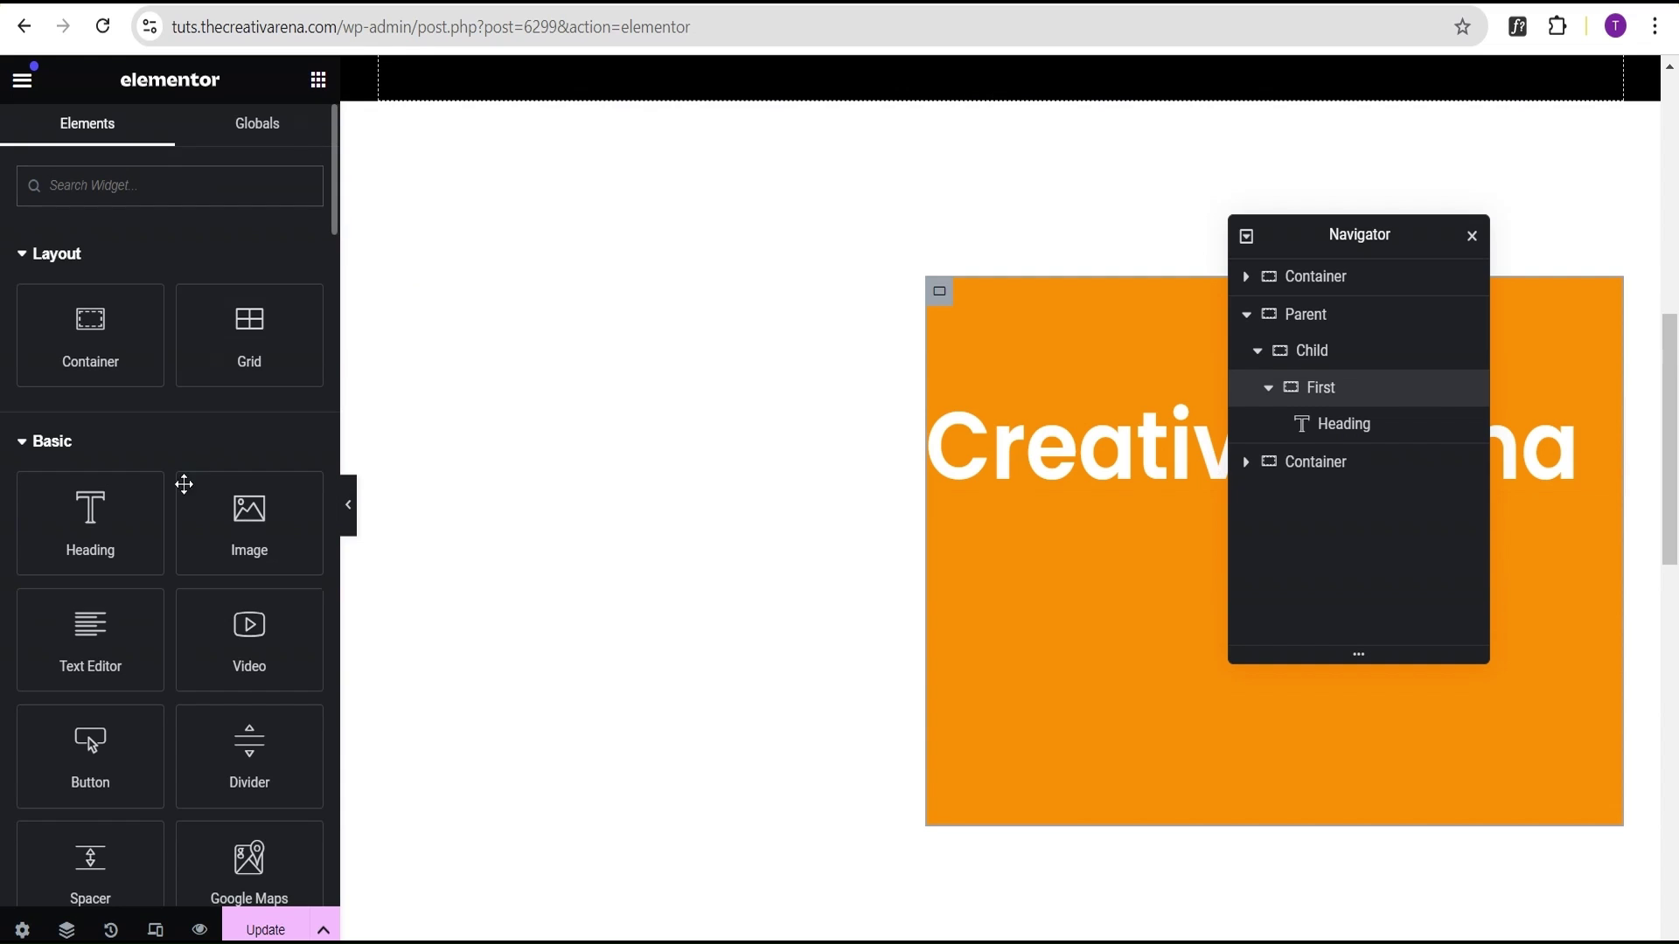
left_click_drag(83, 654, 1118, 455)
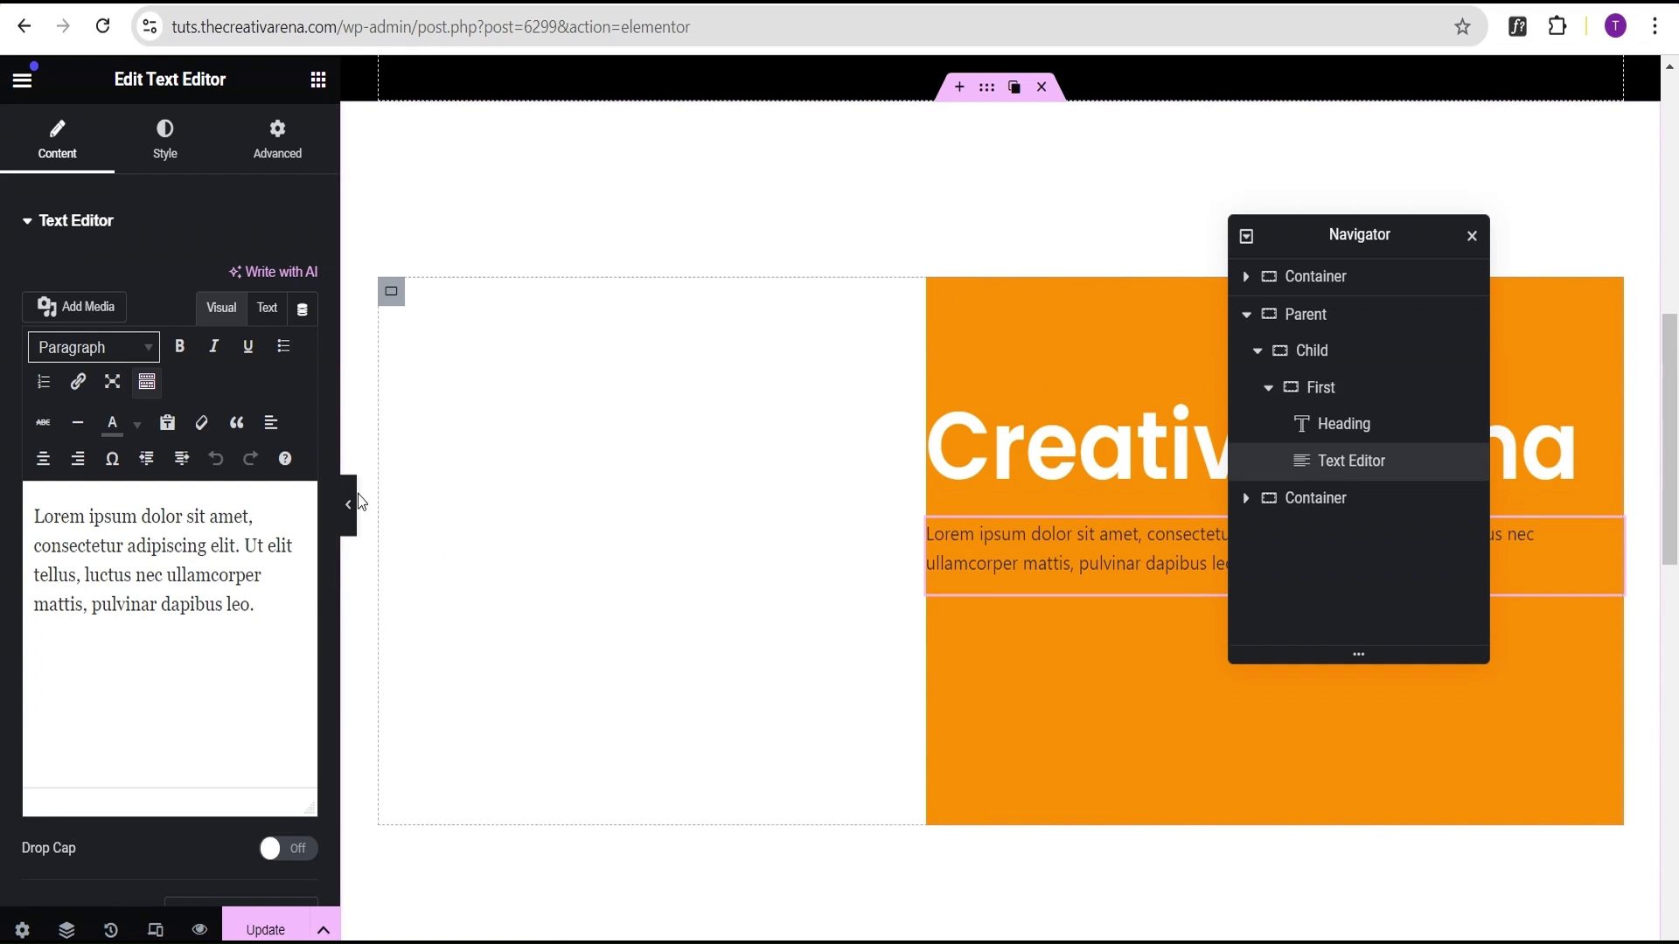
Duplicate the placeholder paragraph within the Text Editor widget so the lorem ipsum text appears twice.
left_click_drag(265, 608, 27, 514)
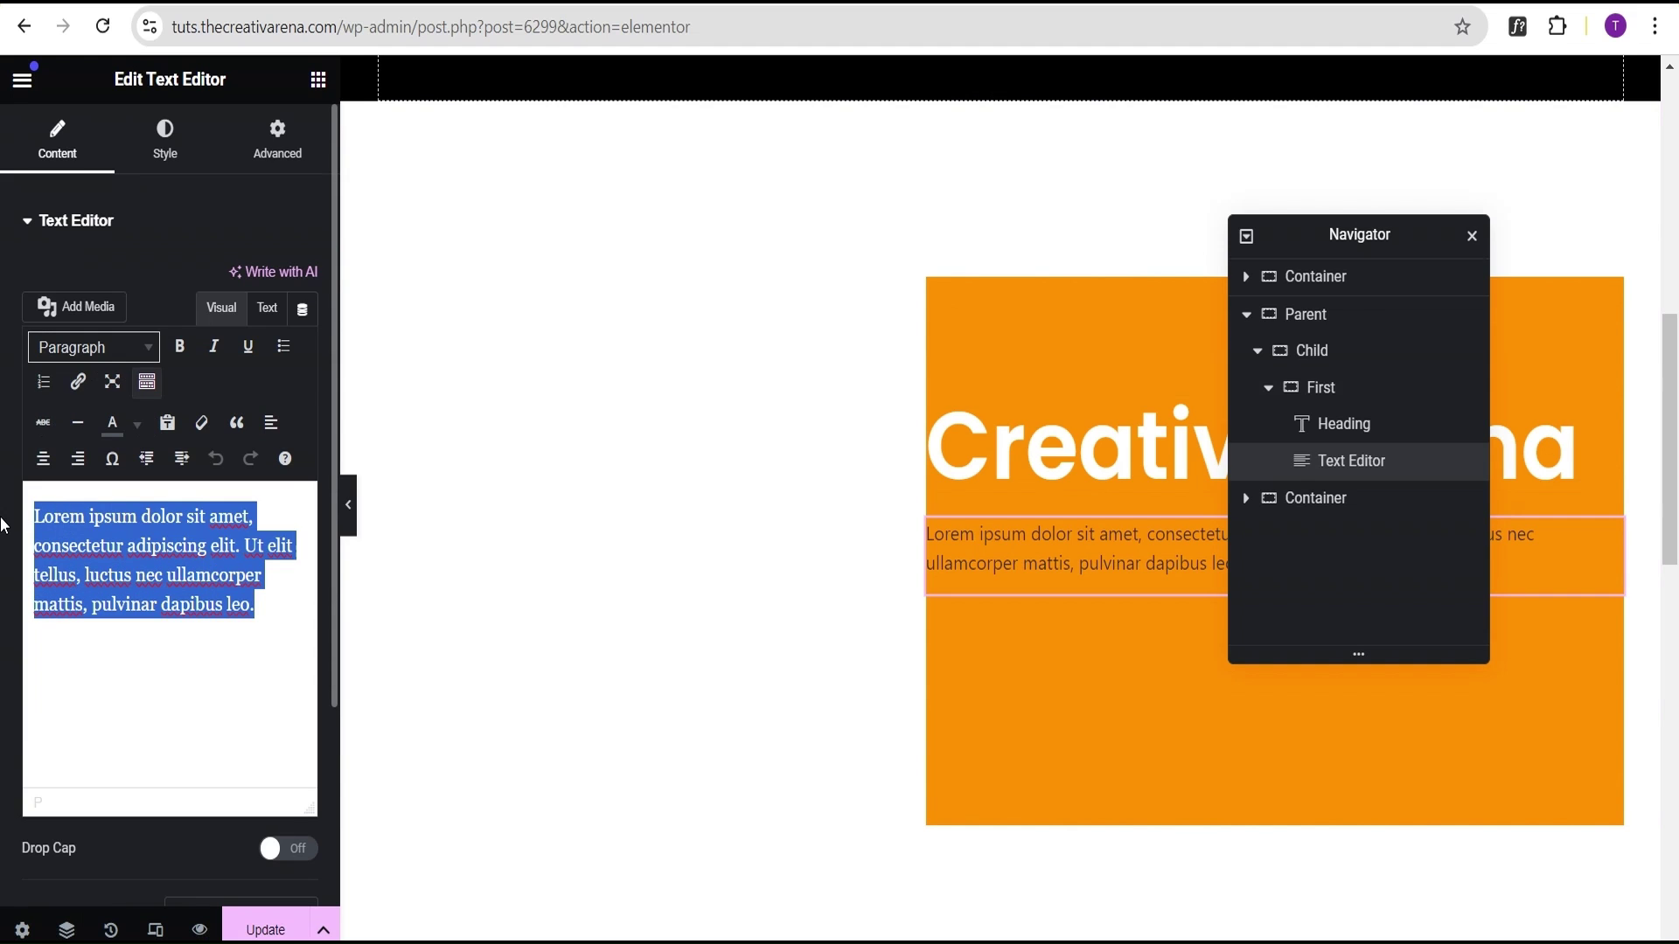
key("ctrl+c")
left_click(257, 609)
key("ctrl+v")
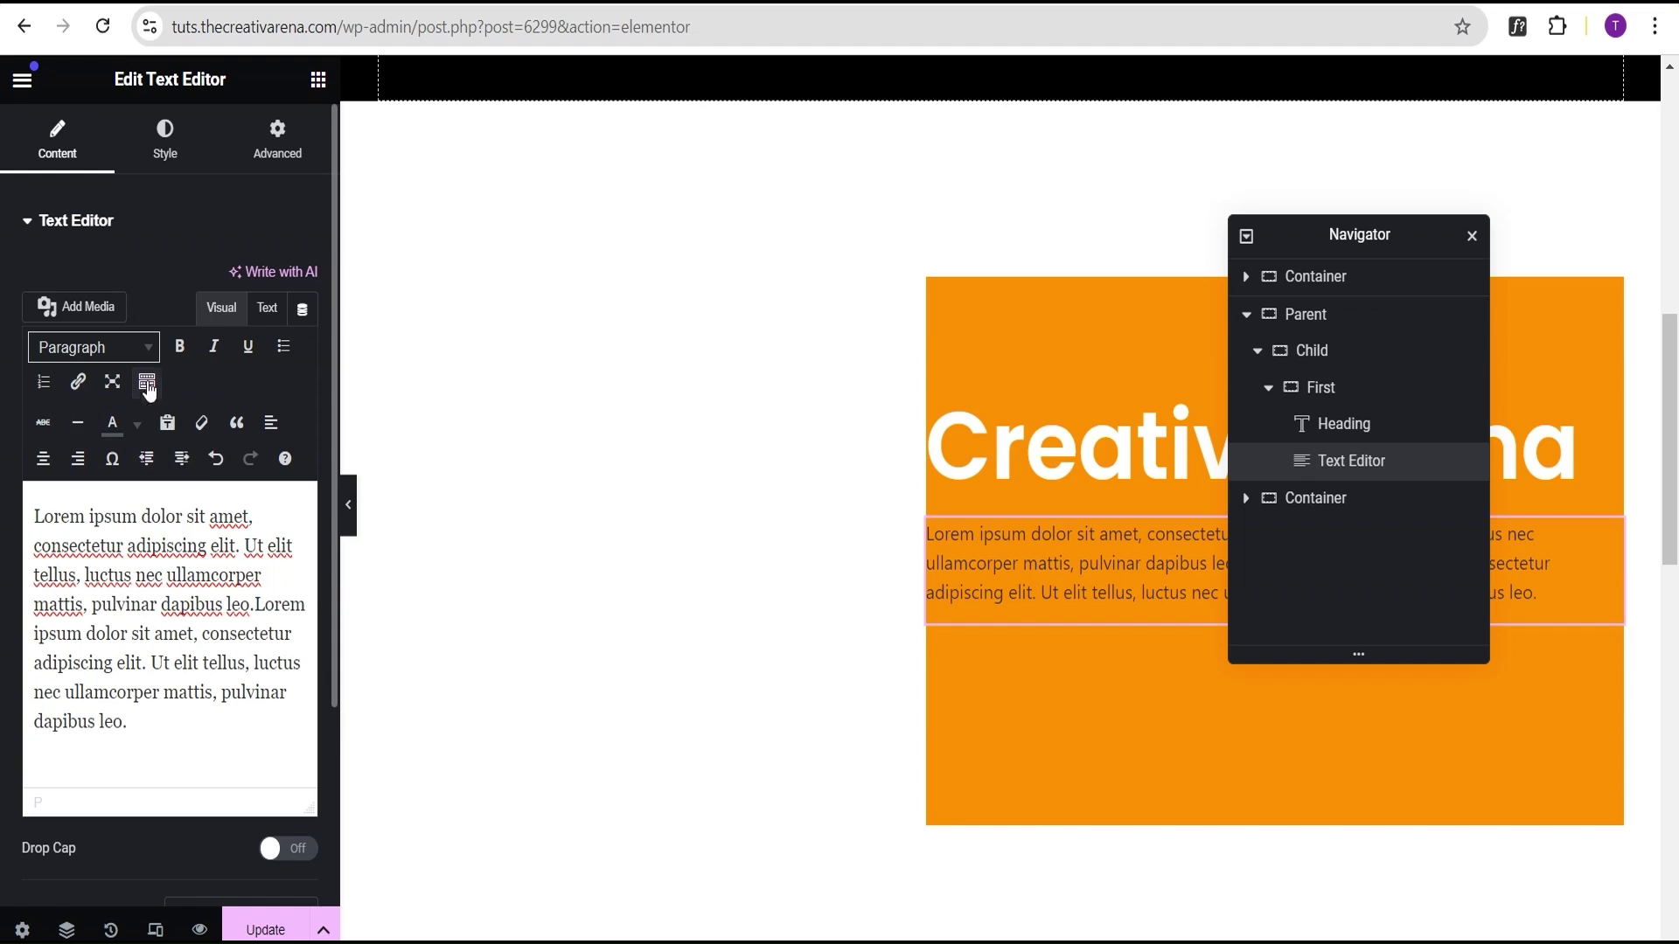
Set the Text Editor widget's text color to #F4F4F4.
left_click(165, 140)
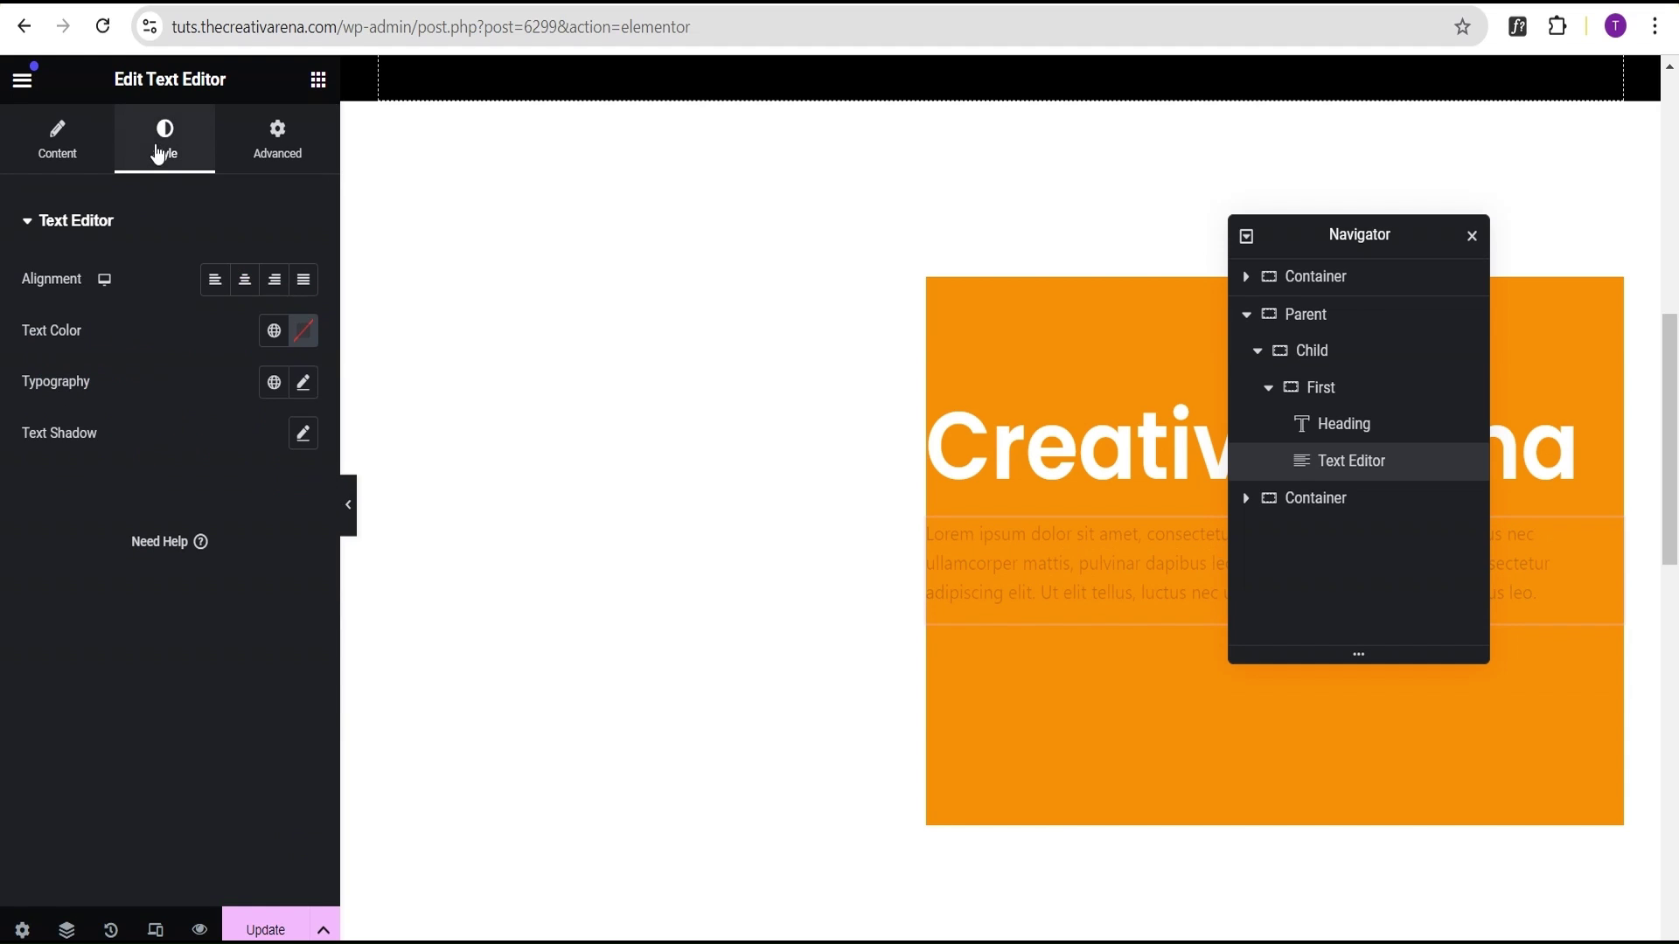
left_click(303, 332)
left_click(303, 610)
left_click_drag(303, 610, 147, 421)
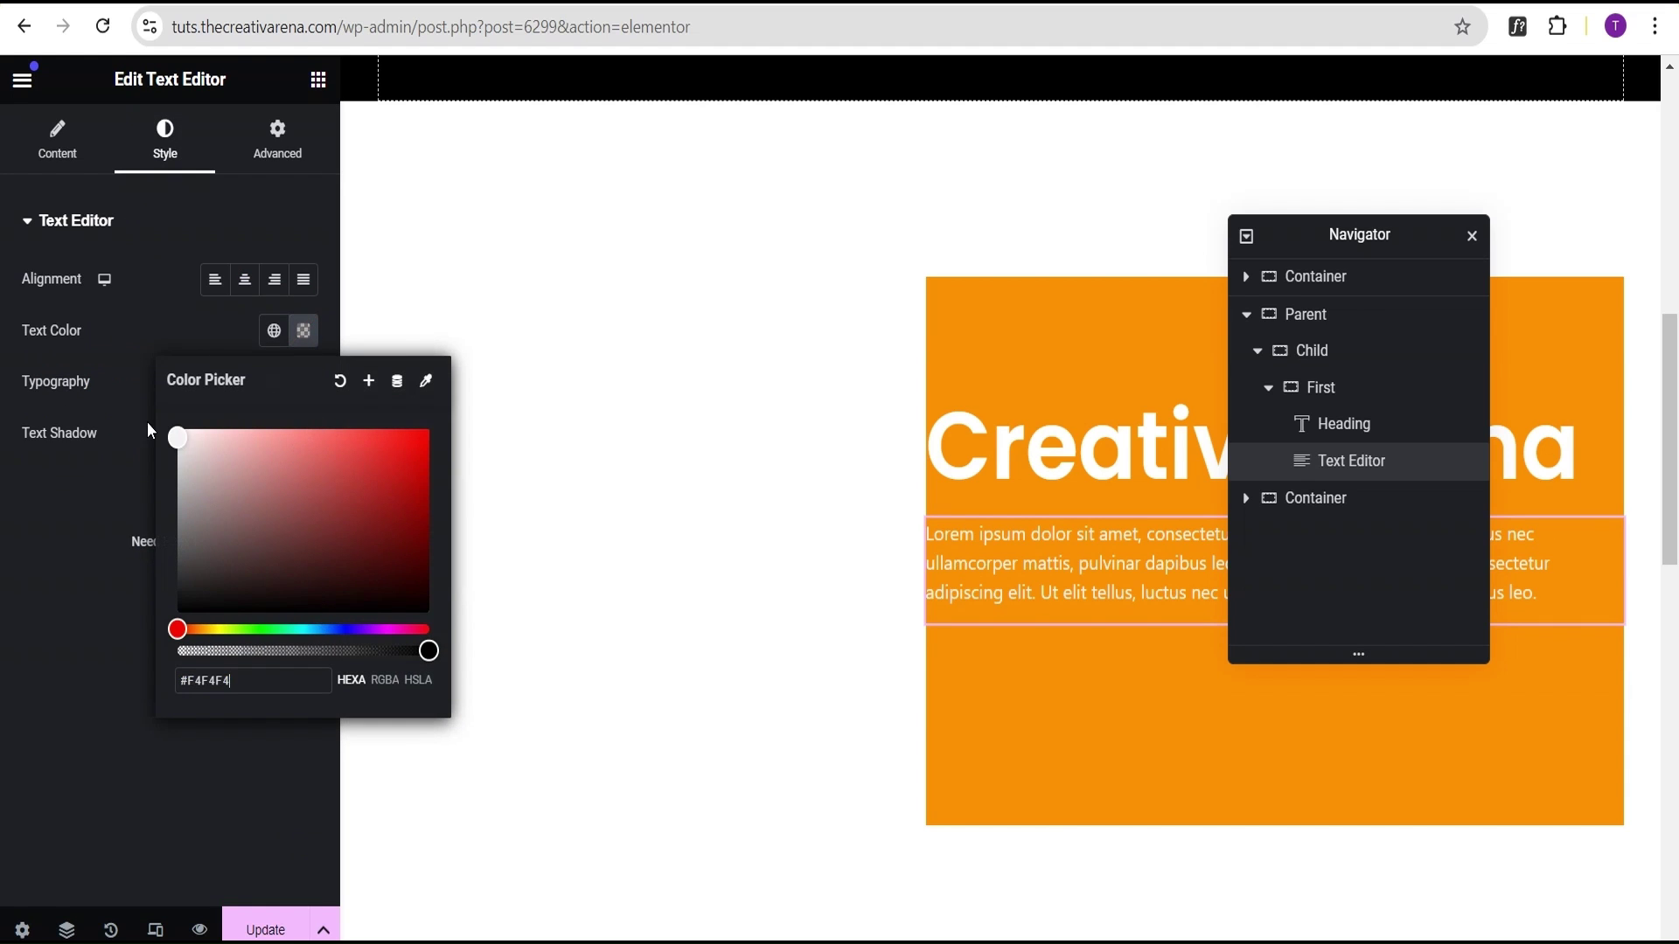
left_click(132, 401)
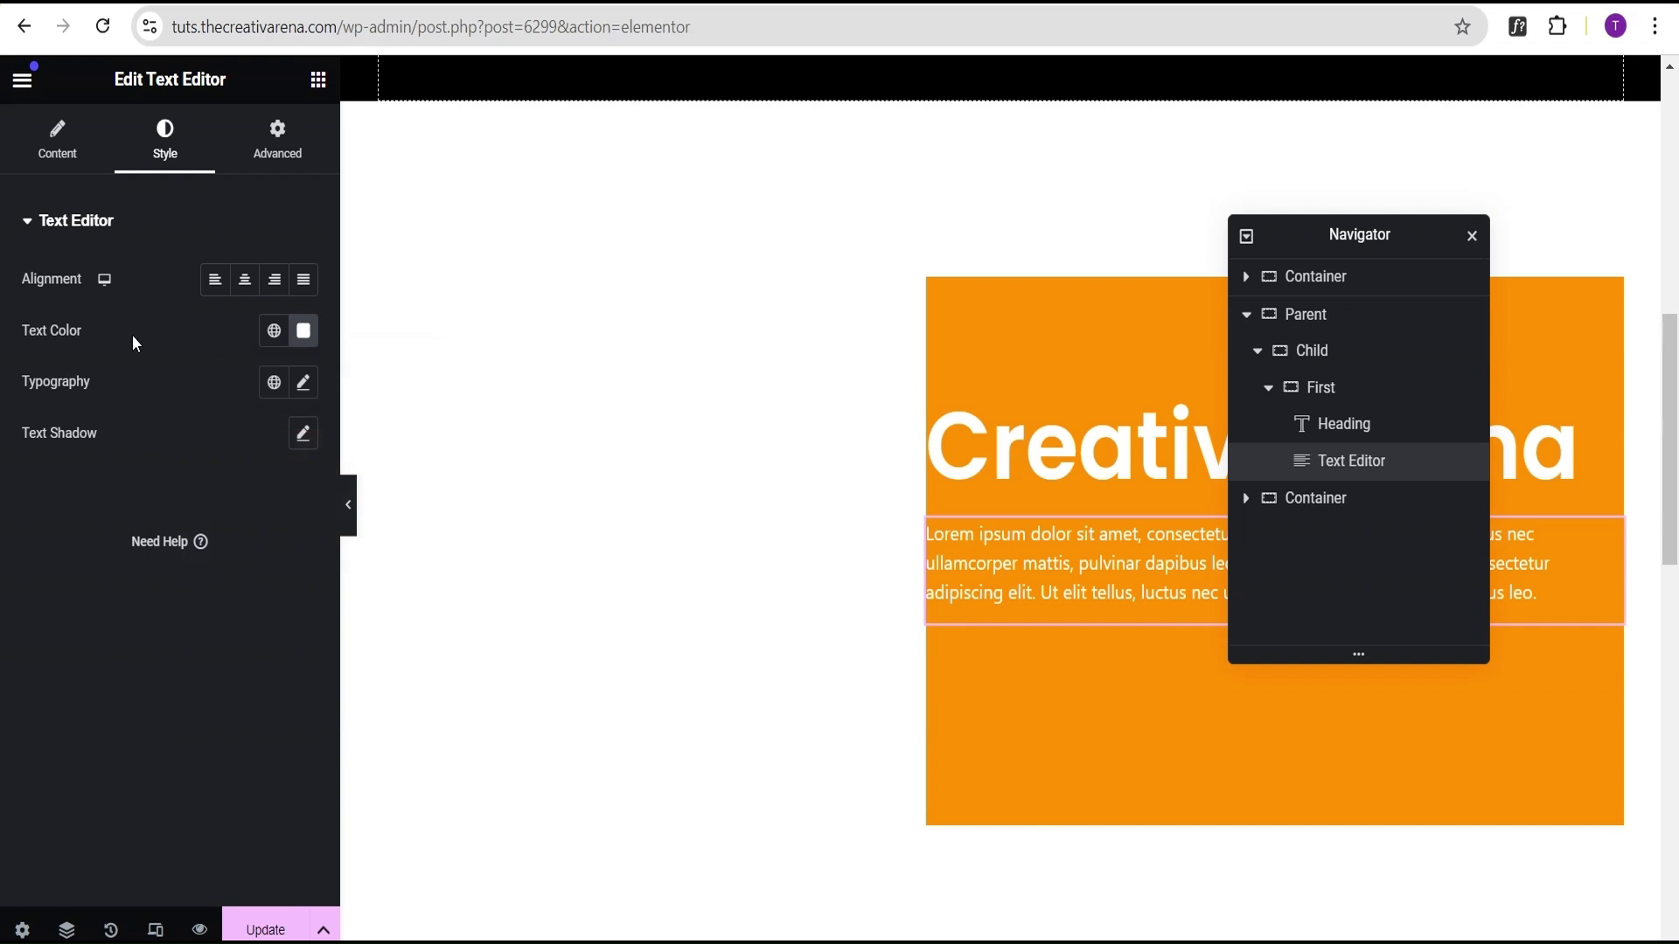
Give the Text Editor widget a custom width of 75% and align it to the end of the First container.
left_click(277, 140)
left_click(223, 469)
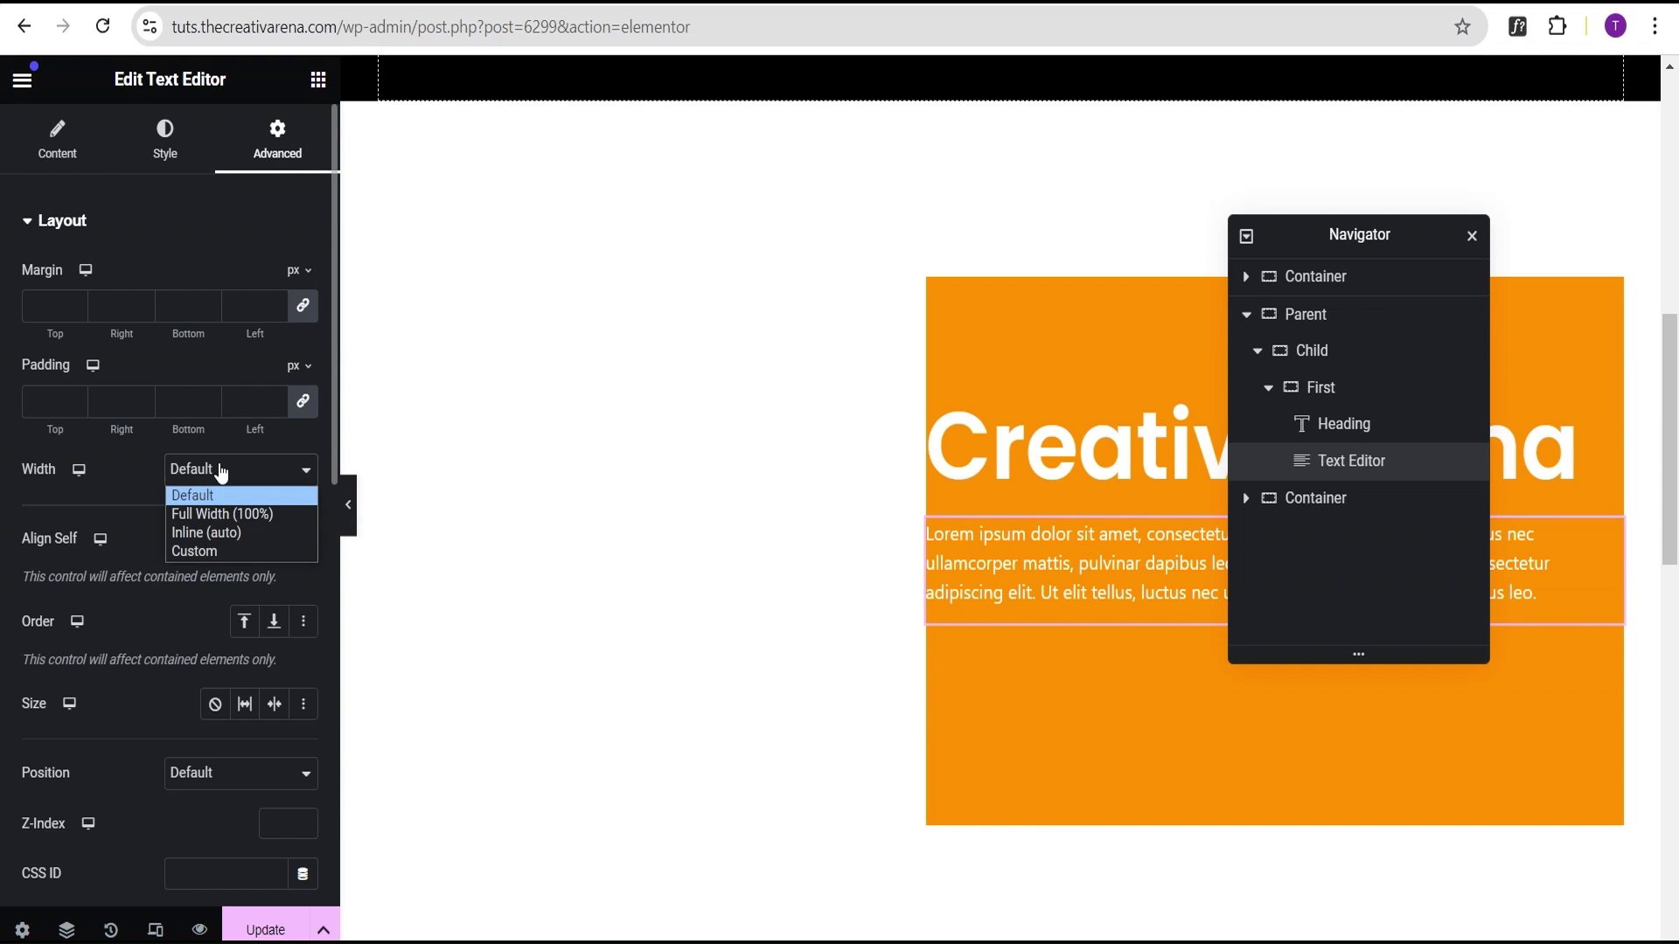
left_click(208, 549)
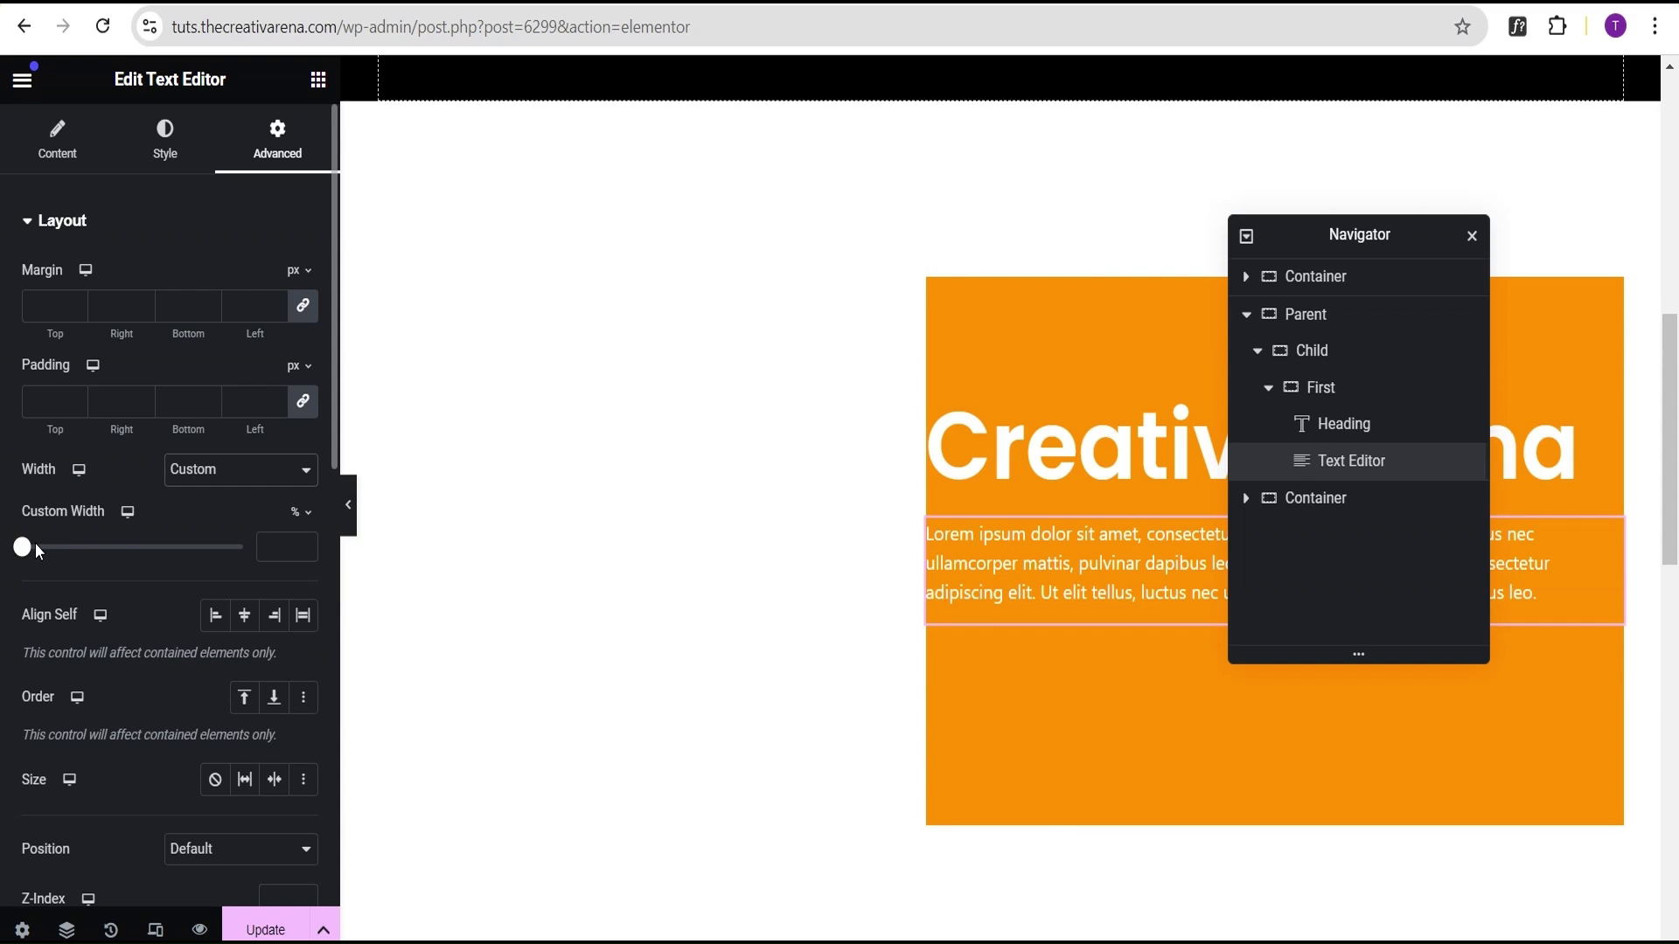
left_click_drag(24, 549, 196, 548)
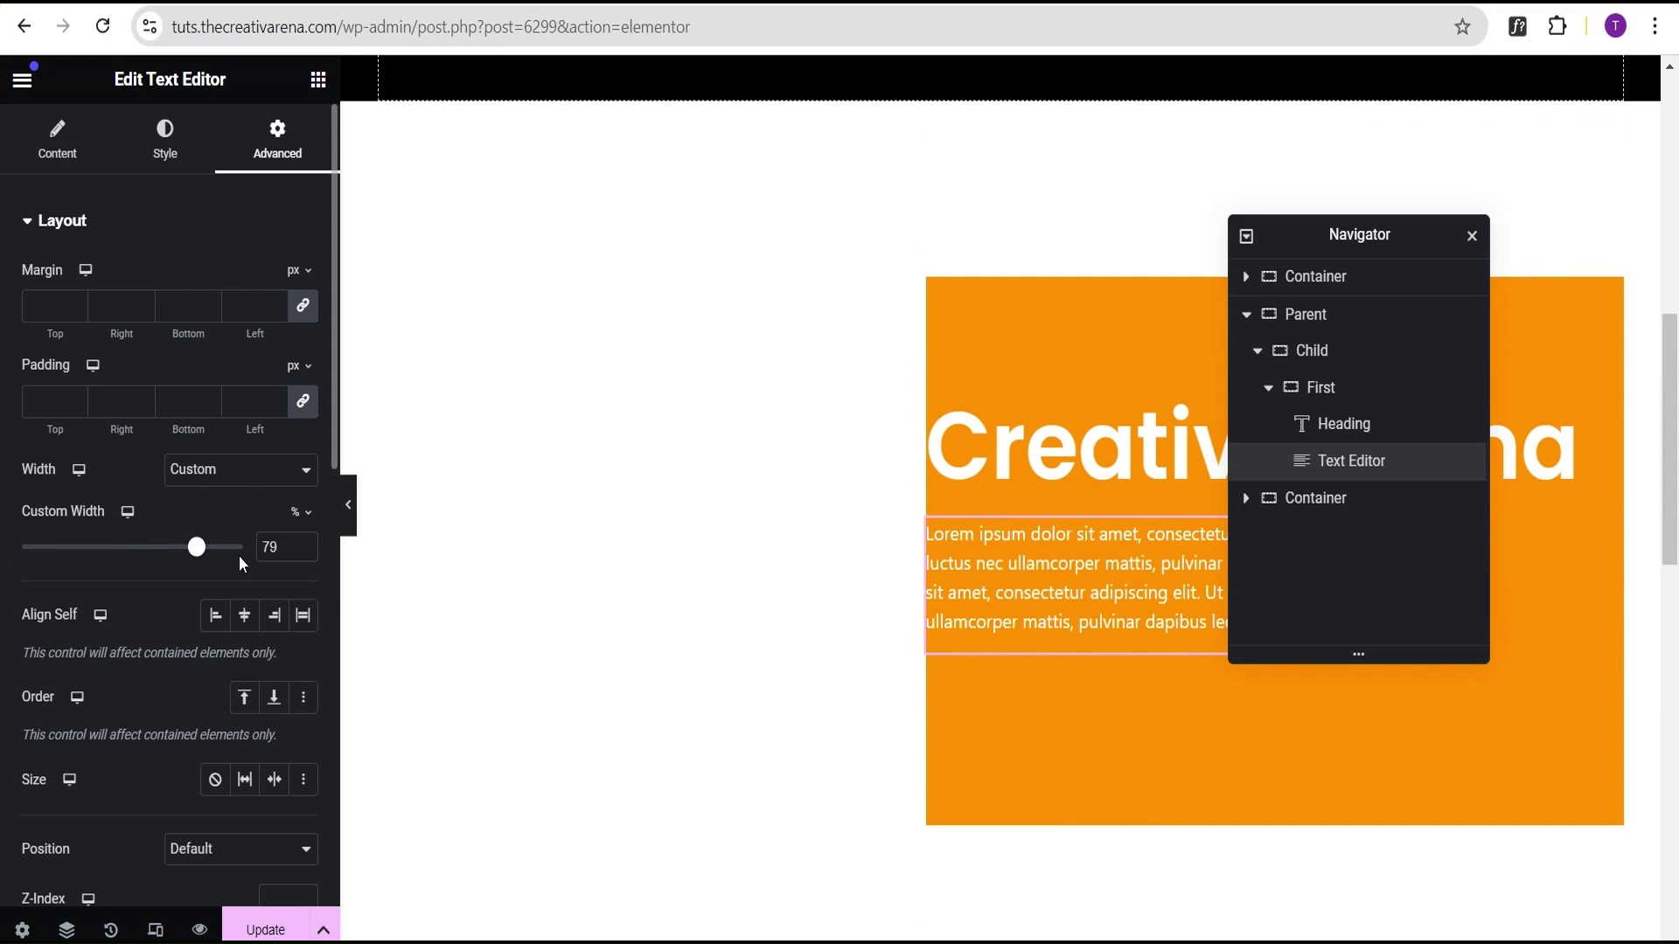
left_click(303, 553)
left_click(304, 554)
left_click(305, 553)
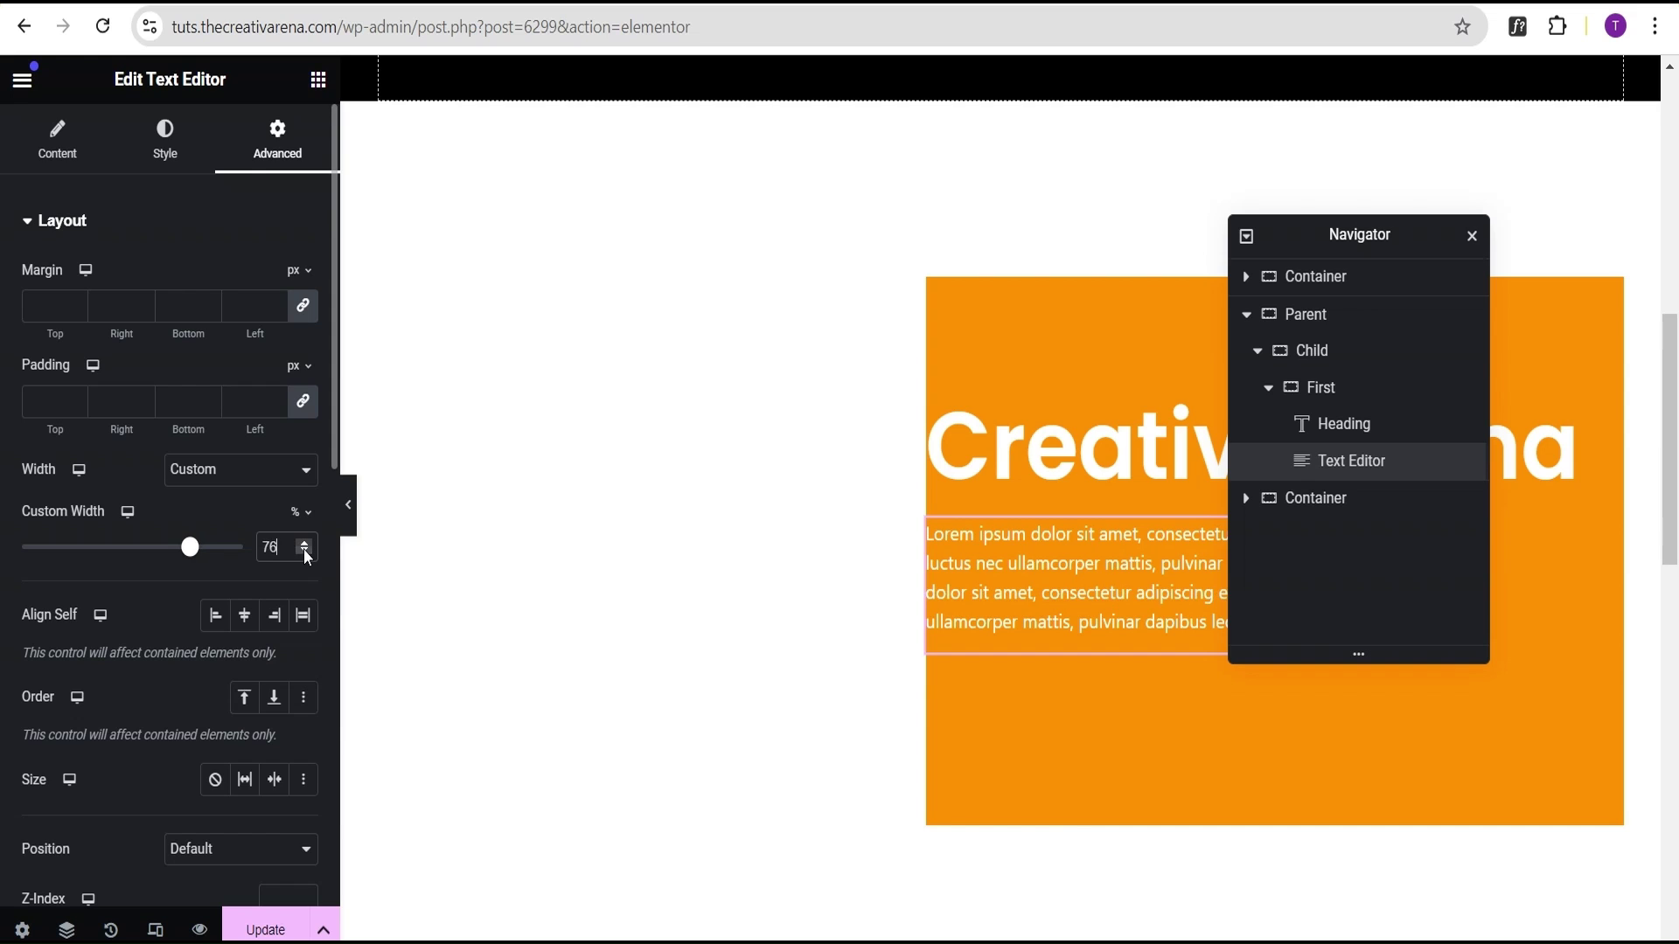
left_click(306, 555)
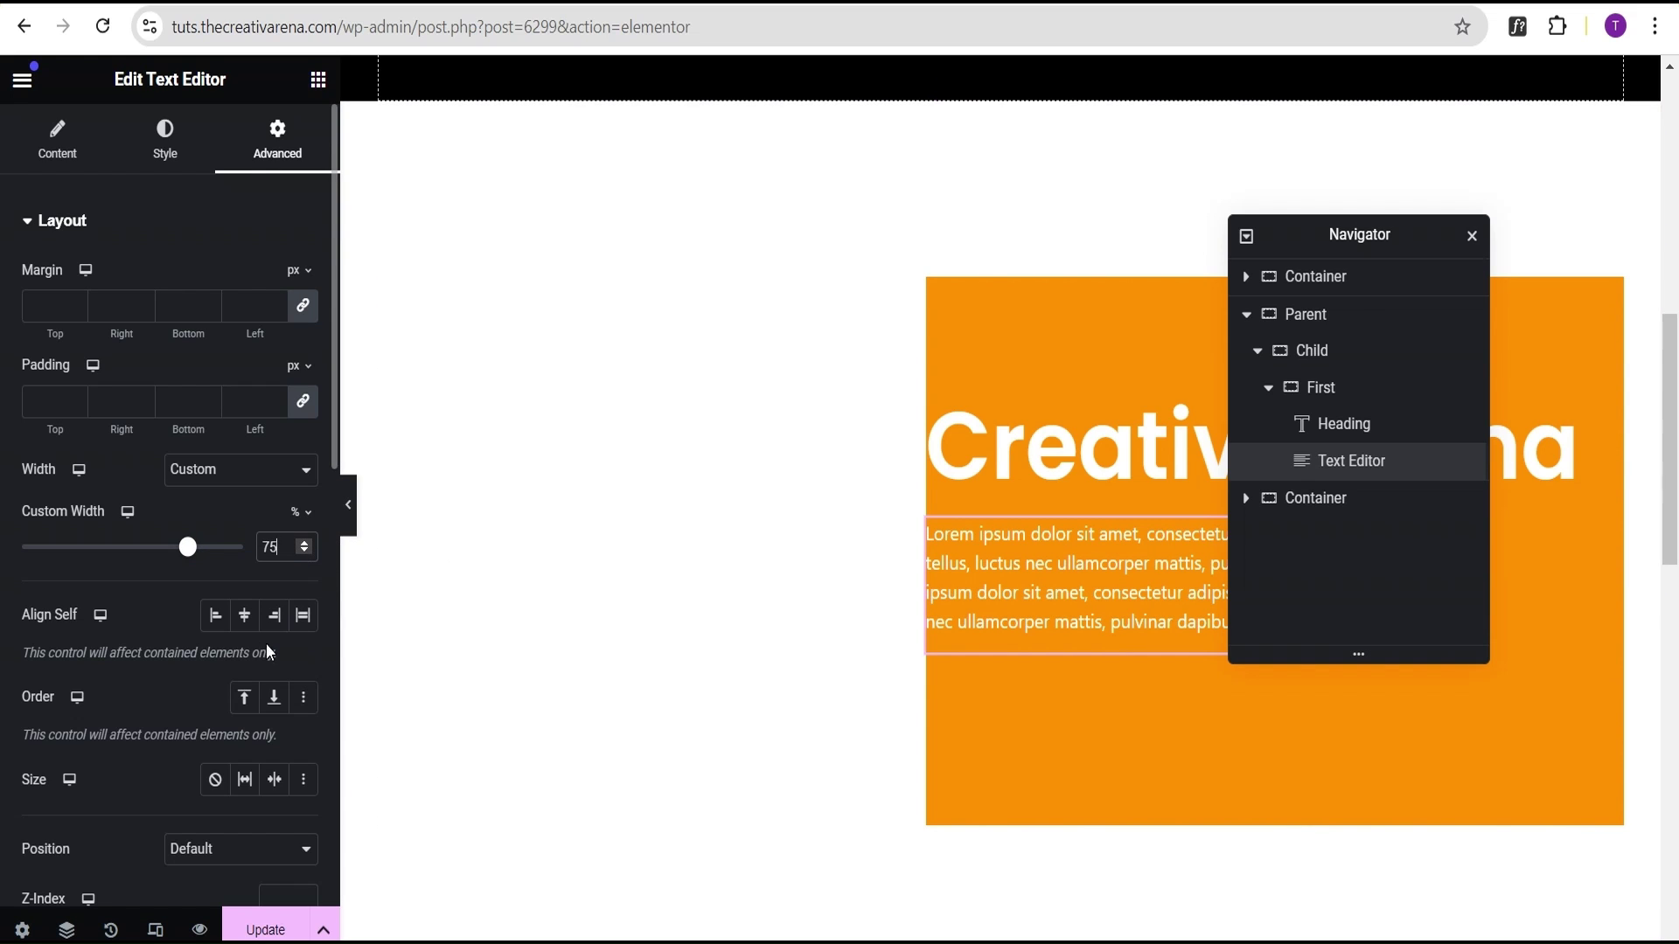
left_click(274, 615)
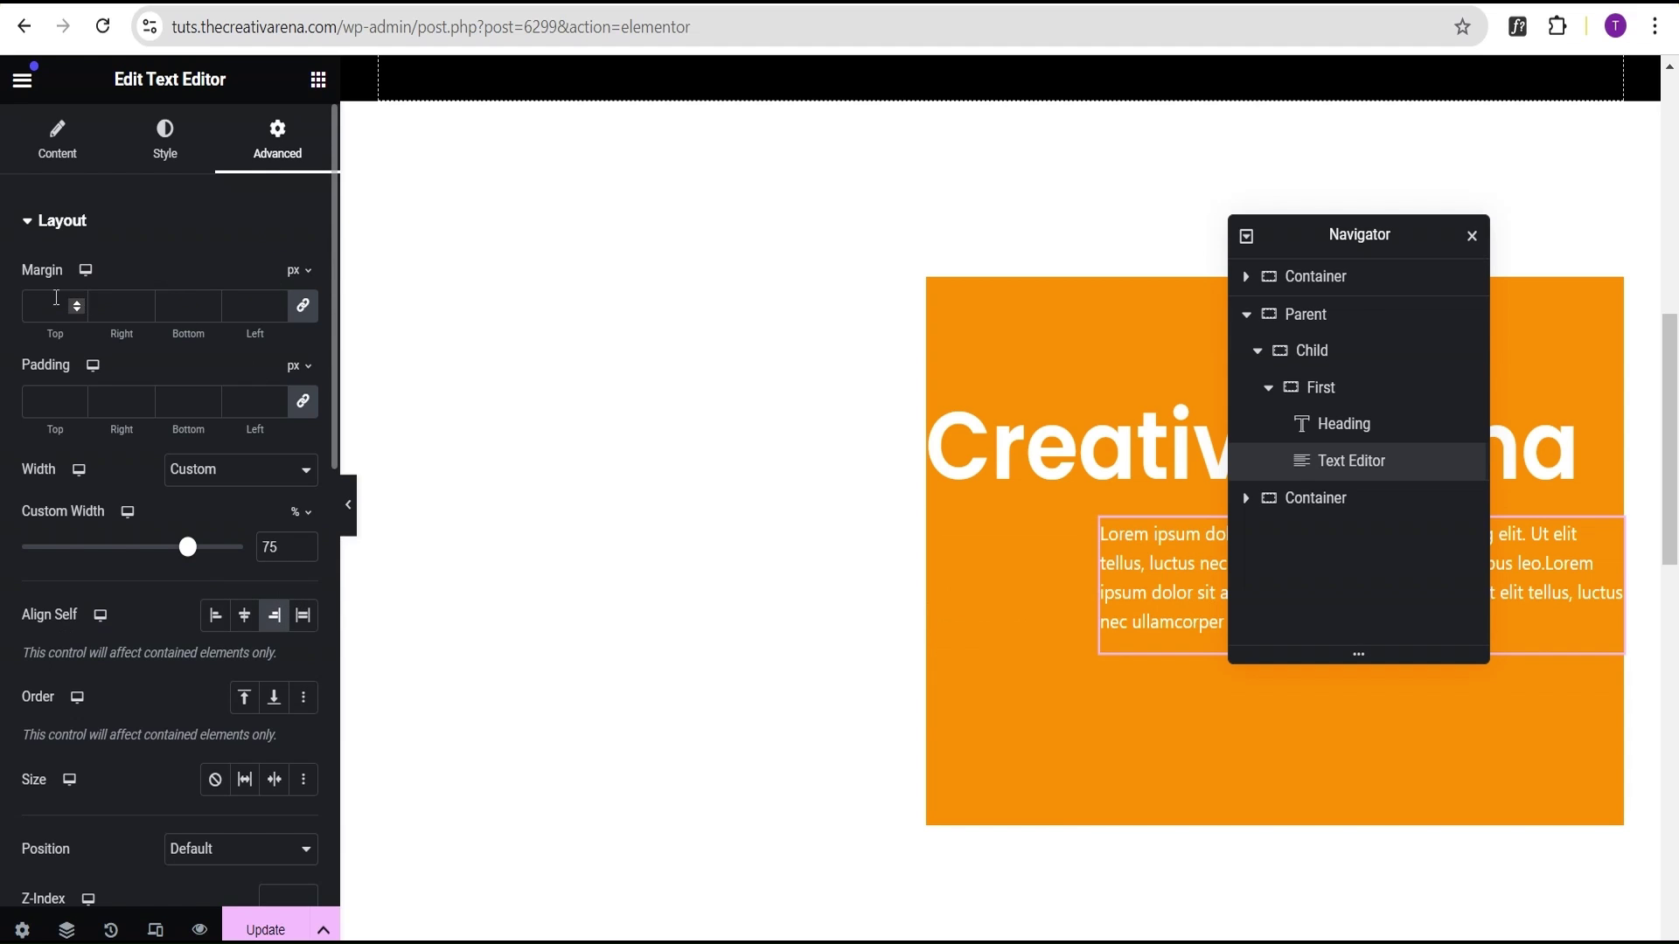
Unlink the Text Editor widget's margins, set only the right margin to 20 px, and preview the section without the editing panel.
left_click(302, 305)
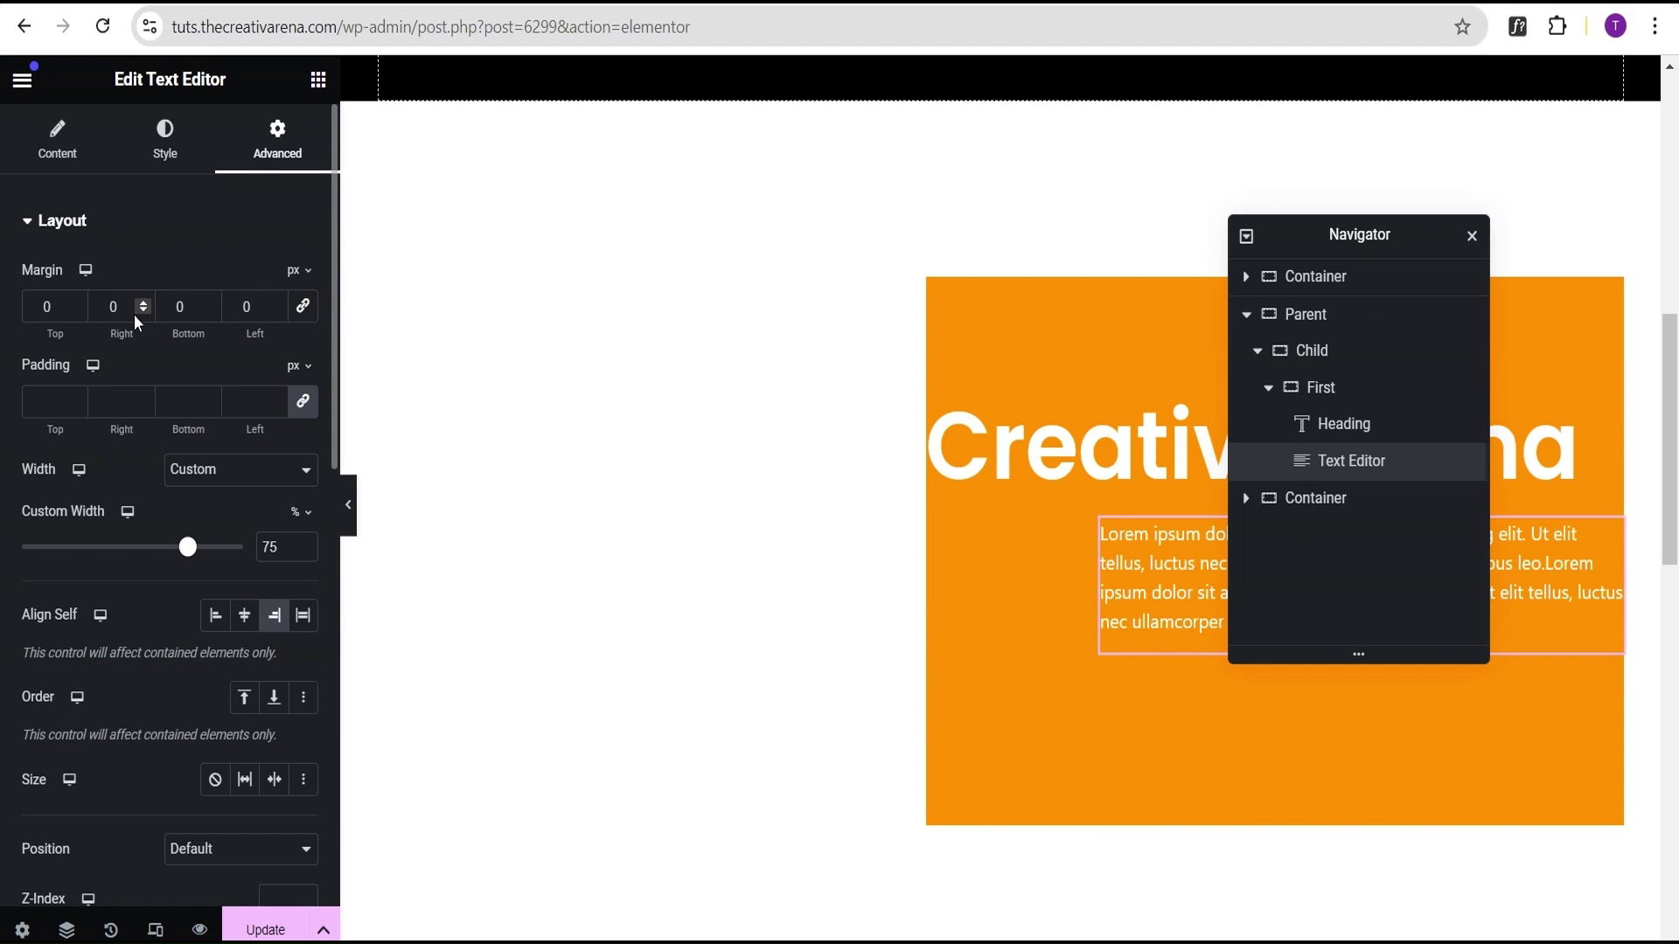
left_click(107, 308)
type("2")
left_click(347, 505)
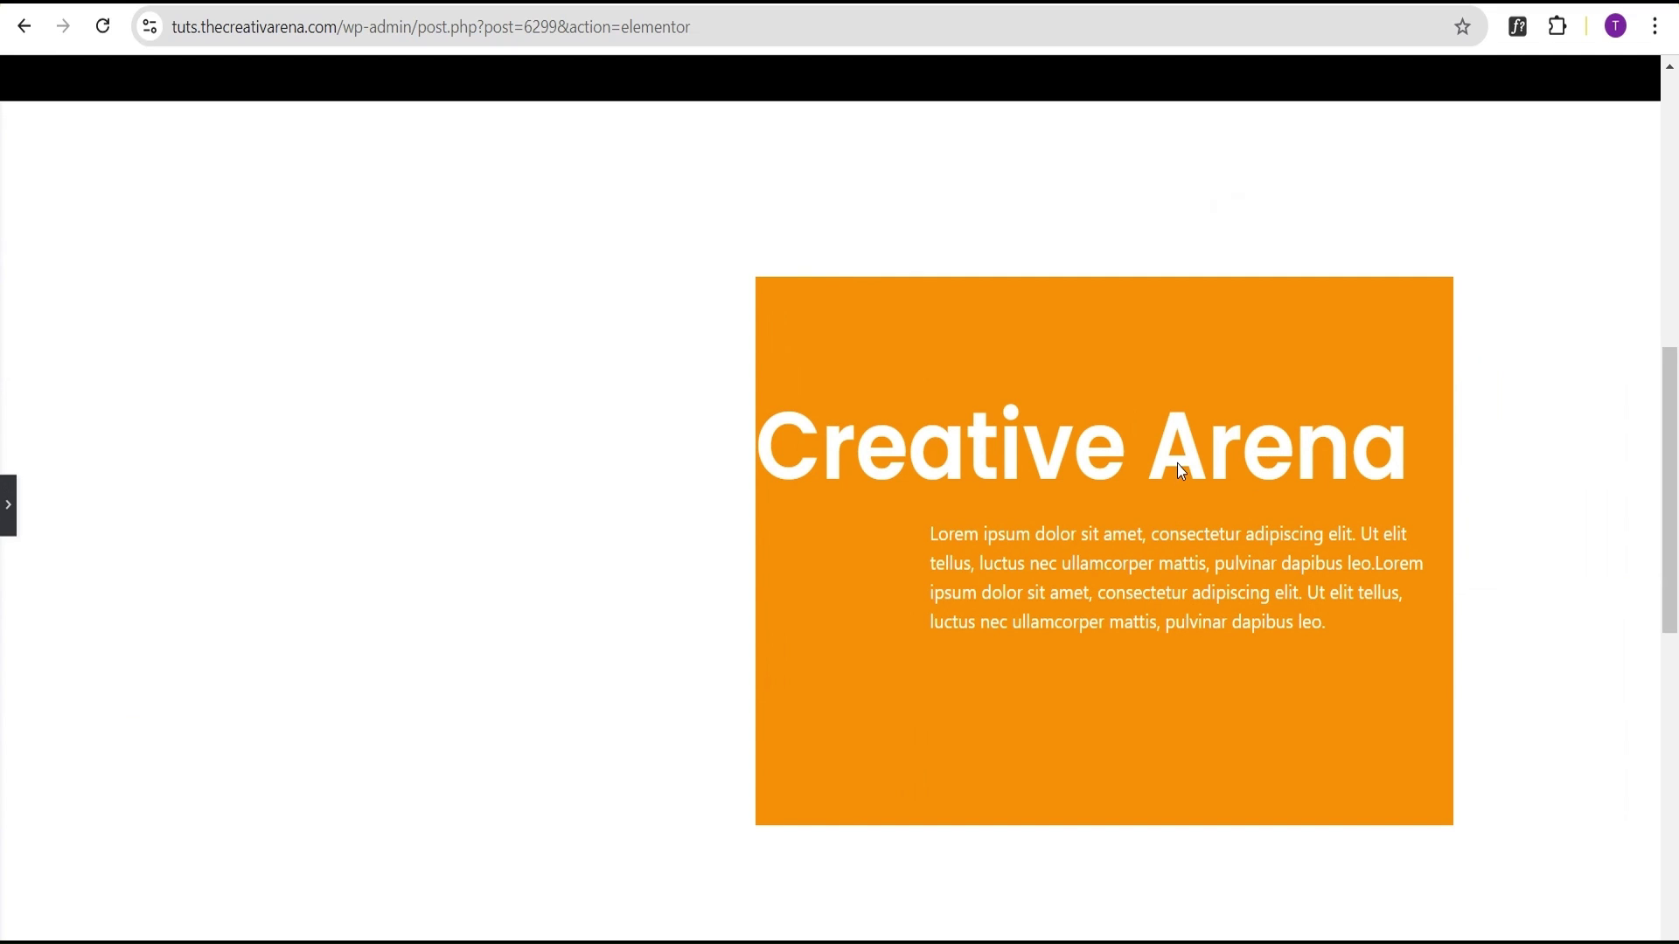
scroll(1192, 458, "down", 1)
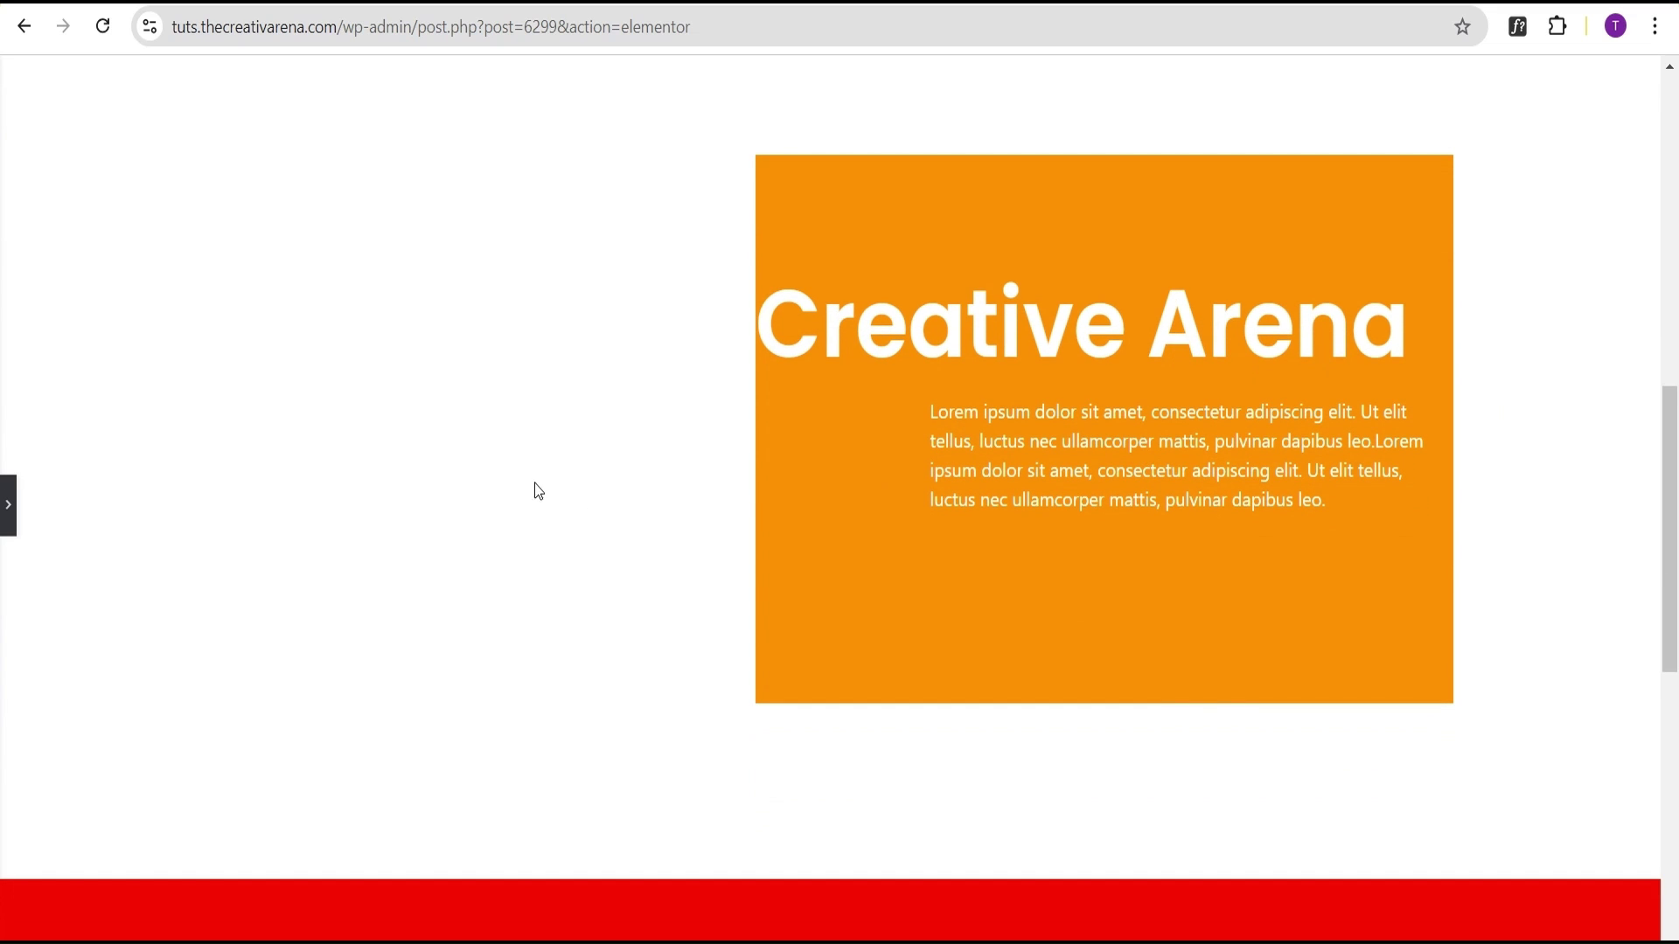
left_click(5, 510)
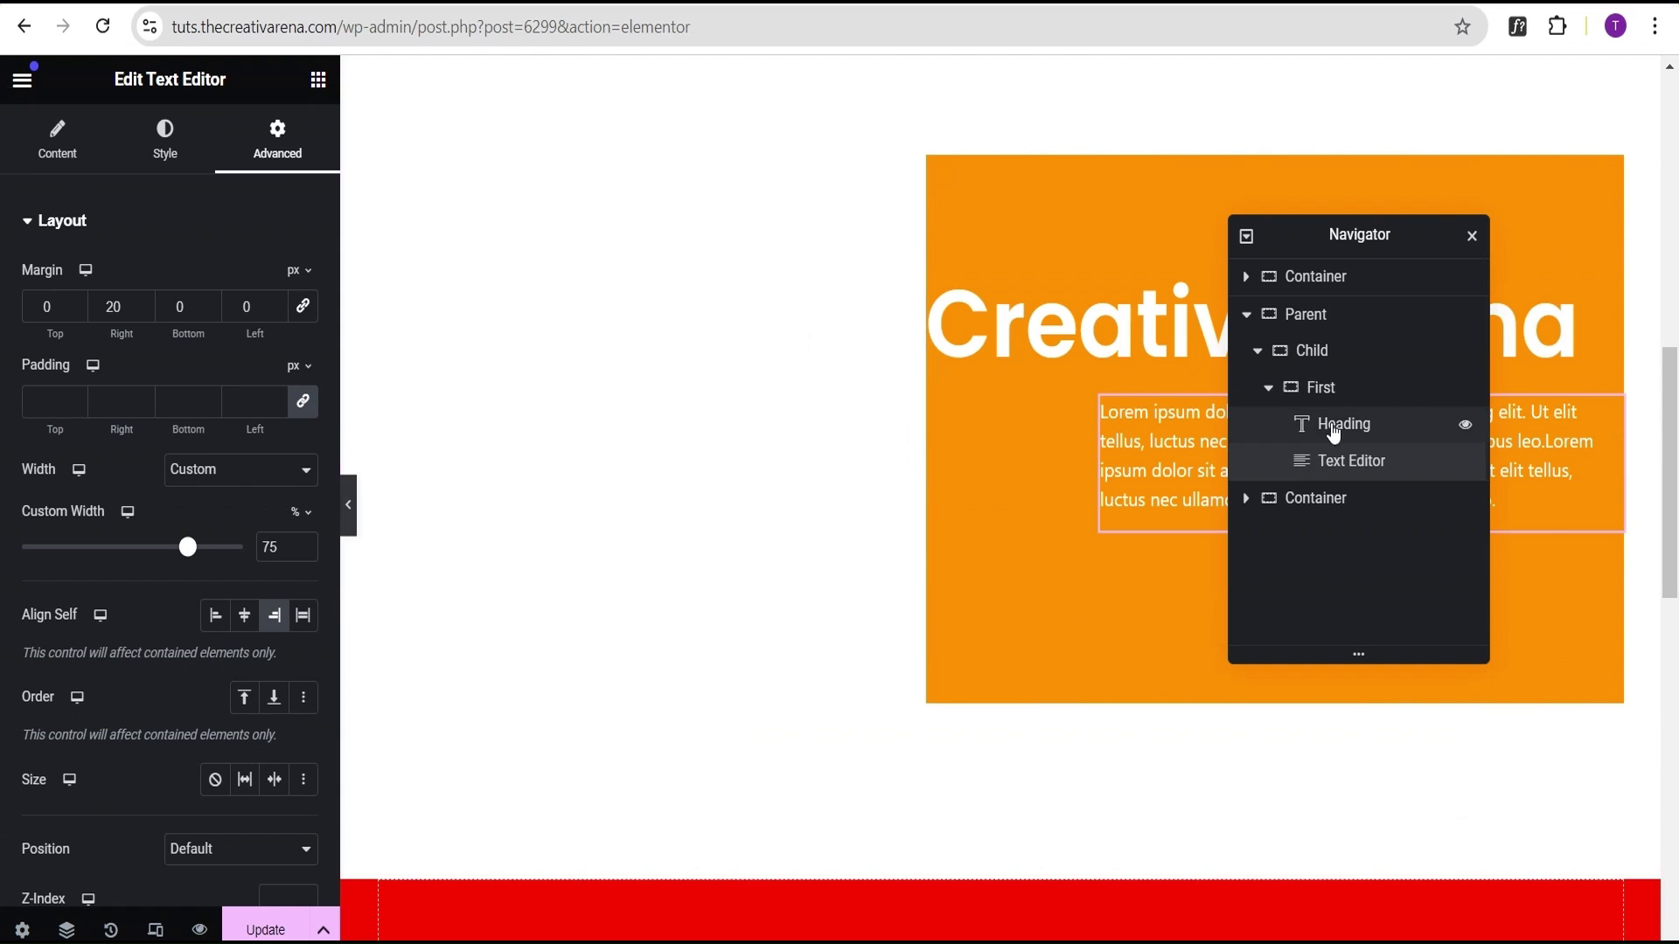
Set the Child container's direction to vertical column and its column and row gaps to 0 px.
left_click(1269, 388)
left_click(1357, 390)
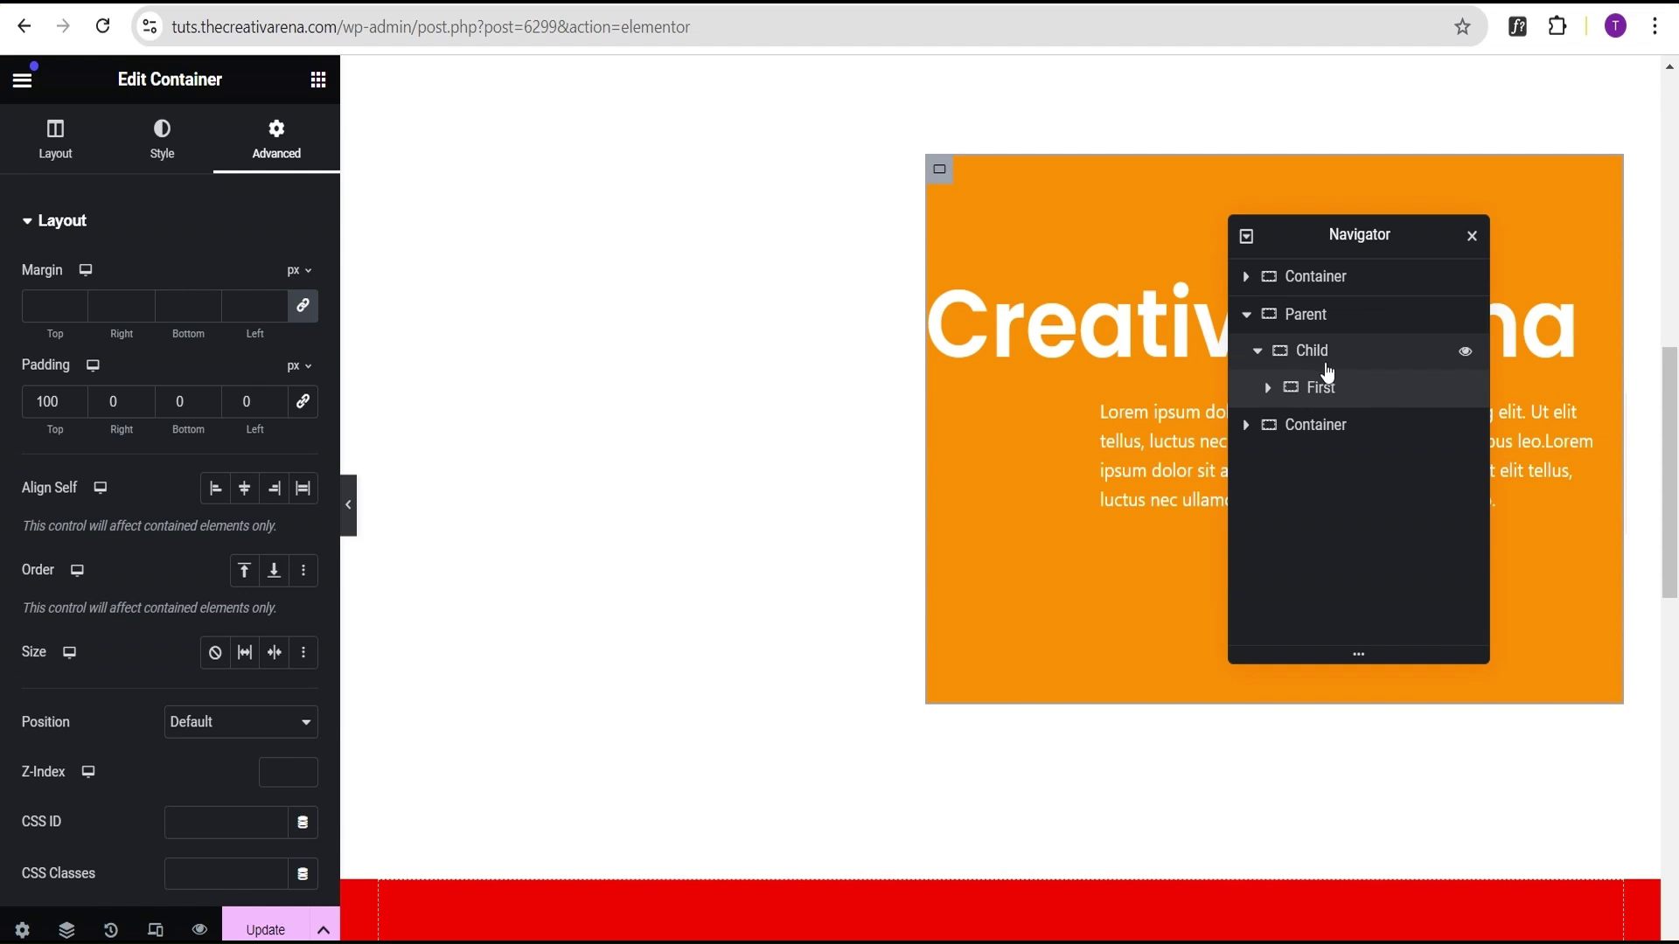
left_click(1356, 356)
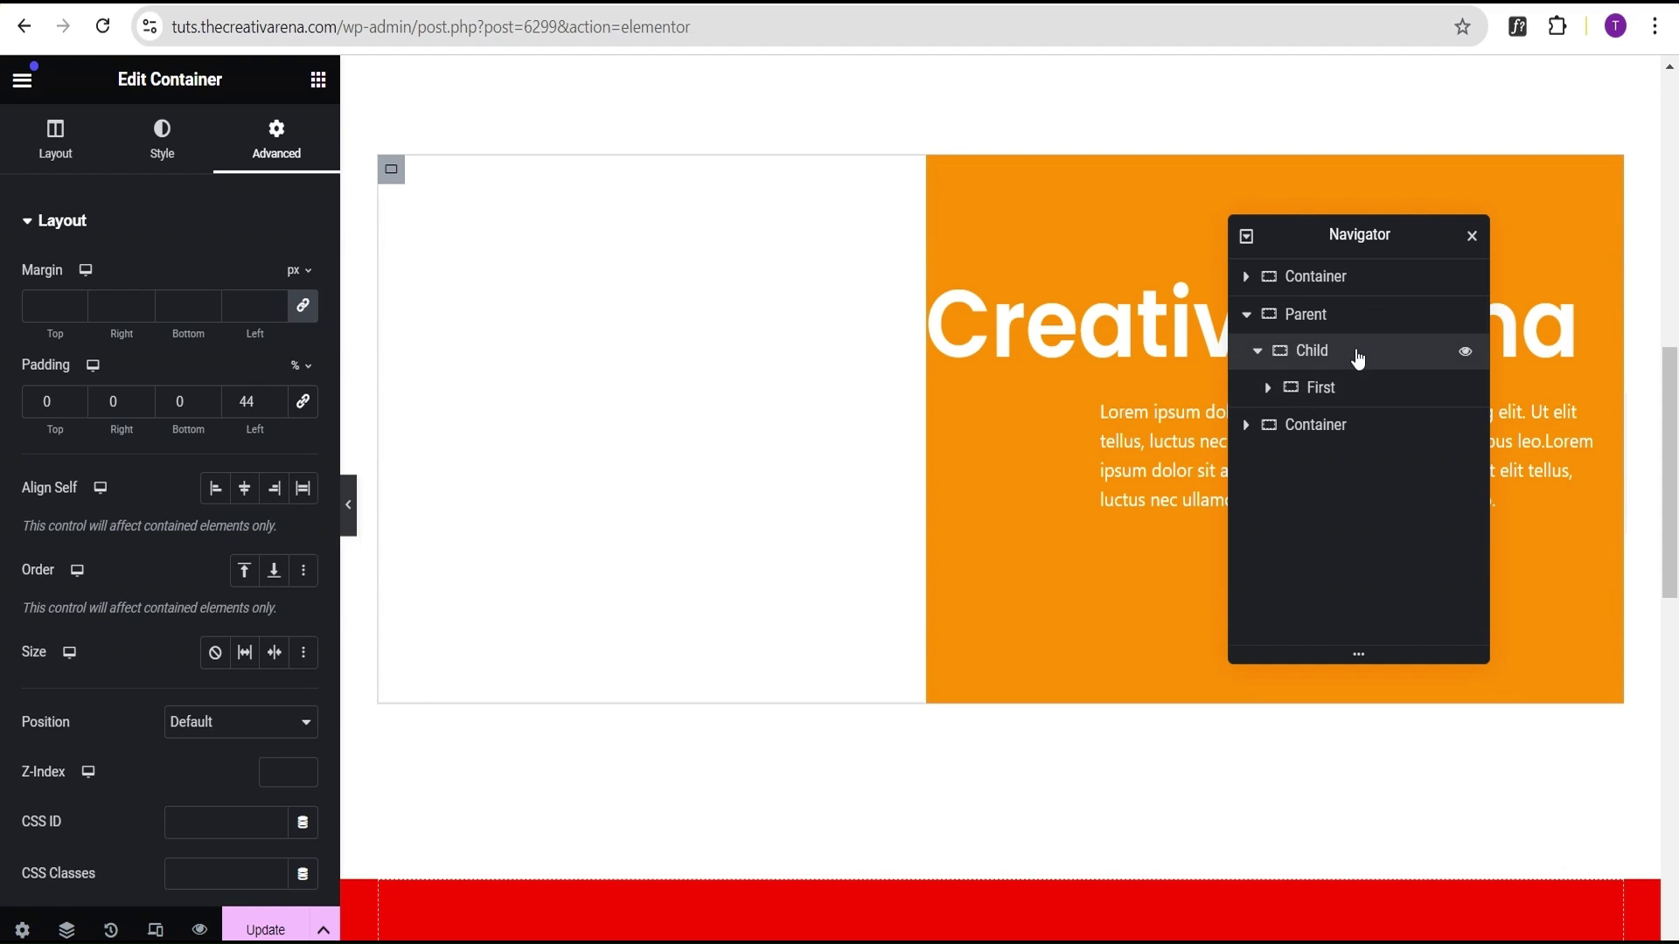
left_click(48, 136)
scroll(205, 557, "down", 3)
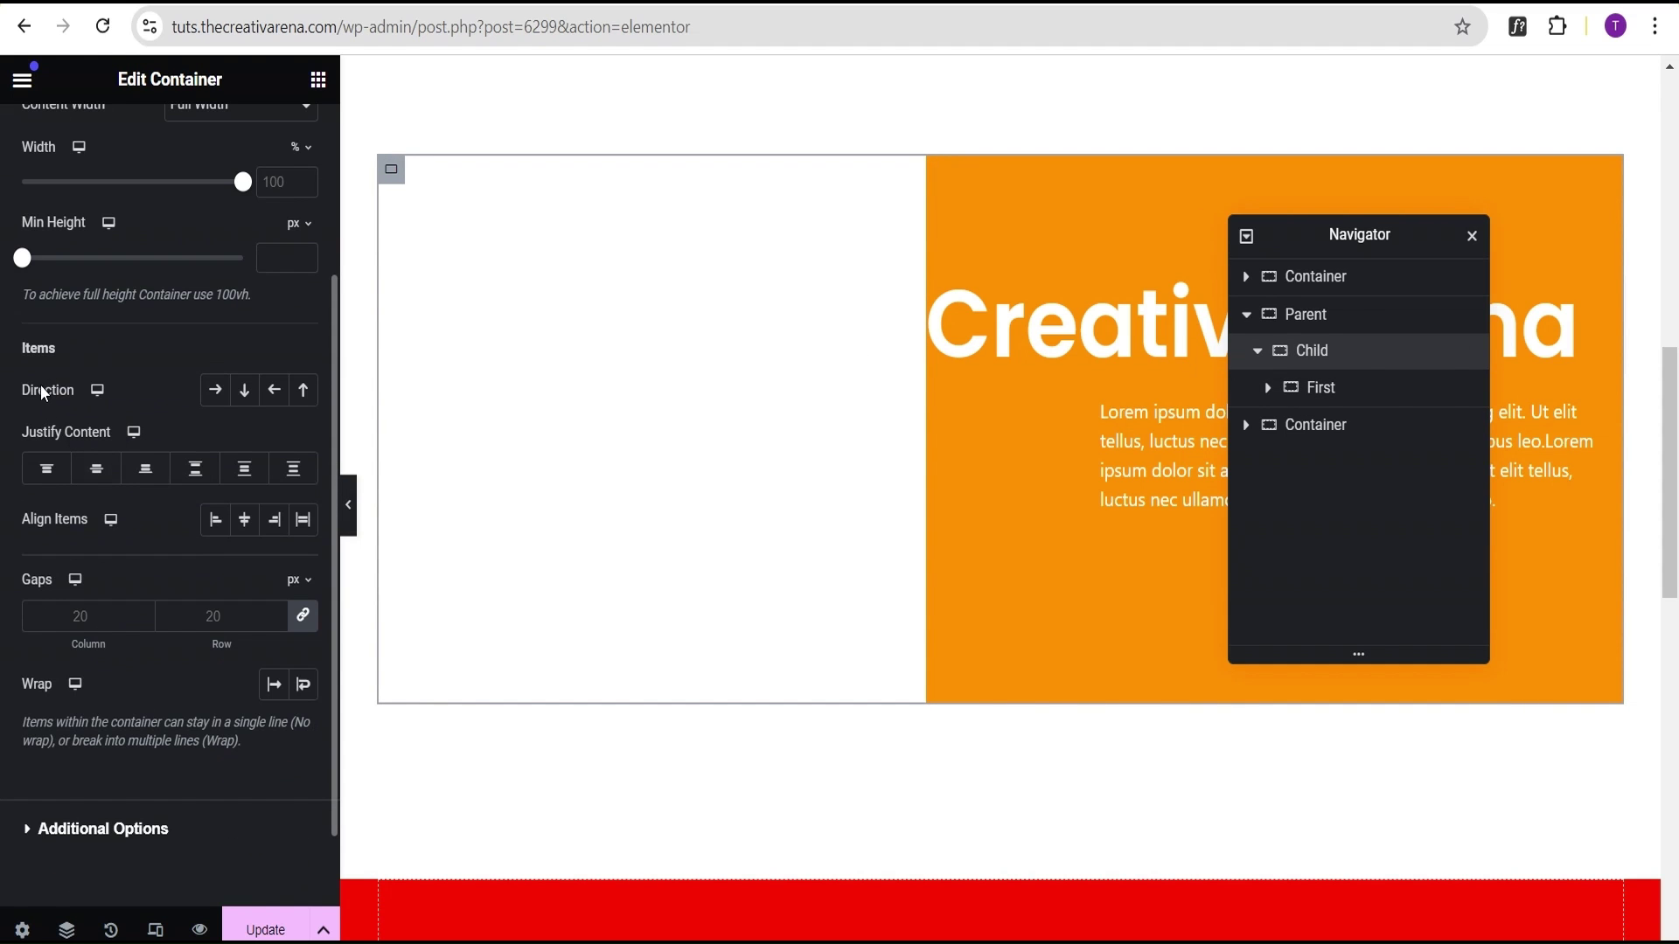
left_click(240, 394)
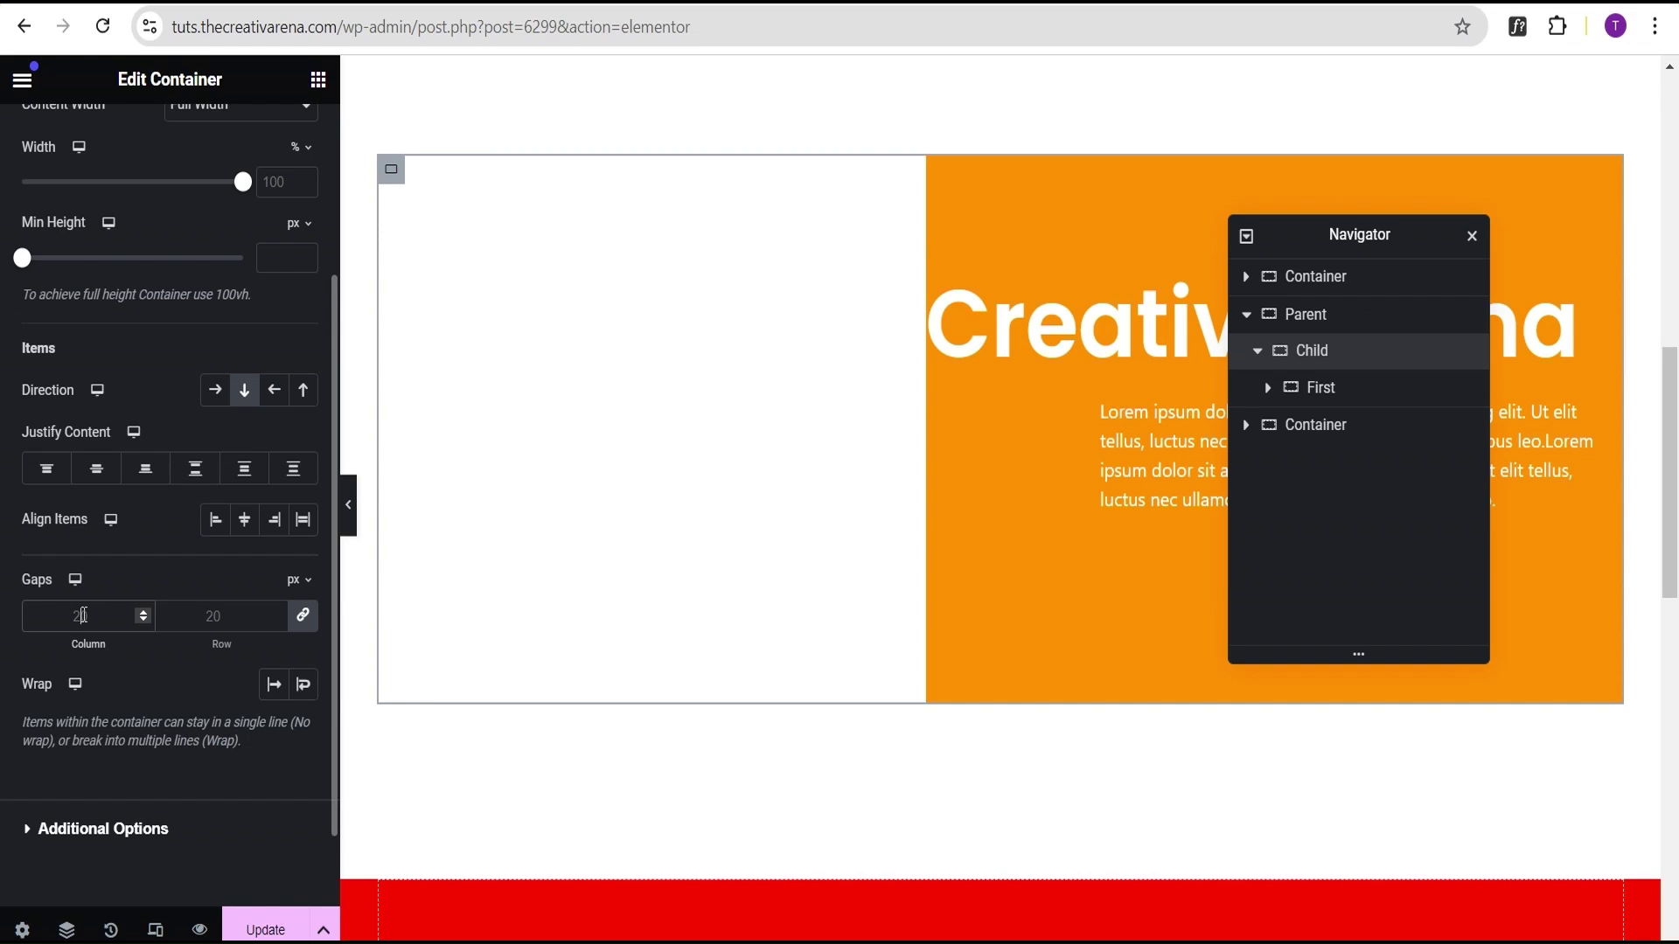
double_click(221, 614)
scroll(487, 589, "up", 1)
scroll(216, 739, "up", 2)
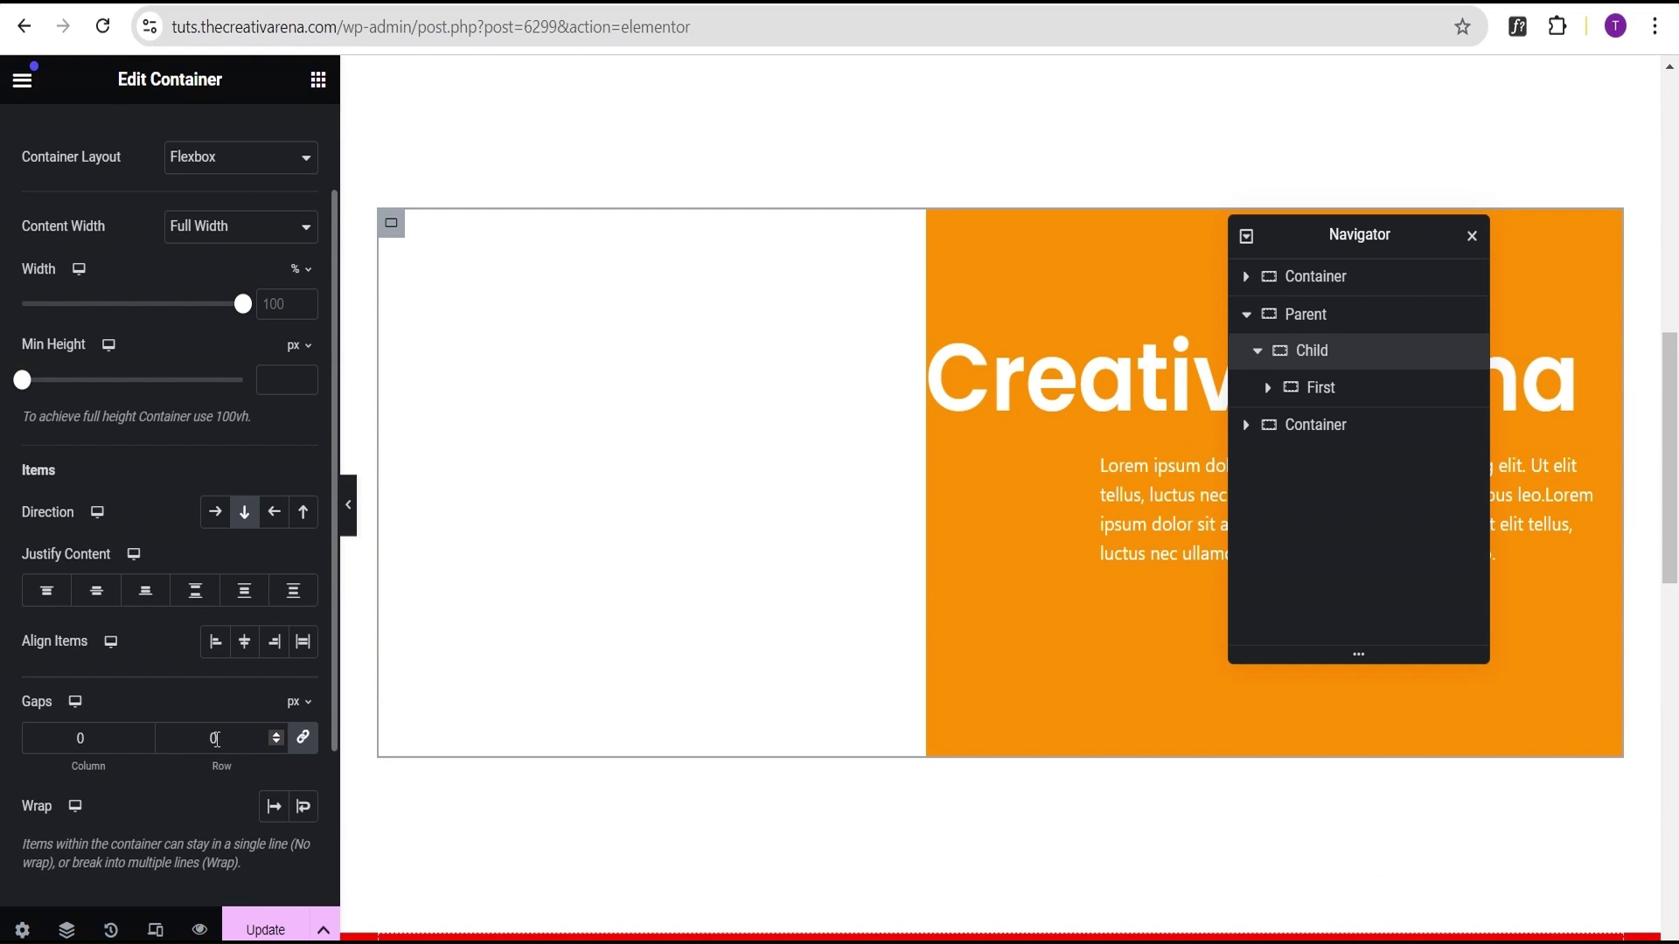
Enable scrolling effects on the First container's heading with a horizontal scroll to the left at speed 4.
left_click(1106, 391)
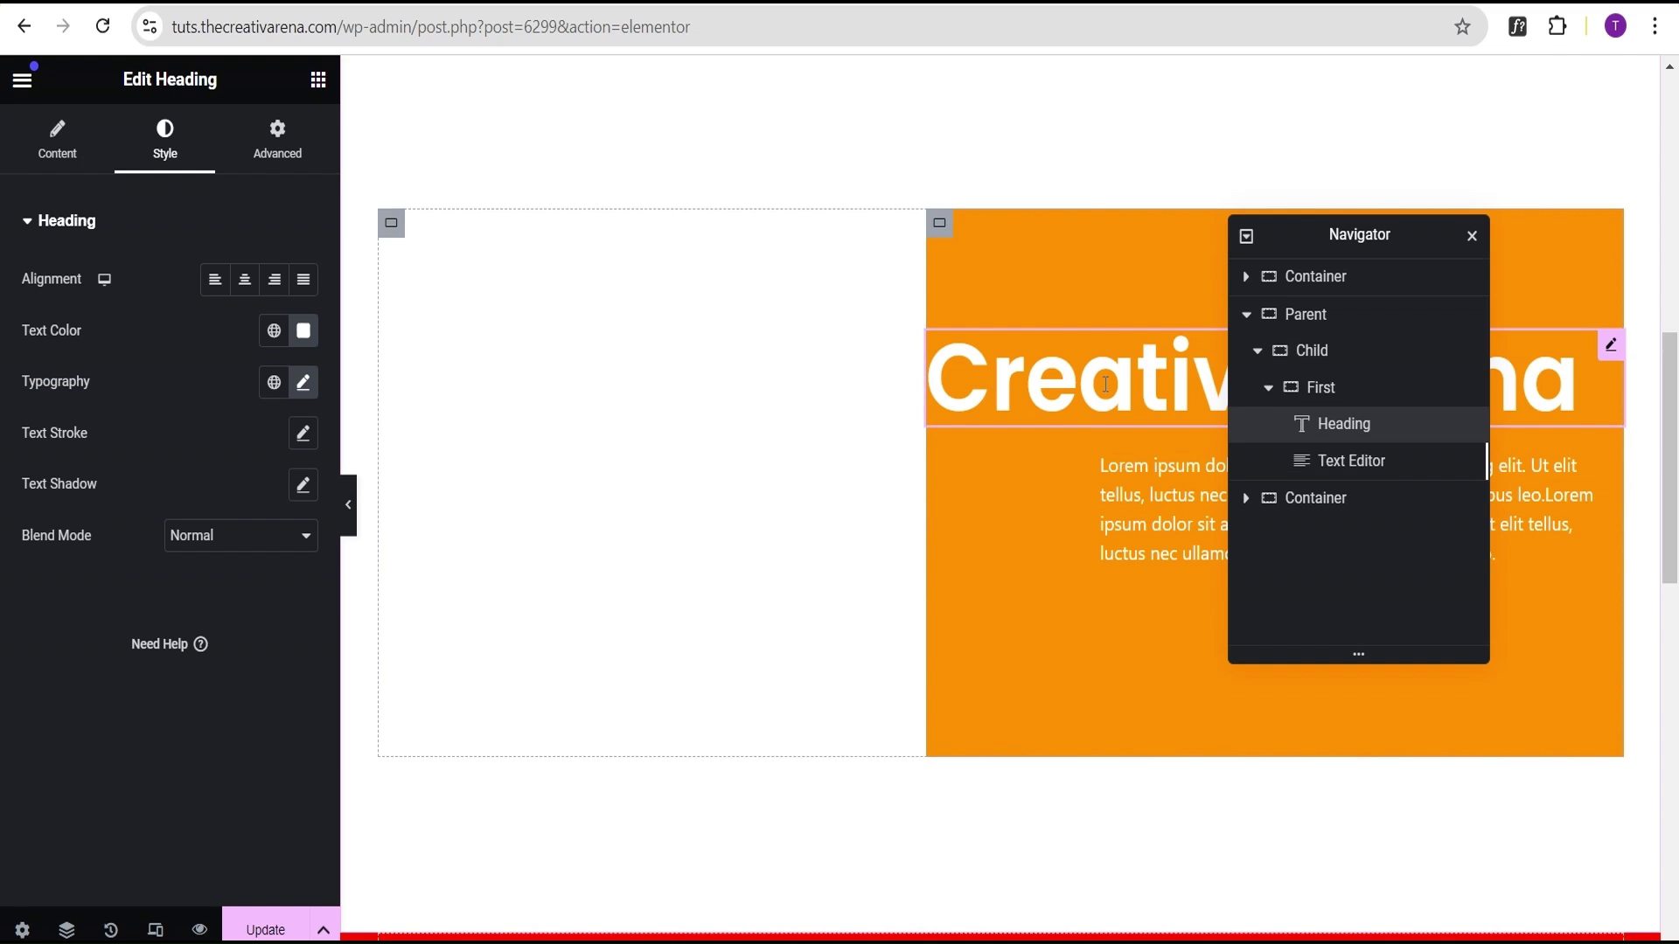
left_click(288, 157)
scroll(261, 329, "down", 6)
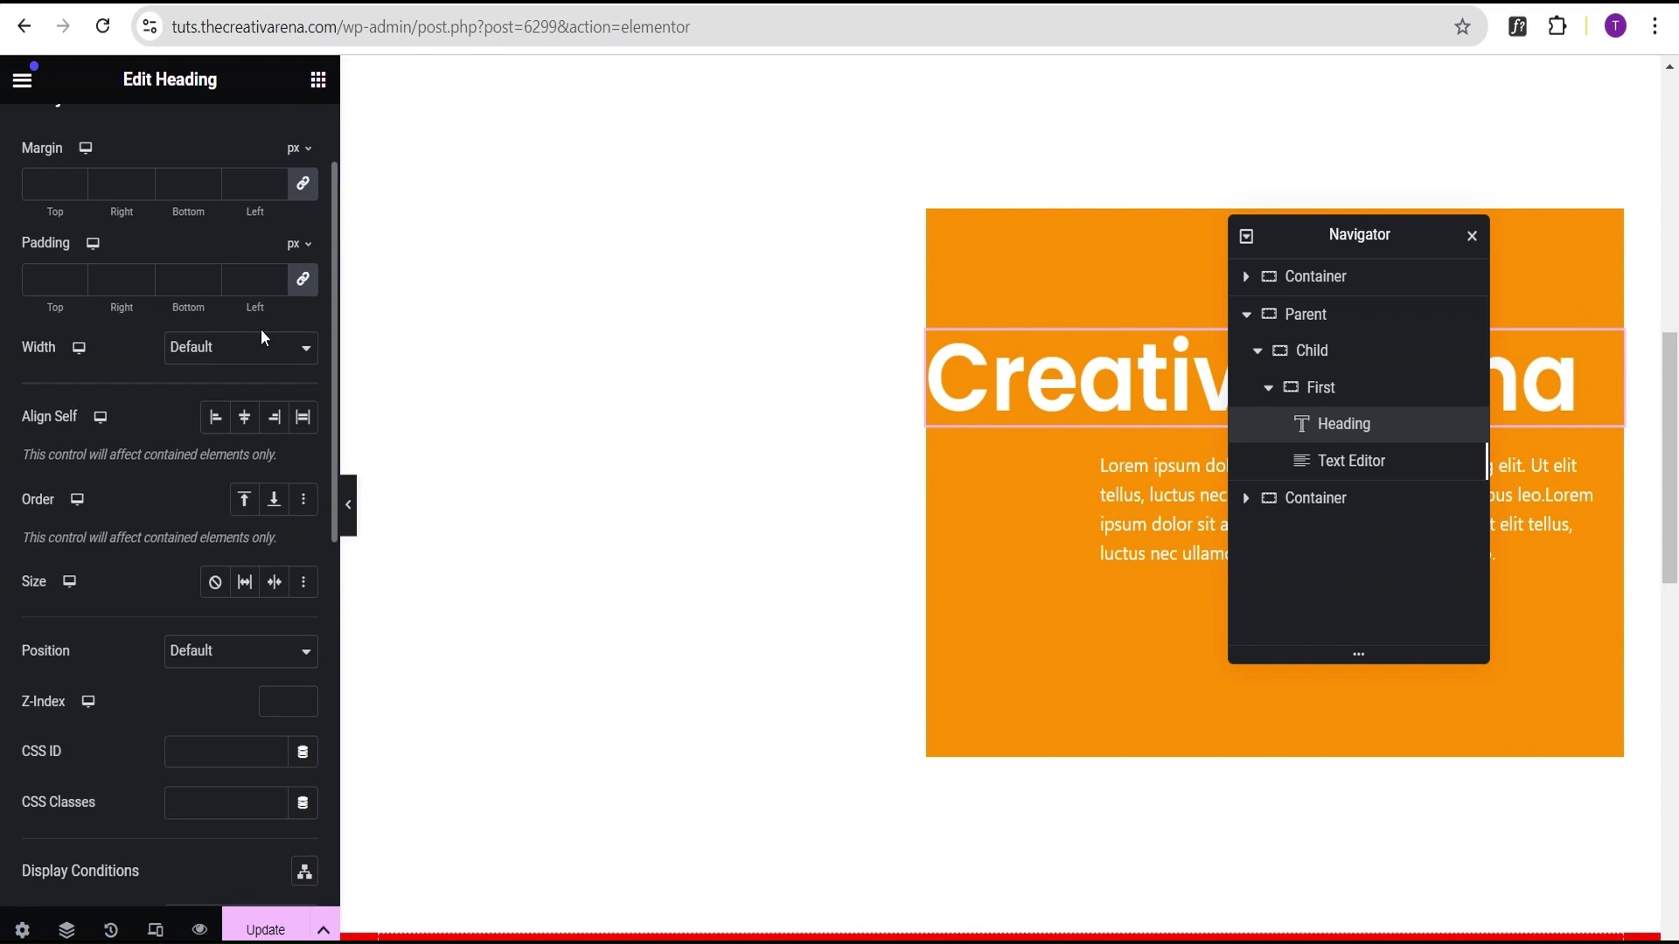
left_click(166, 481)
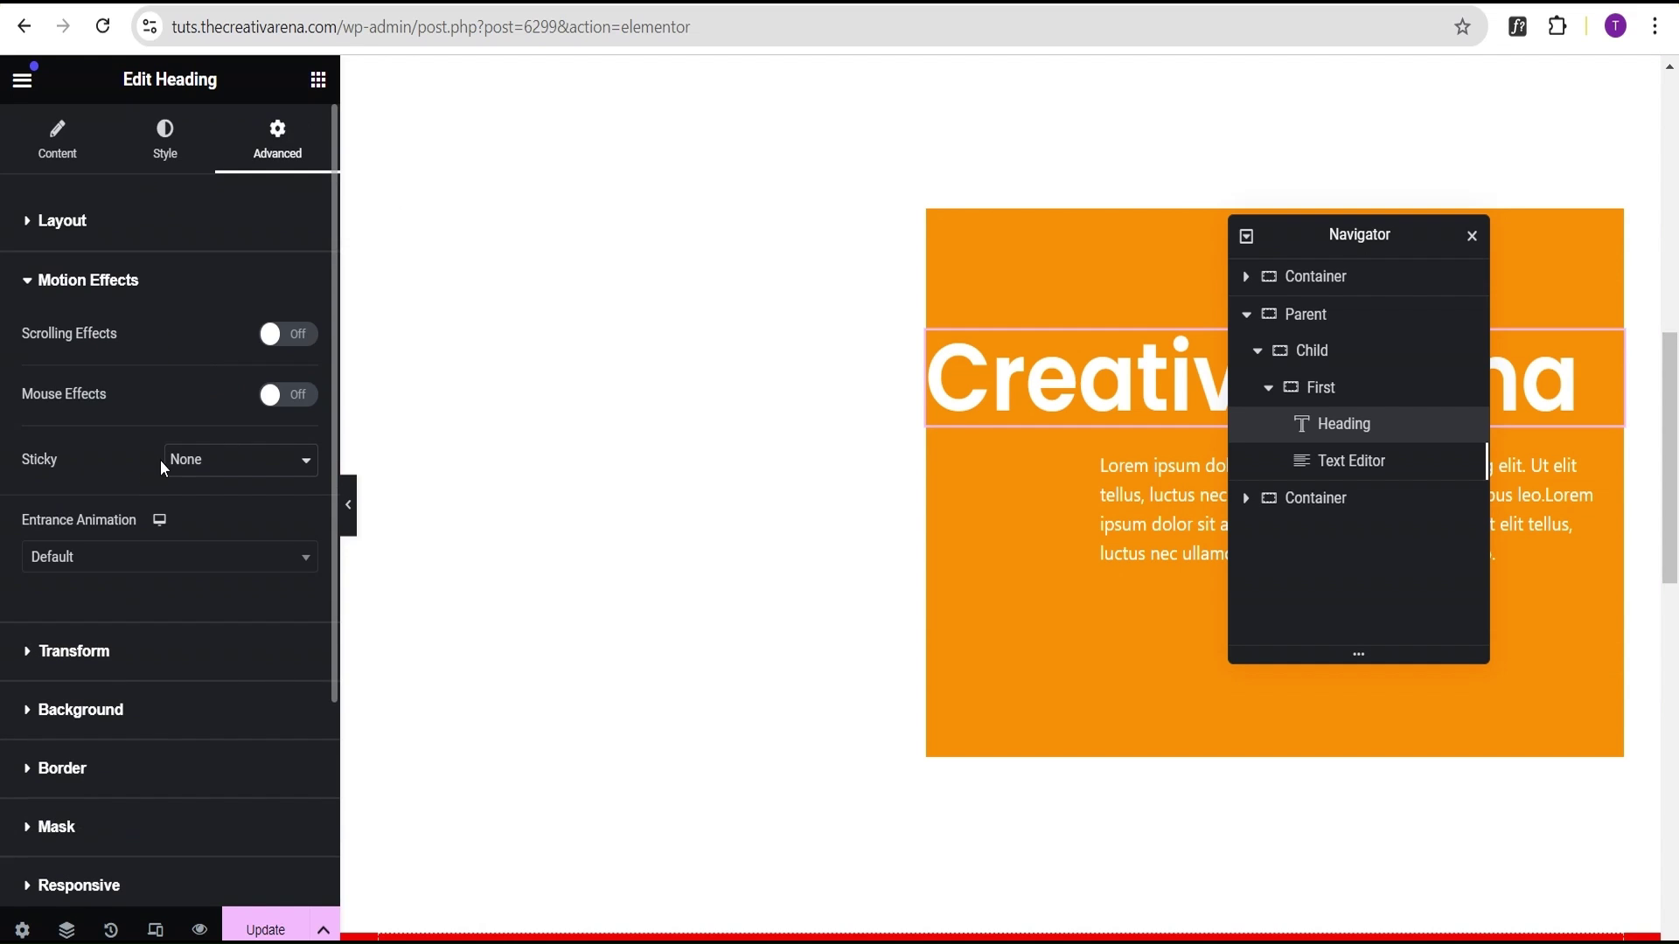
left_click(297, 334)
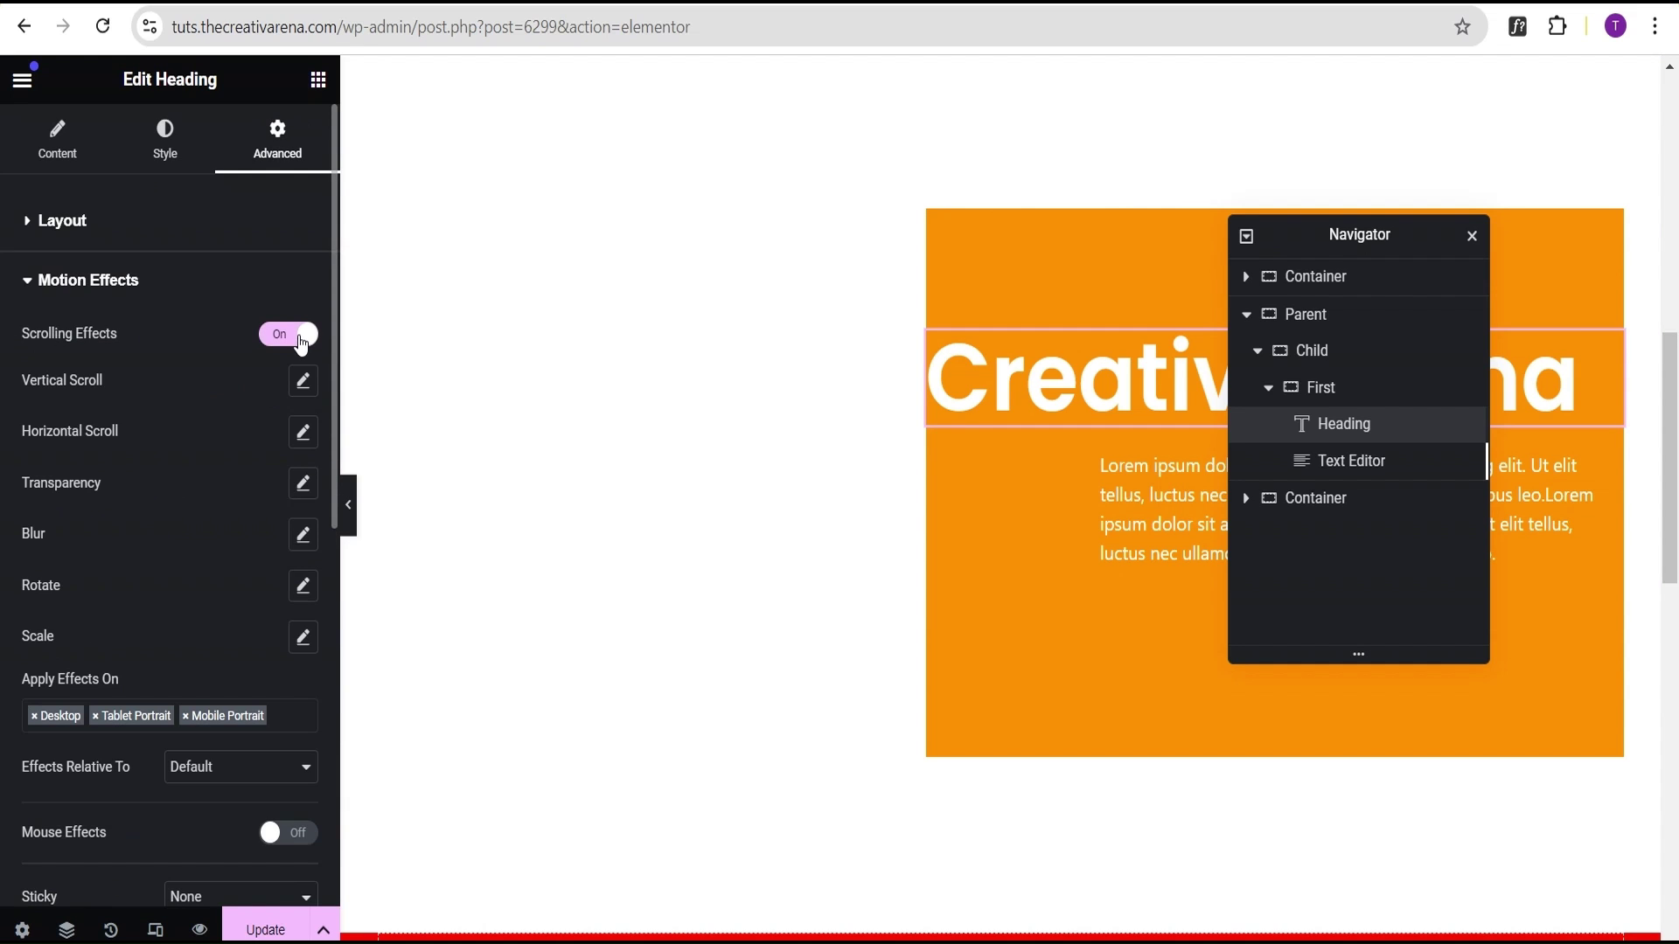
left_click(302, 434)
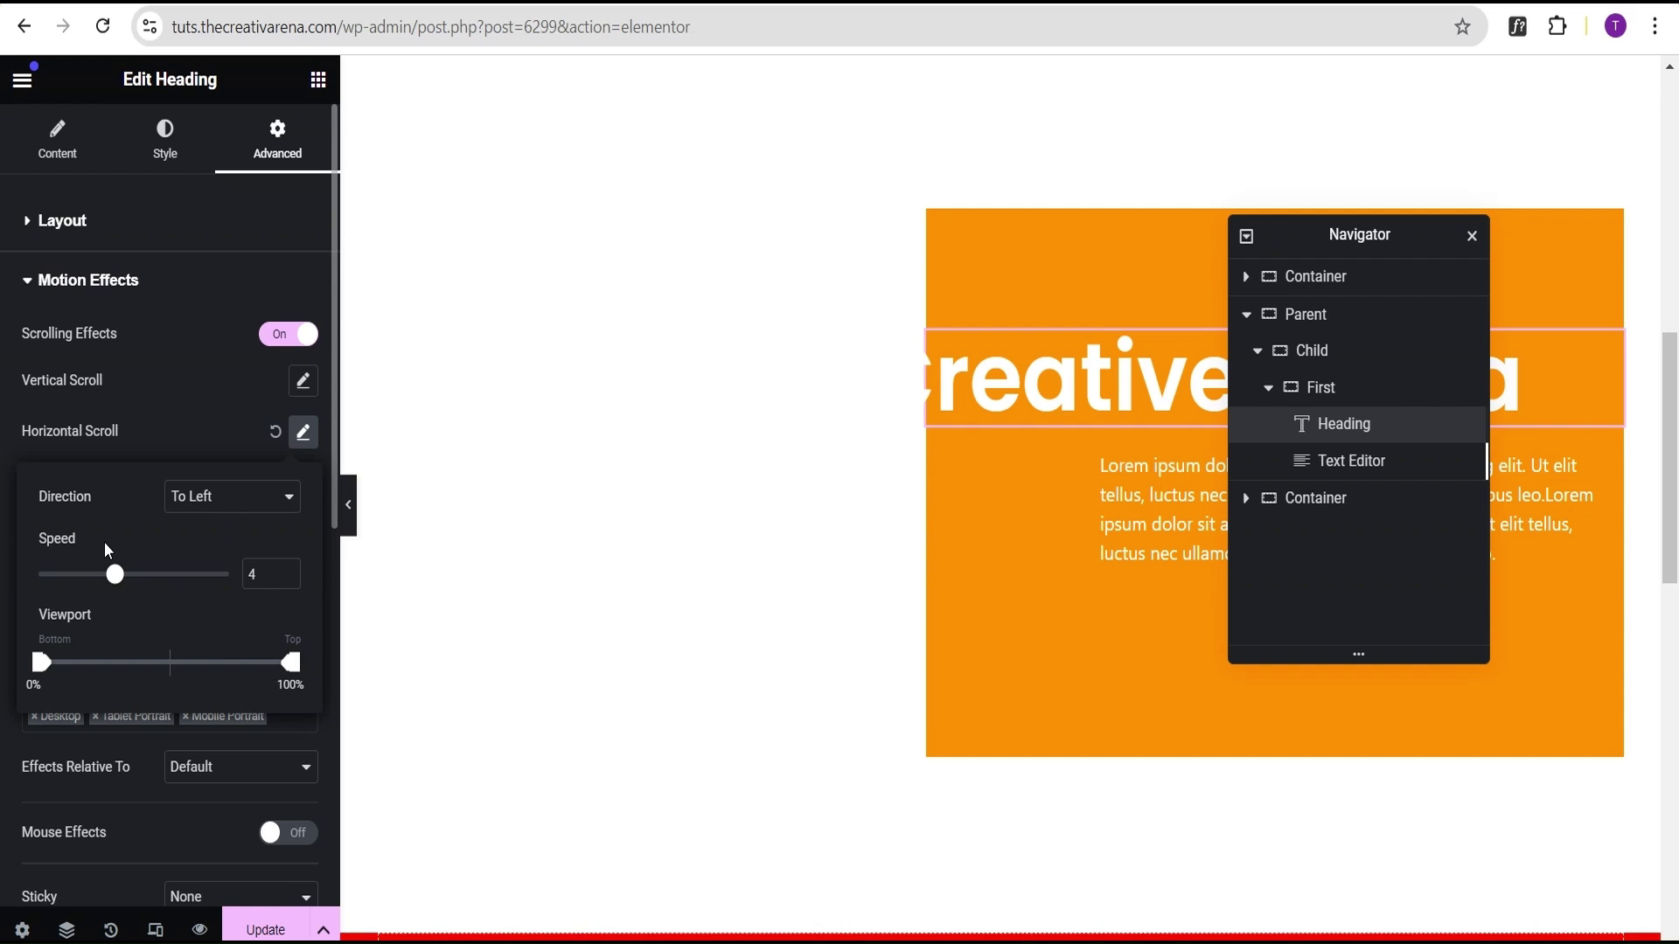
left_click(160, 427)
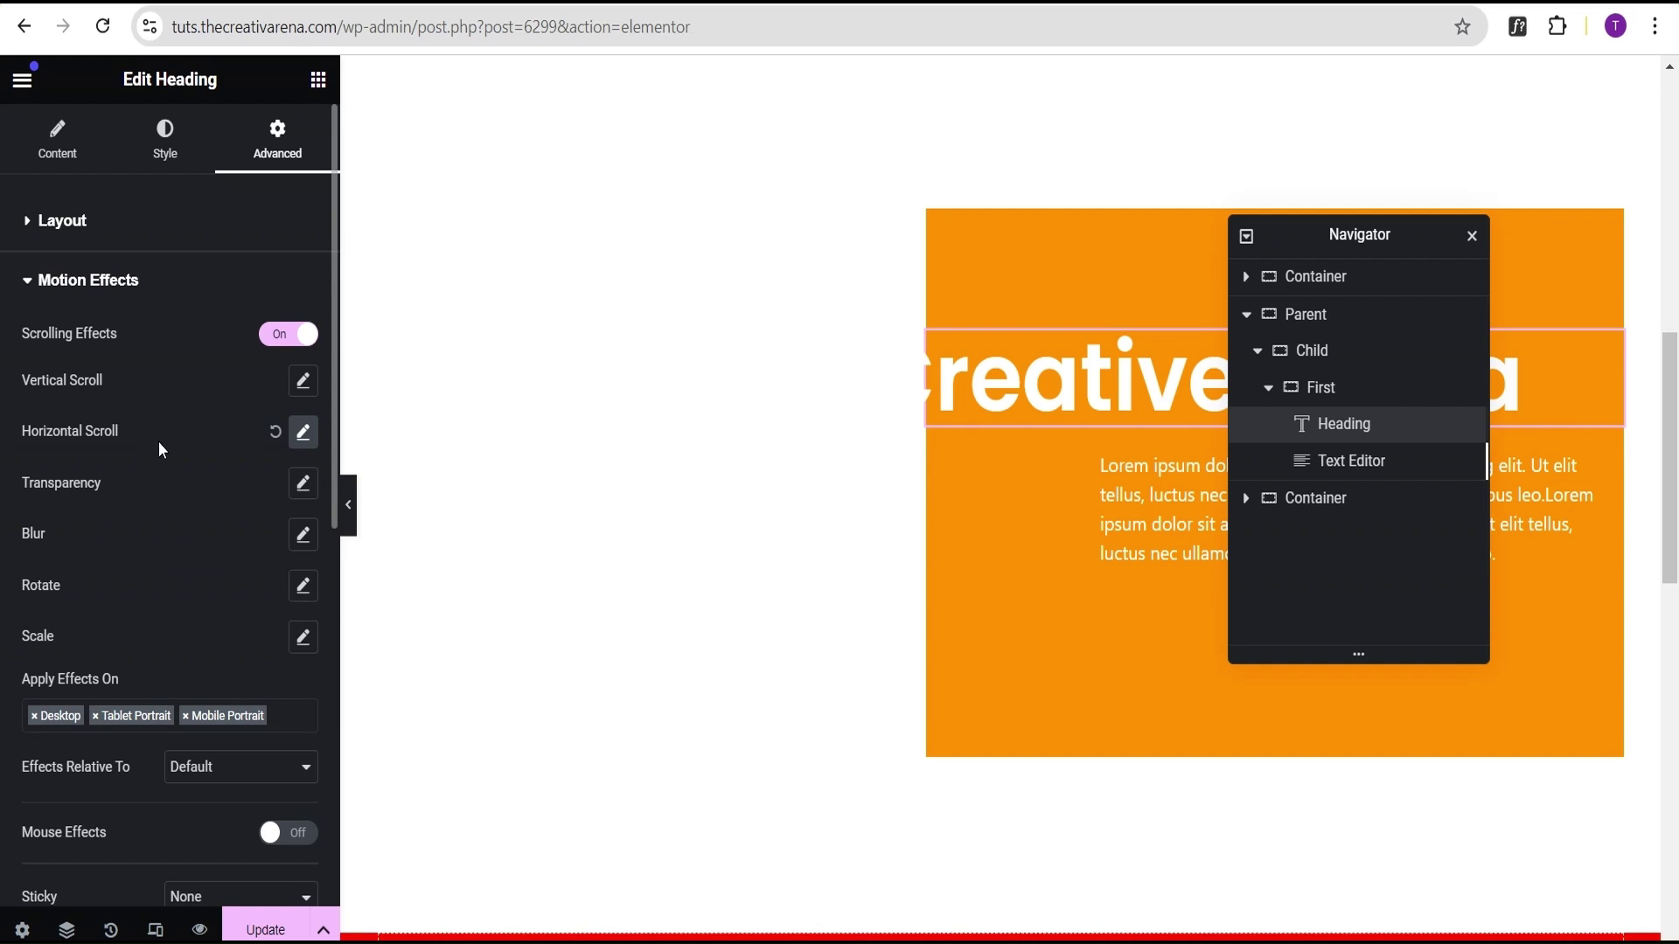
Preview the heading's horizontal movement over the orange box while scrolling the page in both directions.
left_click(348, 505)
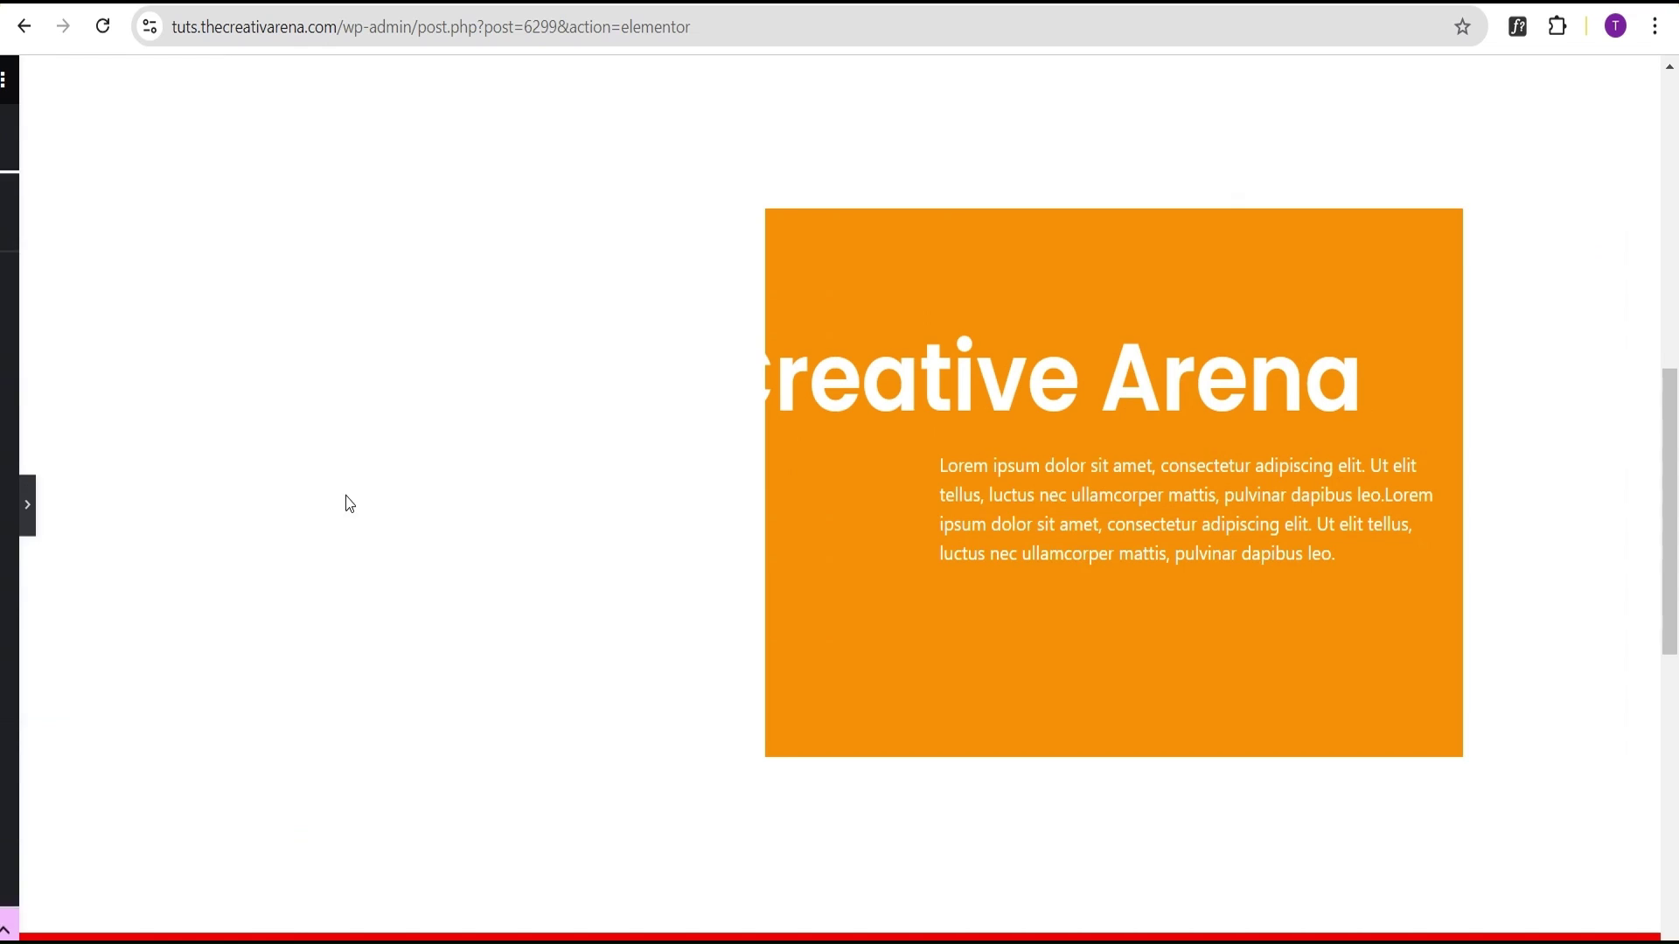
scroll(1259, 149, "down", 3)
scroll(1262, 149, "up", 5)
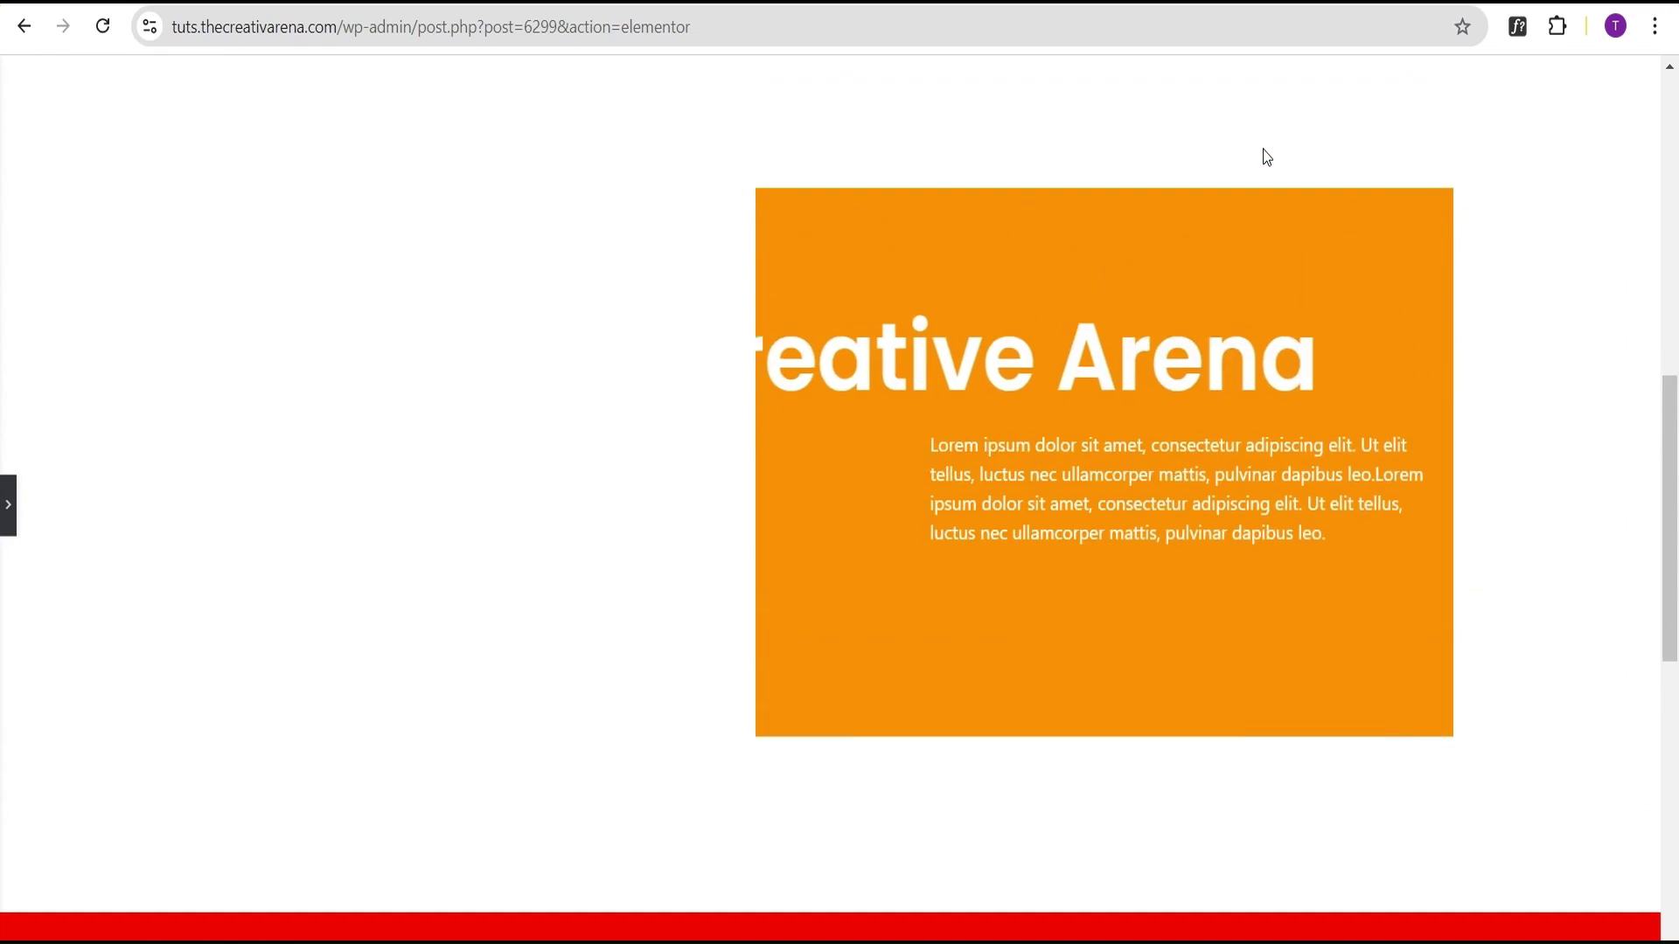
scroll(1264, 150, "up", 4)
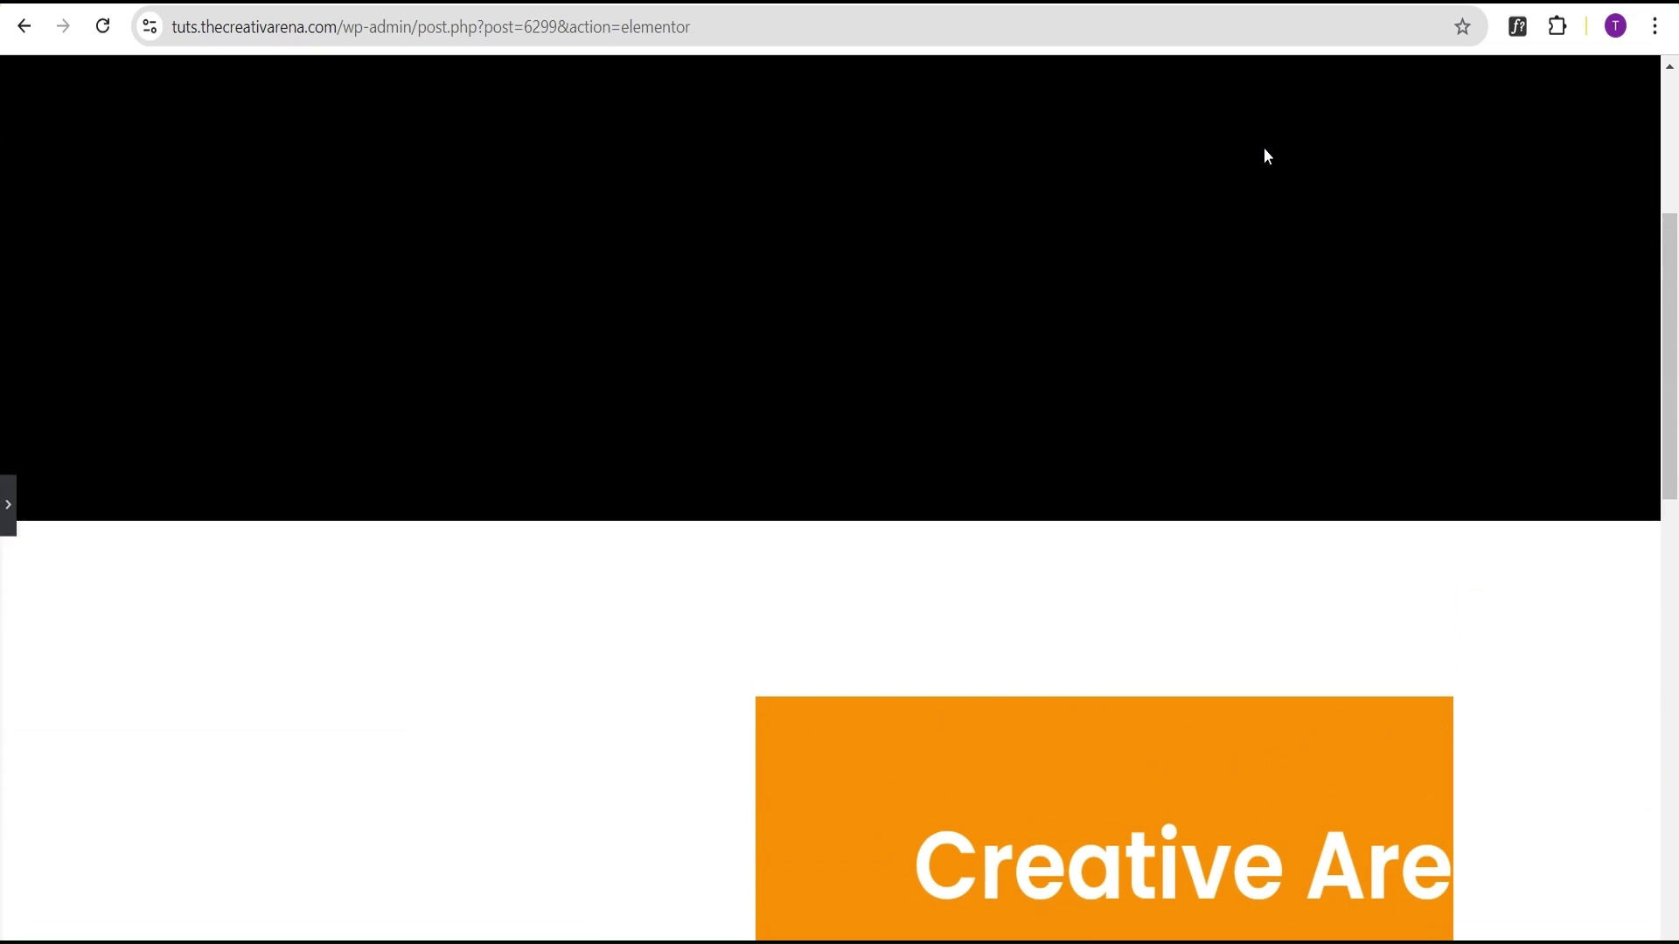
scroll(1264, 150, "down", 5)
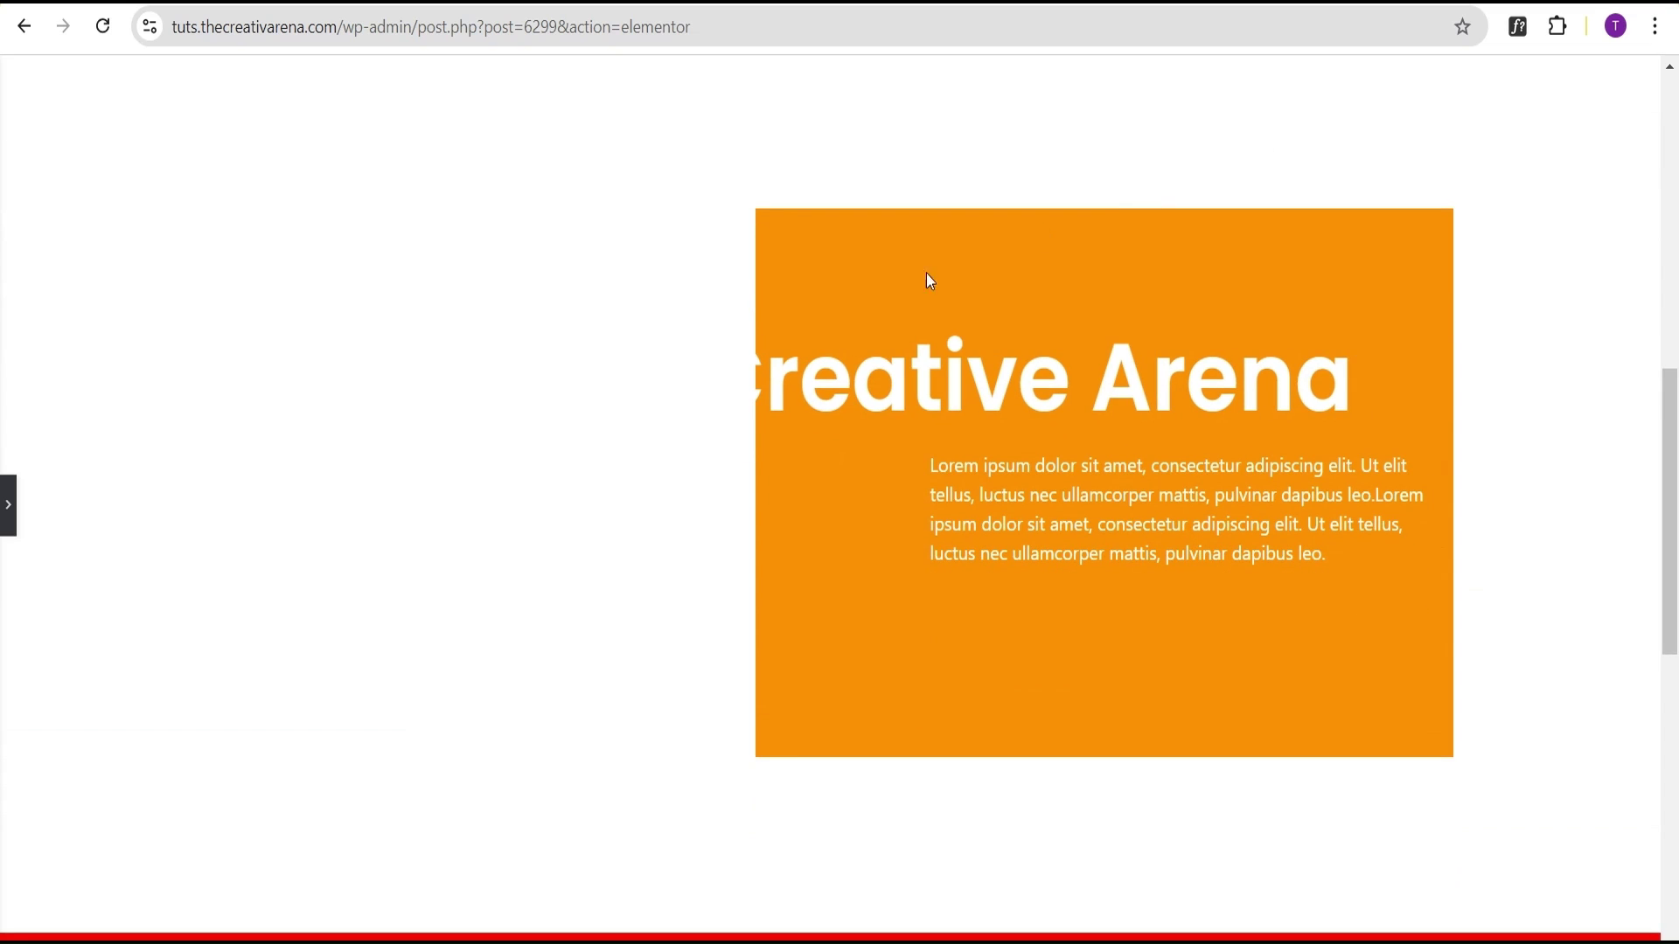
left_click(6, 486)
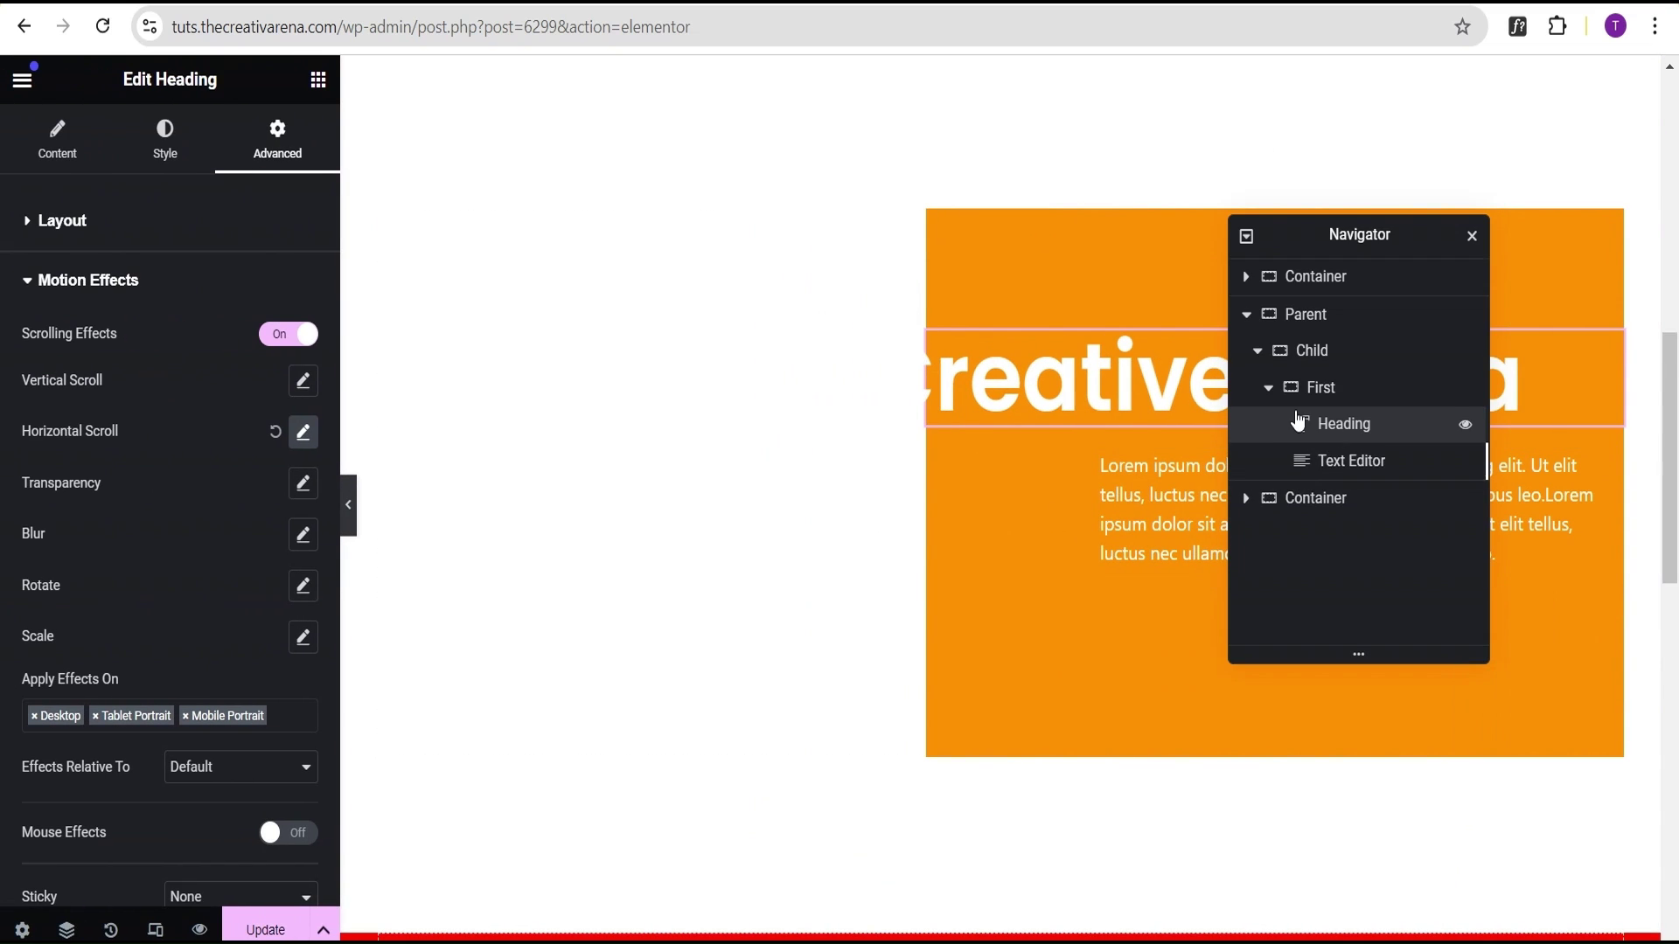
Duplicate the First container inside Child and rename the copy Second.
left_click(1269, 391)
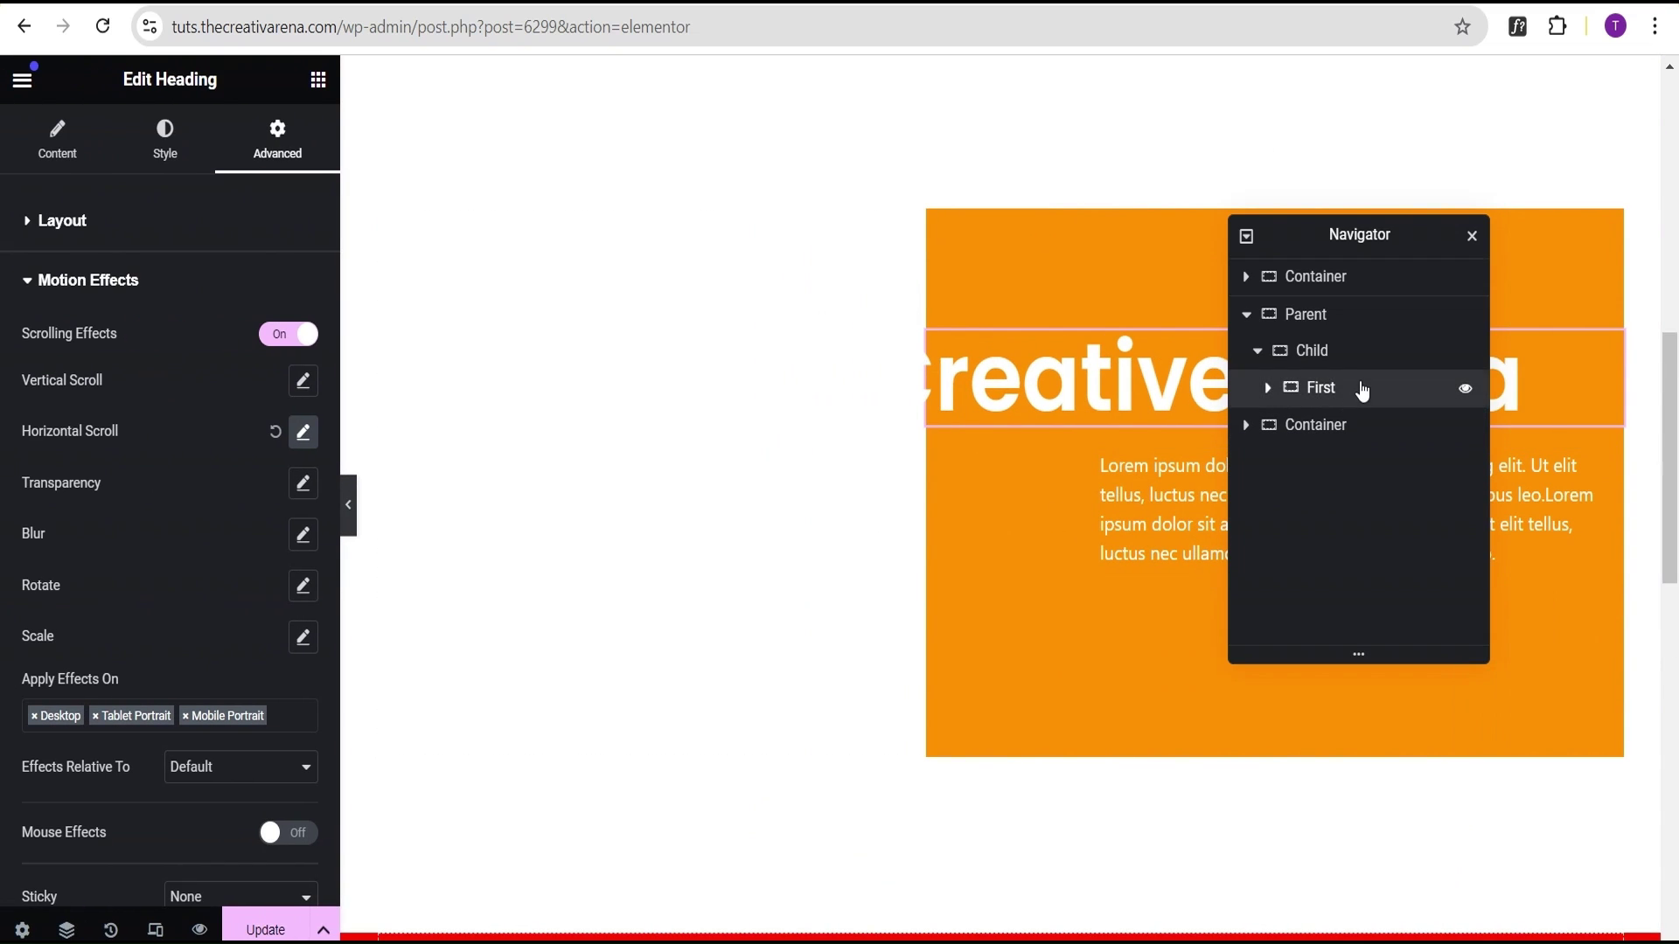
left_click(1316, 392)
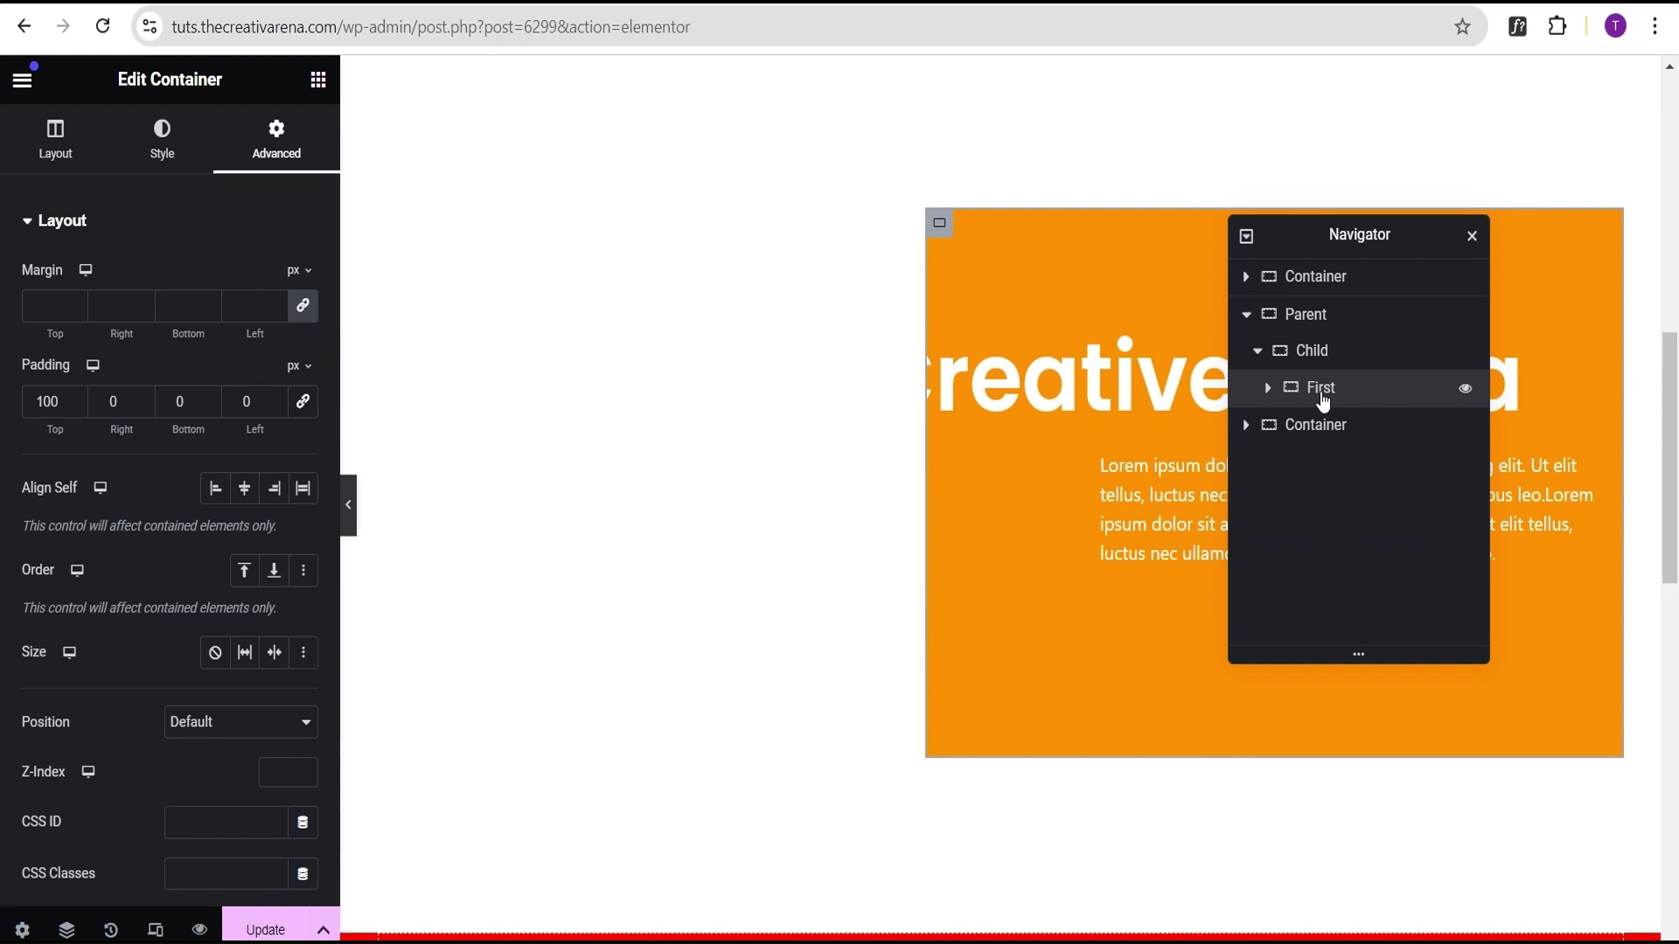
right_click(1351, 399)
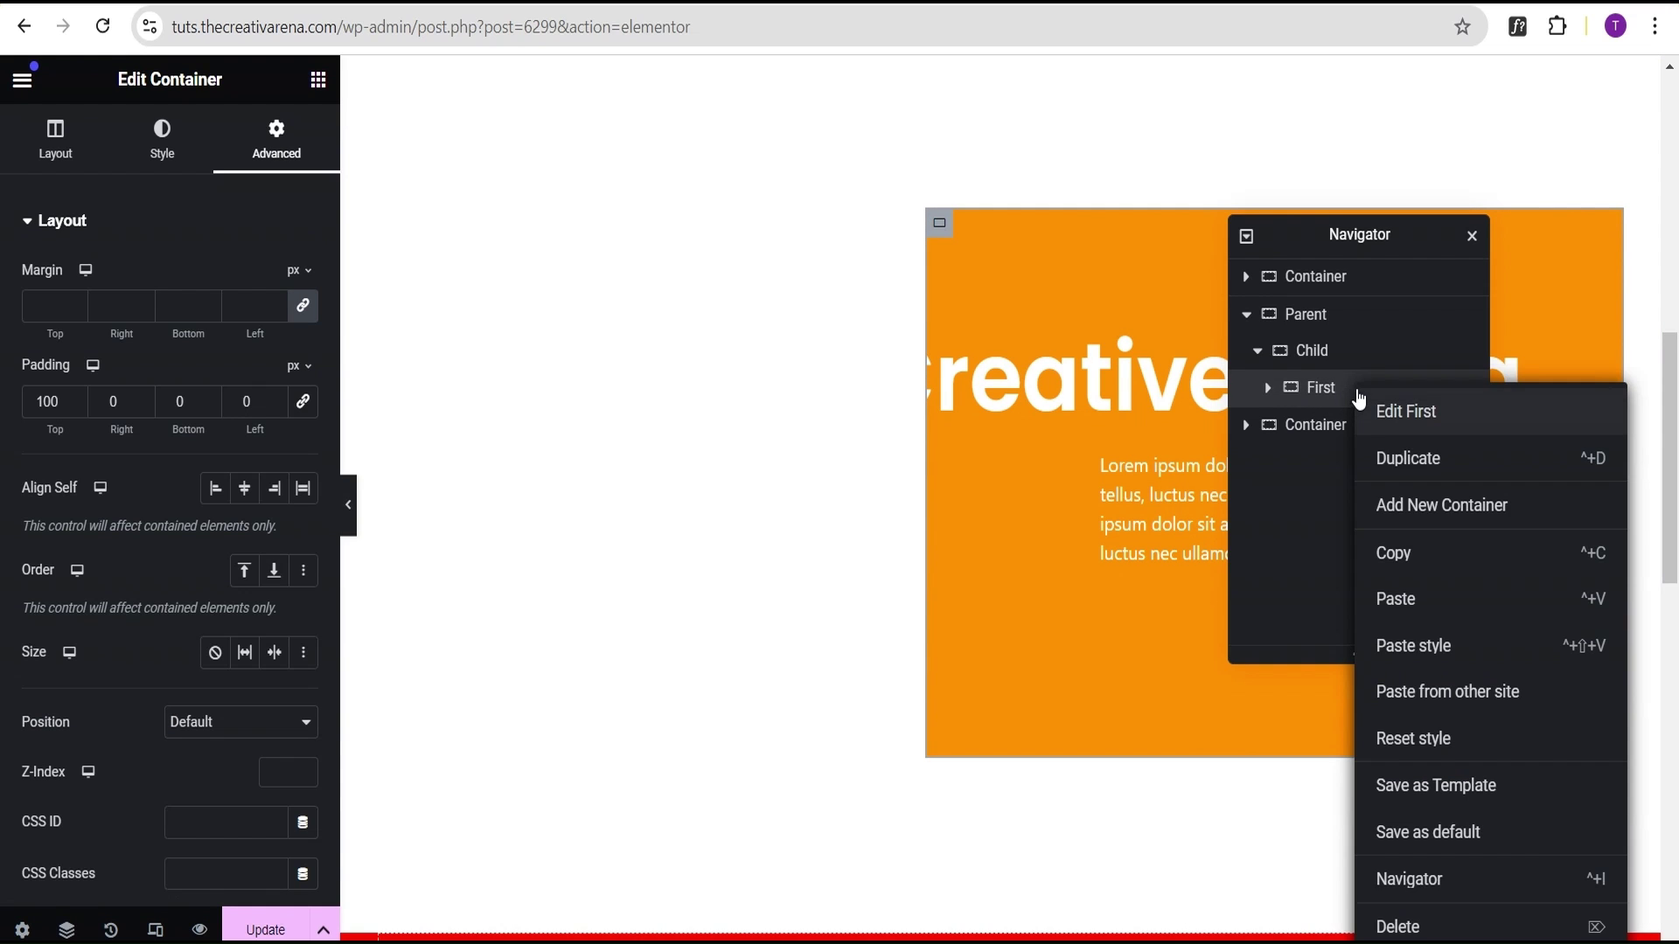
left_click(1399, 458)
double_click(1321, 428)
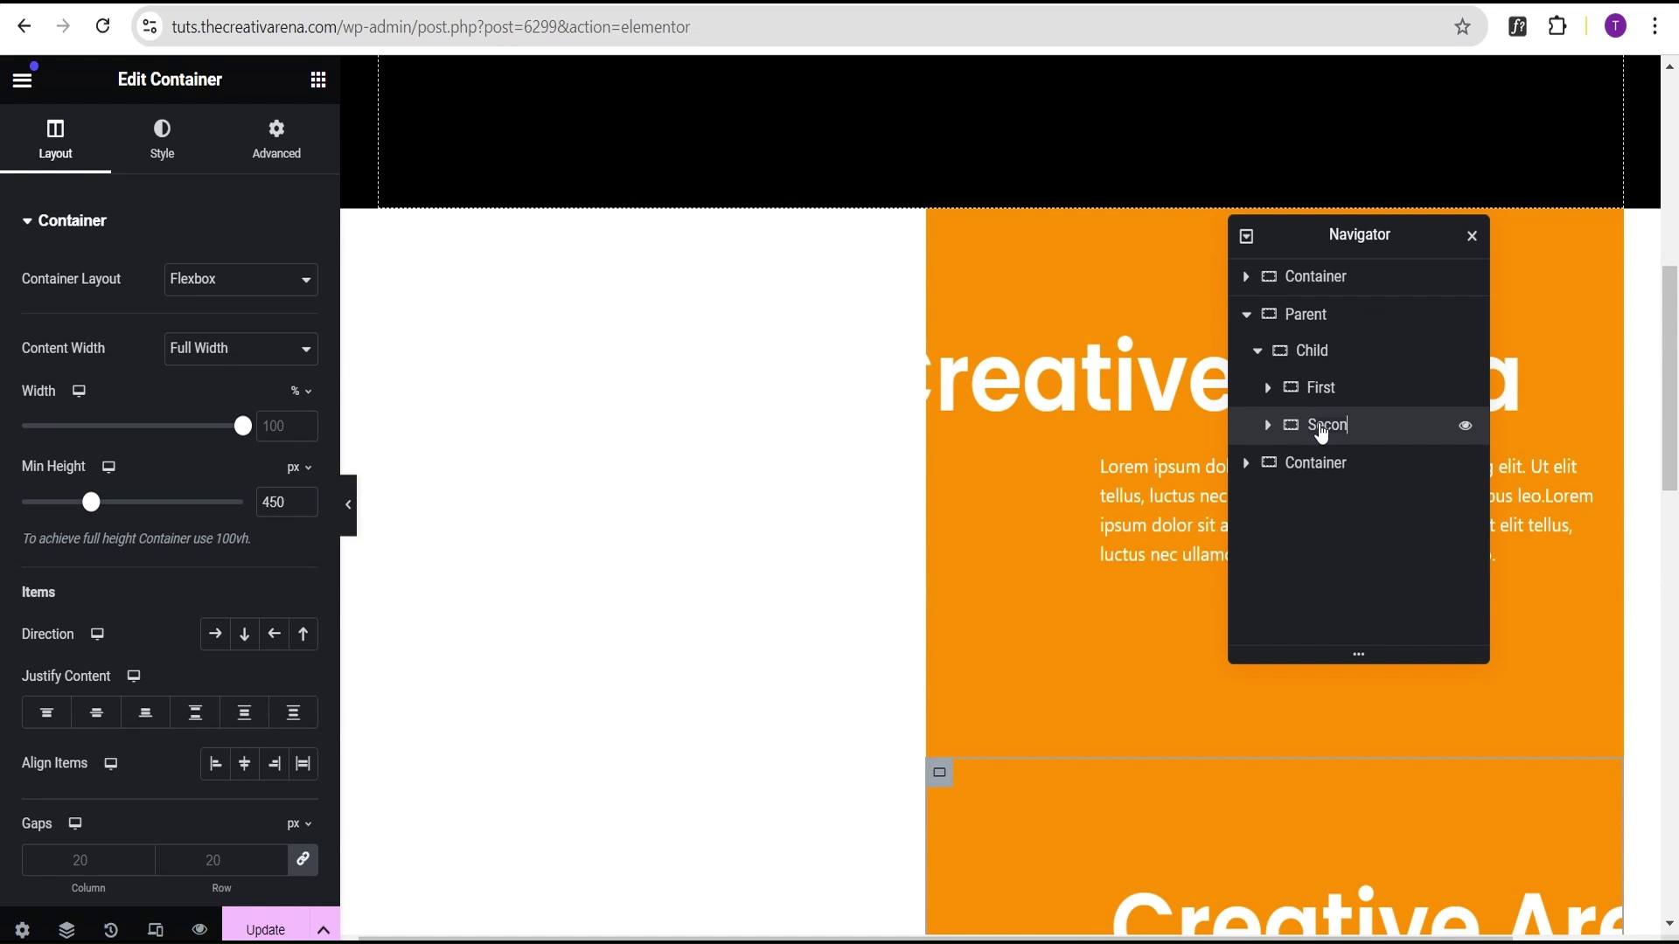
key("Return")
Set the Second container's background colour to white, #FFFFFF.
scroll(1077, 539, "down", 2)
scroll(1074, 532, "down", 4)
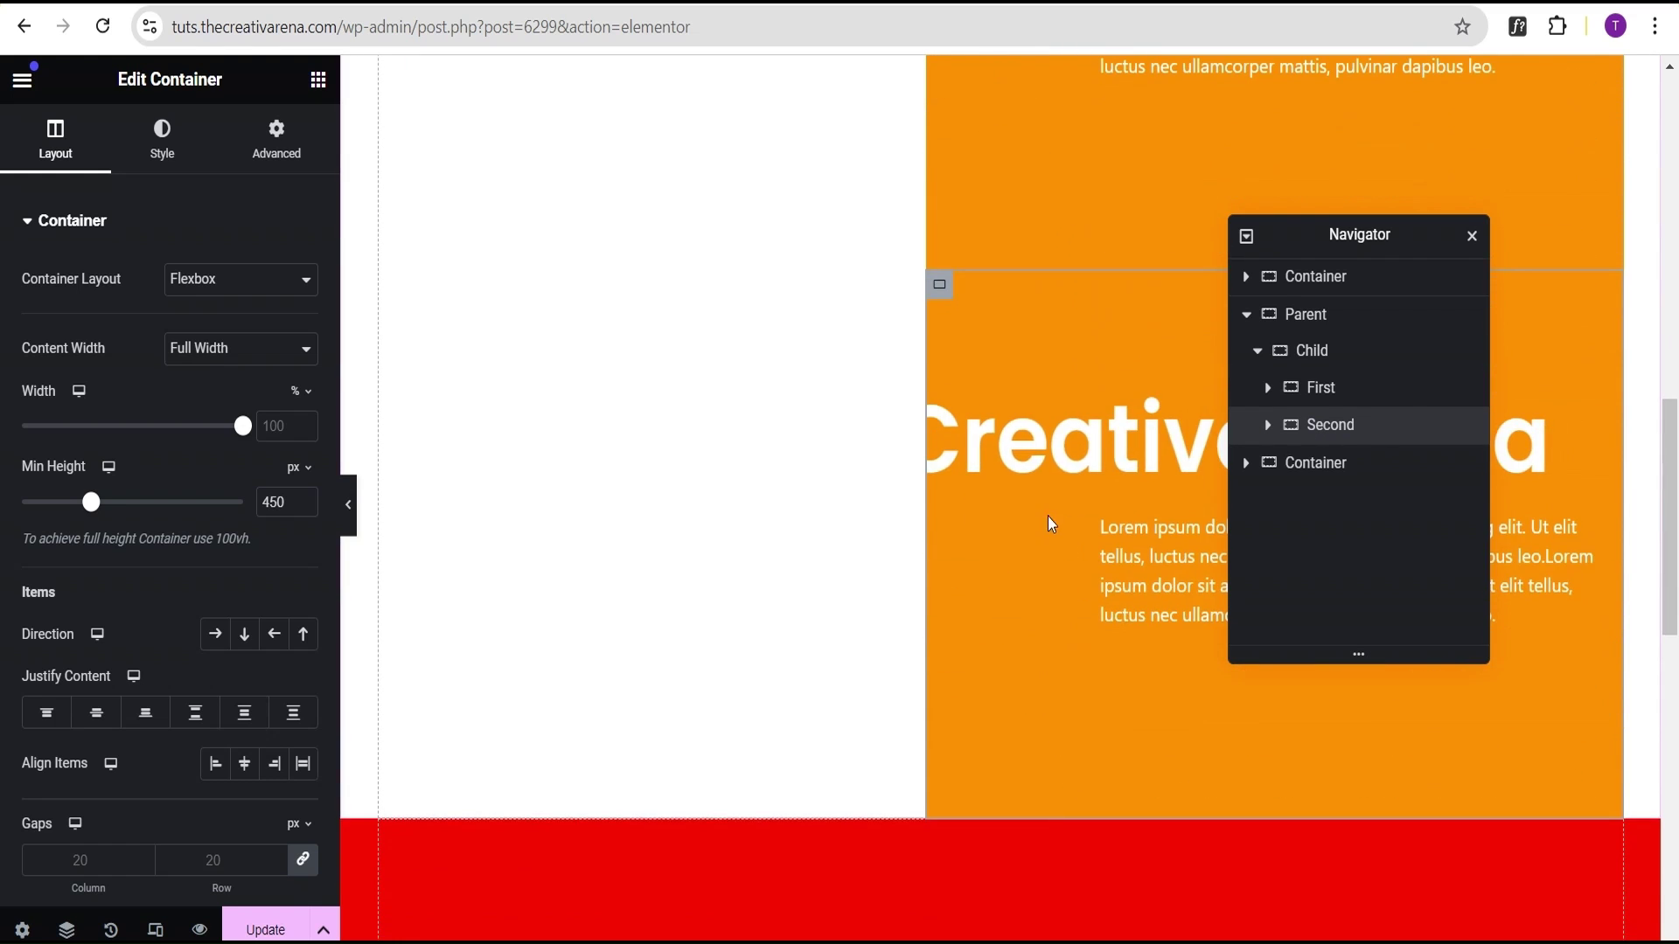
scroll(1047, 516, "up", 3)
scroll(1044, 516, "up", 3)
scroll(1039, 525, "down", 6)
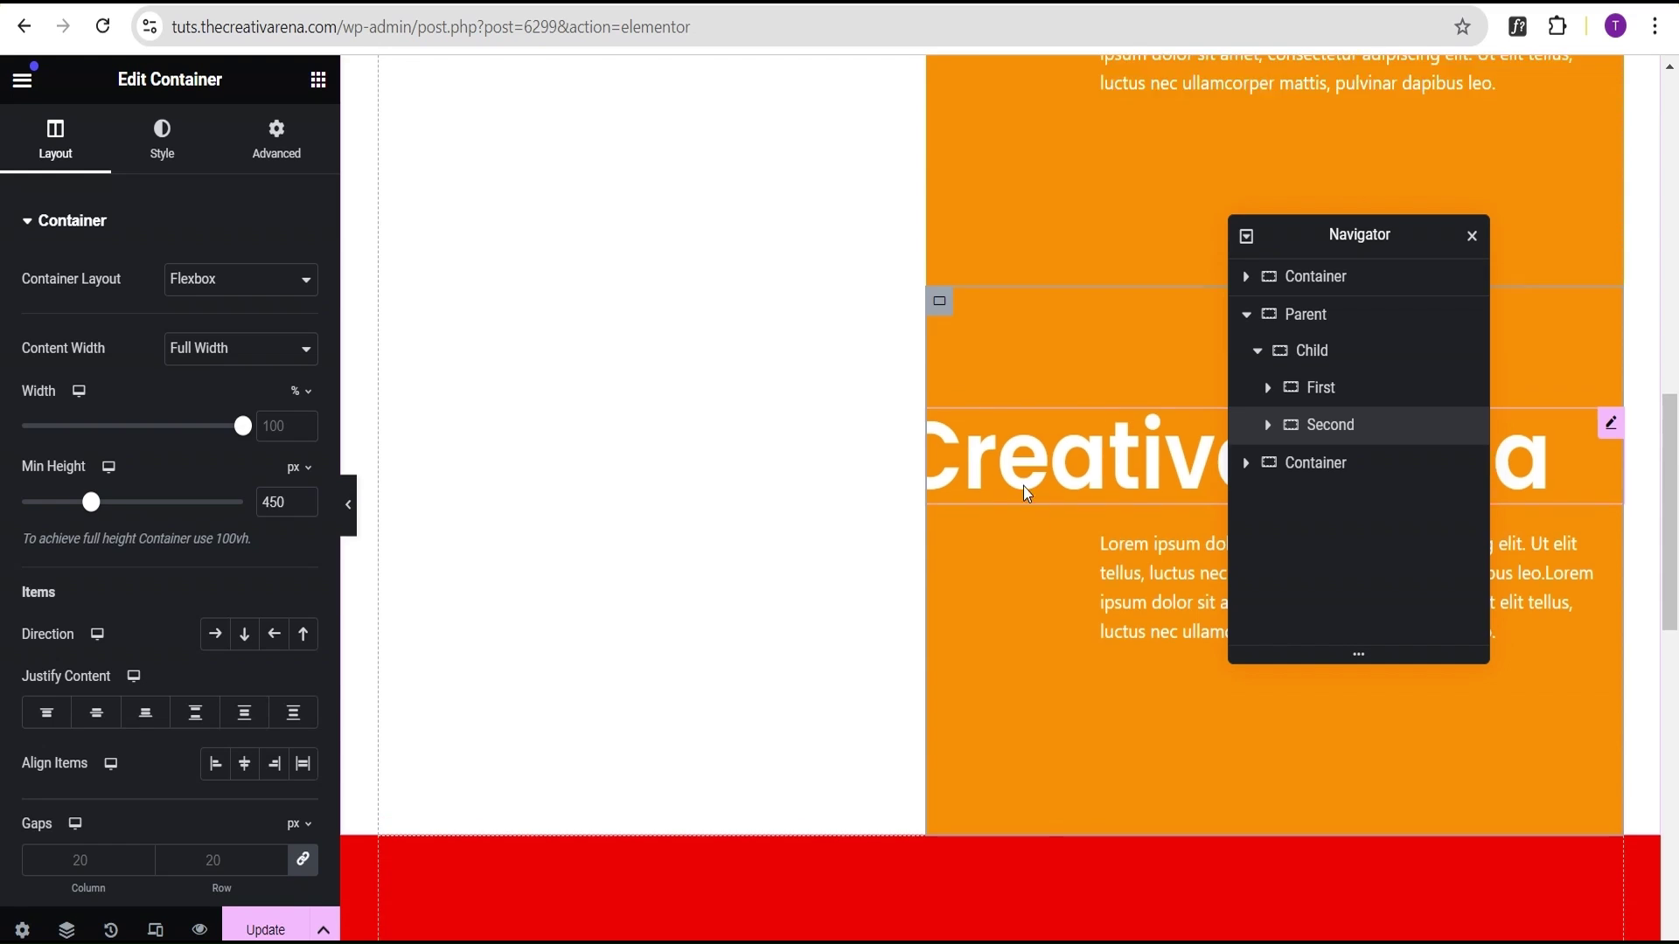
scroll(1023, 486, "up", 2)
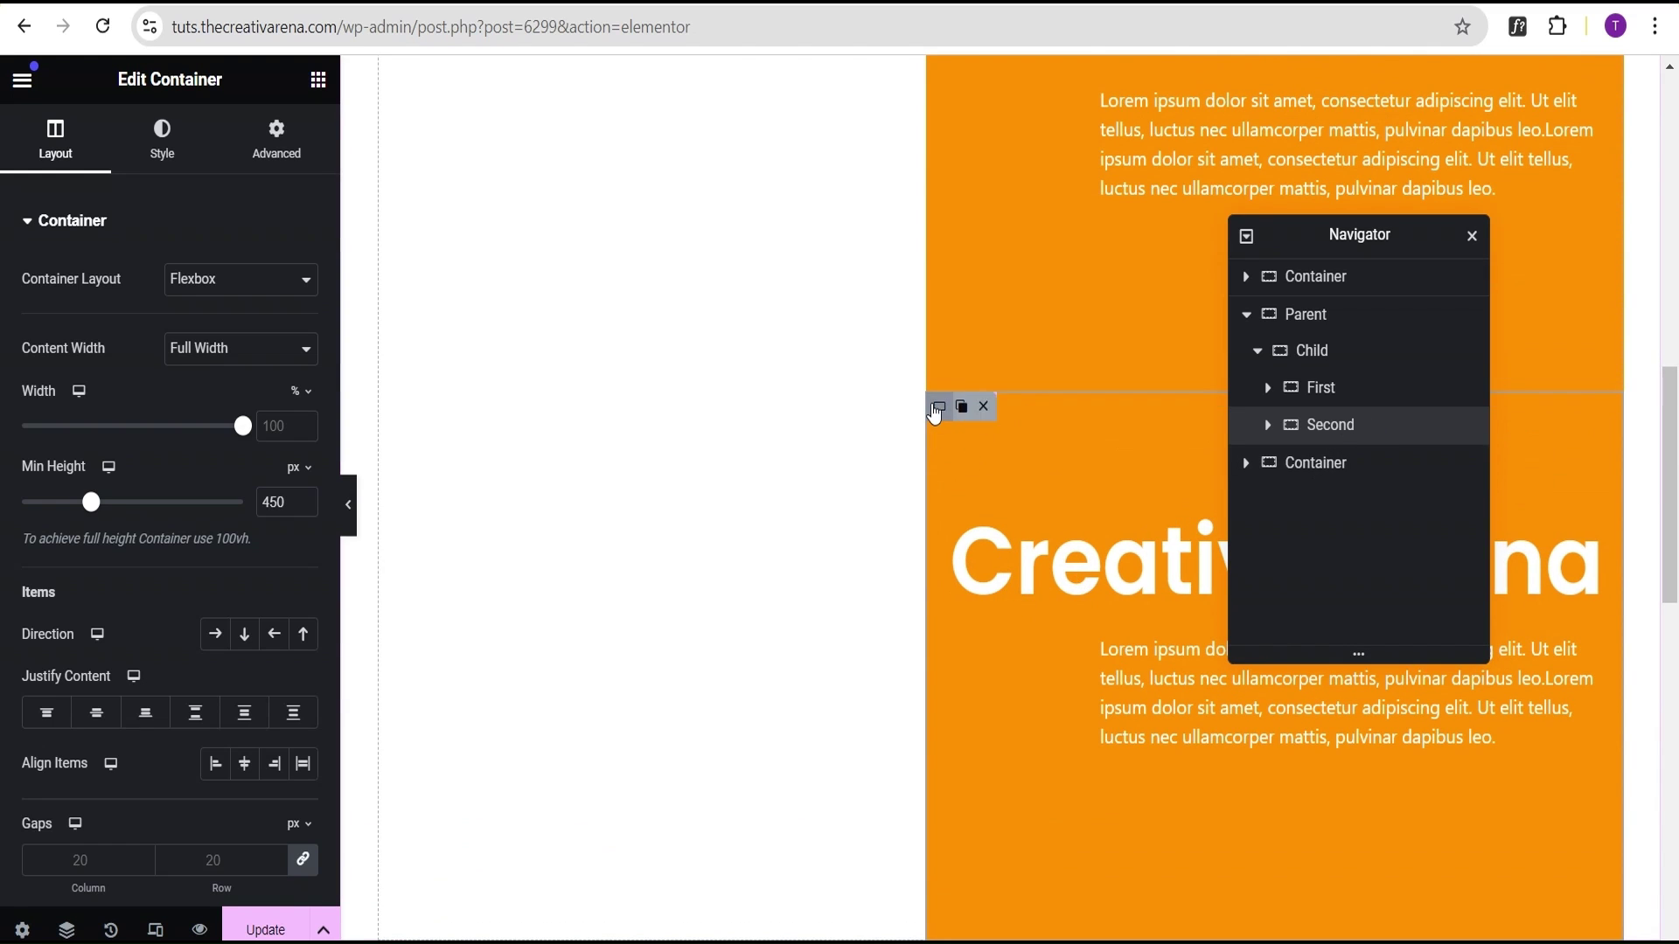
left_click(162, 148)
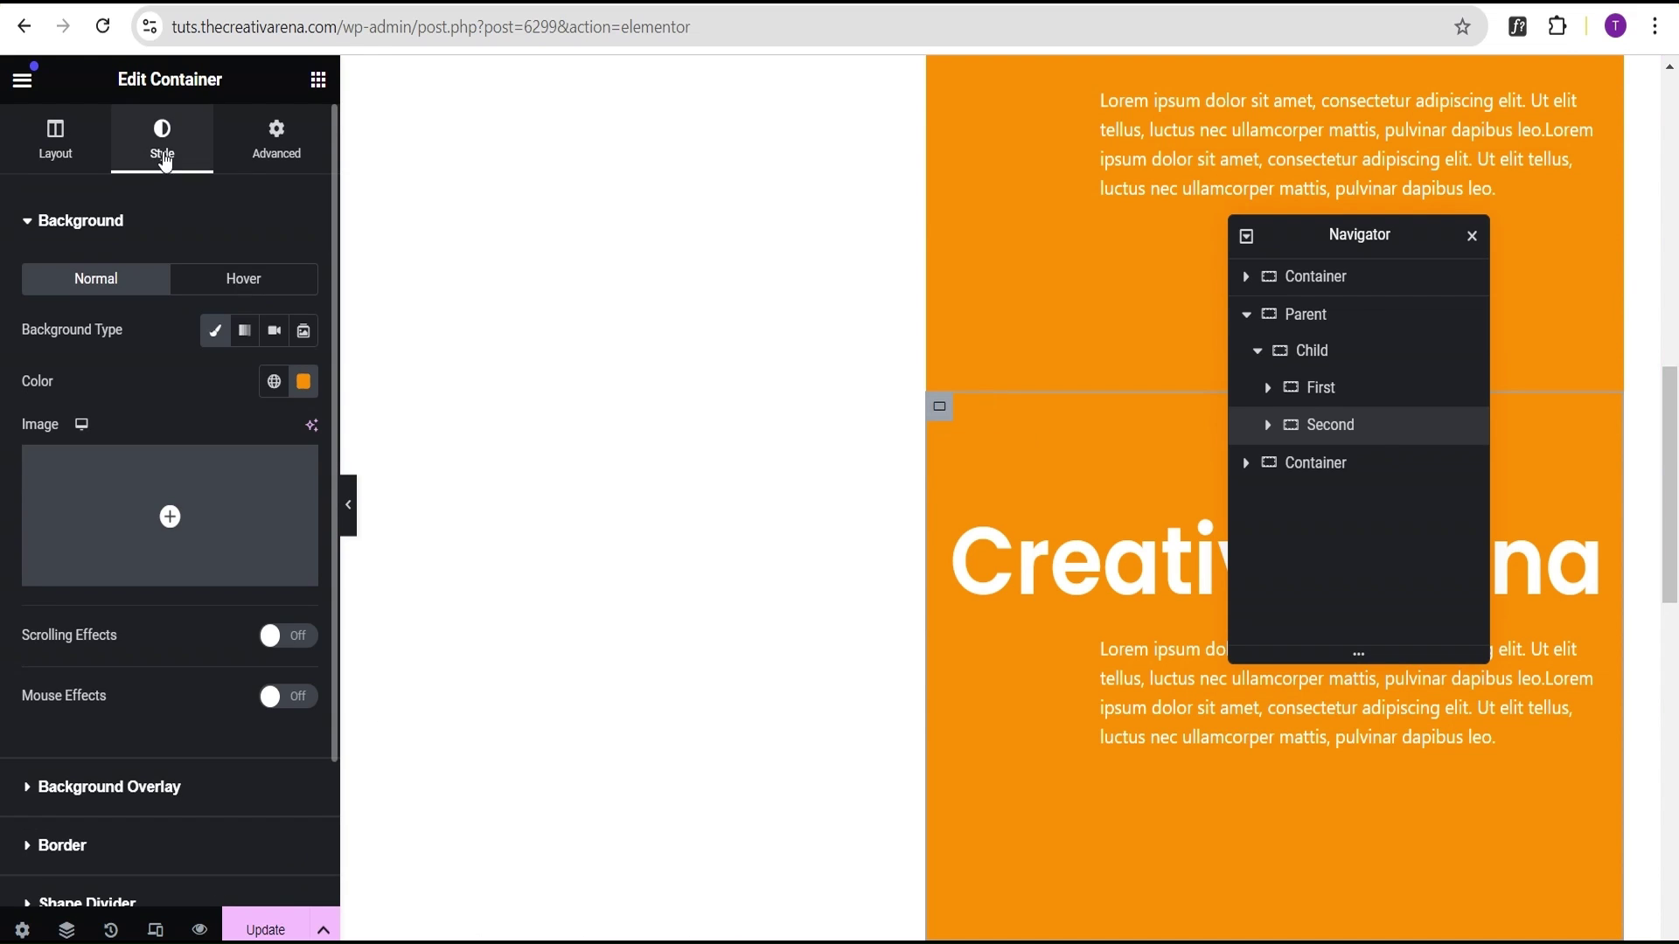
left_click(304, 383)
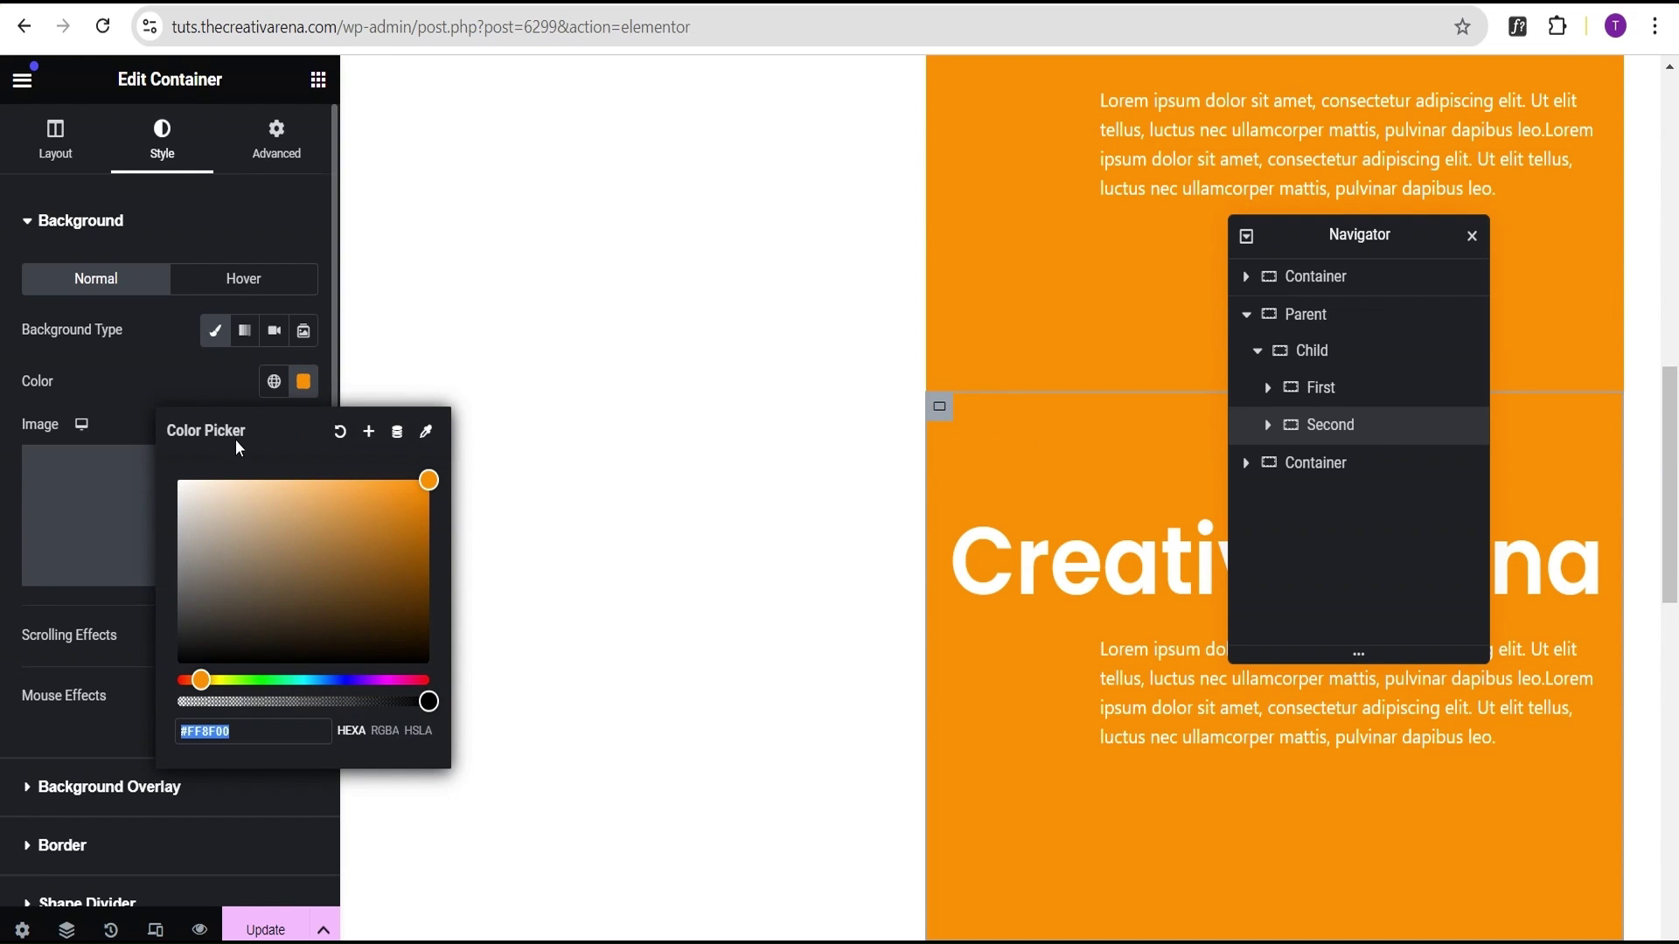
left_click_drag(426, 480, 191, 439)
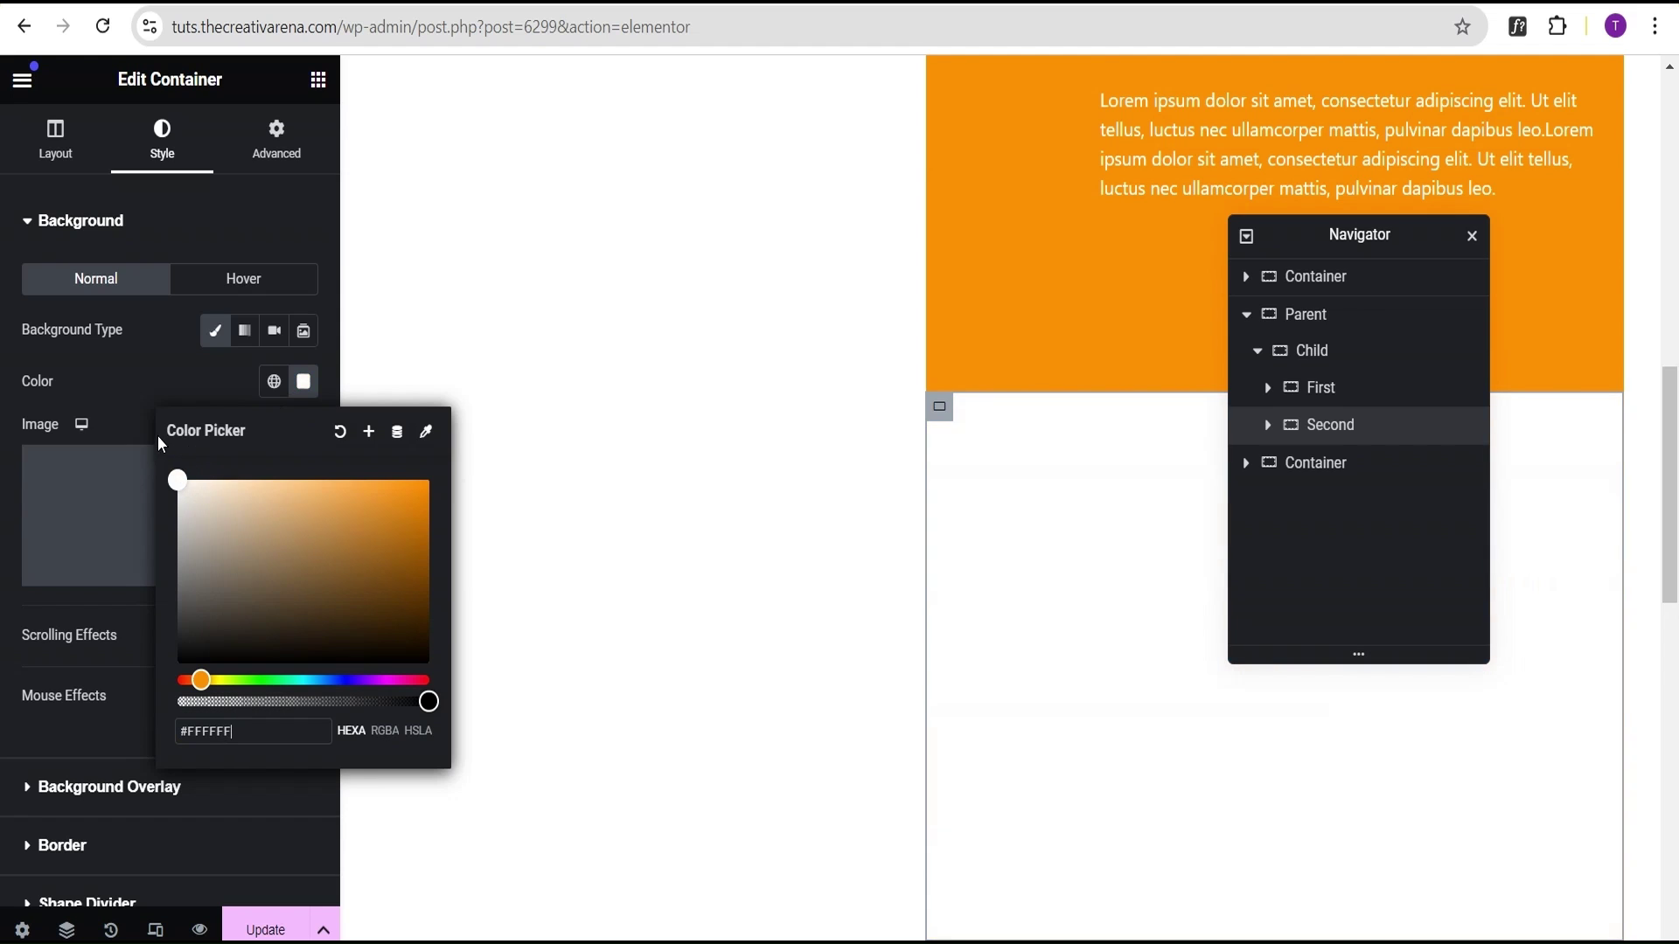
left_click(134, 360)
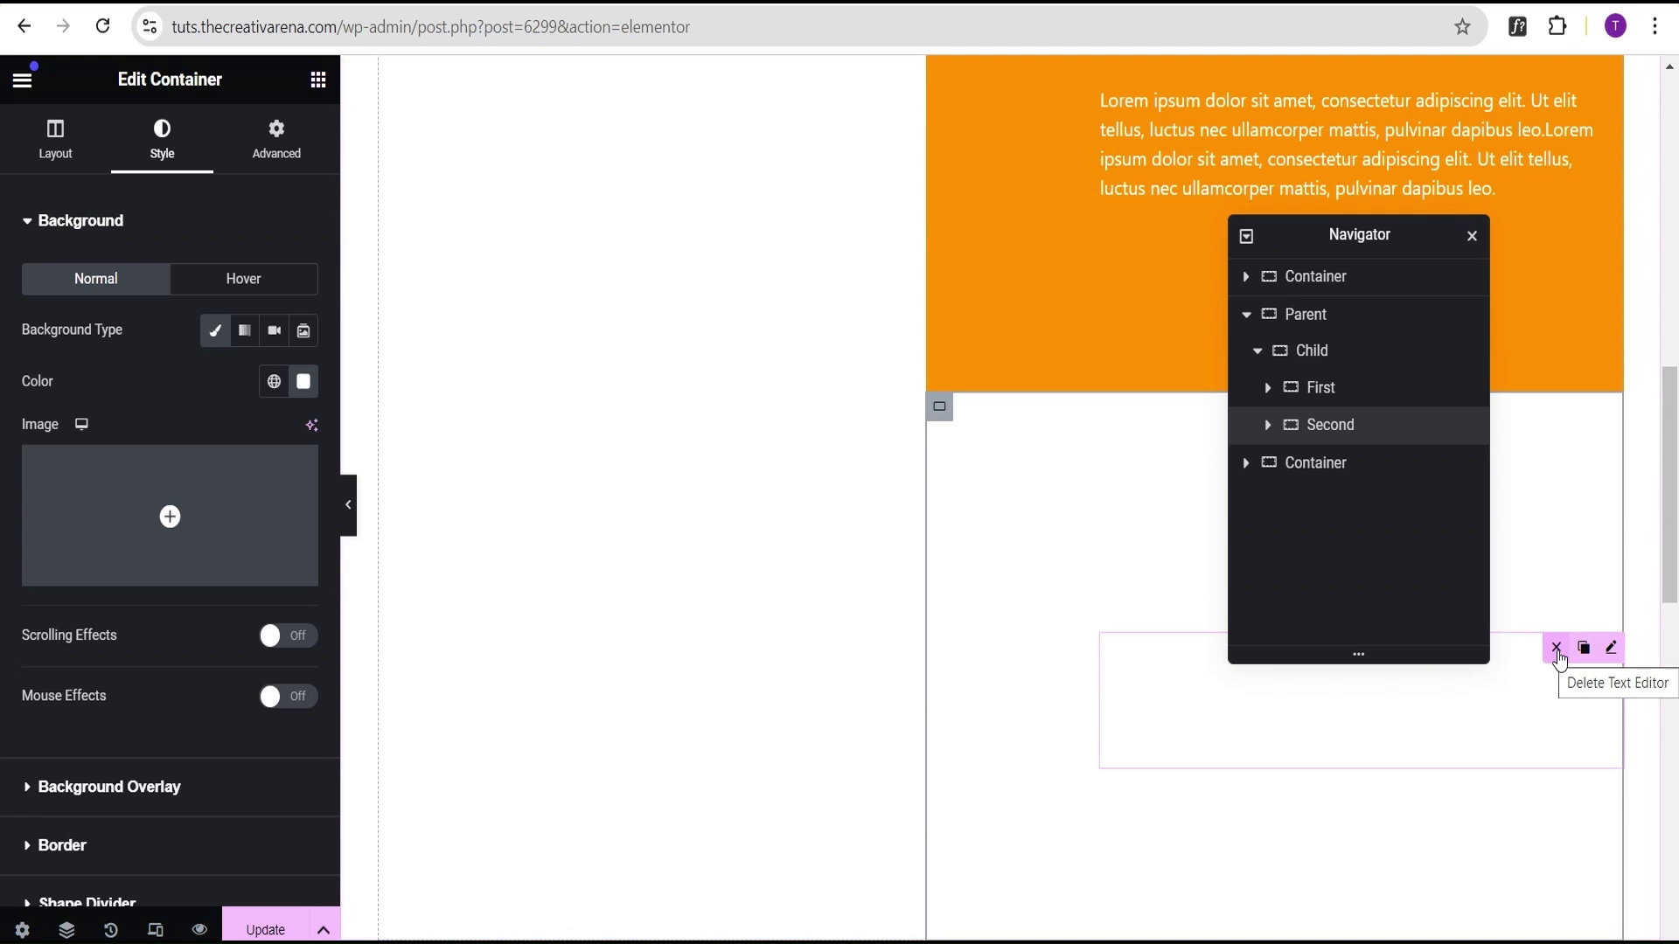
Delete the Text Editor widget from the Second container and set its heading's text colour to #FF8F00.
left_click(1558, 649)
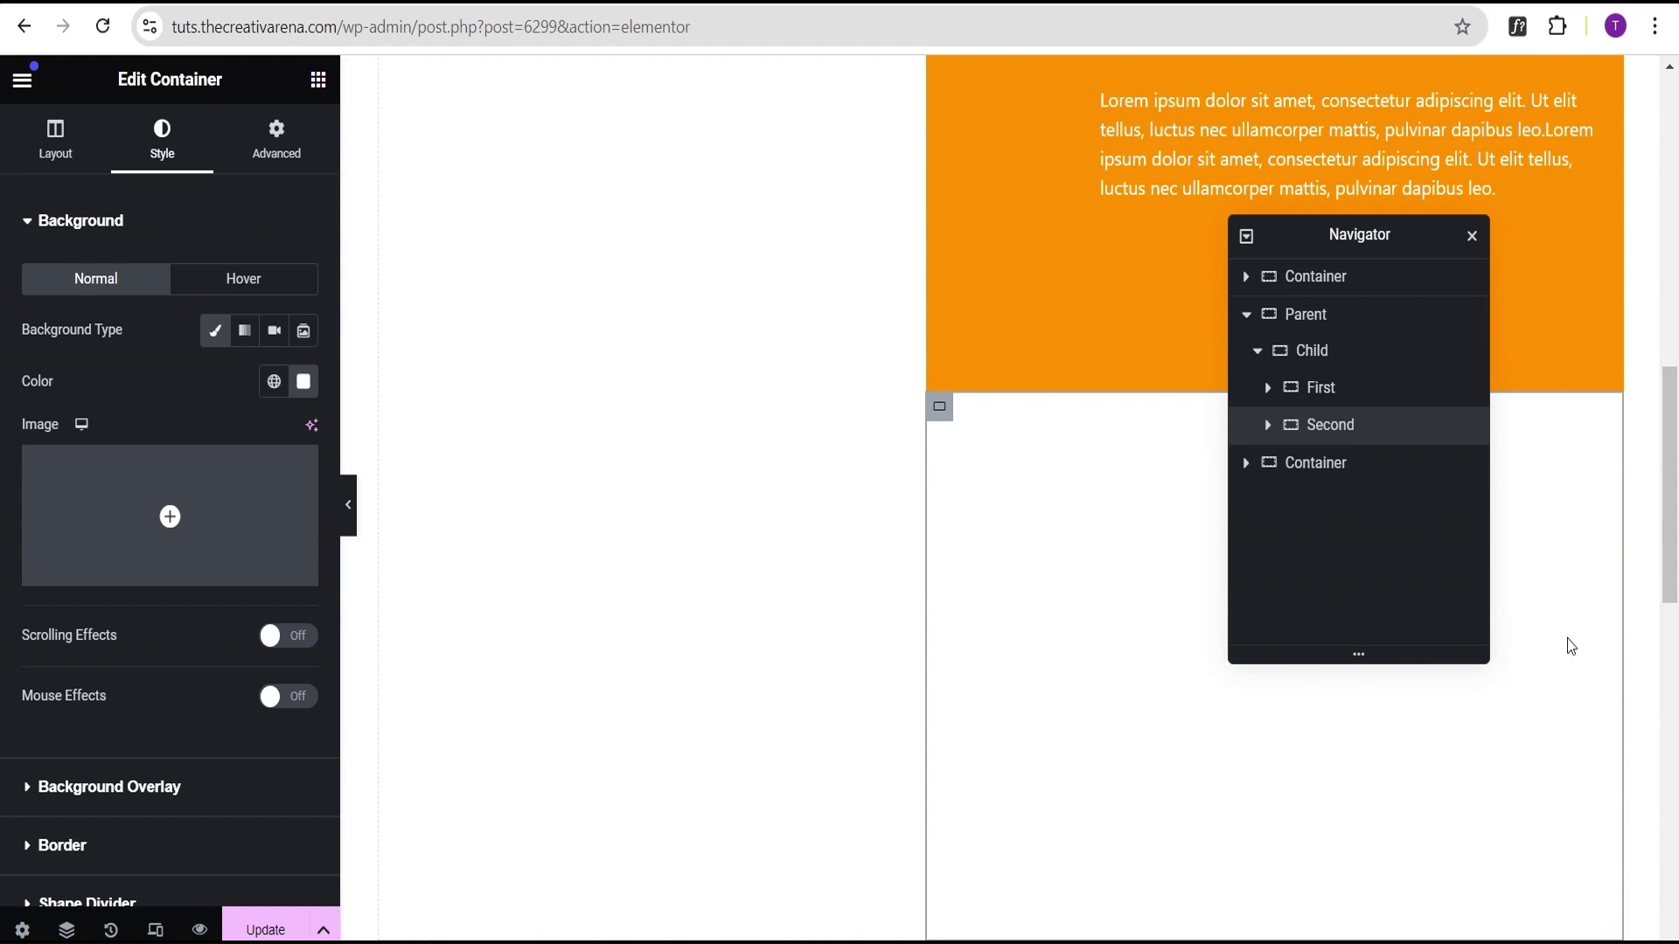
left_click(1268, 427)
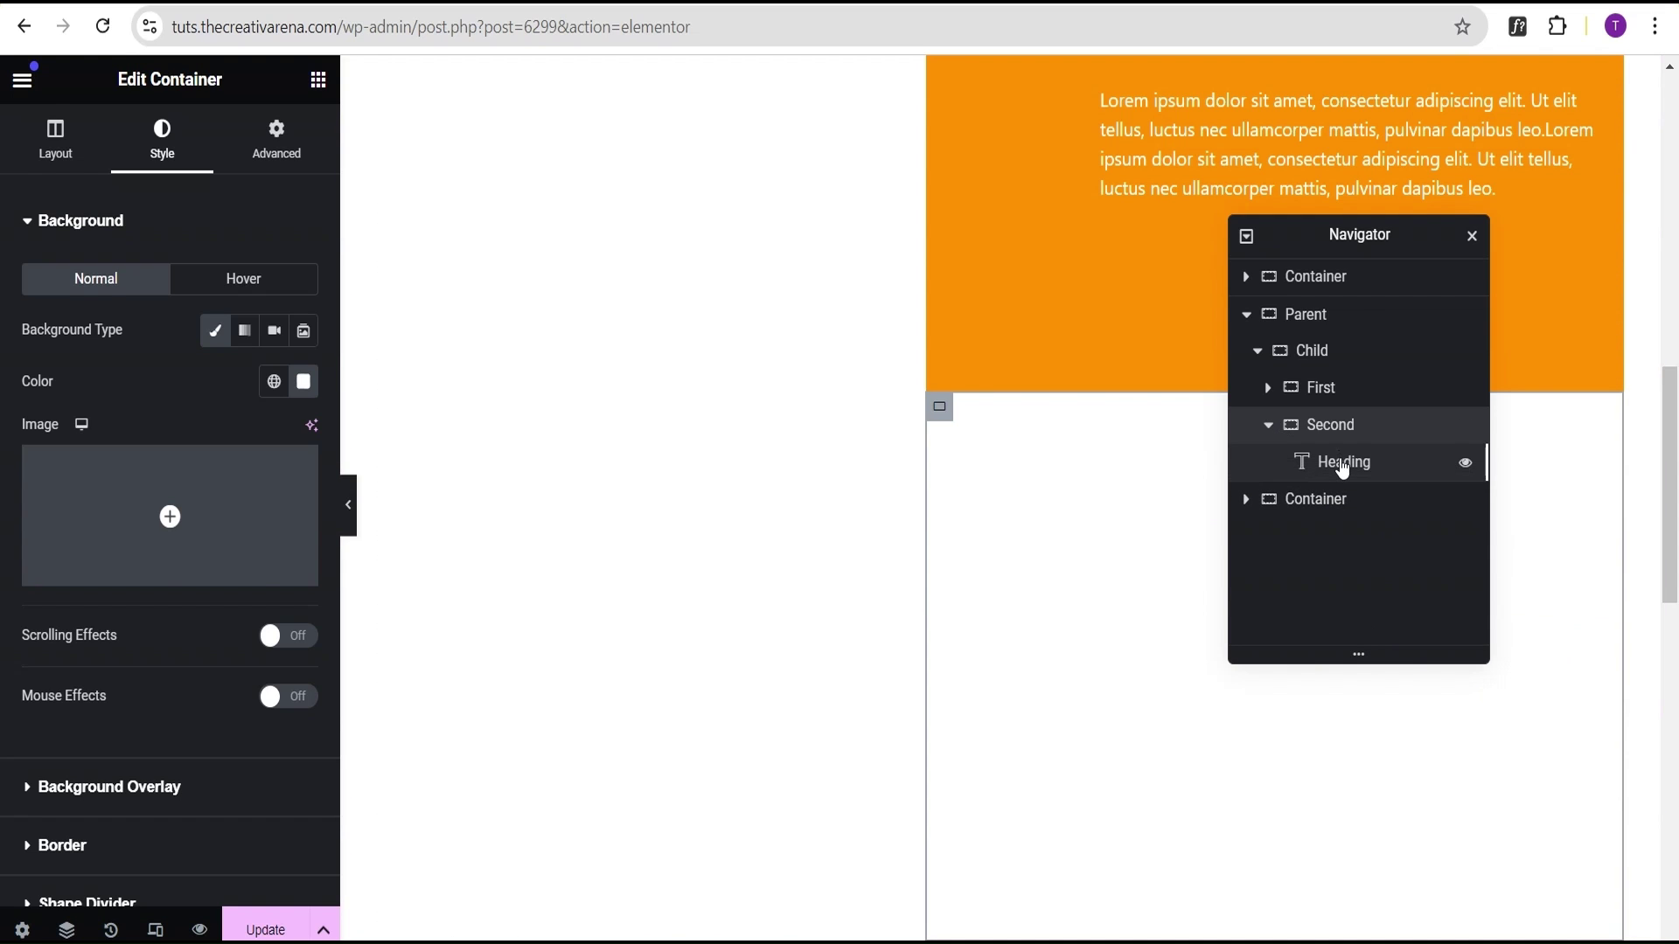
left_click(1342, 466)
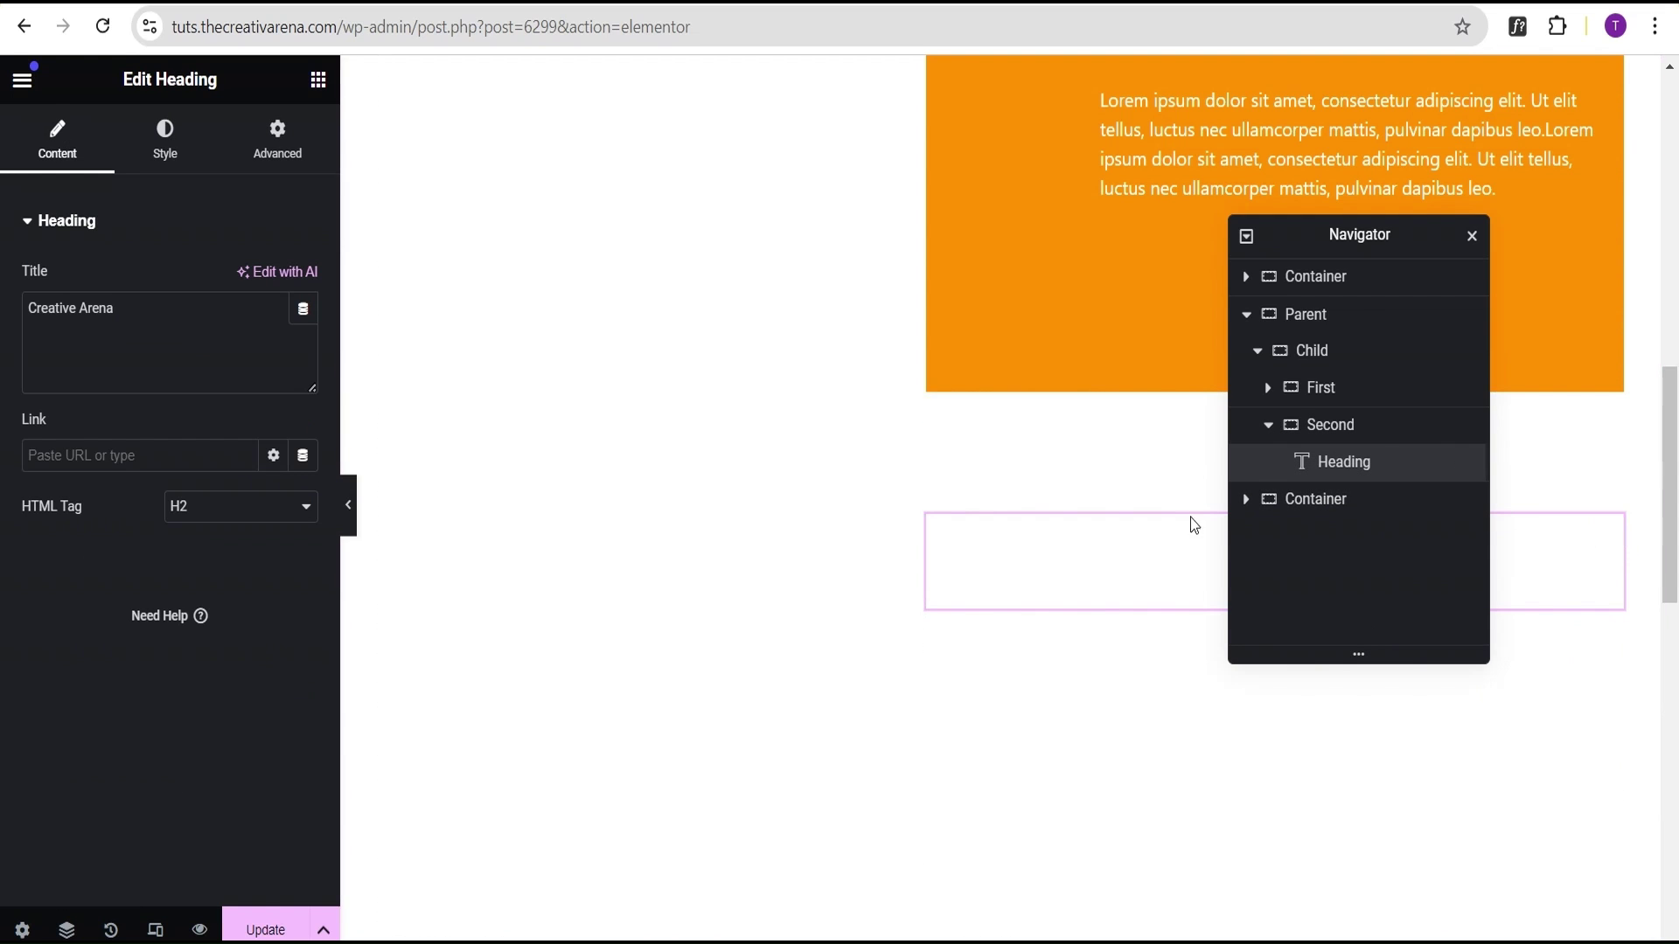
left_click(160, 162)
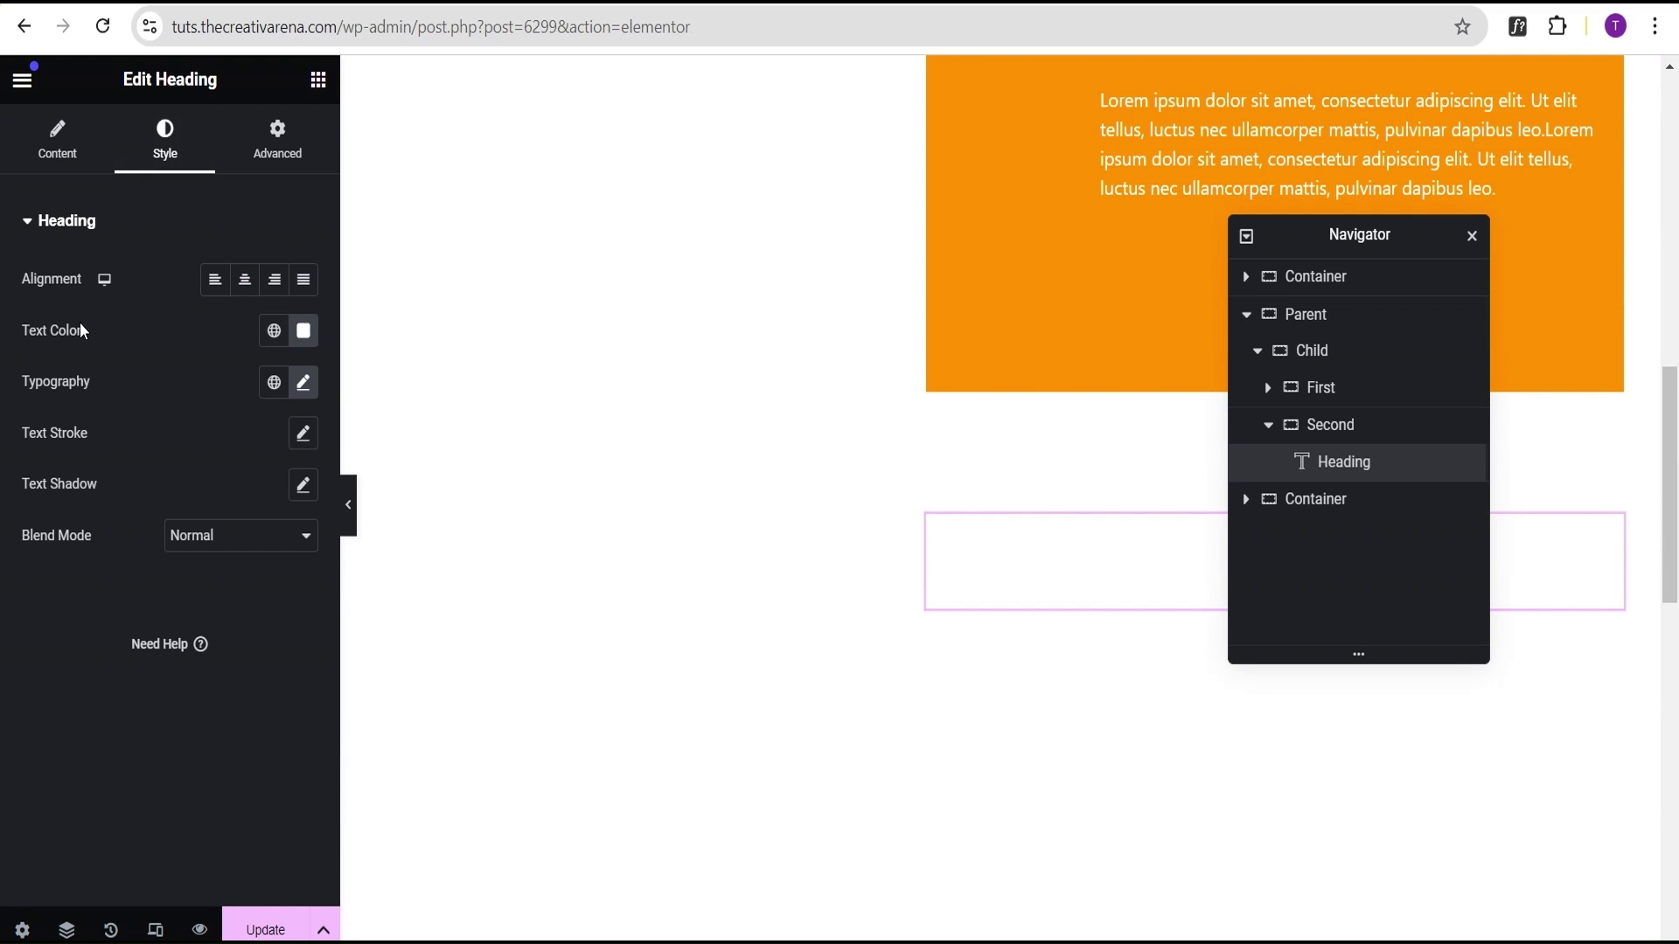
left_click(303, 330)
left_click(232, 681)
type("#FF8F00")
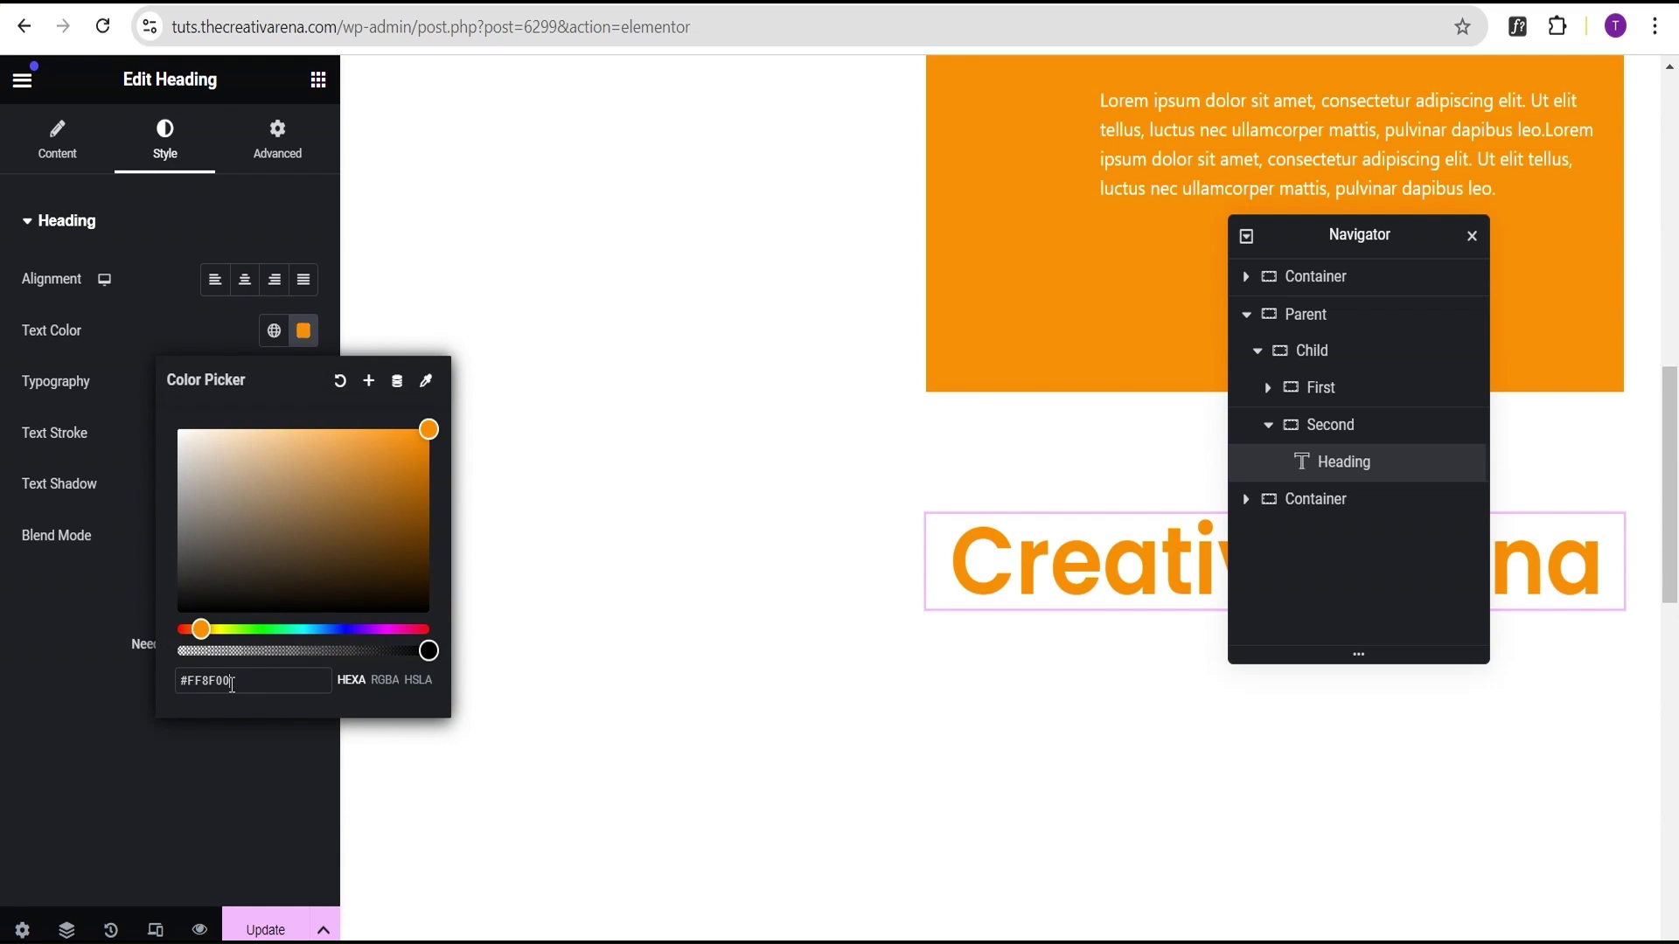
left_click(44, 647)
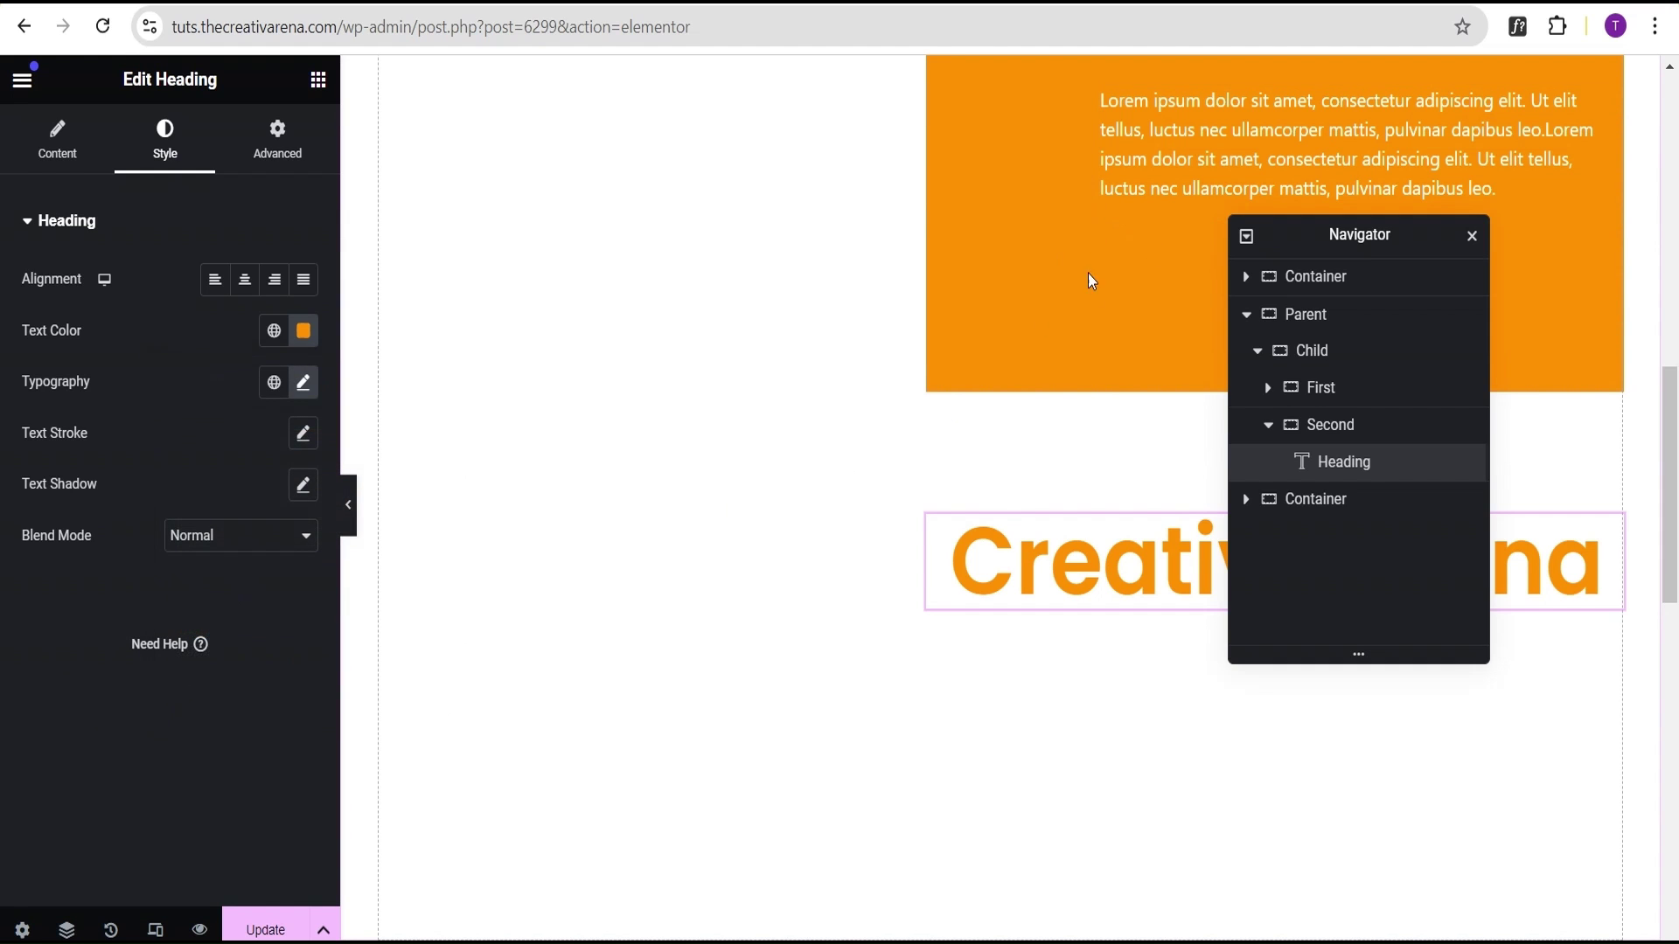
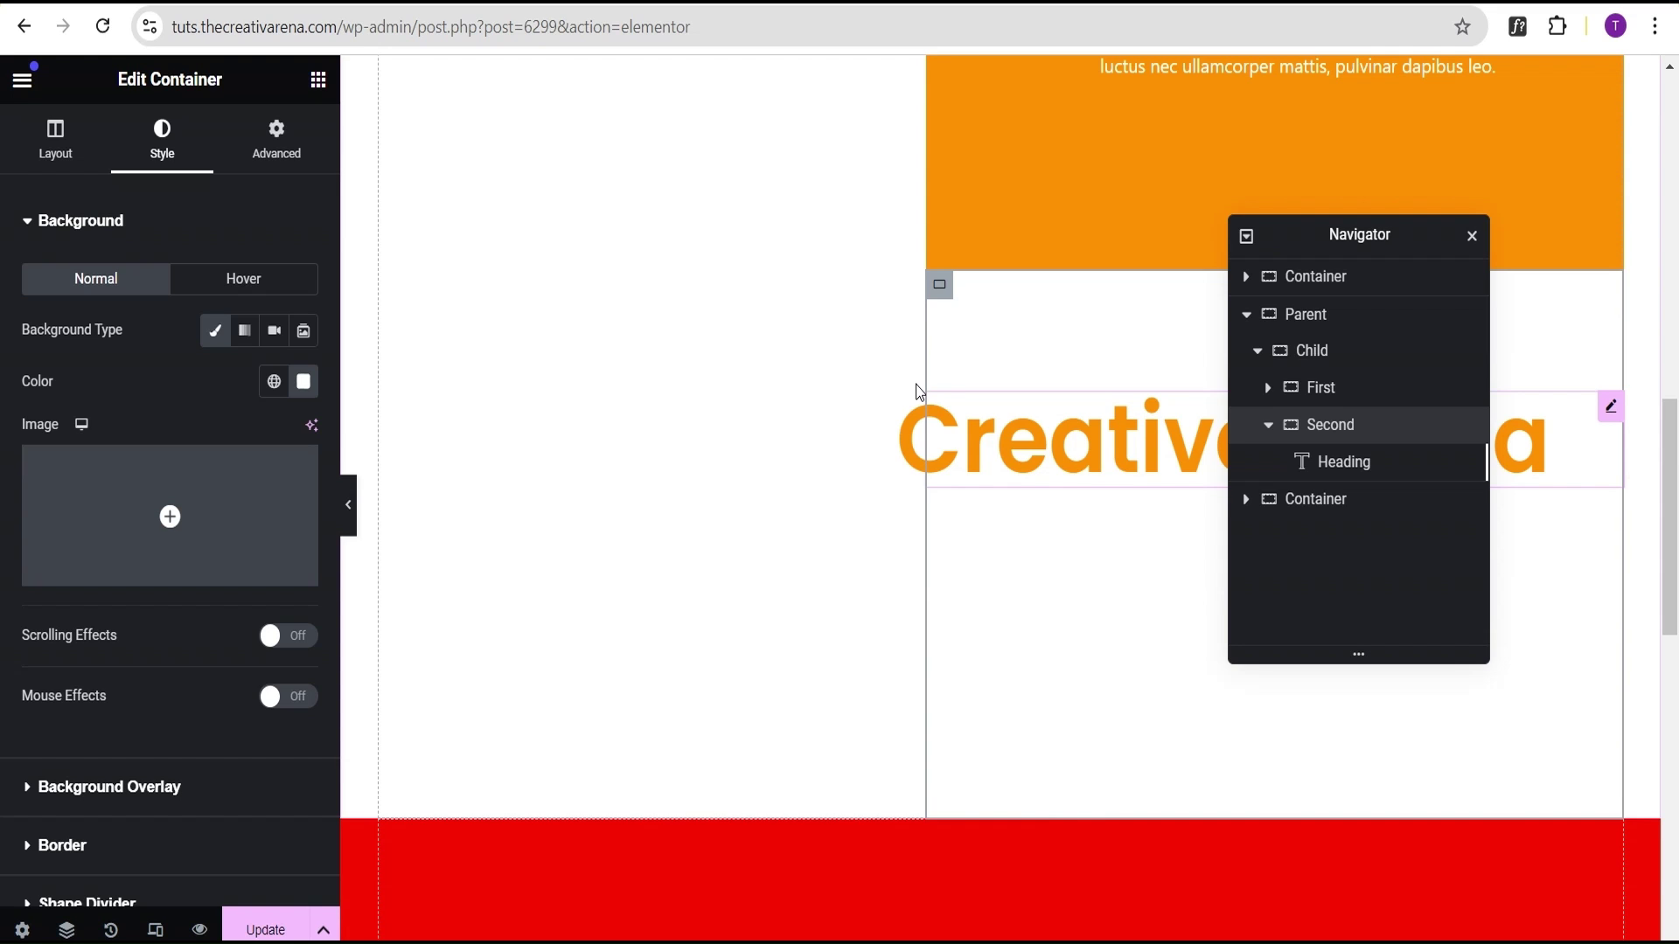
Preview how the white and orange headings move across their containers while scrolling the page in both directions.
scroll(951, 426, "down", 3)
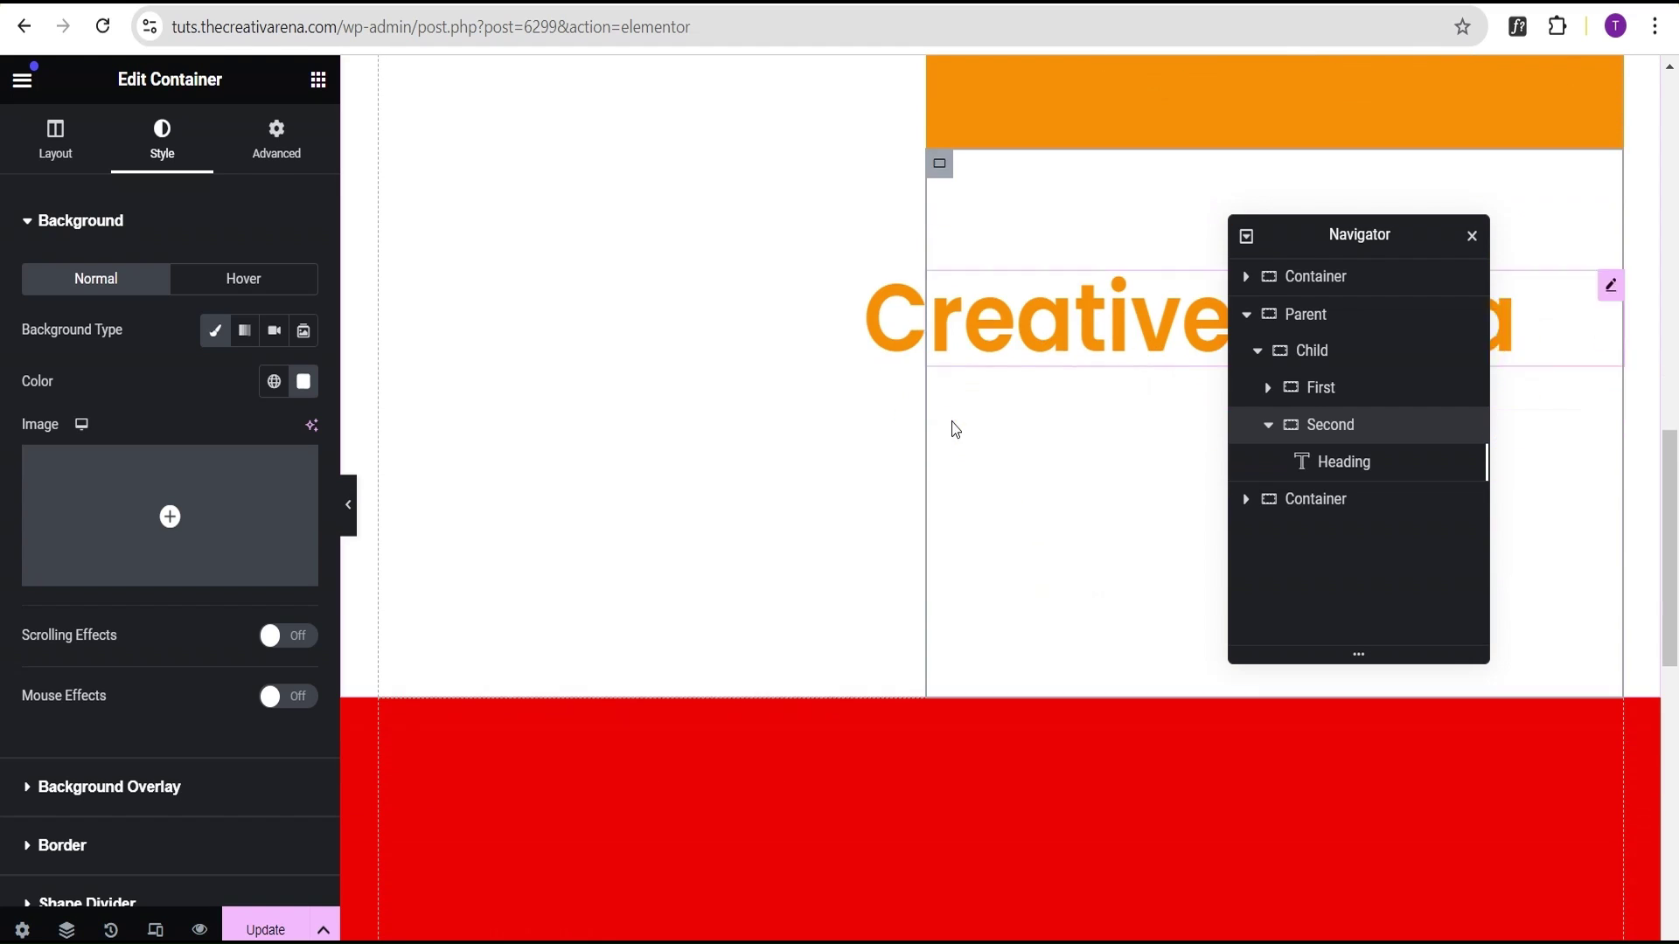
scroll(957, 288, "up", 4)
scroll(965, 213, "up", 3)
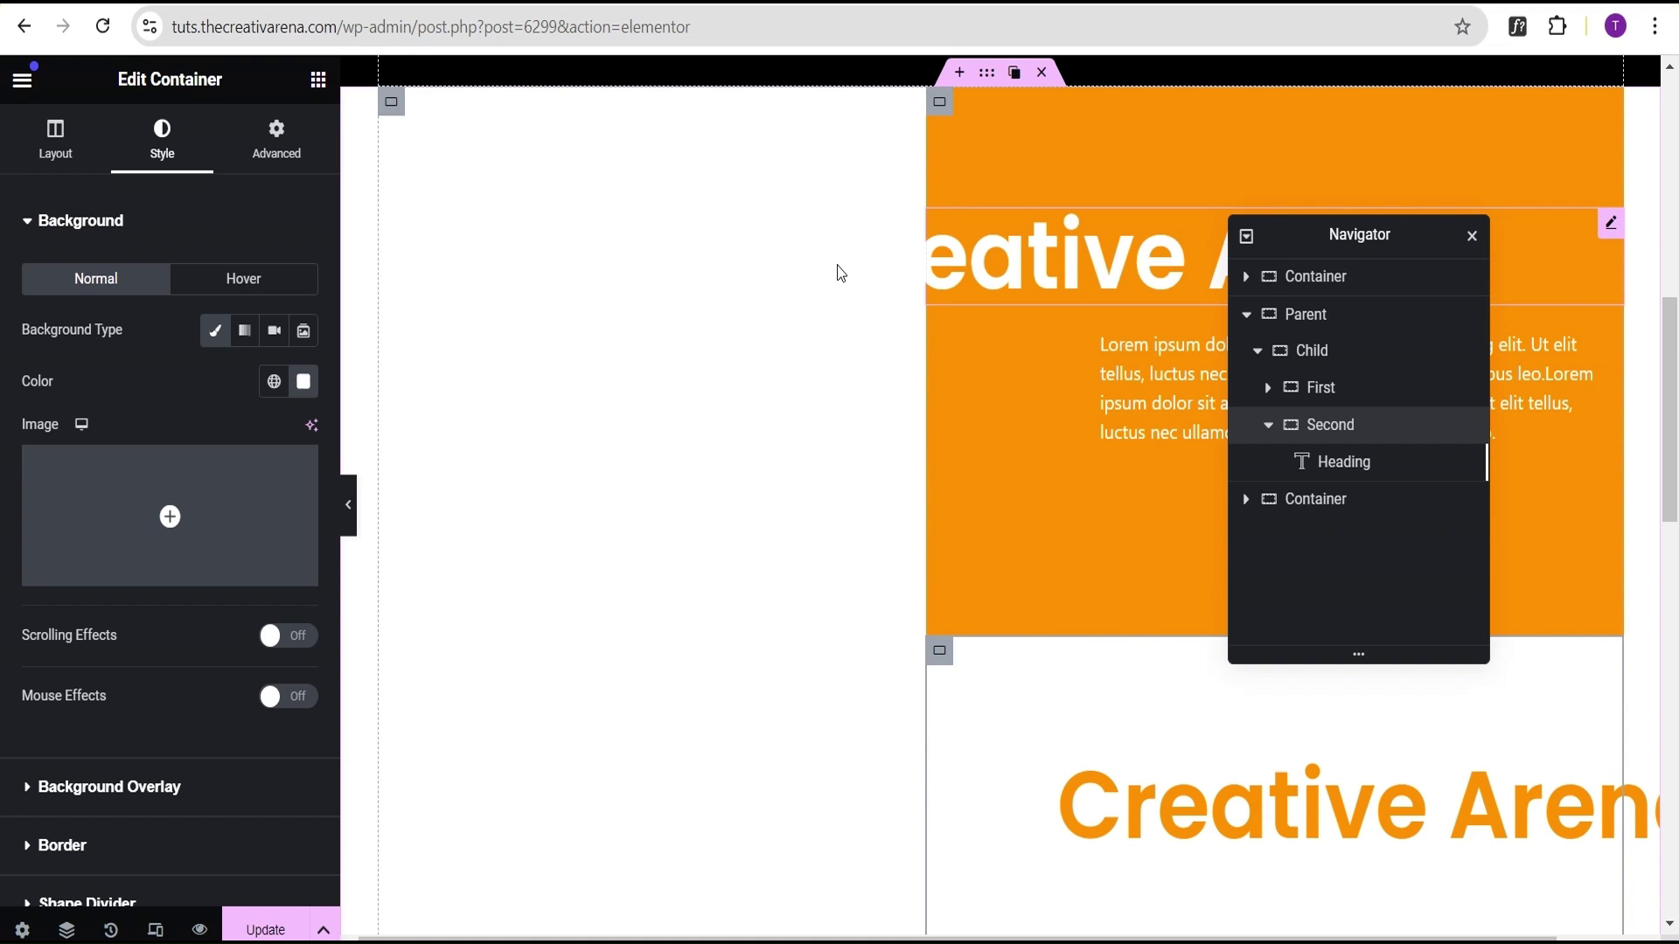
scroll(895, 328, "down", 4)
scroll(909, 324, "down", 2)
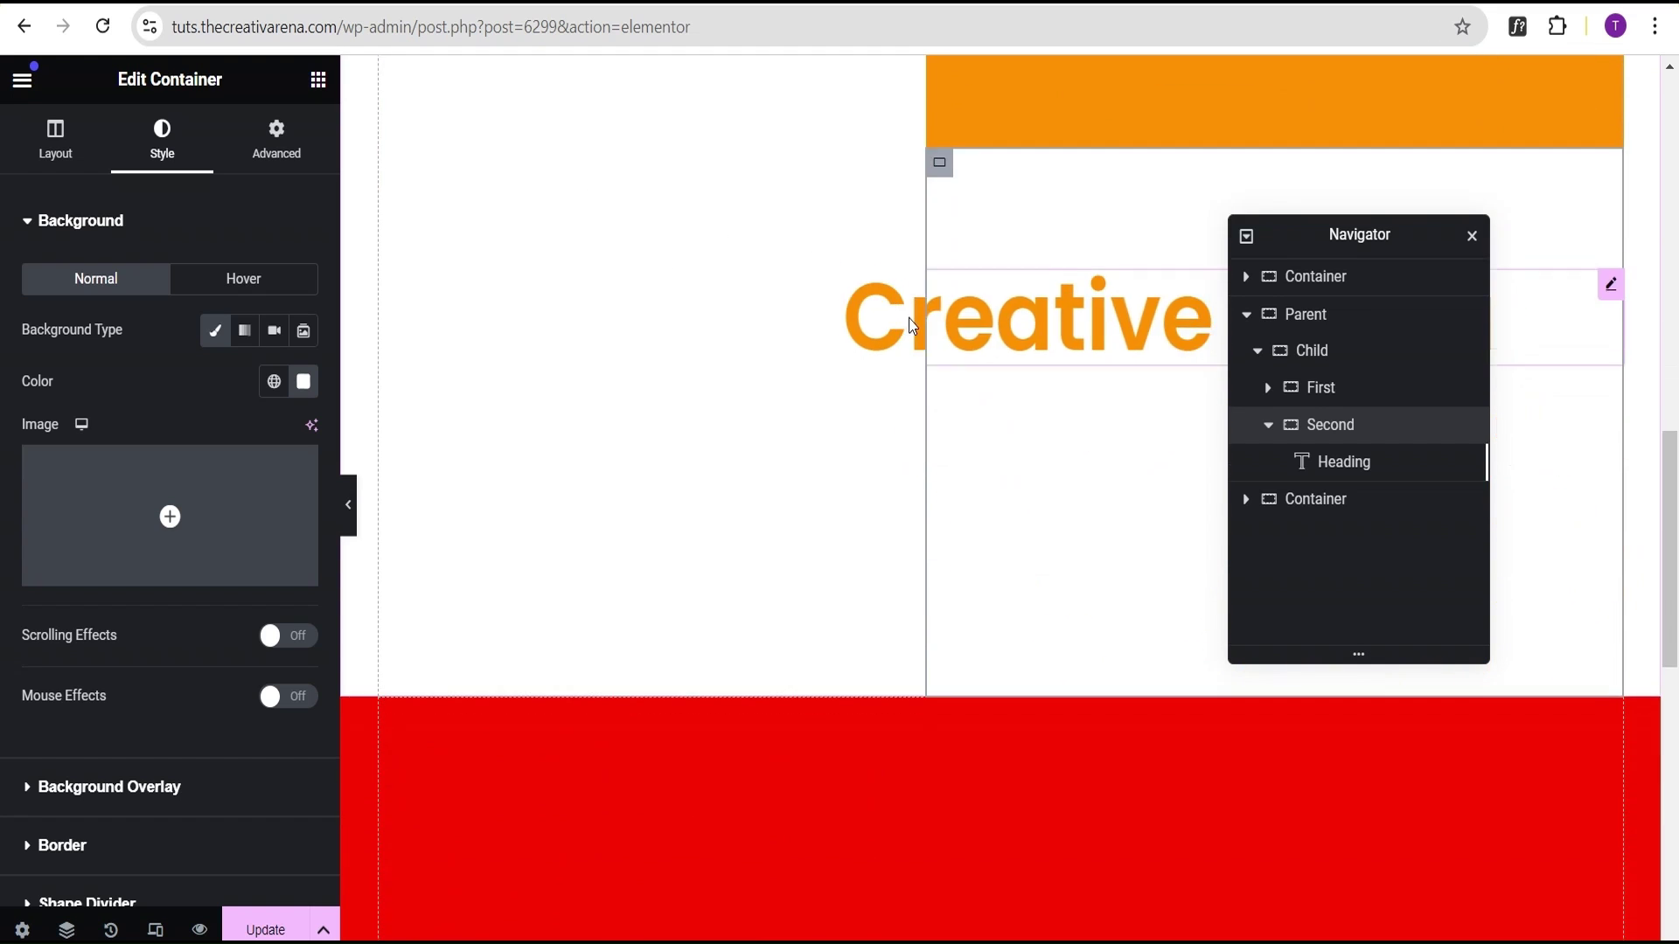
scroll(911, 326, "up", 5)
scroll(931, 333, "up", 3)
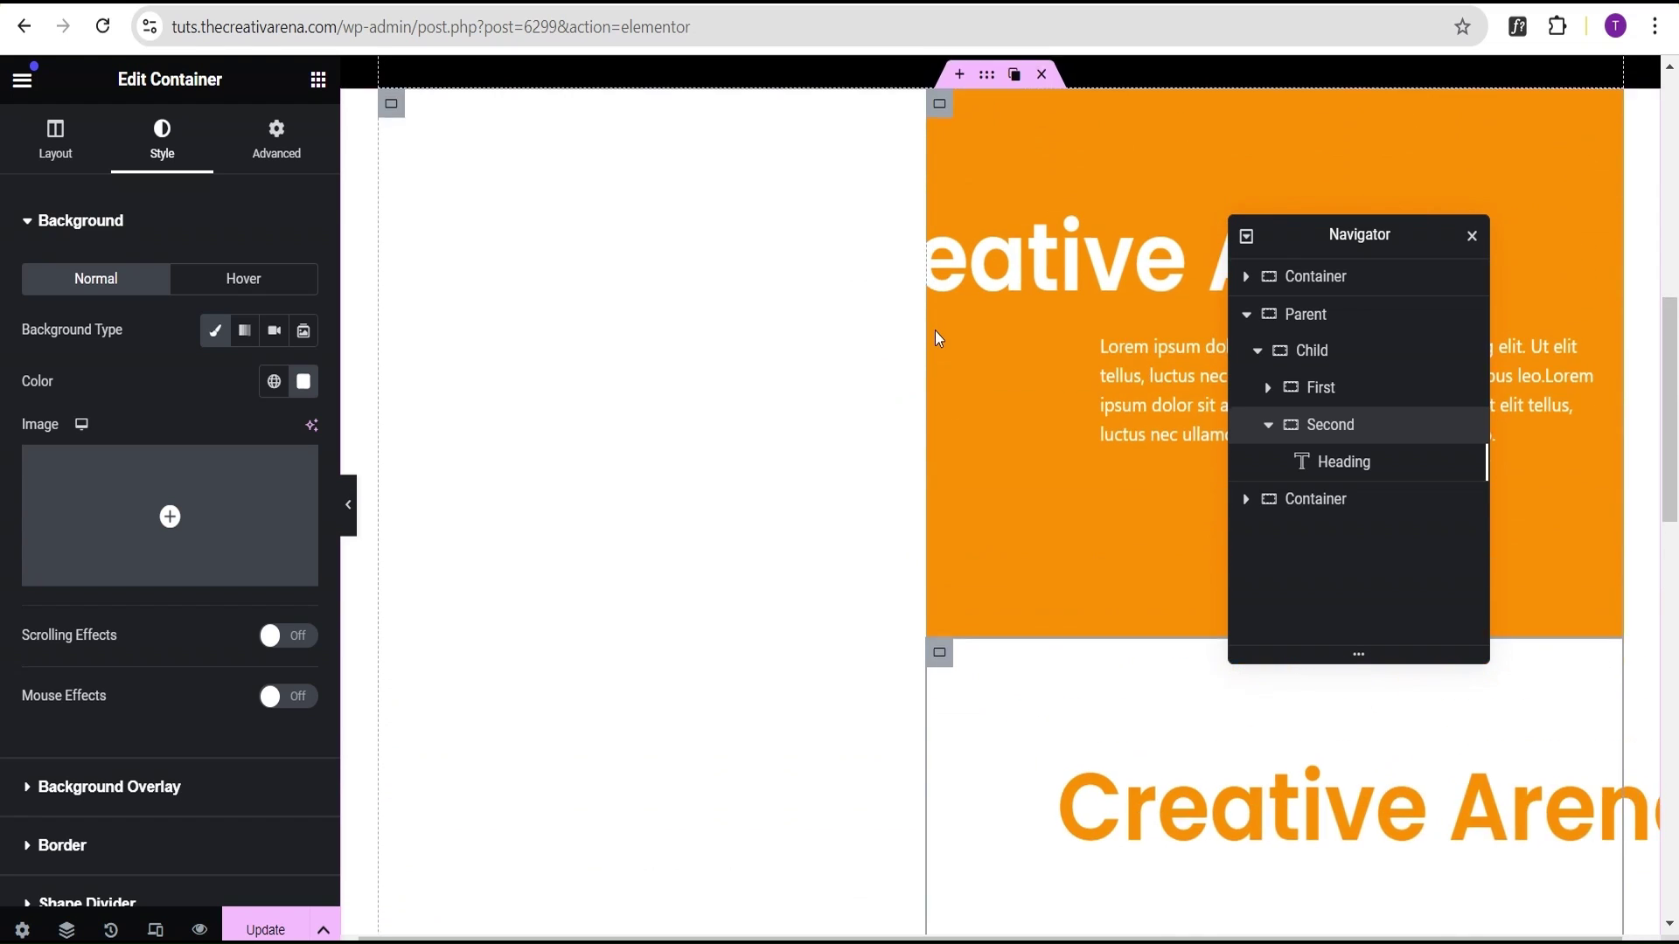
Unlink the Parent container's padding and set its top and bottom padding to 100 px.
left_click(1333, 322)
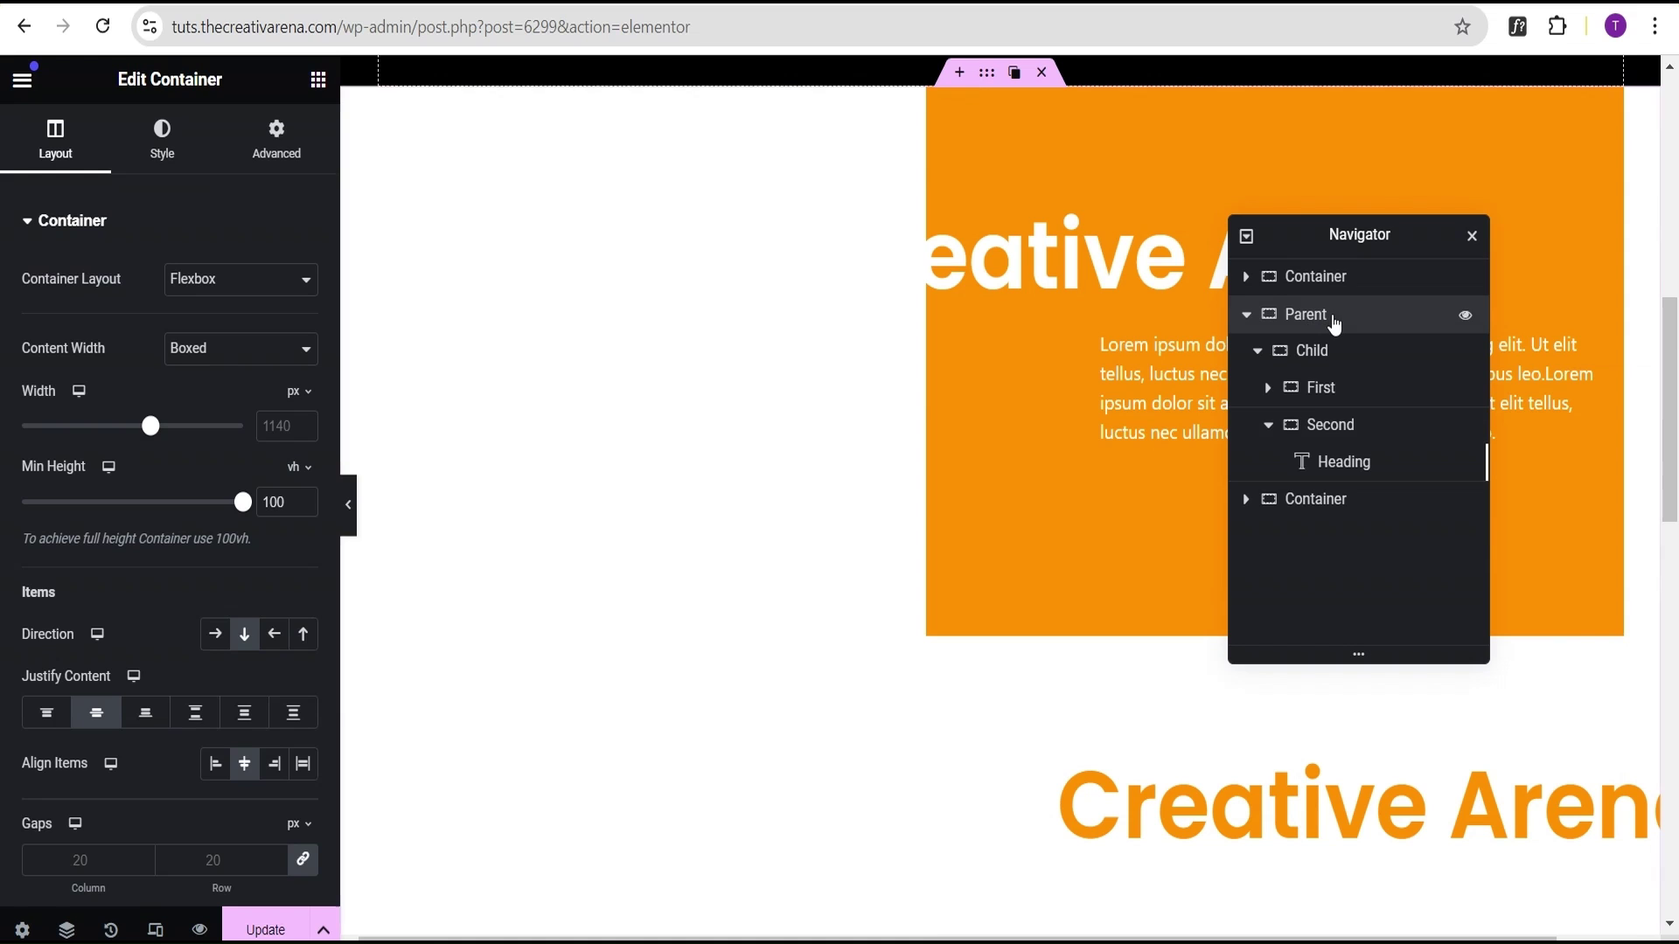
left_click(275, 137)
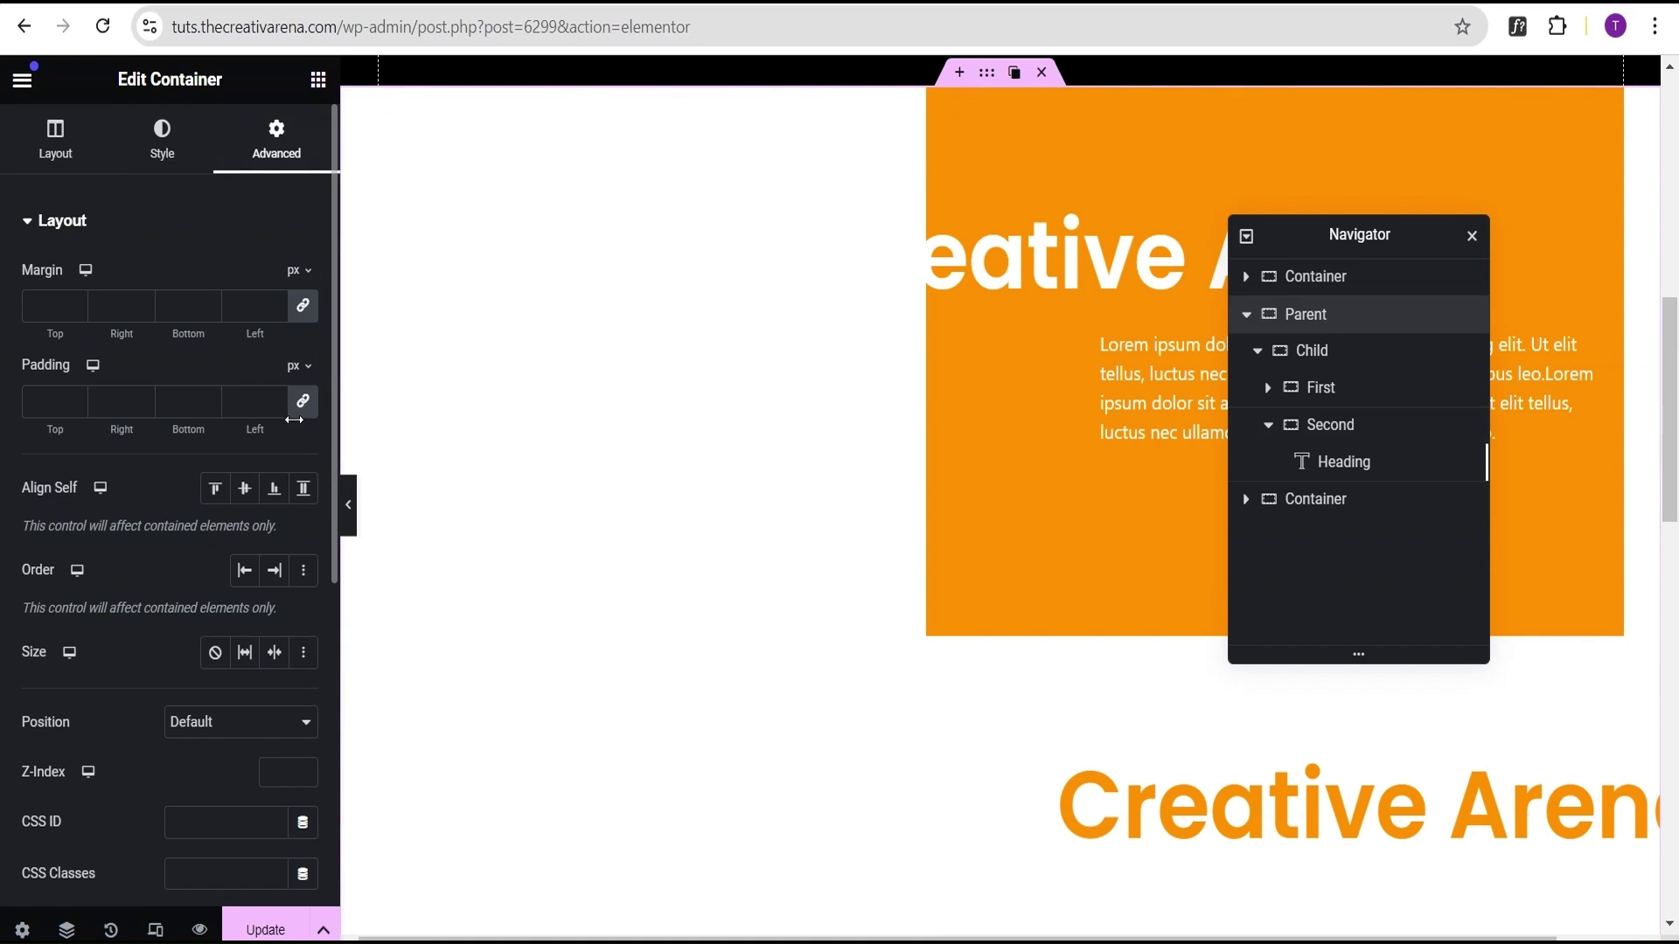
left_click(304, 404)
left_click(25, 409)
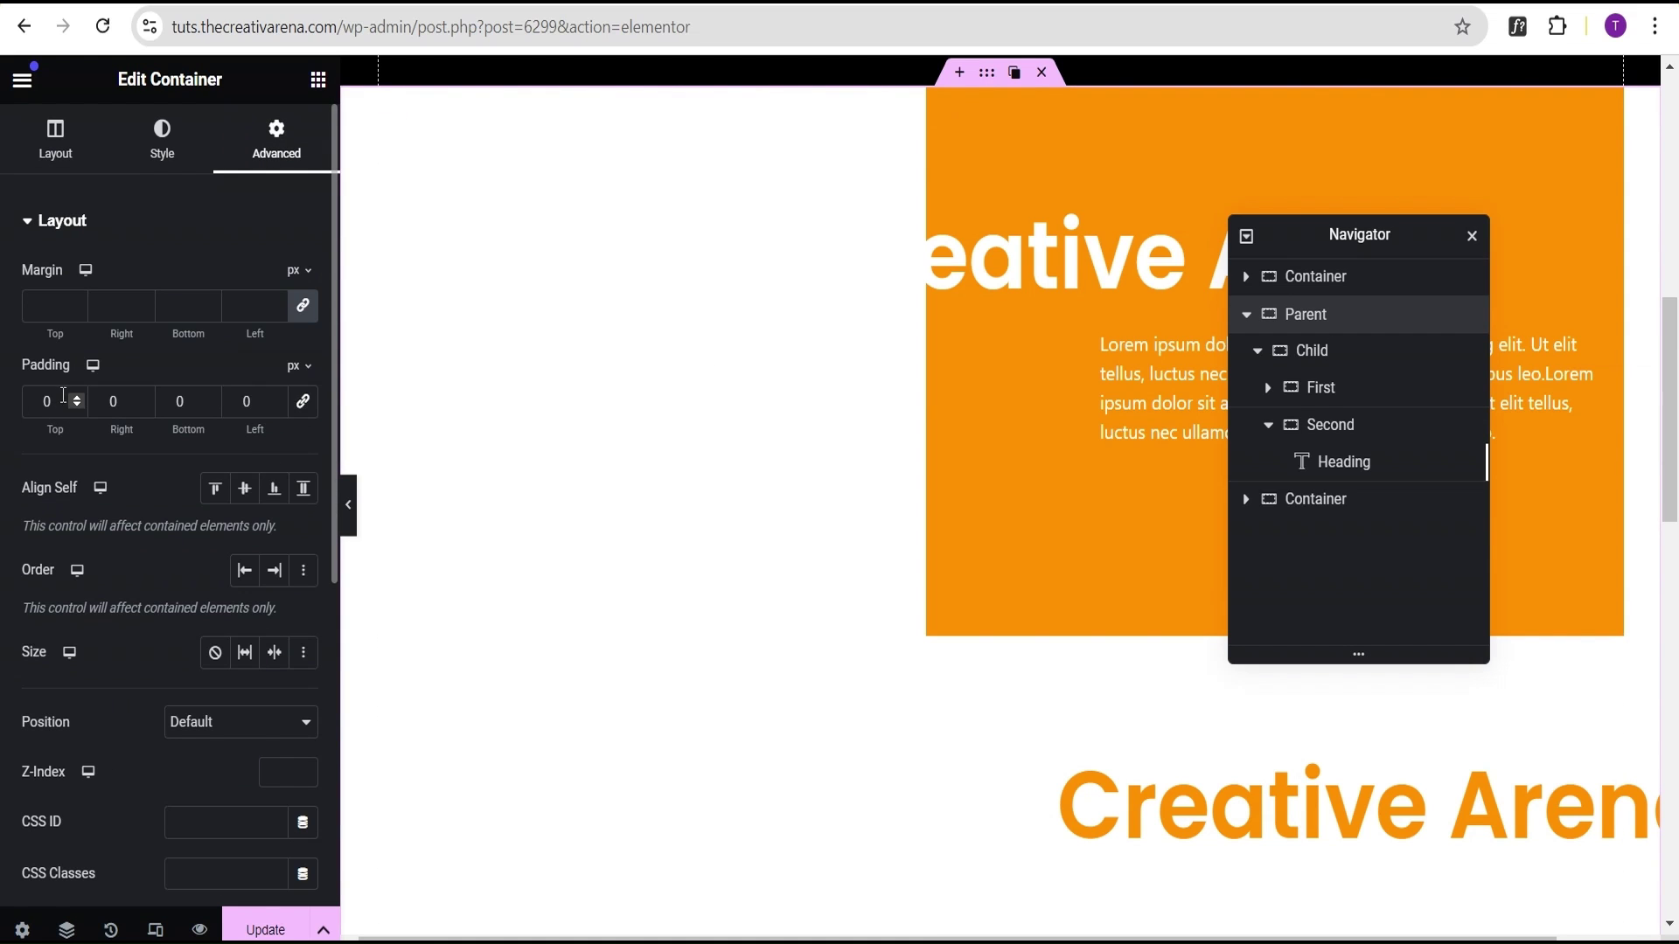
type("100")
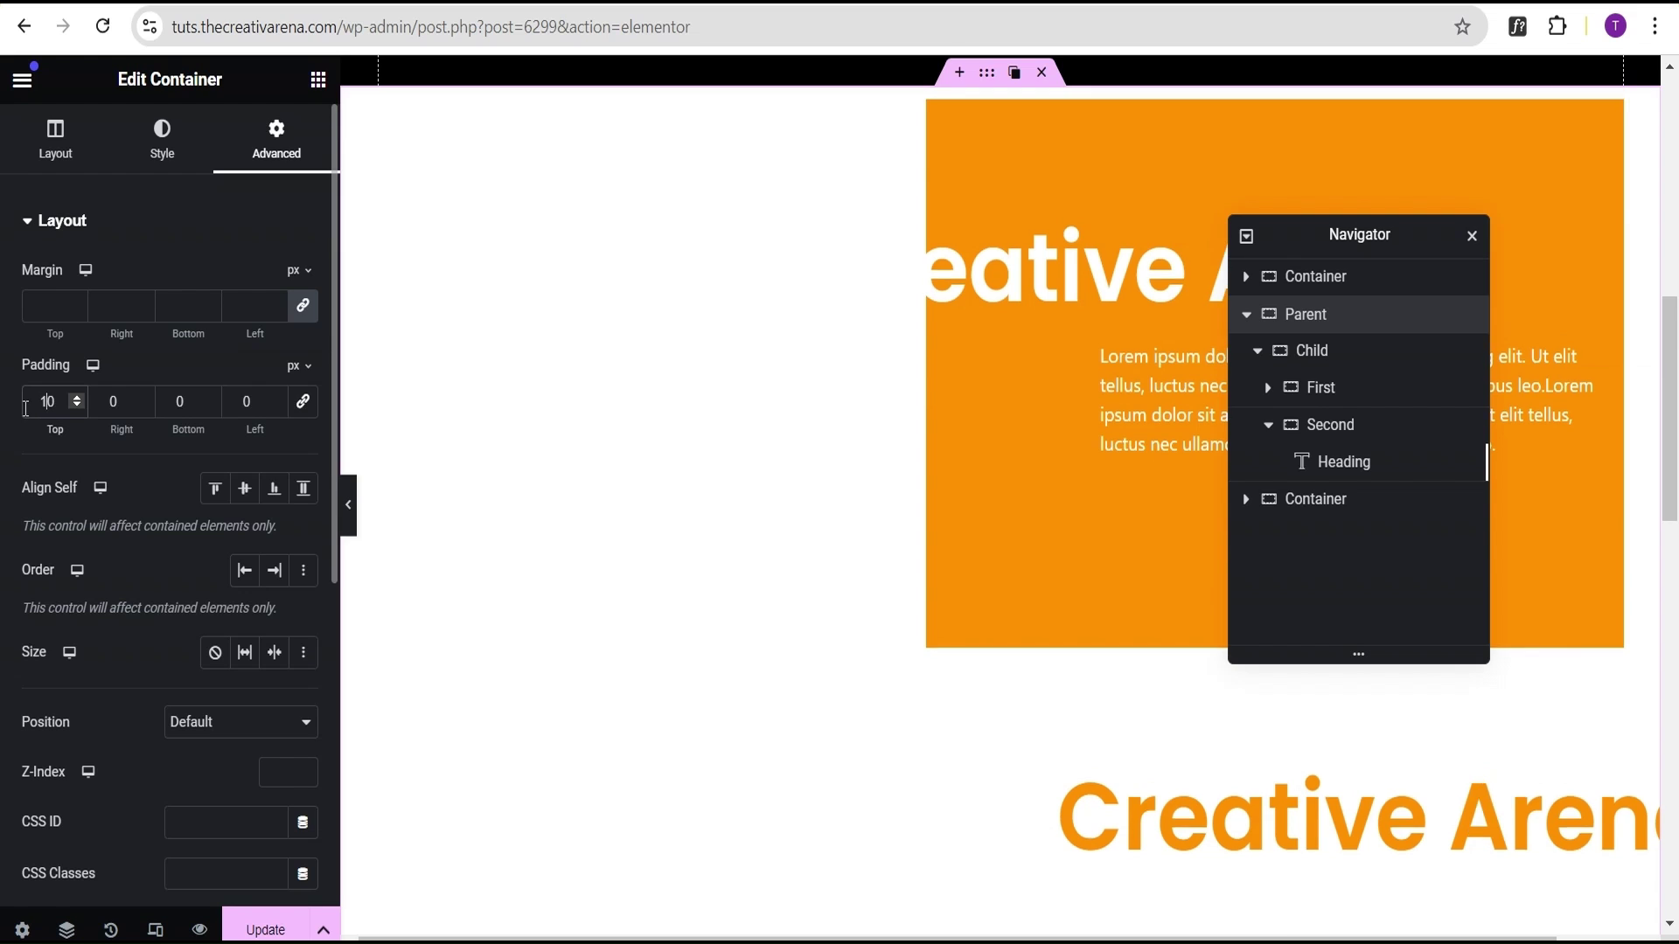
left_click(169, 412)
type("100")
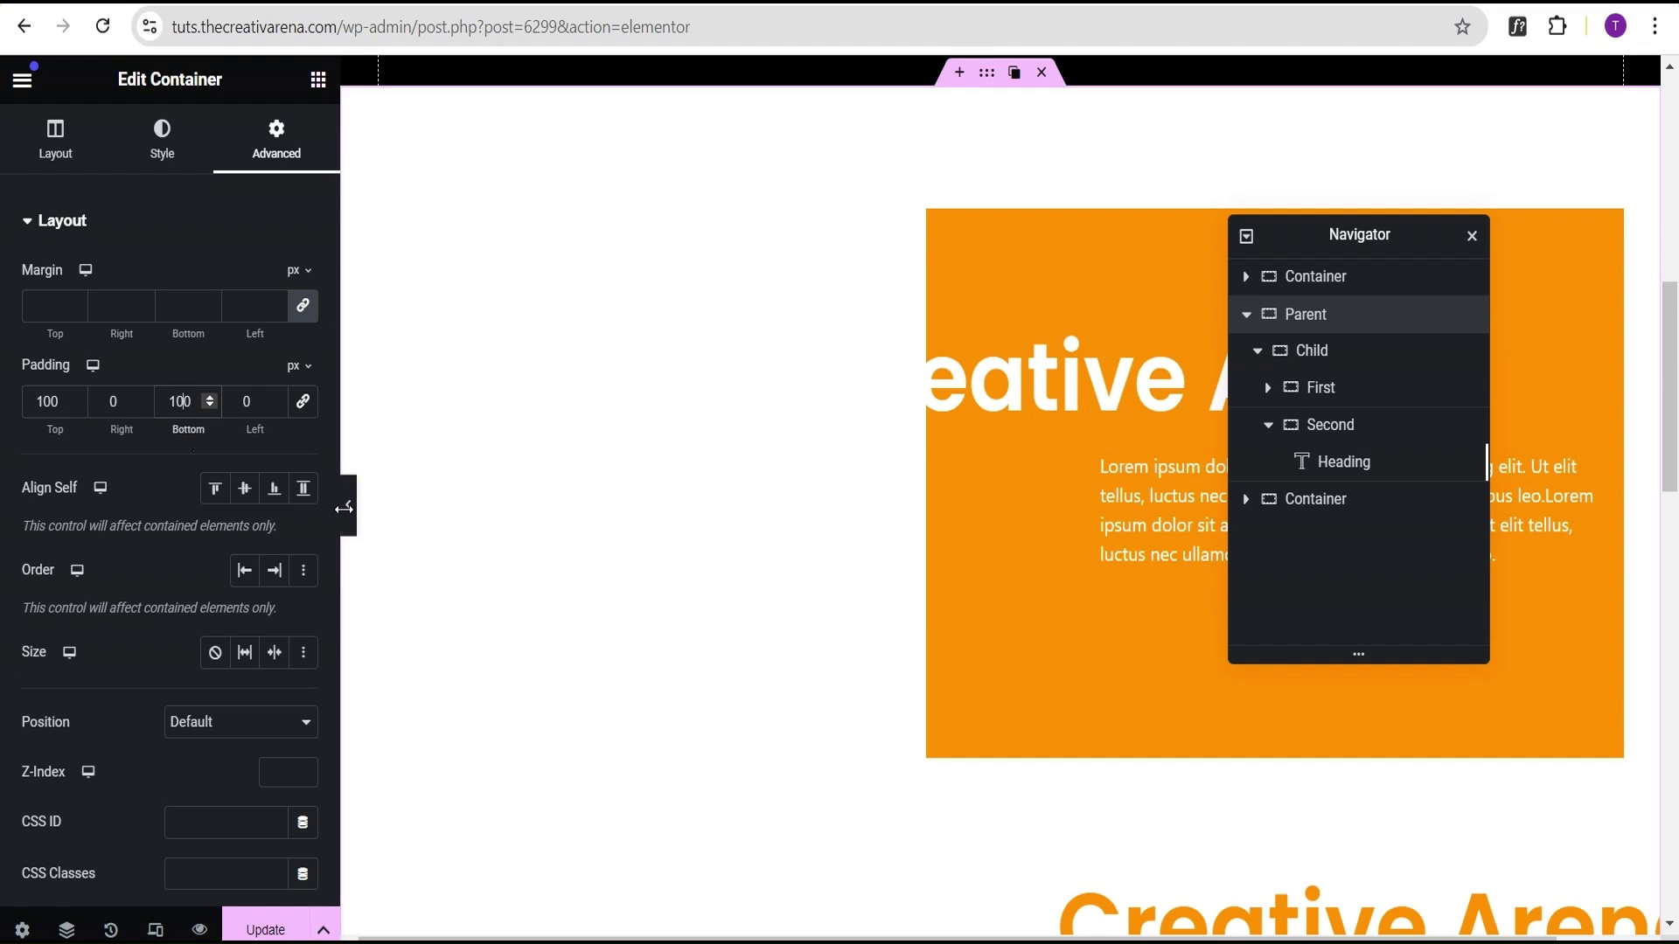
scroll(971, 514, "down", 3)
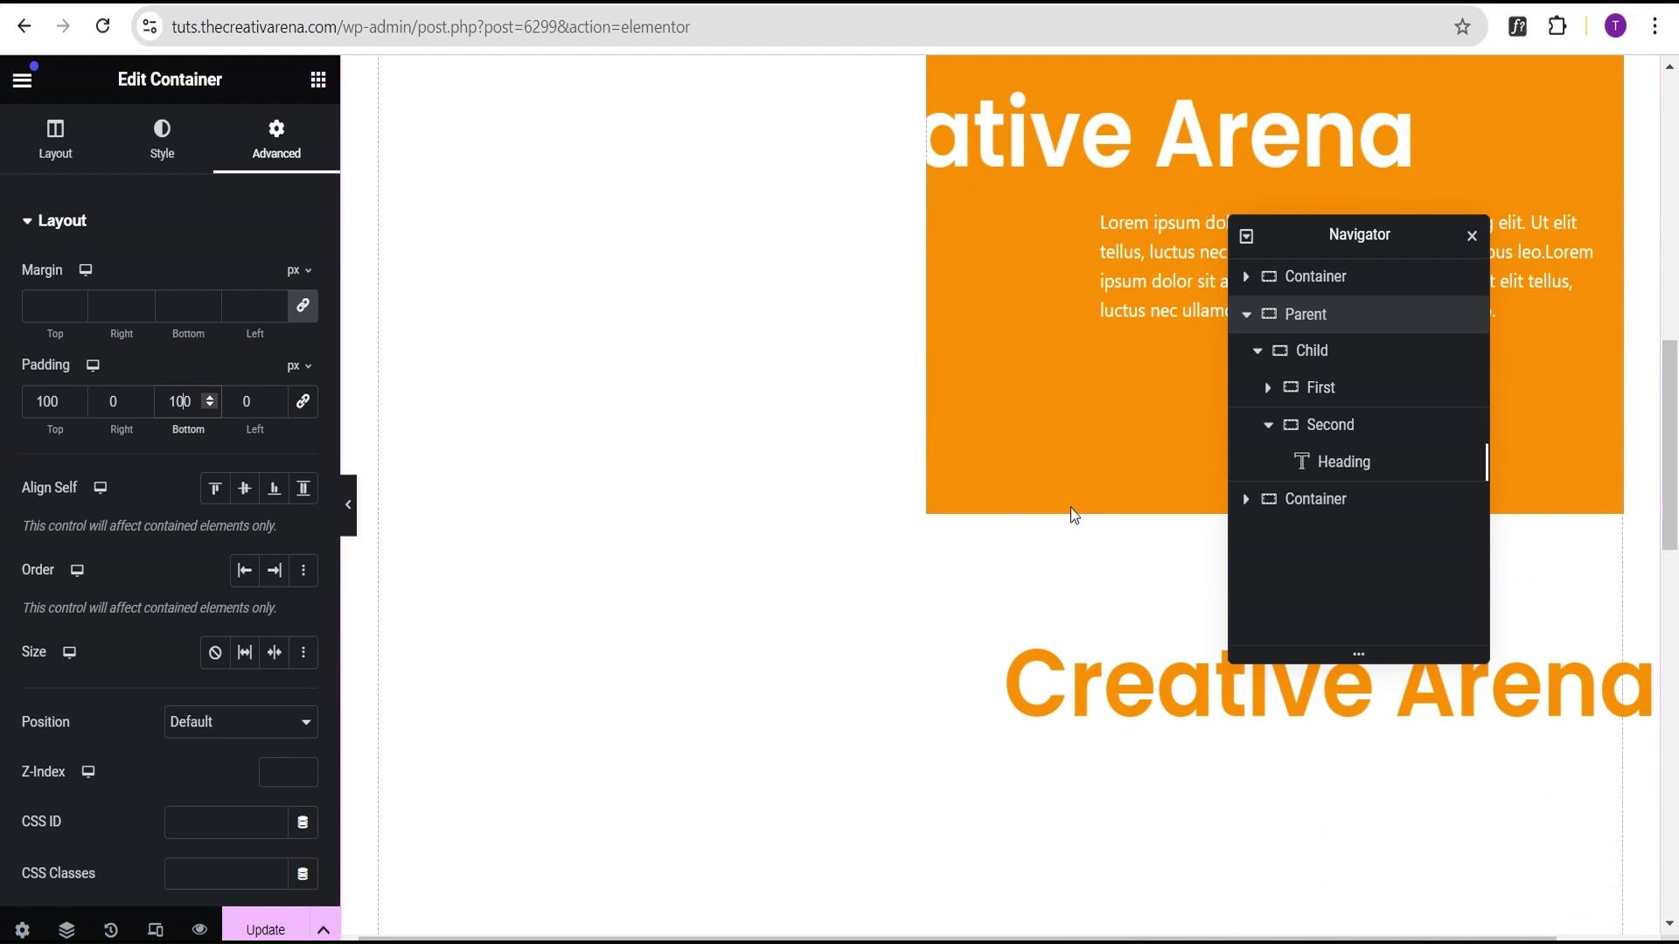
Set the Second container's Z-Index to 1.
left_click(1269, 426)
left_click(1356, 428)
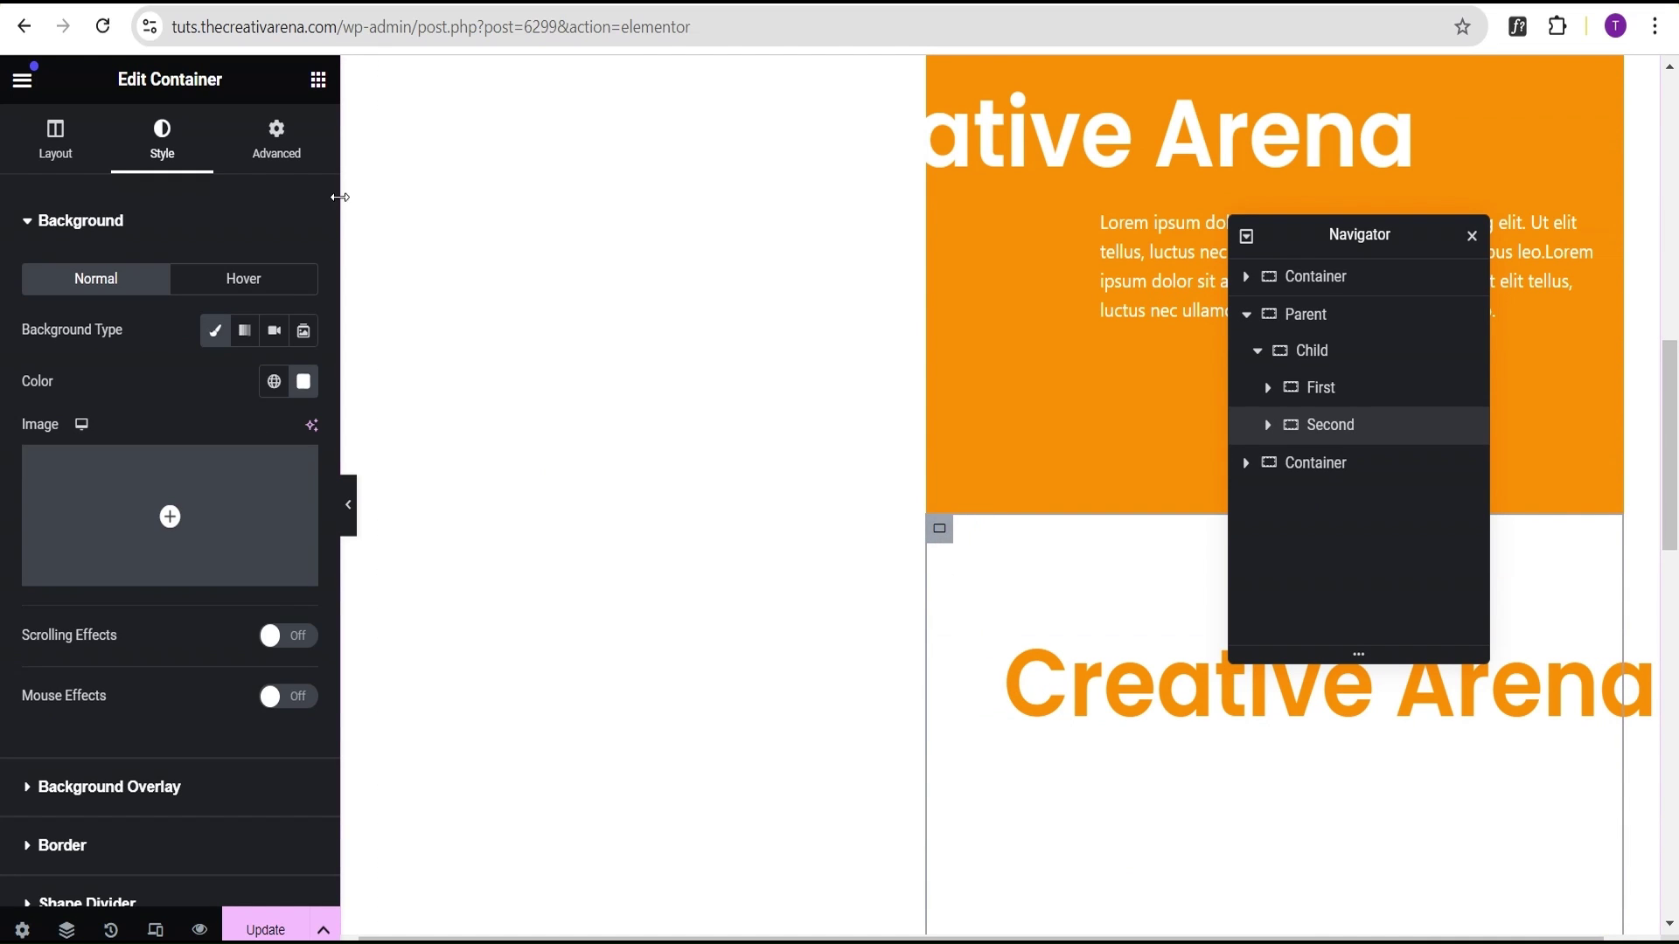
left_click(276, 148)
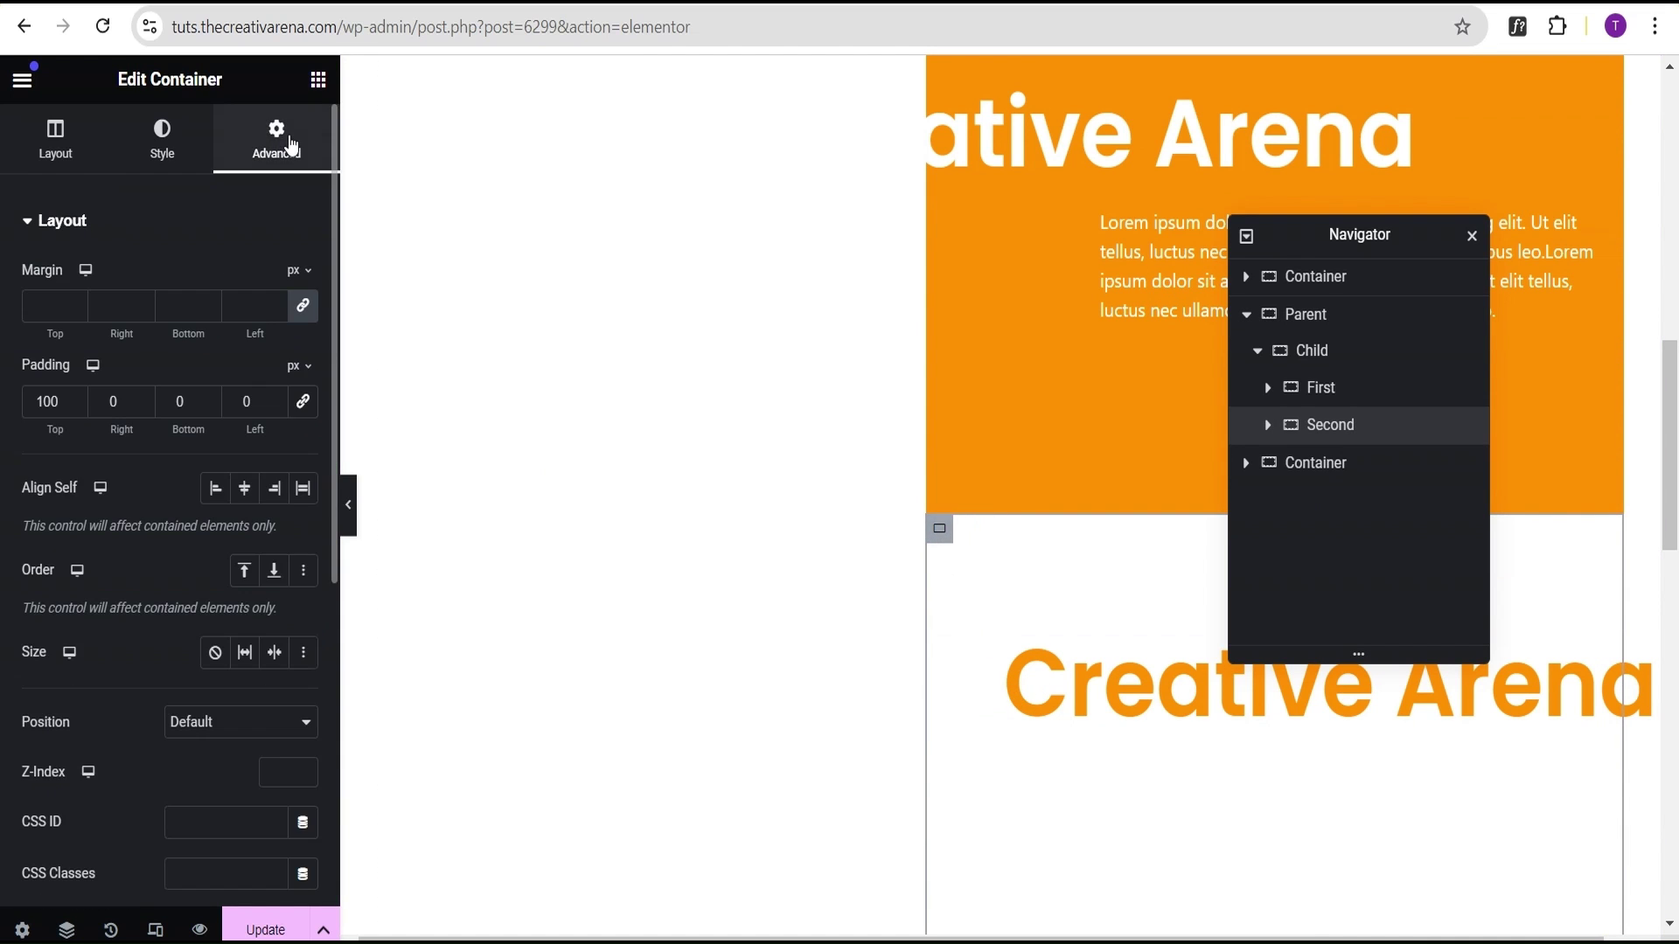
scroll(293, 524, "down", 1)
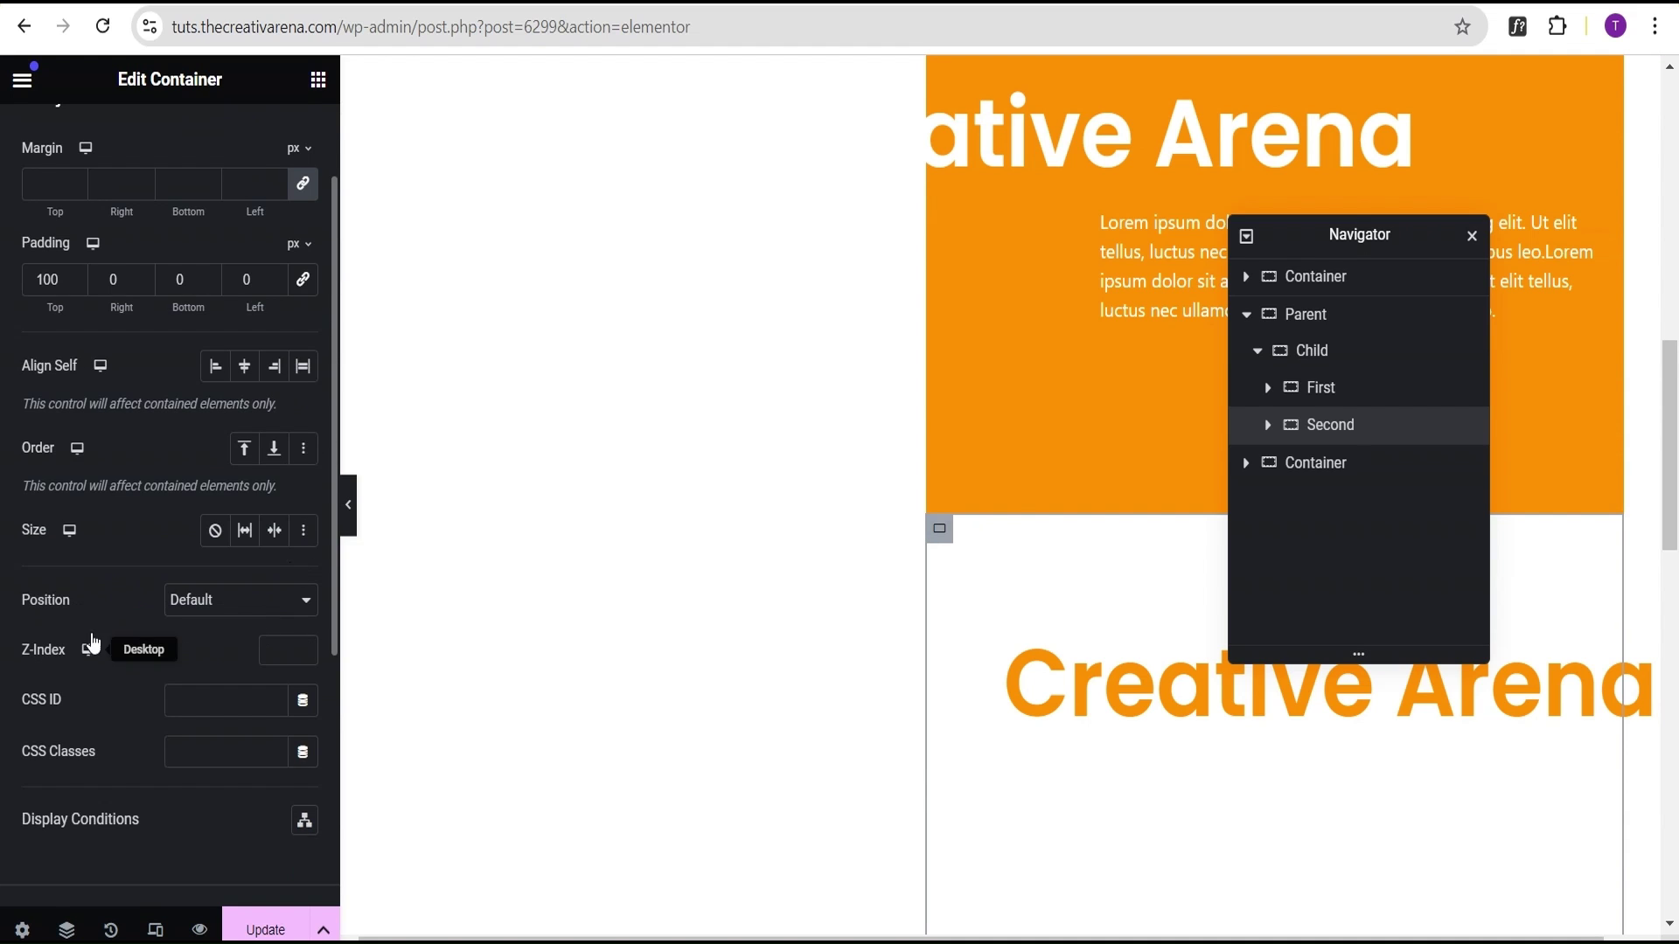
left_click(269, 645)
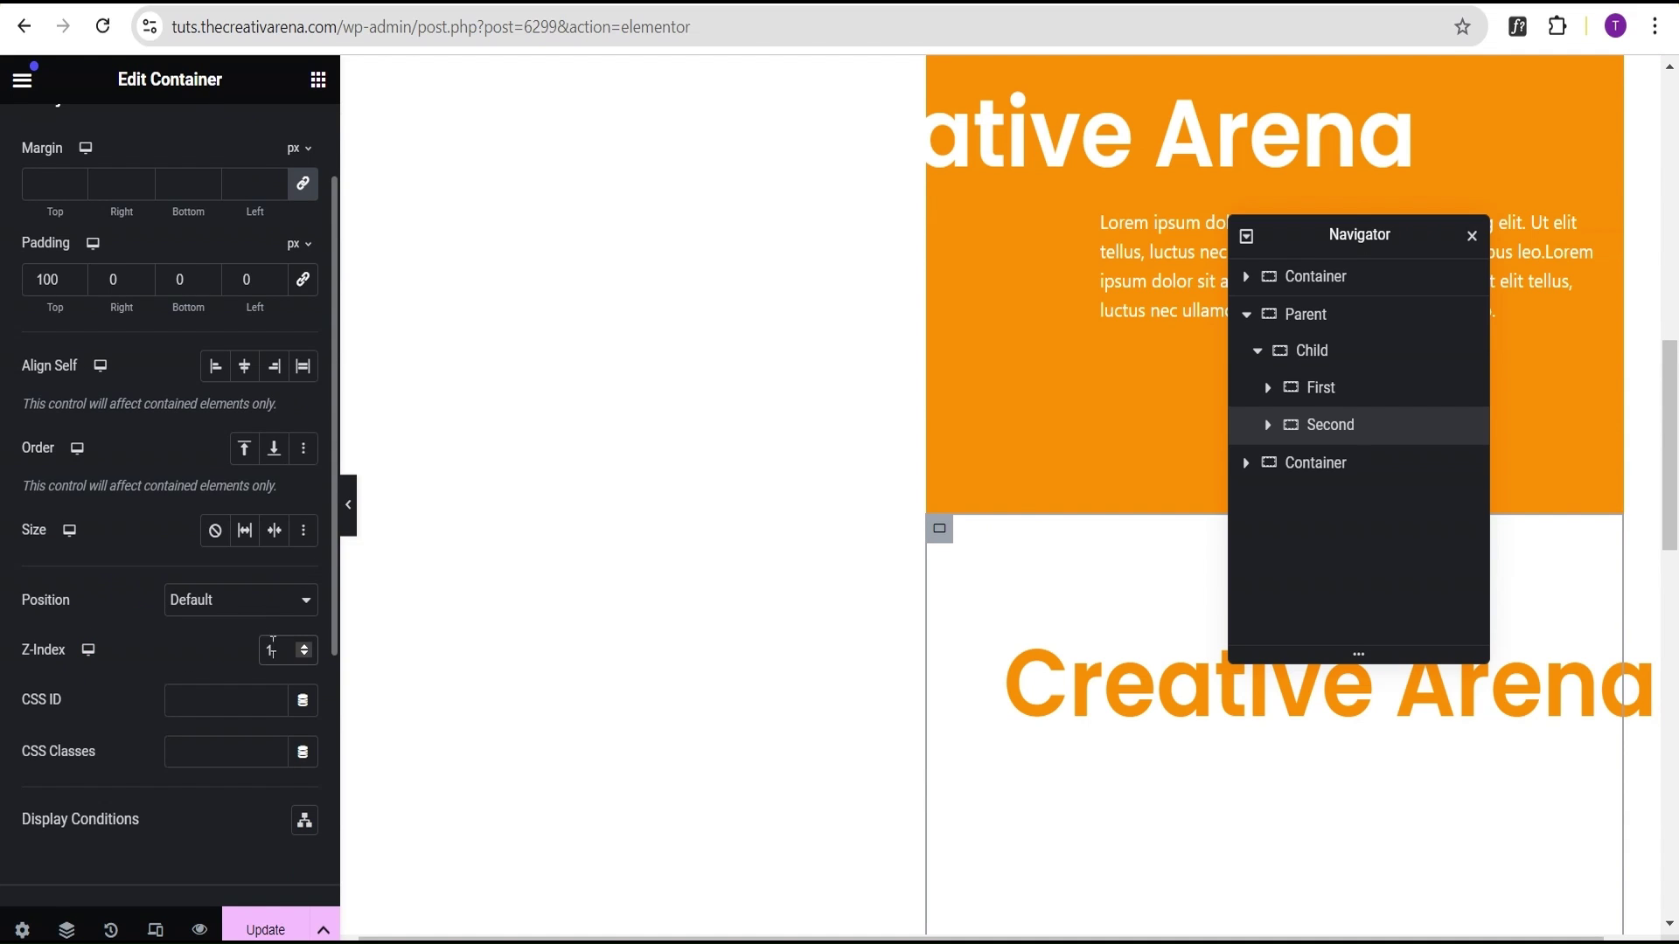
Set the First container's Z-Index to 2 and scroll the page to check the section.
left_click(1315, 385)
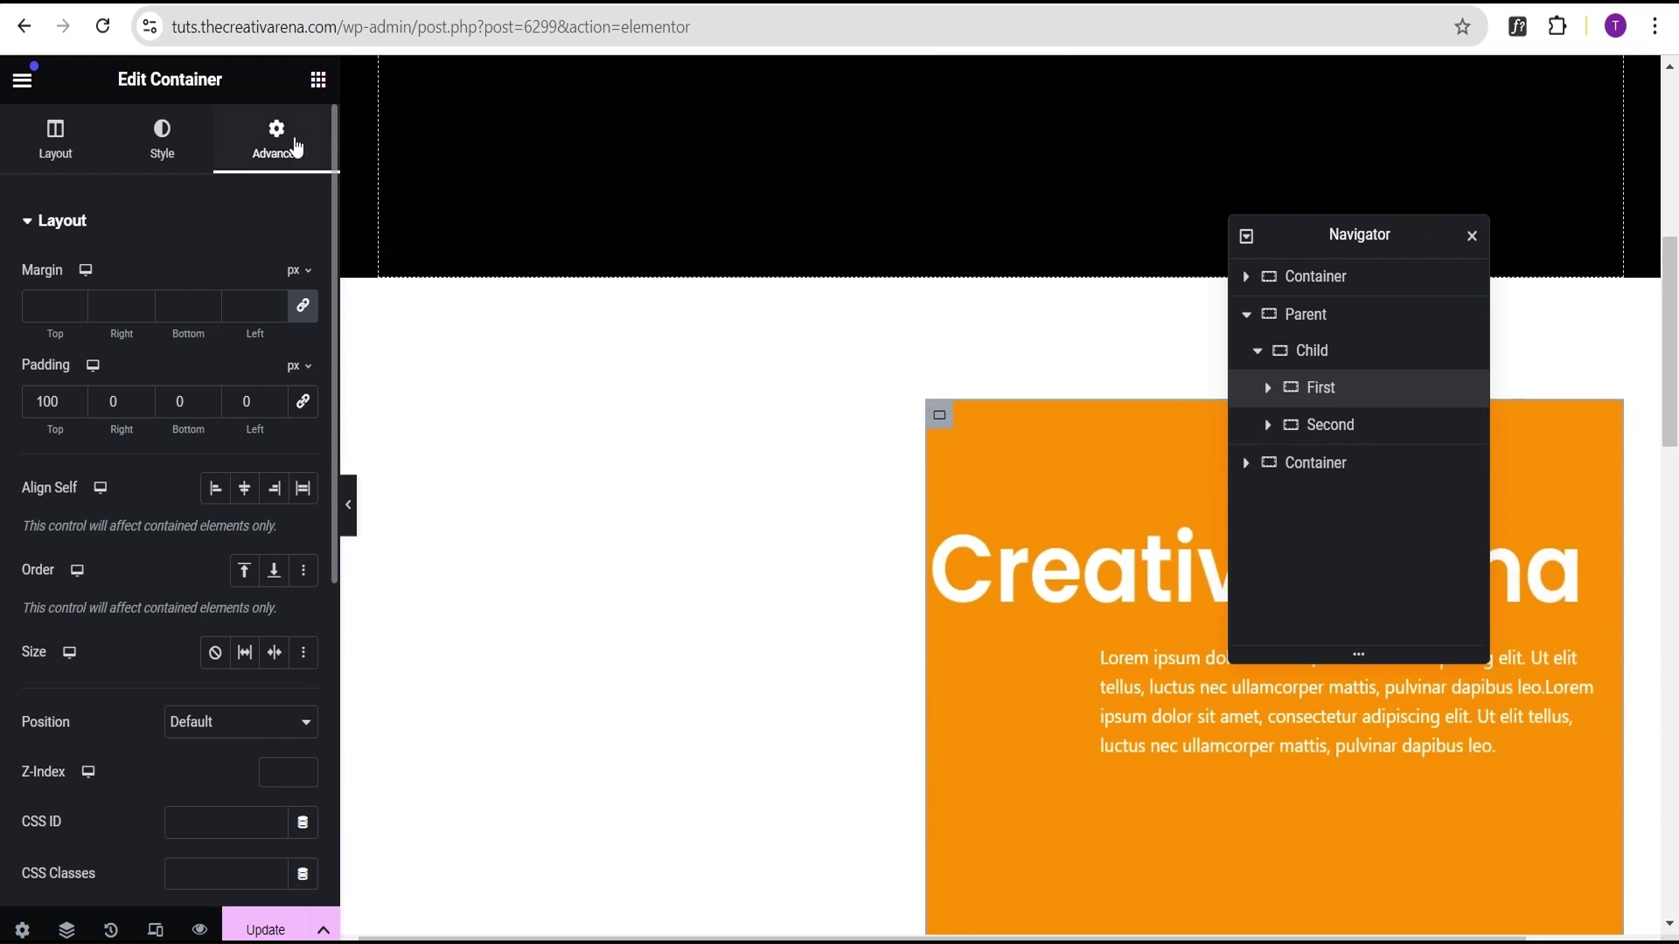
scroll(255, 464, "down", 2)
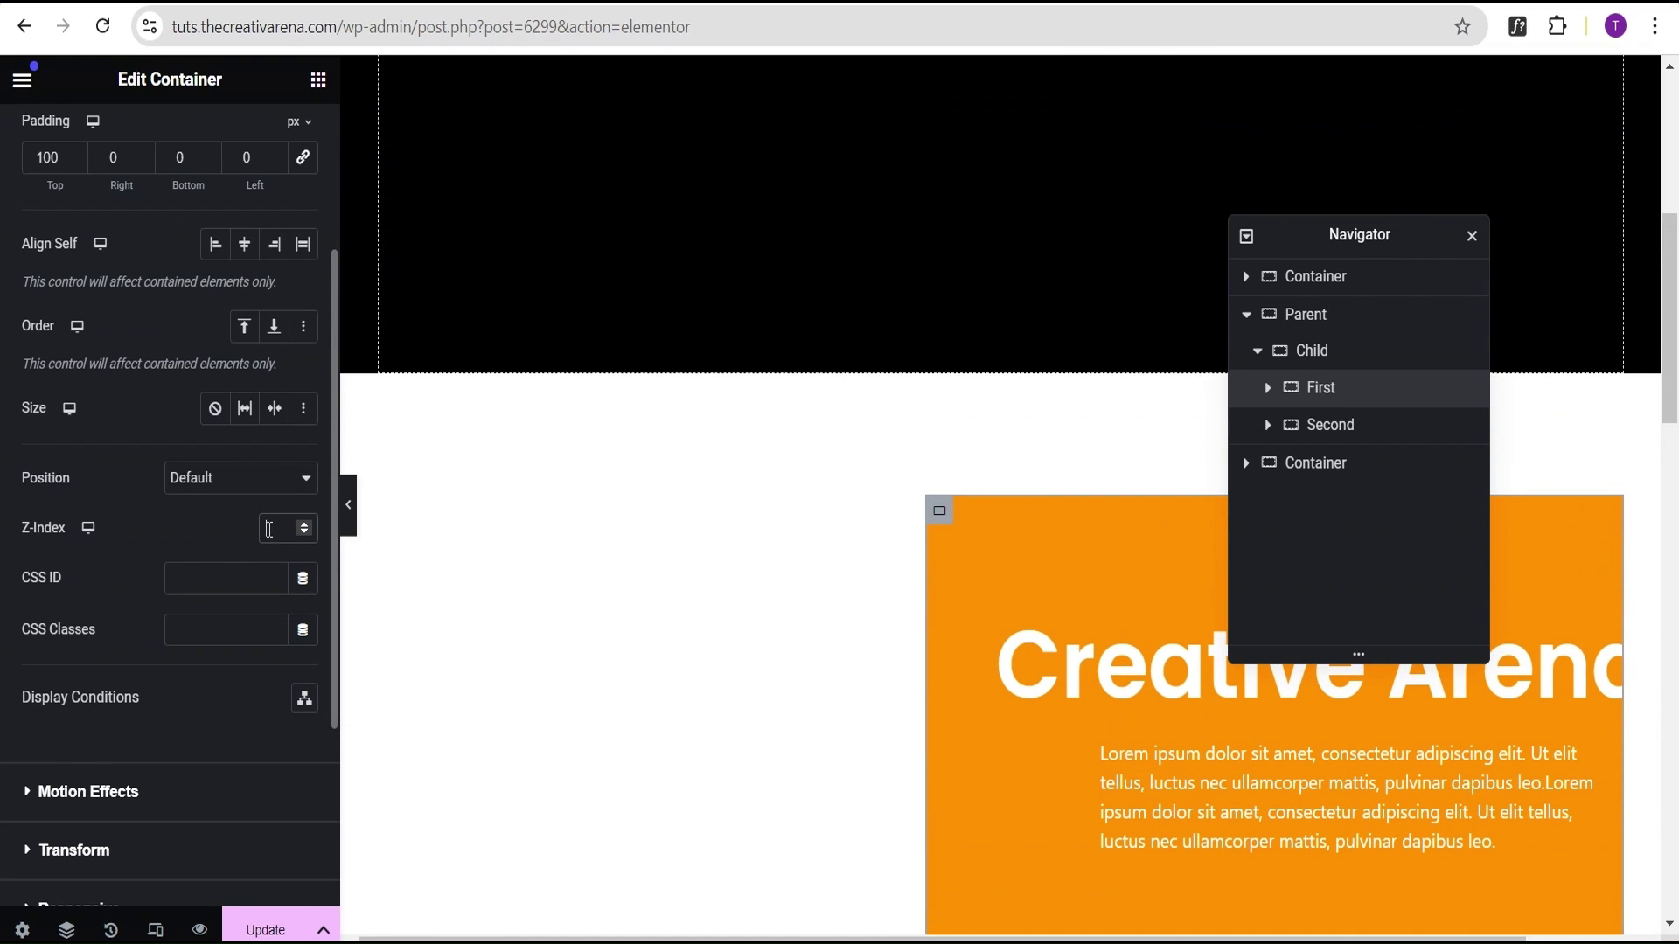
type("2")
scroll(1023, 595, "down", 4)
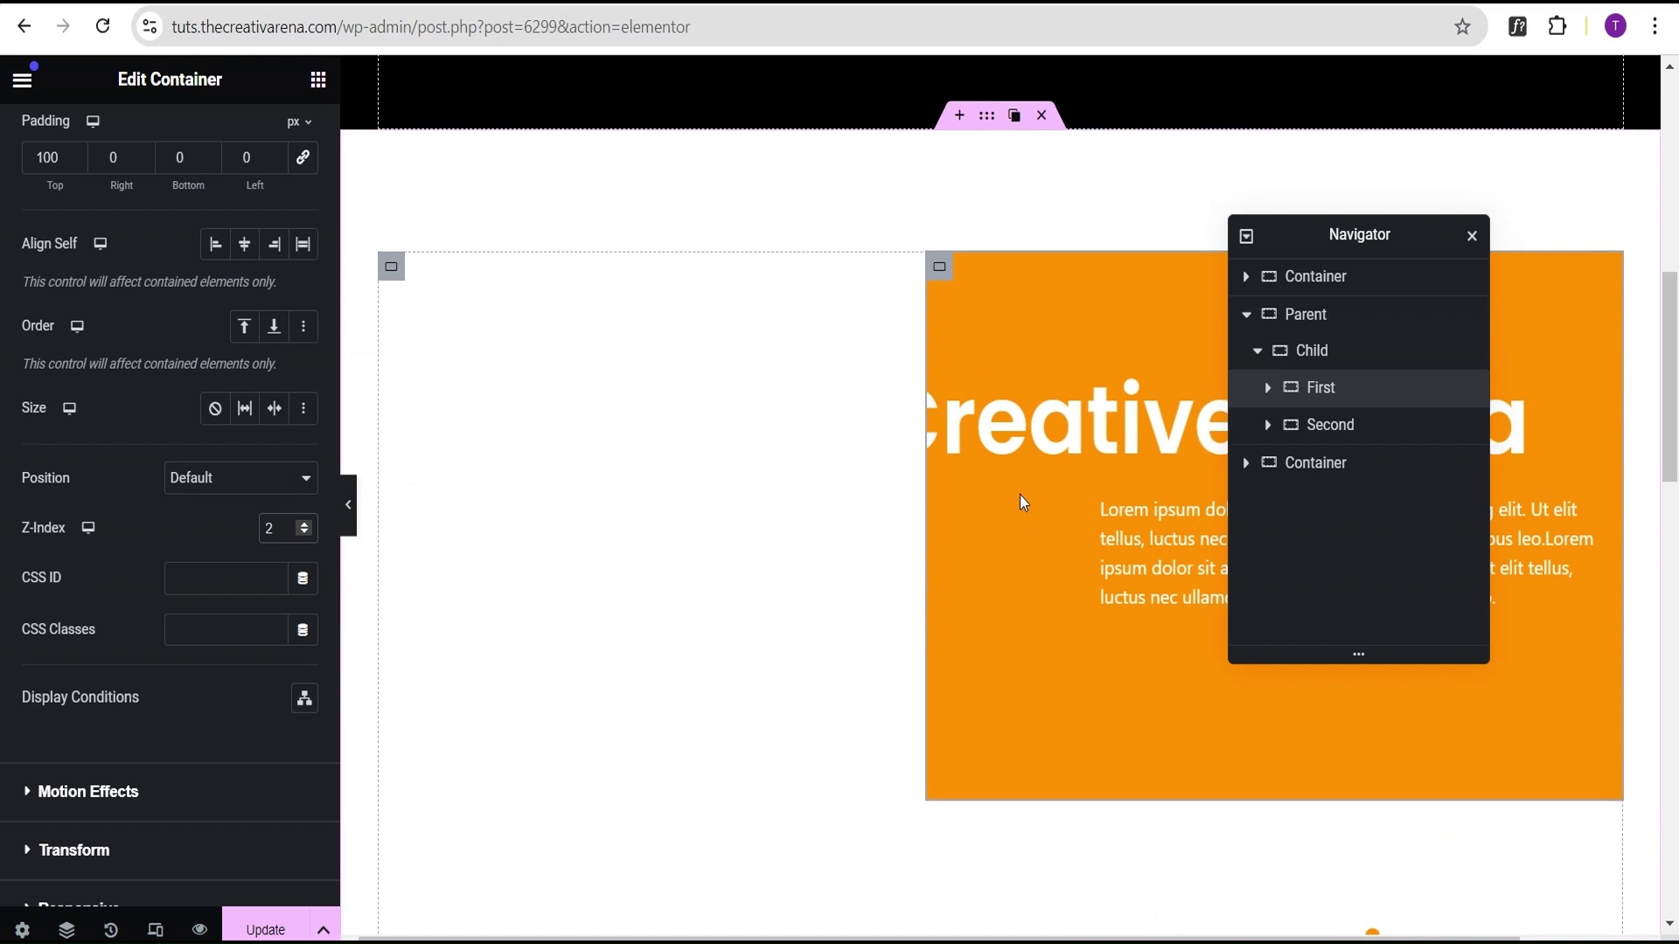
Unlink the Second container's margin values and set its top margin to -450 px so it overlaps the First container.
scroll(1019, 497, "down", 3)
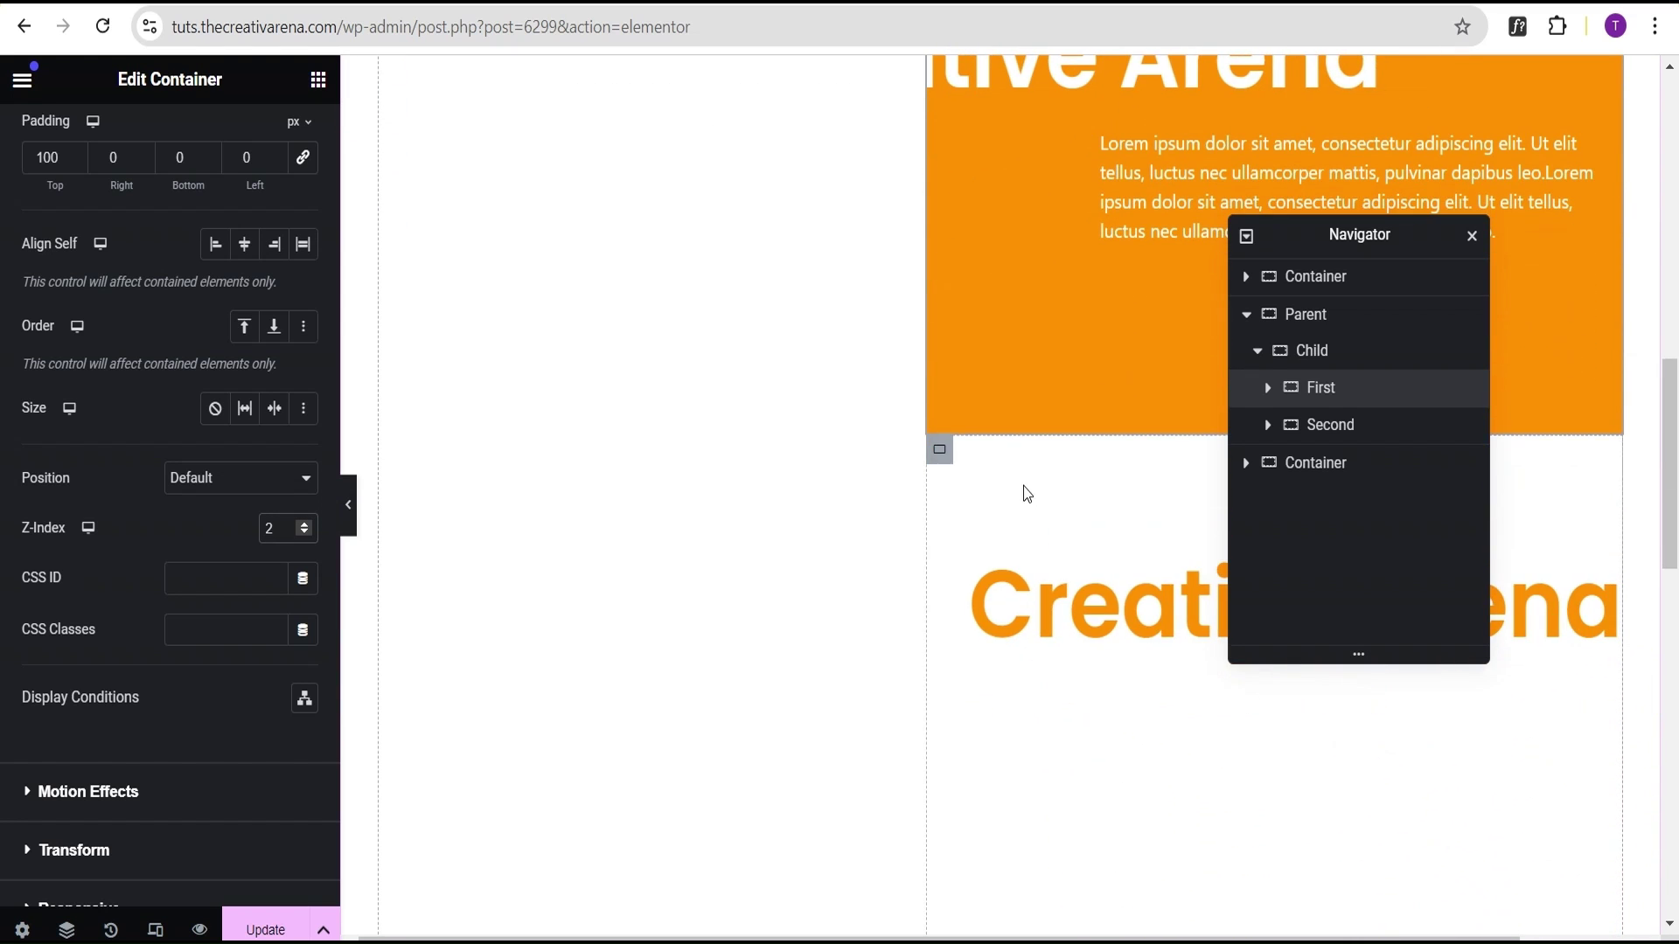
left_click(1329, 424)
mouse_move(941, 467)
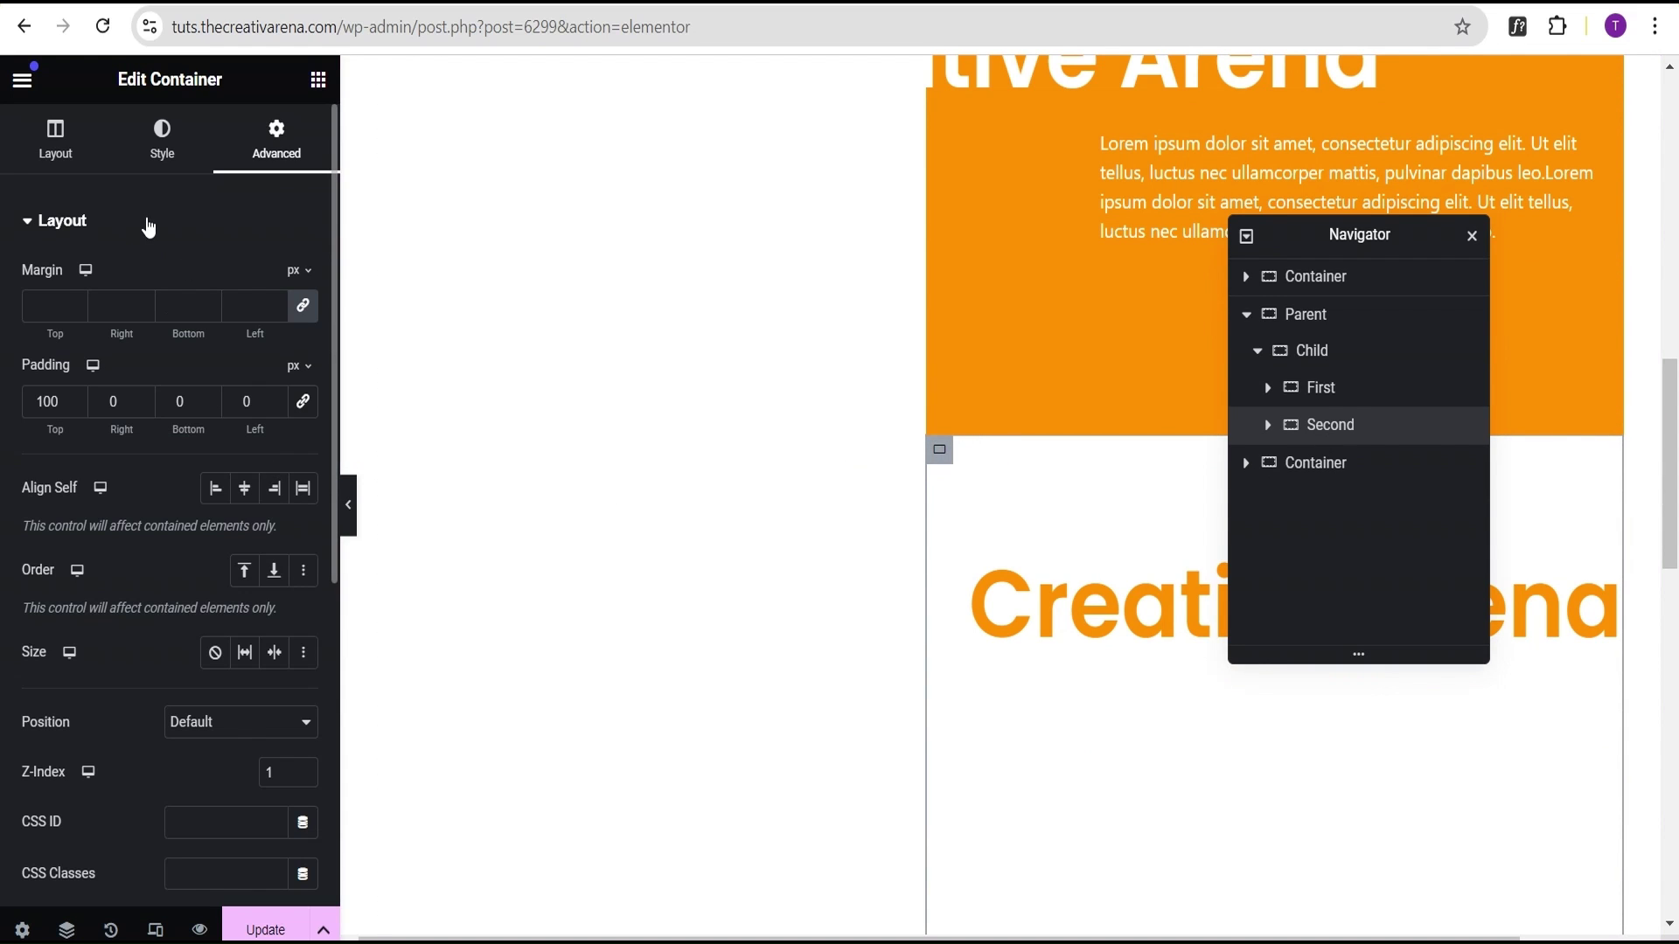
left_click(304, 313)
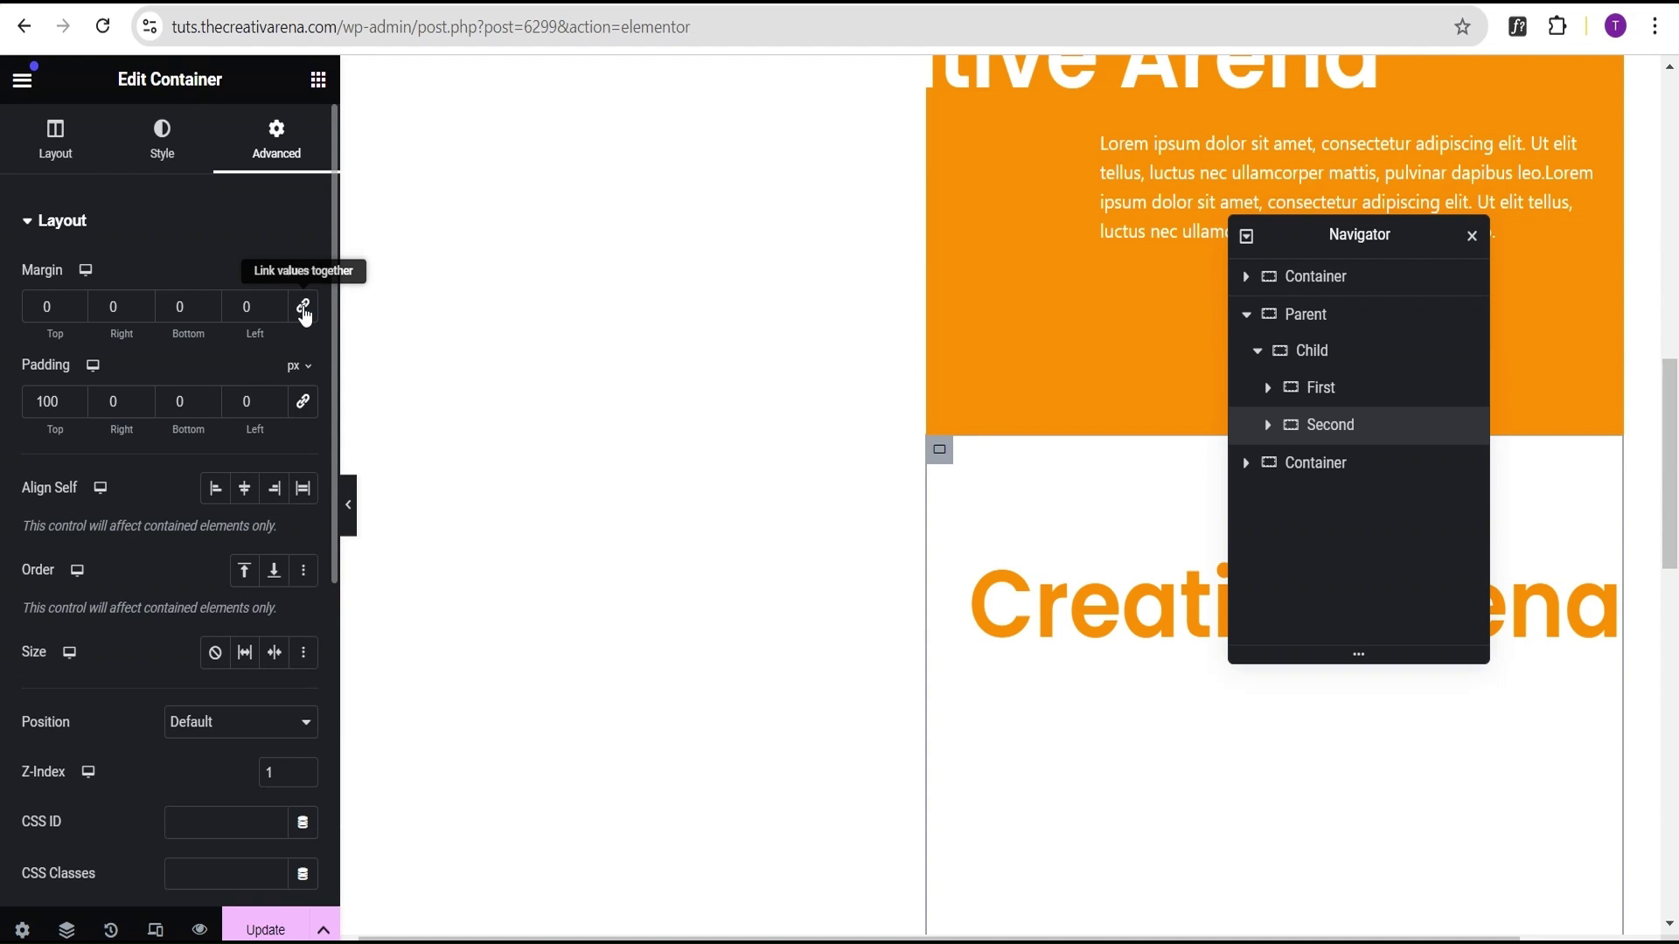
left_click(77, 313)
left_click(78, 312)
left_click(78, 312)
left_click(78, 312)
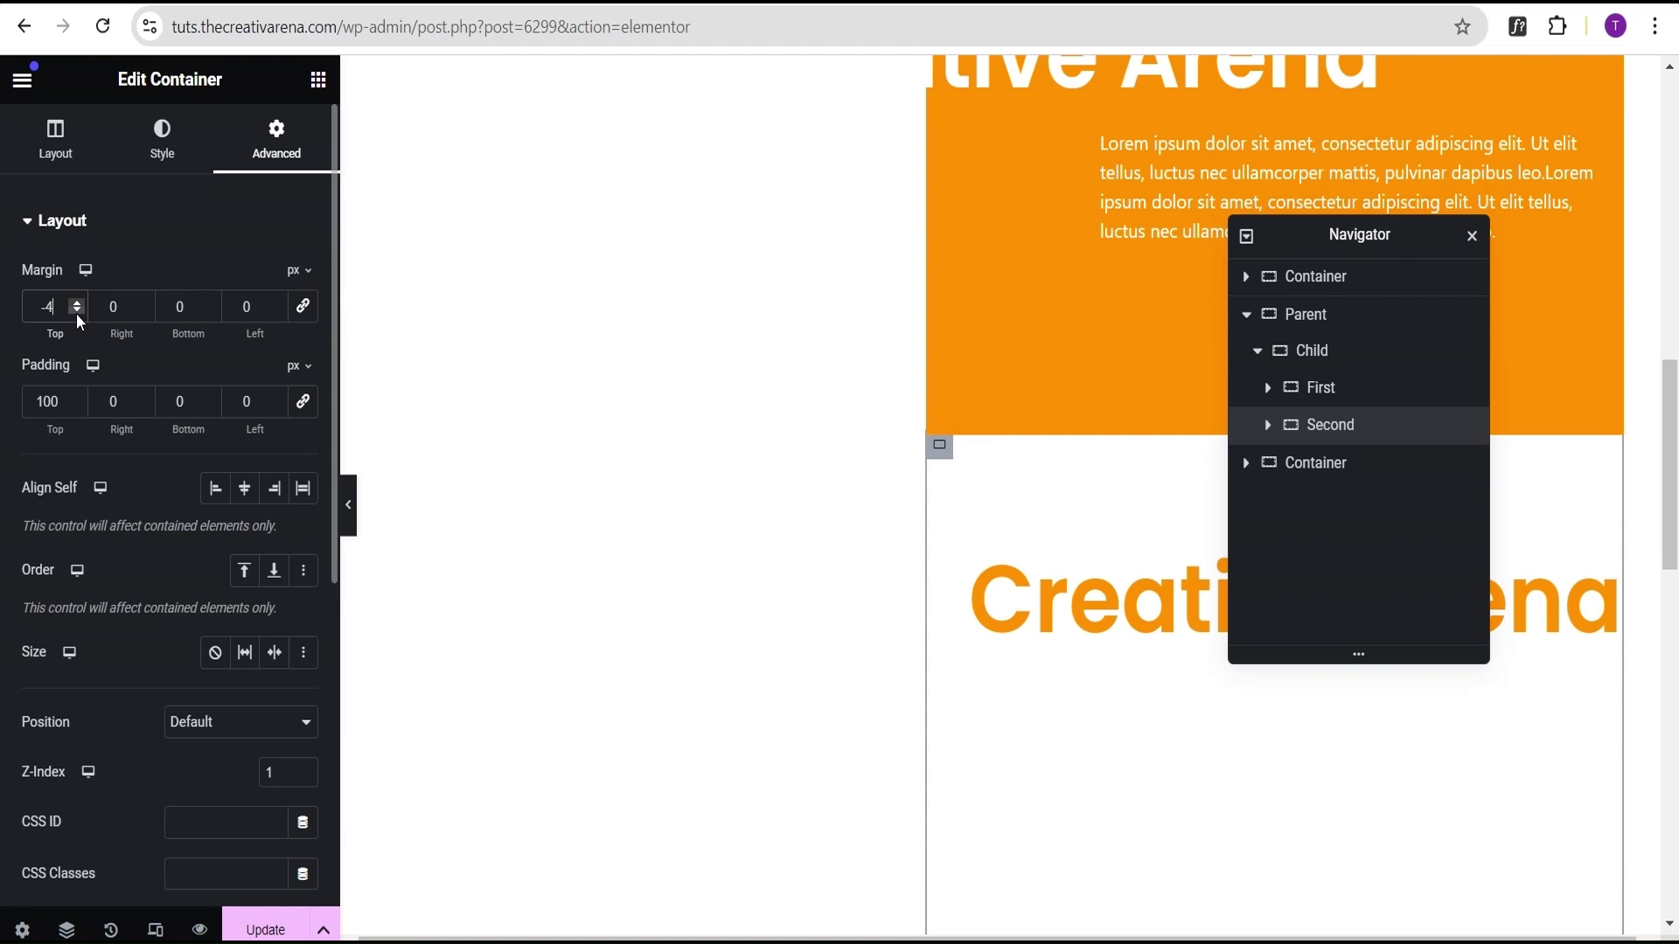
type("50")
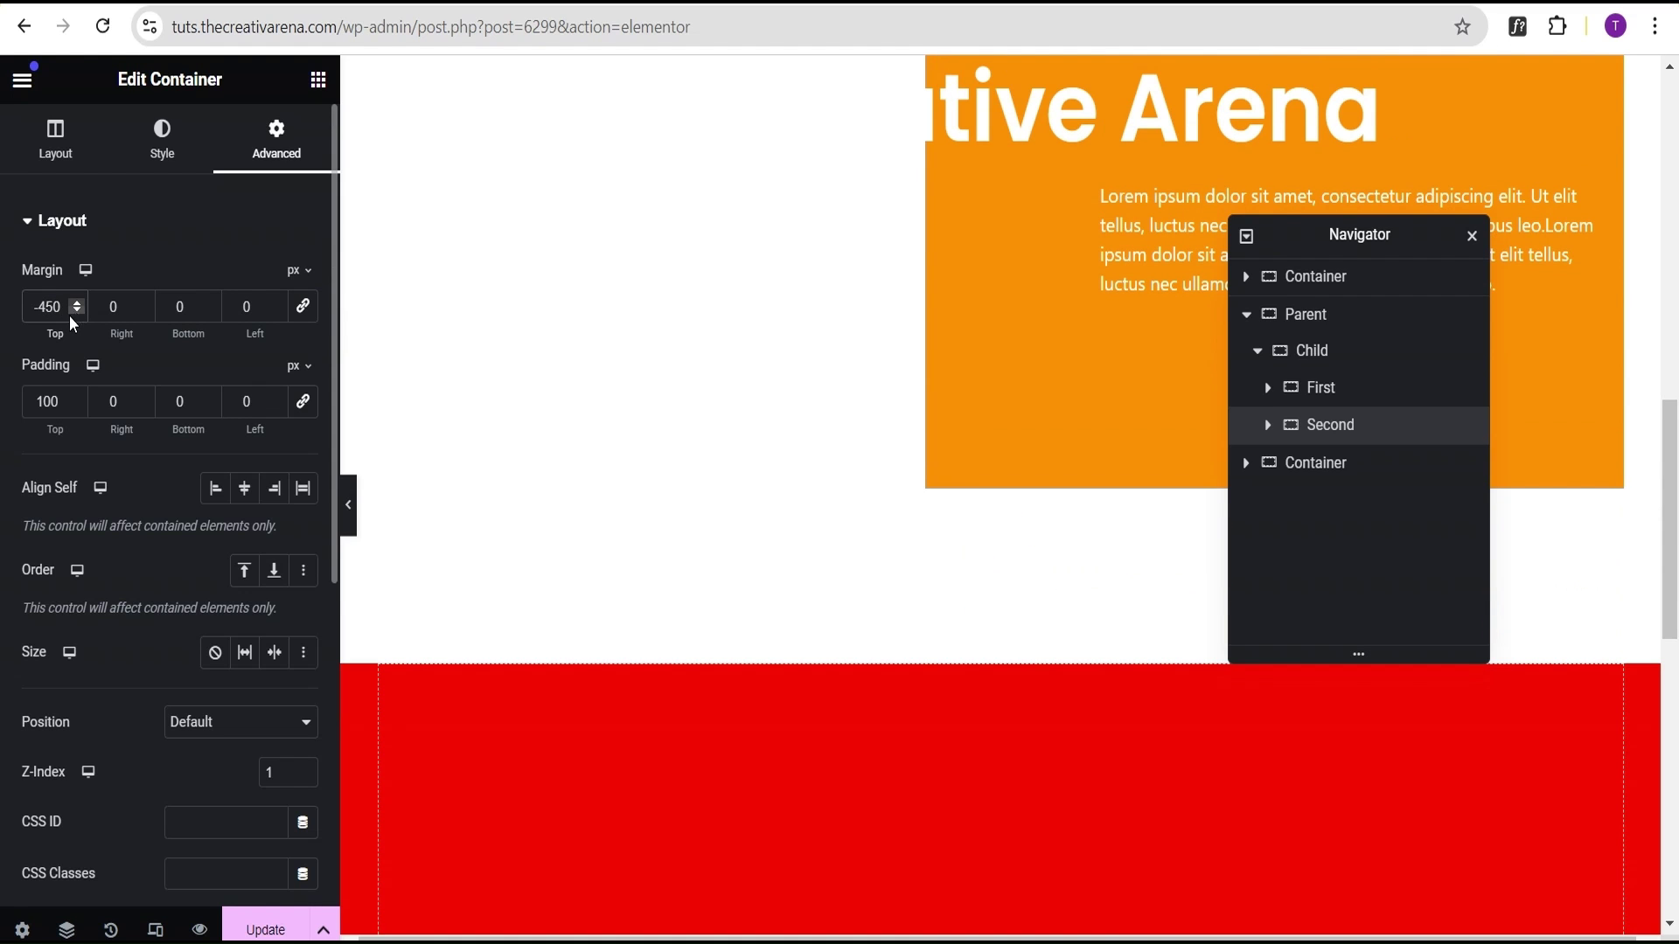
scroll(630, 210, "up", 3)
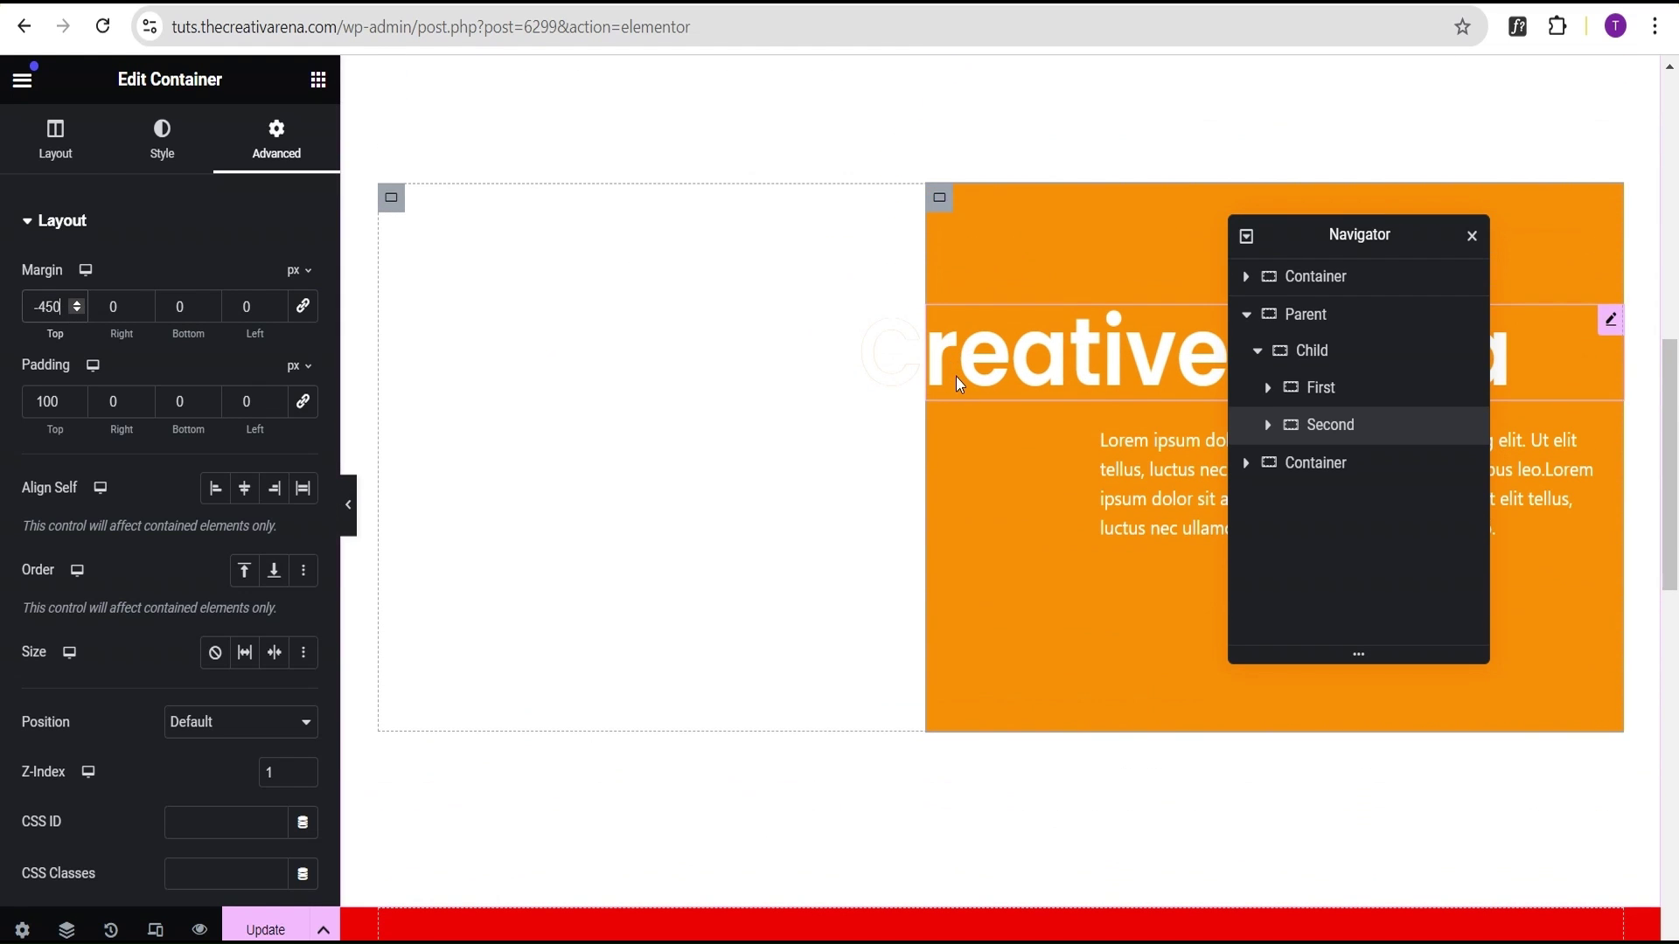
mouse_move(932, 201)
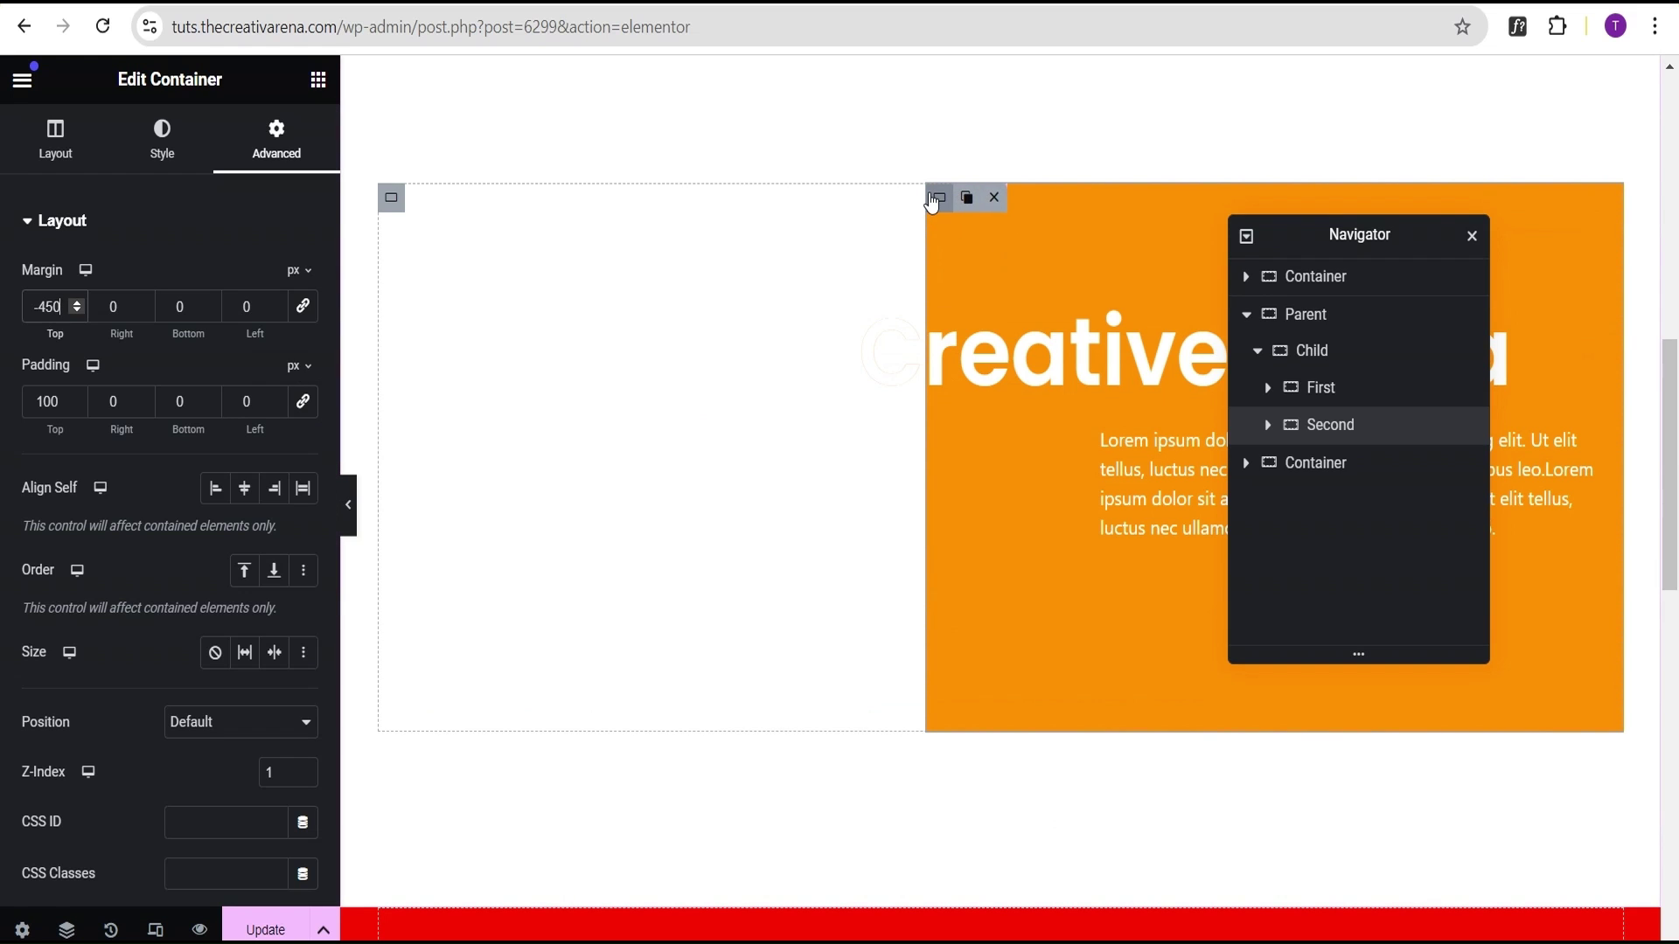
Check the First container's minimum height against the Second container's margin, and set the First container's Overflow to Hidden.
left_click(1318, 393)
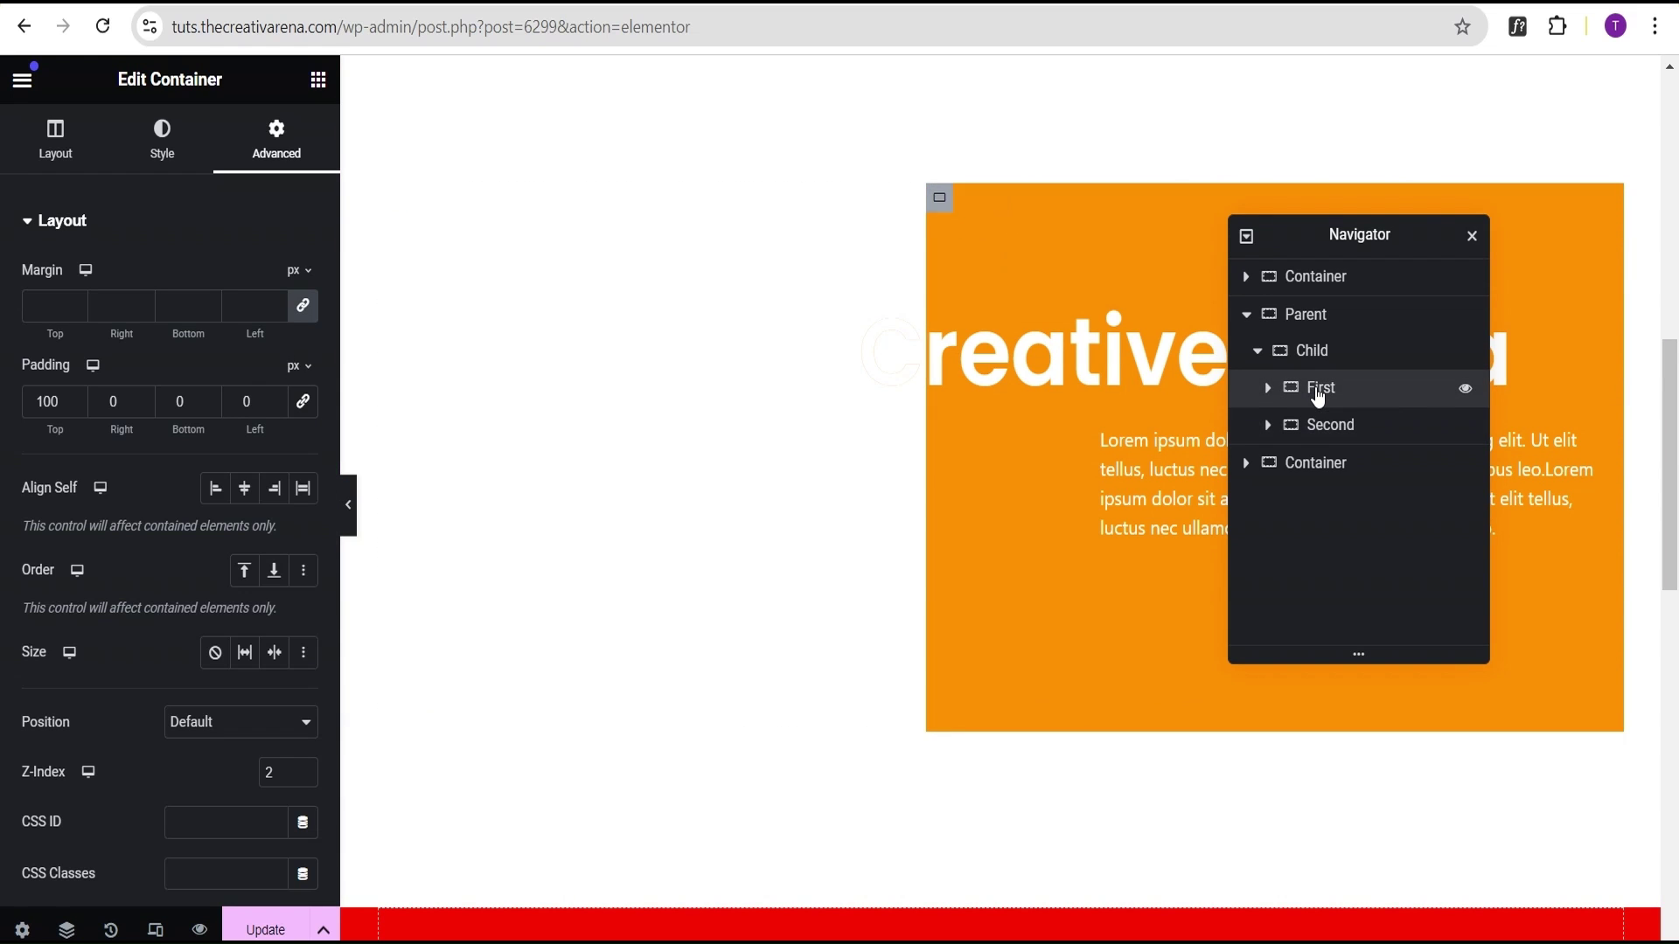
mouse_move(936, 208)
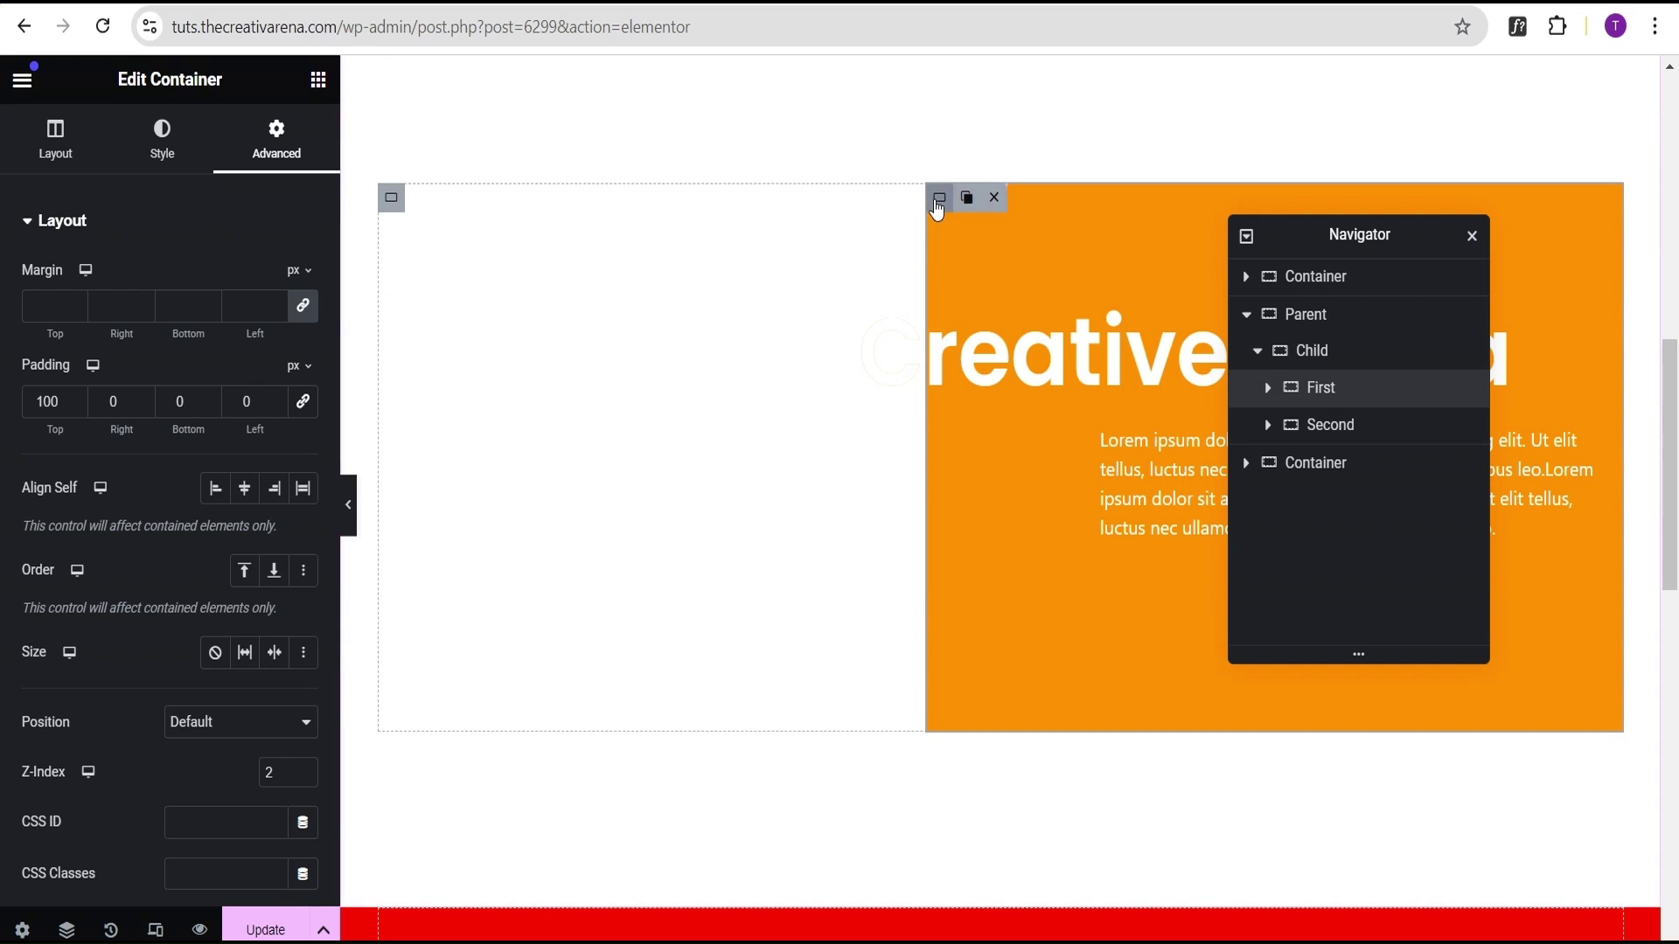
left_click(56, 153)
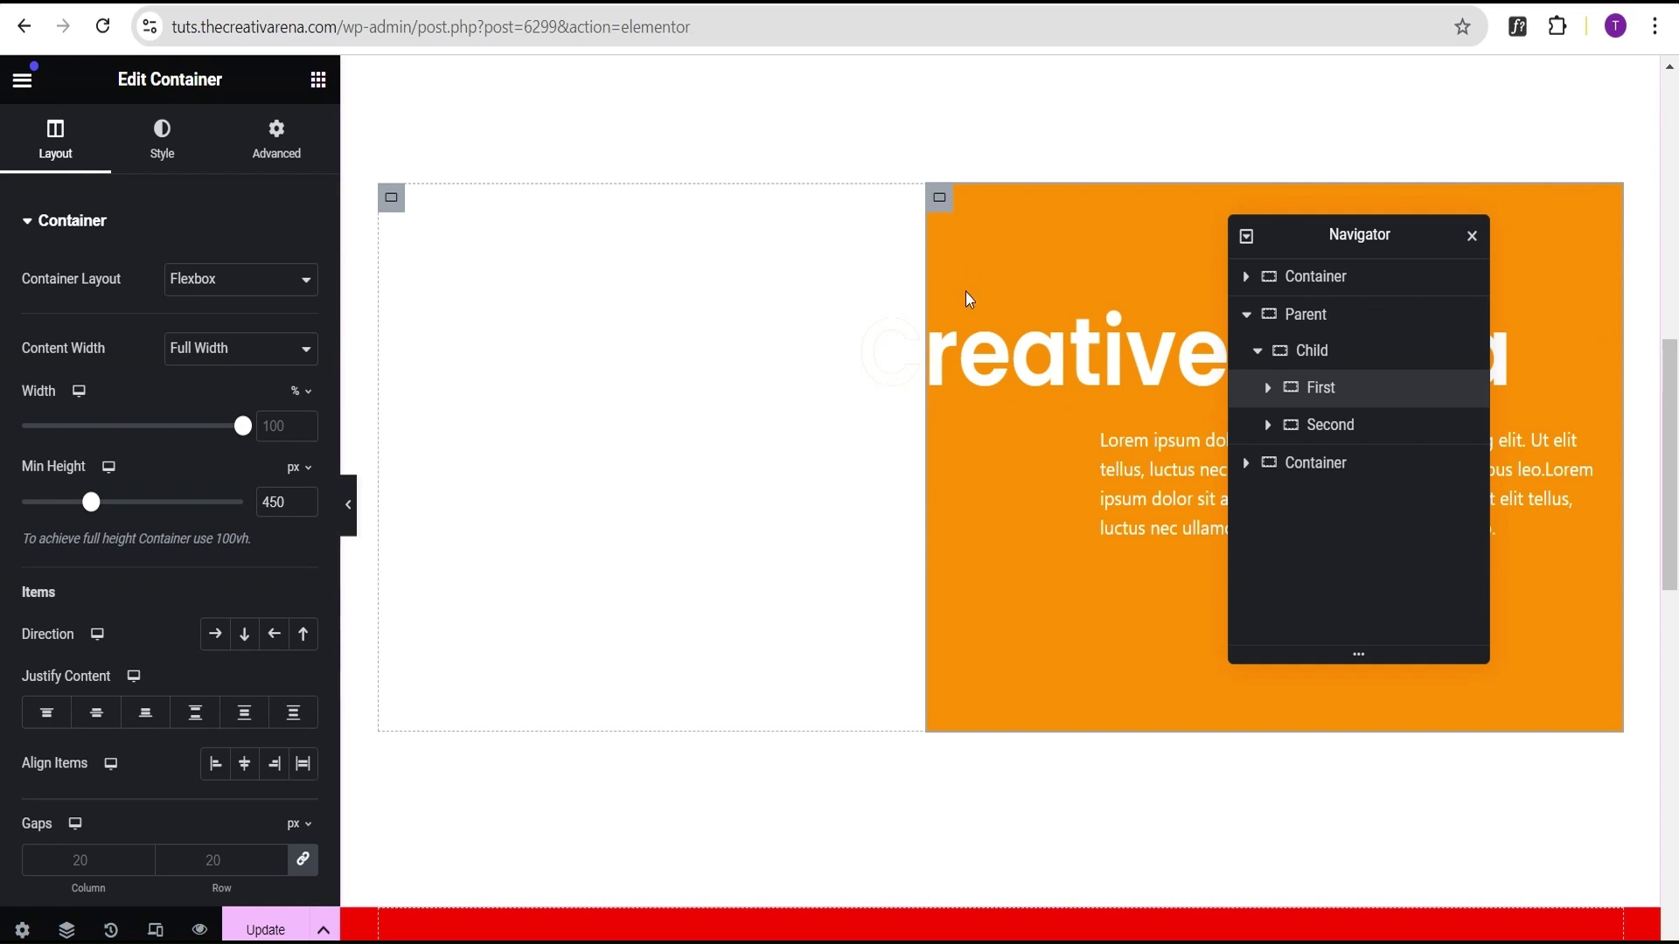
left_click(1355, 429)
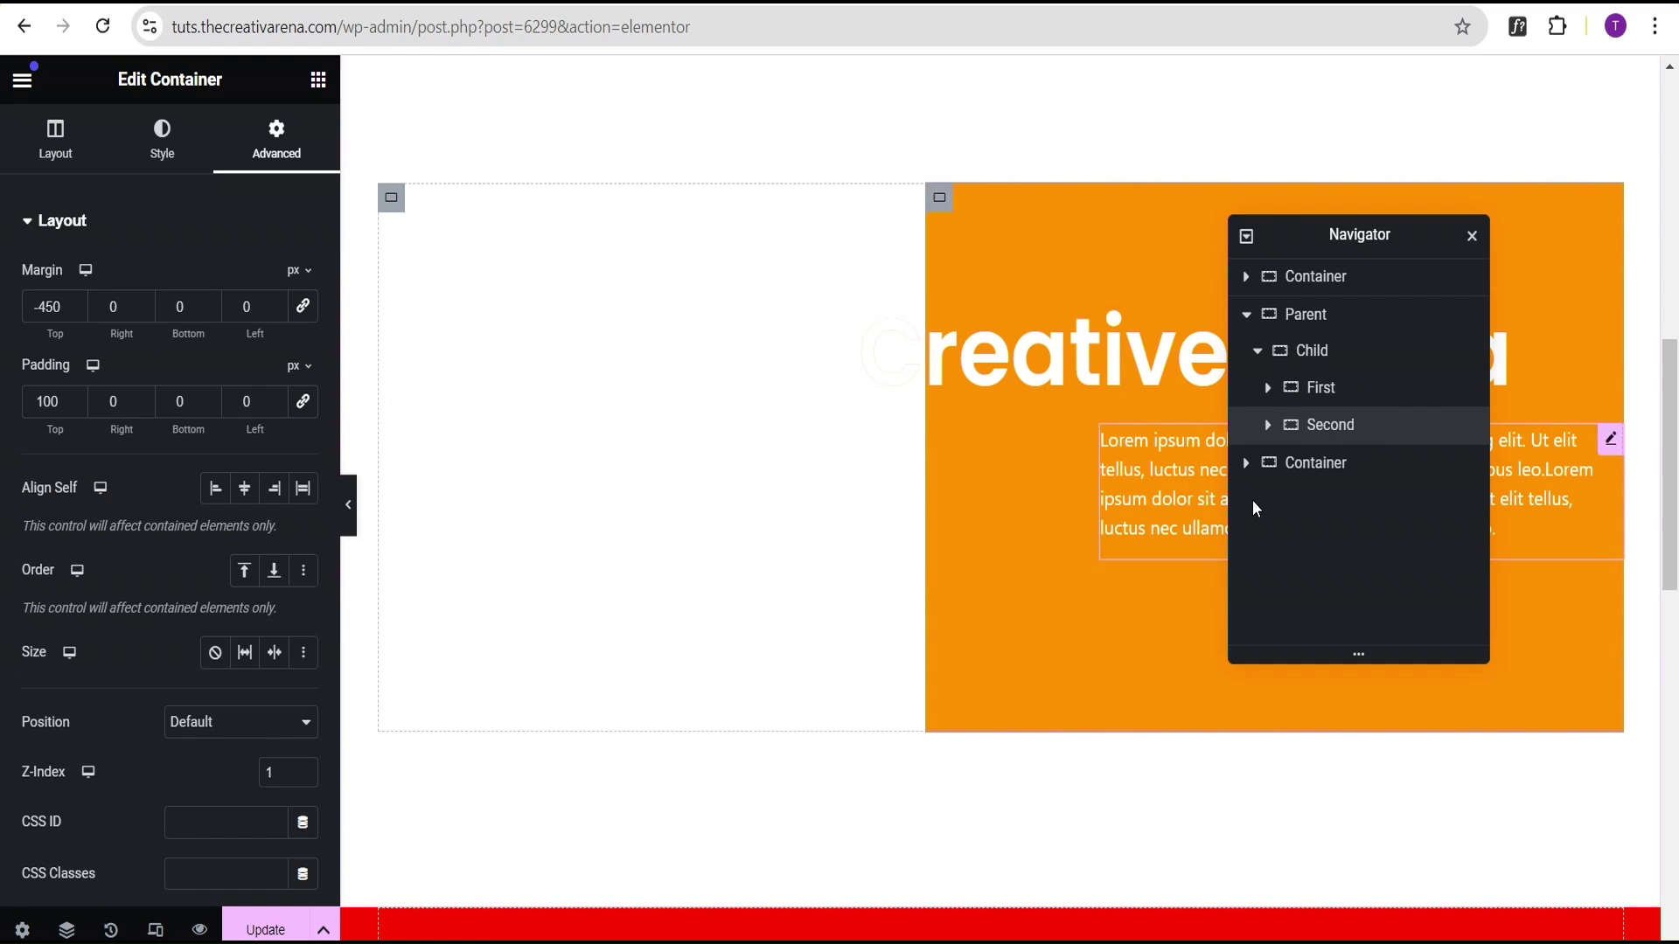
left_click(1325, 389)
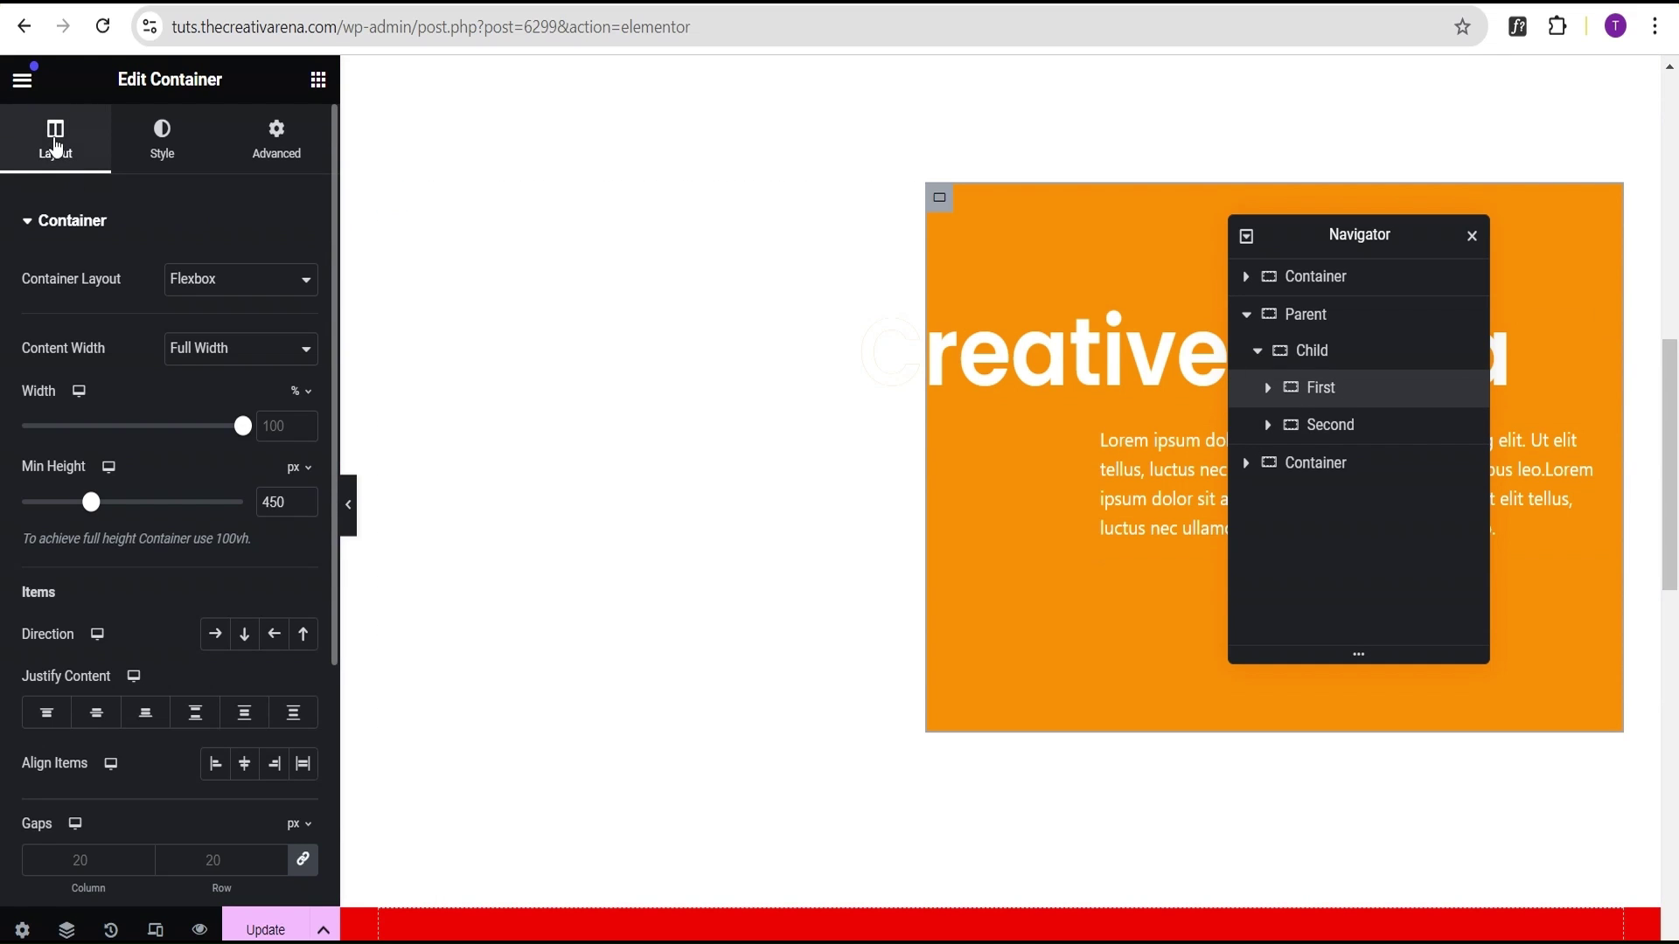
left_click(40, 223)
left_click(51, 289)
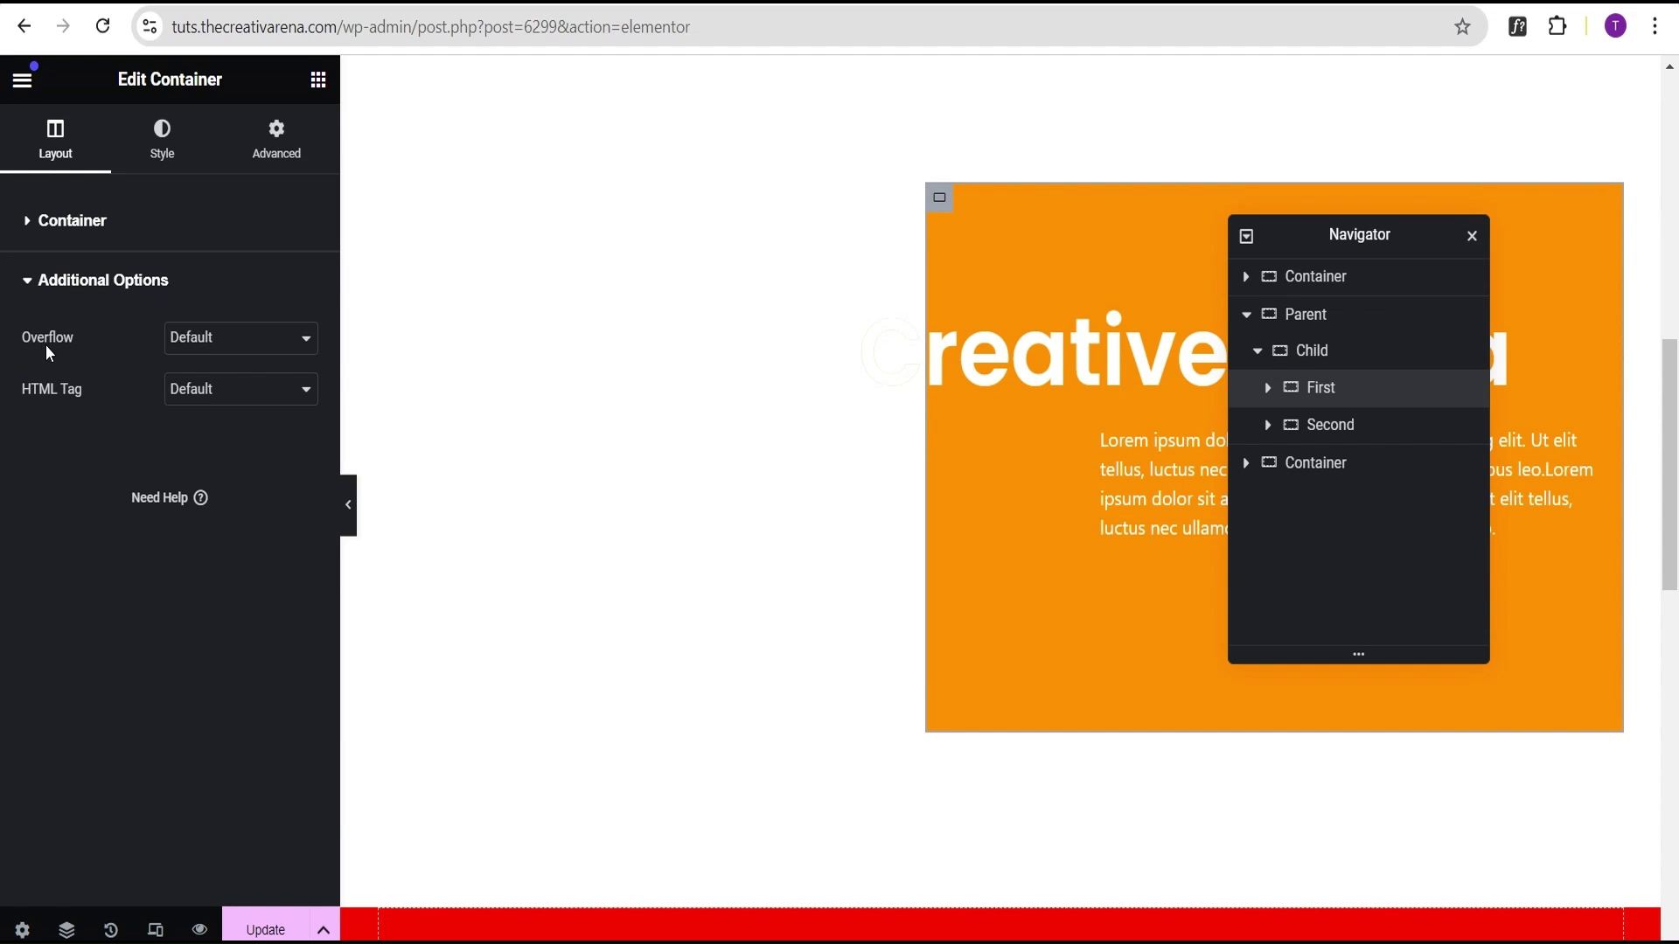
left_click(208, 340)
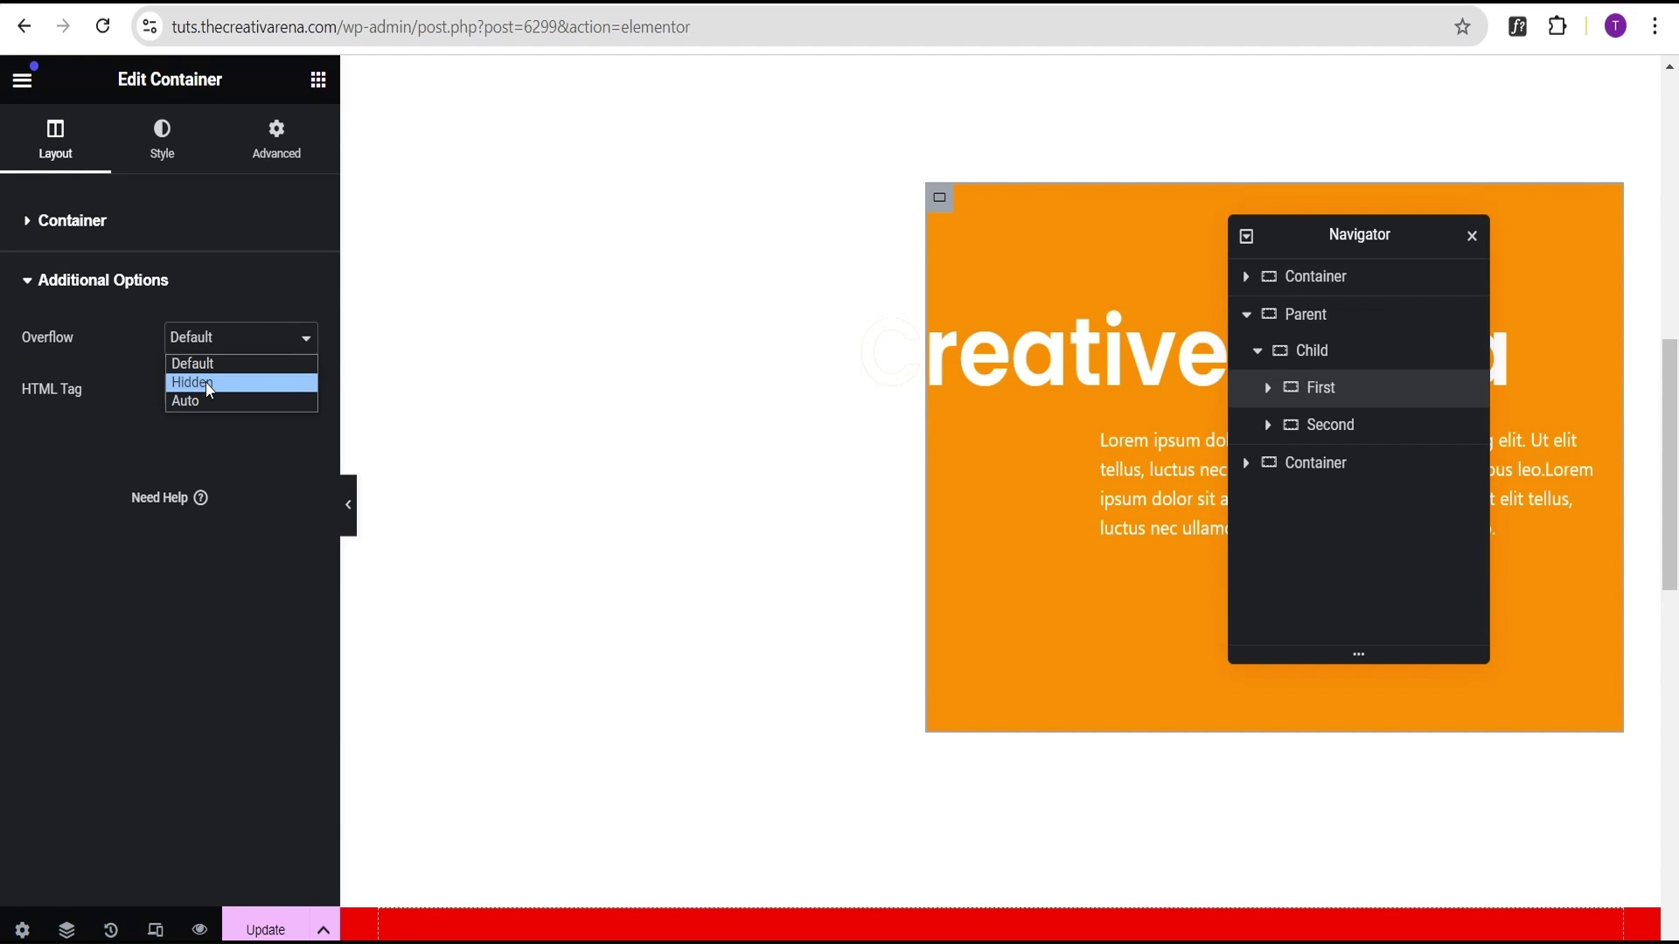
left_click(207, 382)
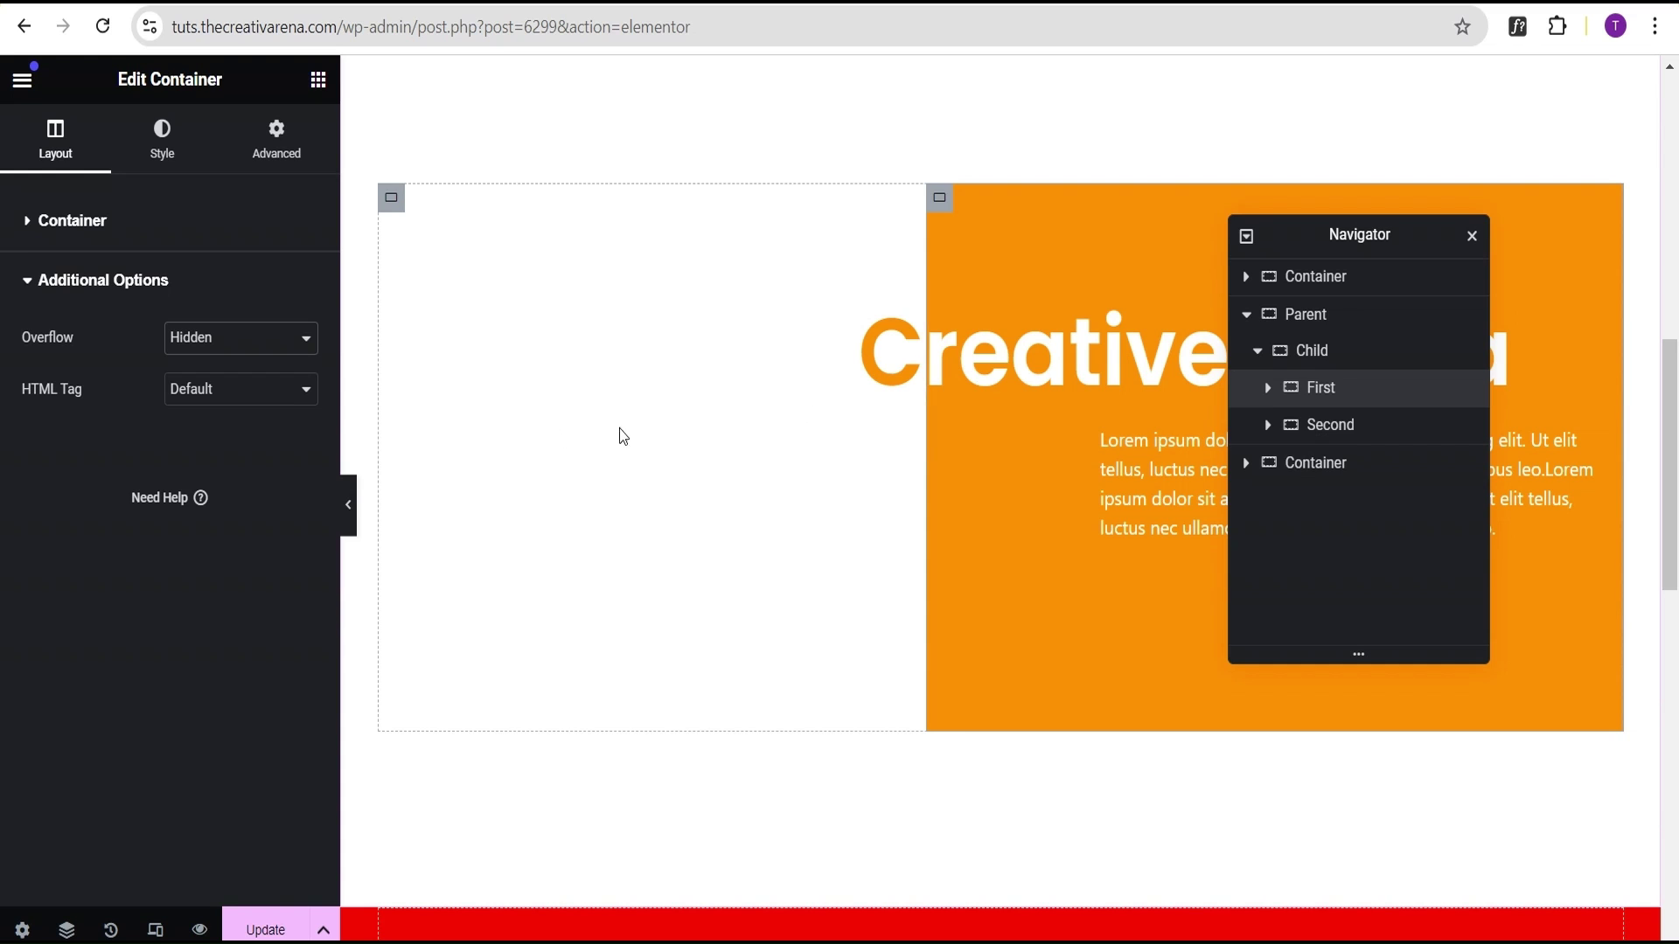
Preview the page without the editing controls, scrolling both ways to examine the Creative Arena heading's colour change at the orange box's edges.
left_click(347, 506)
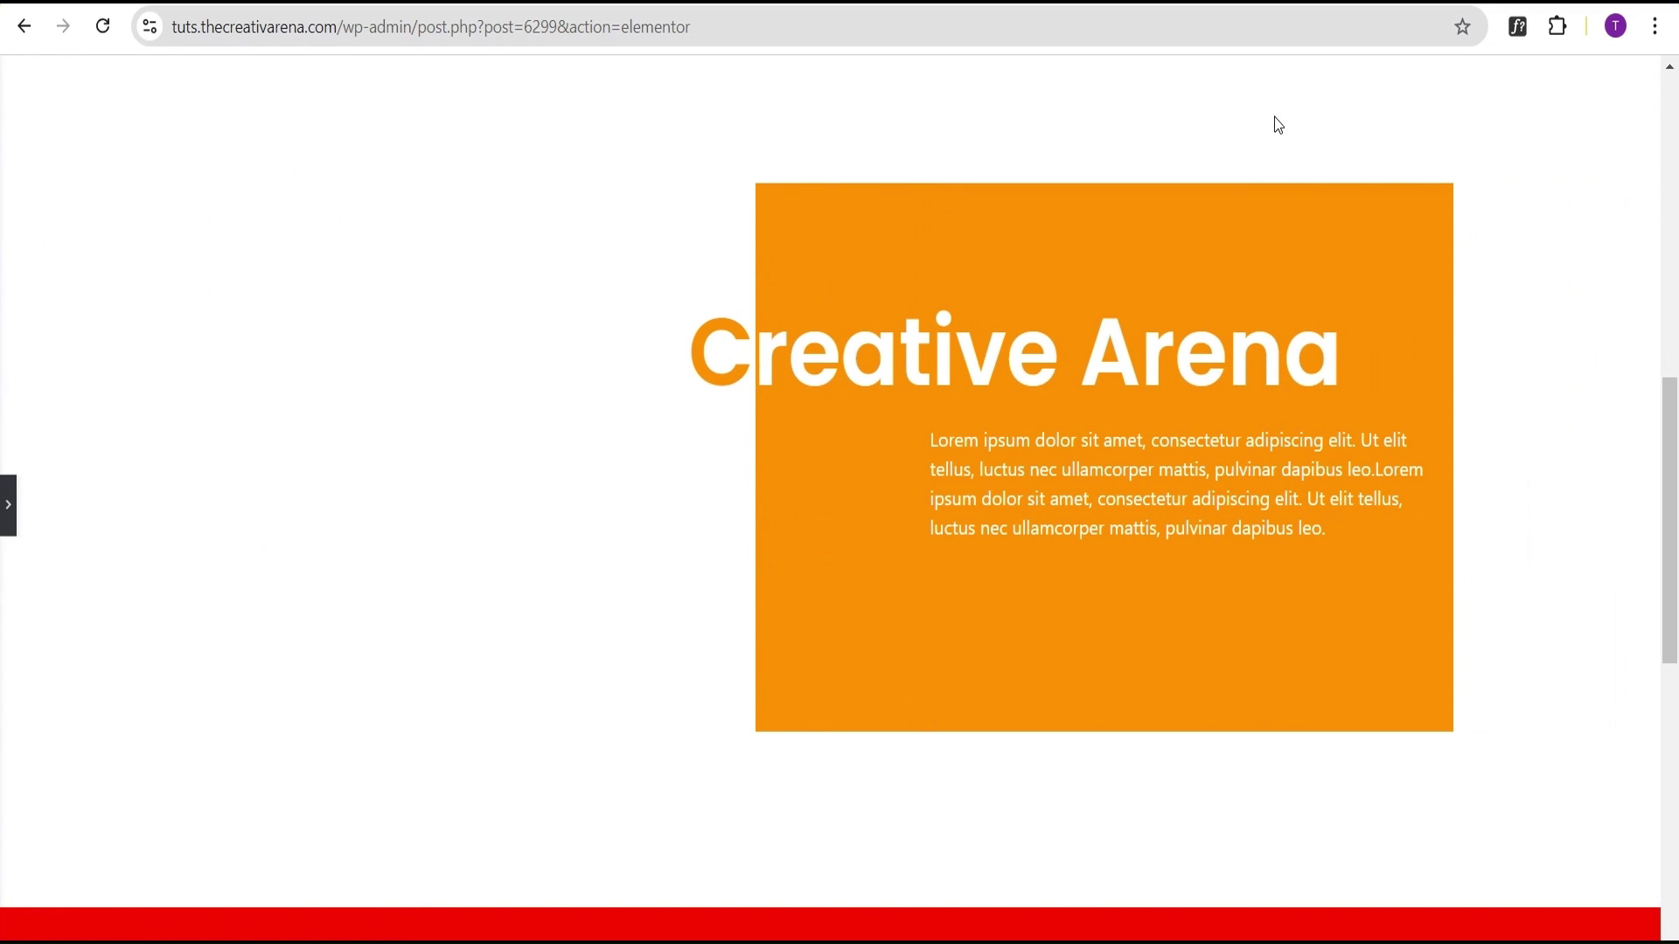
scroll(1283, 113, "down", 3)
scroll(1284, 113, "up", 2)
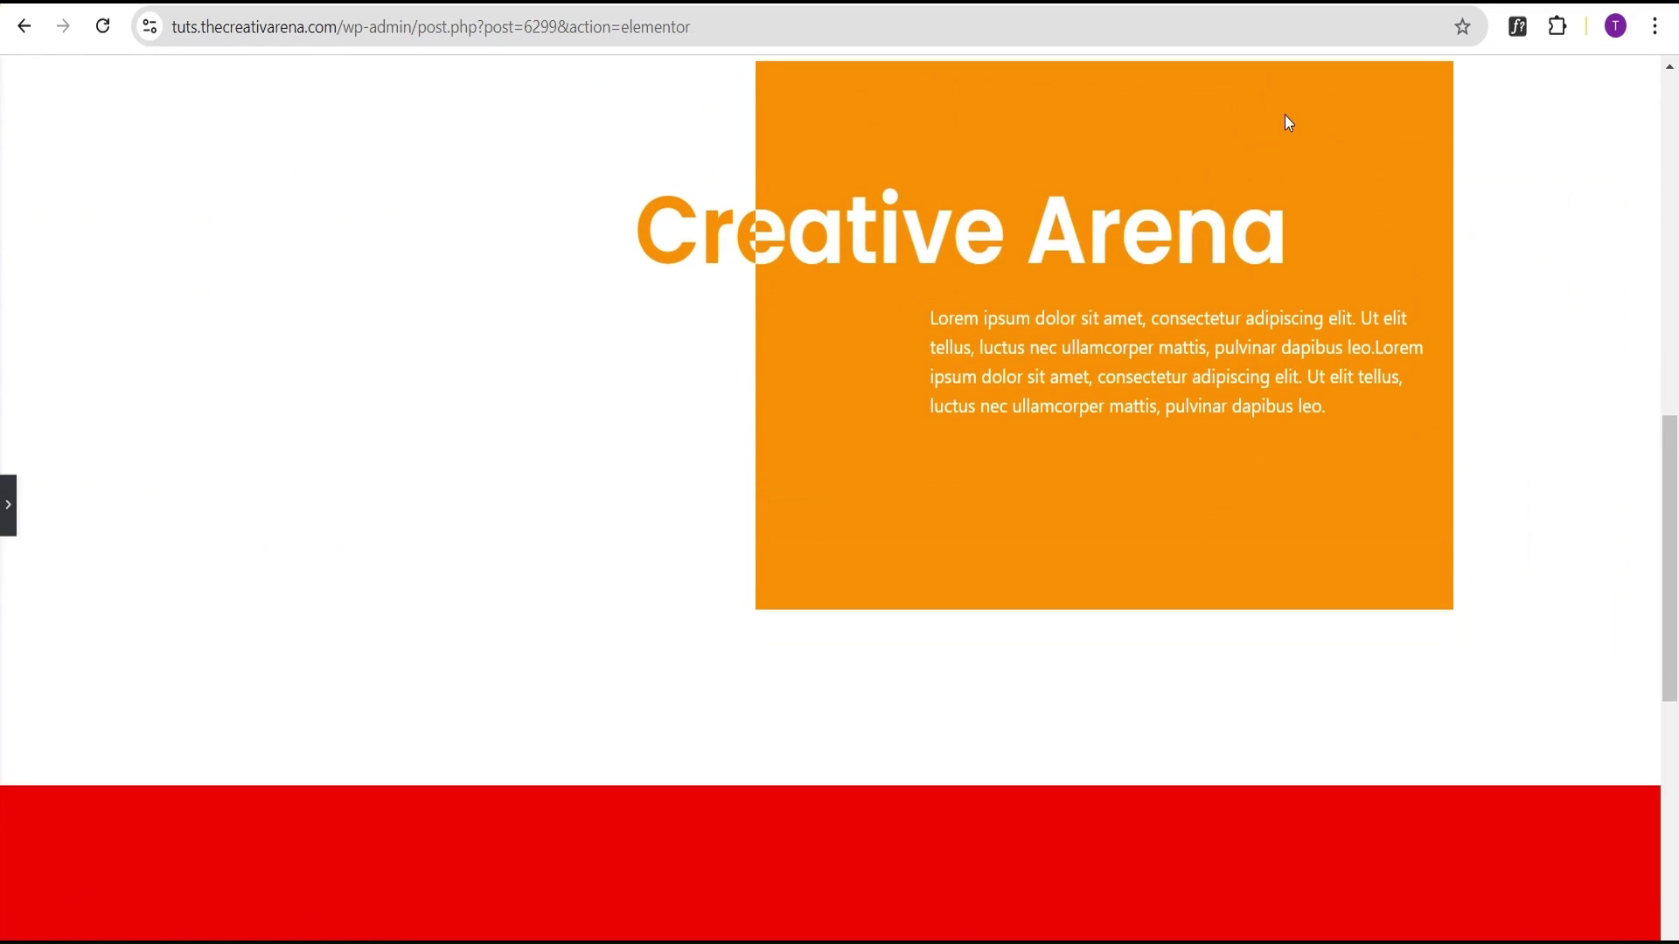
scroll(1285, 122, "down", 1)
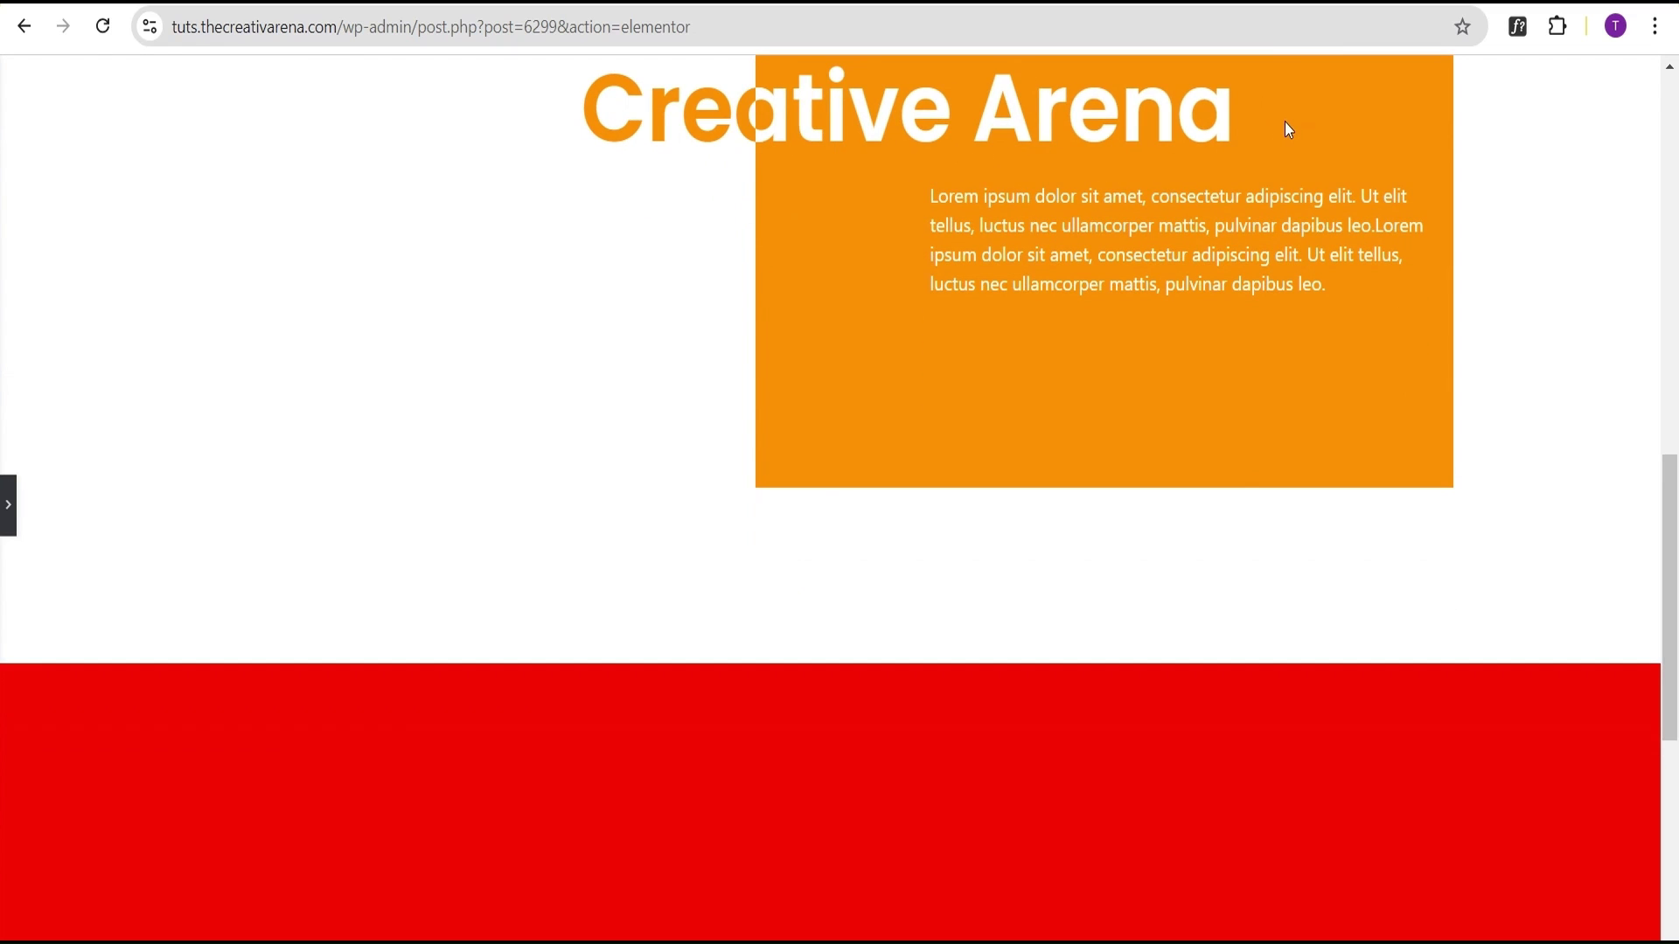
scroll(1285, 131, "up", 2)
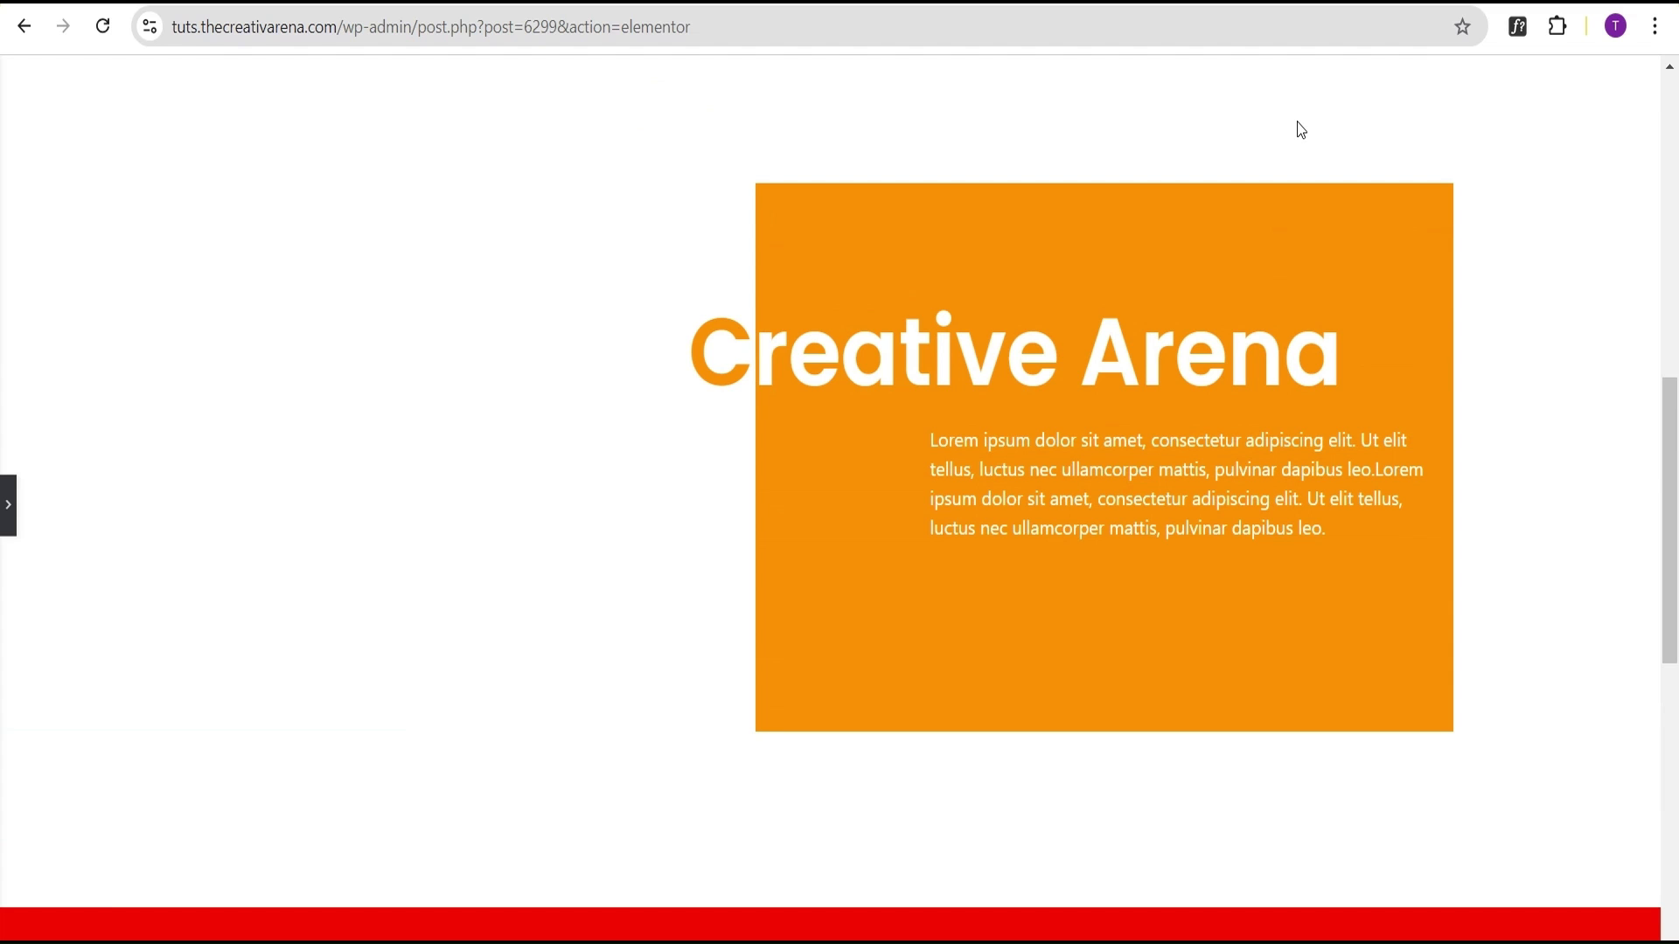
scroll(1240, 103, "down", 2)
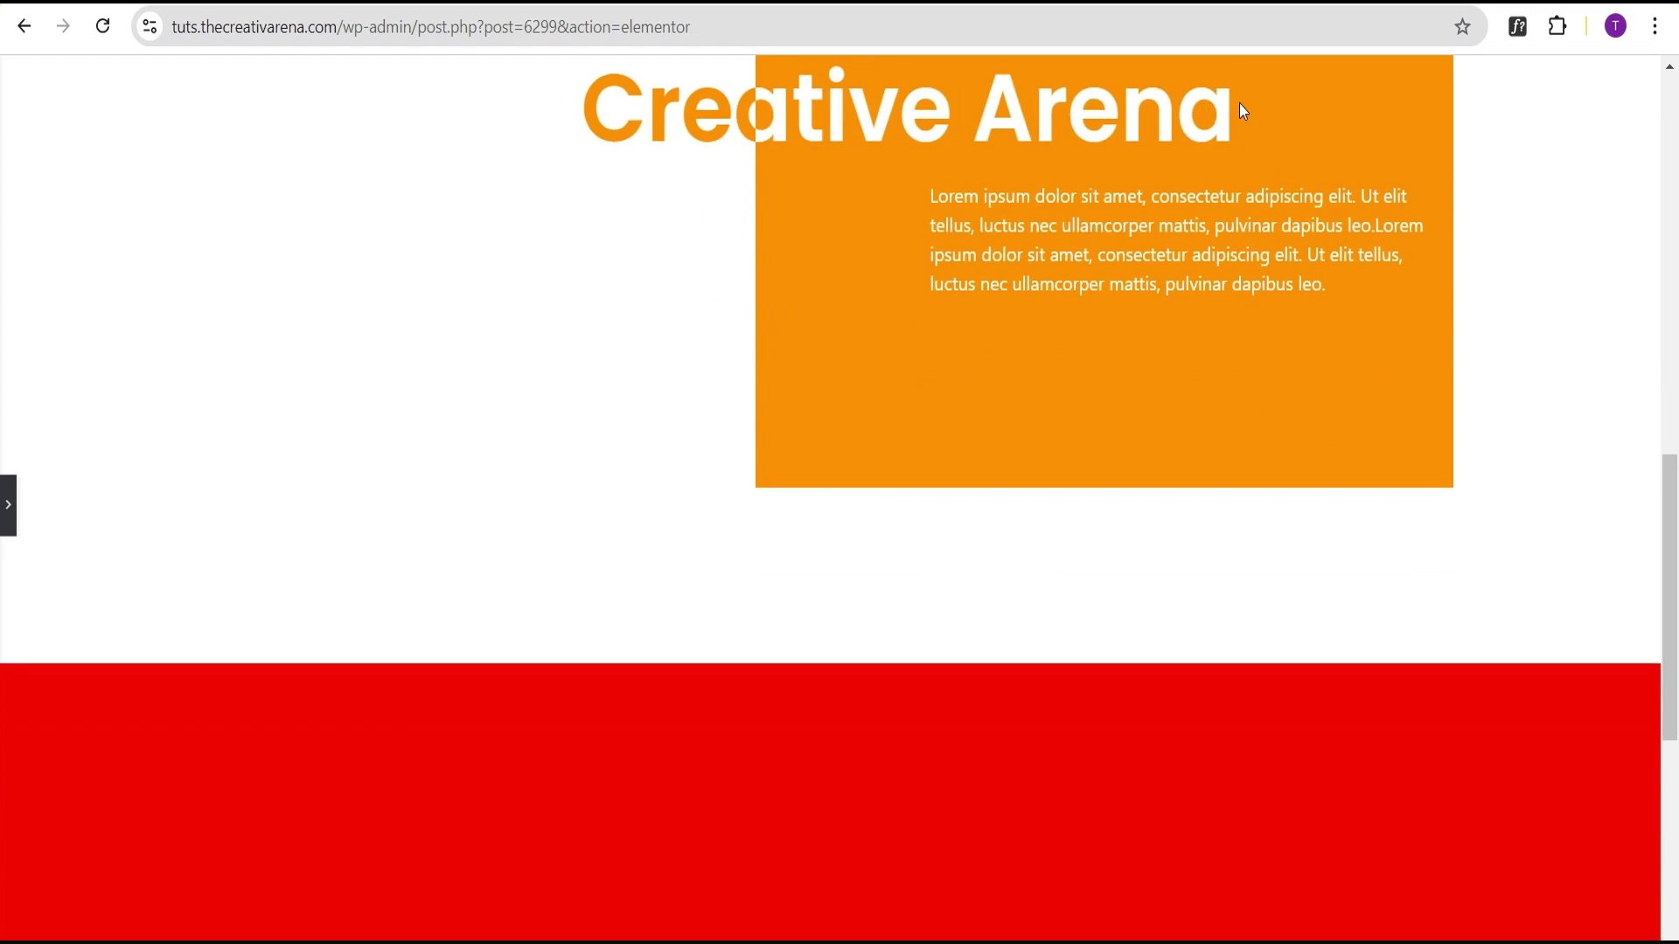
scroll(1240, 109, "up", 6)
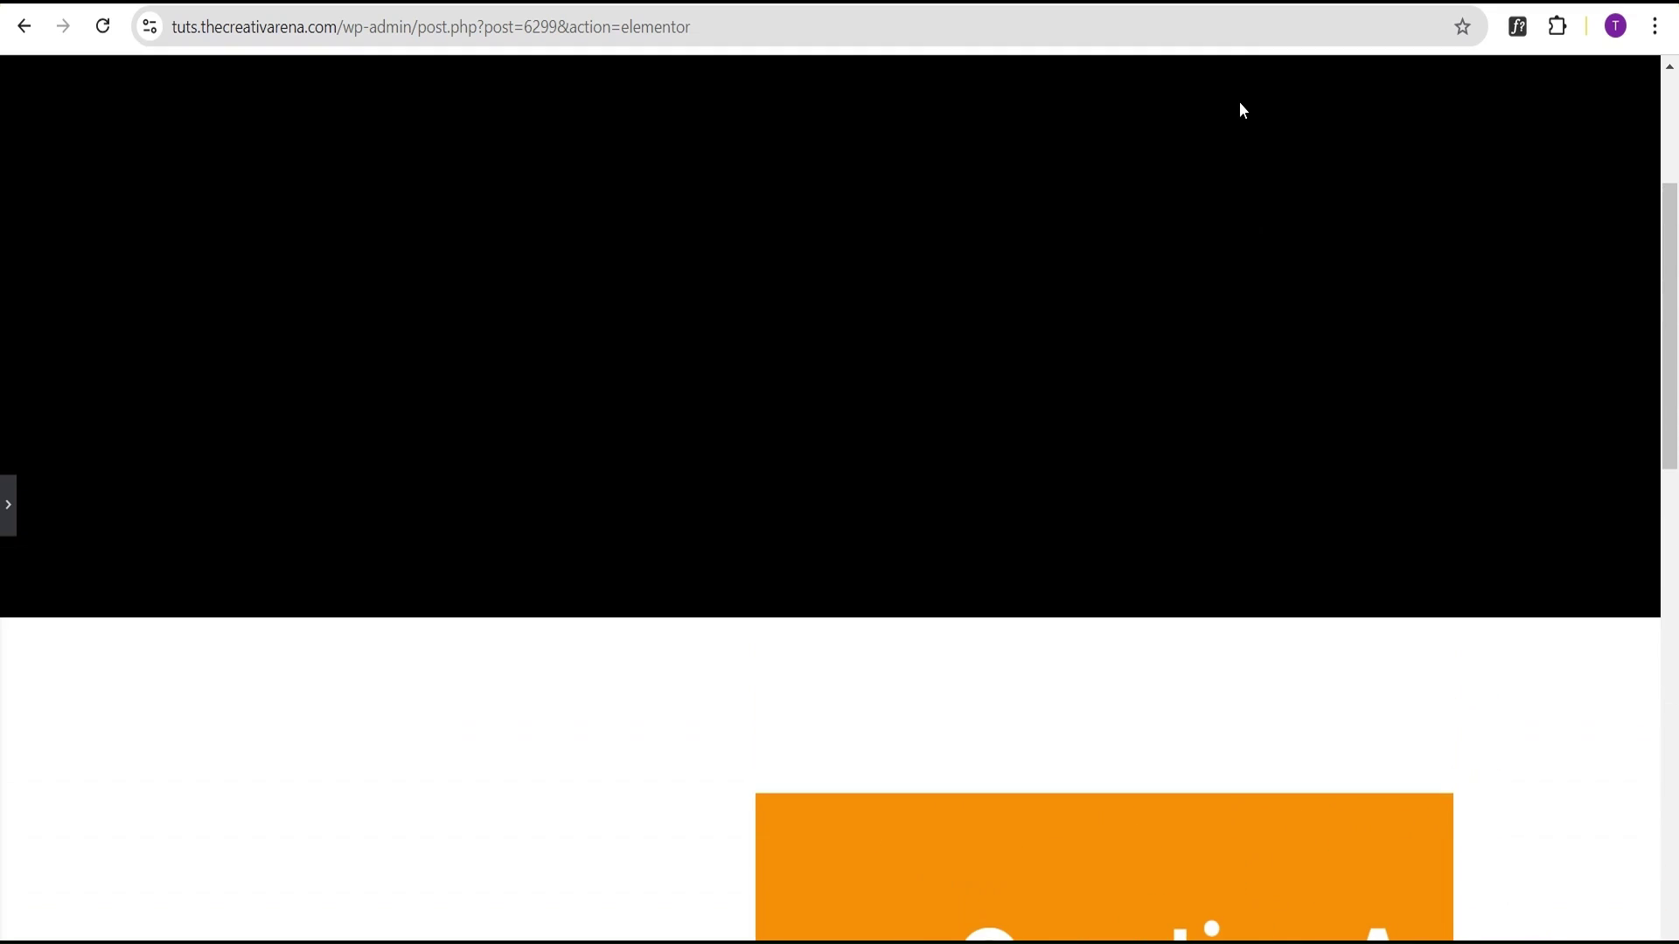
scroll(1242, 112, "down", 1)
scroll(1241, 114, "down", 5)
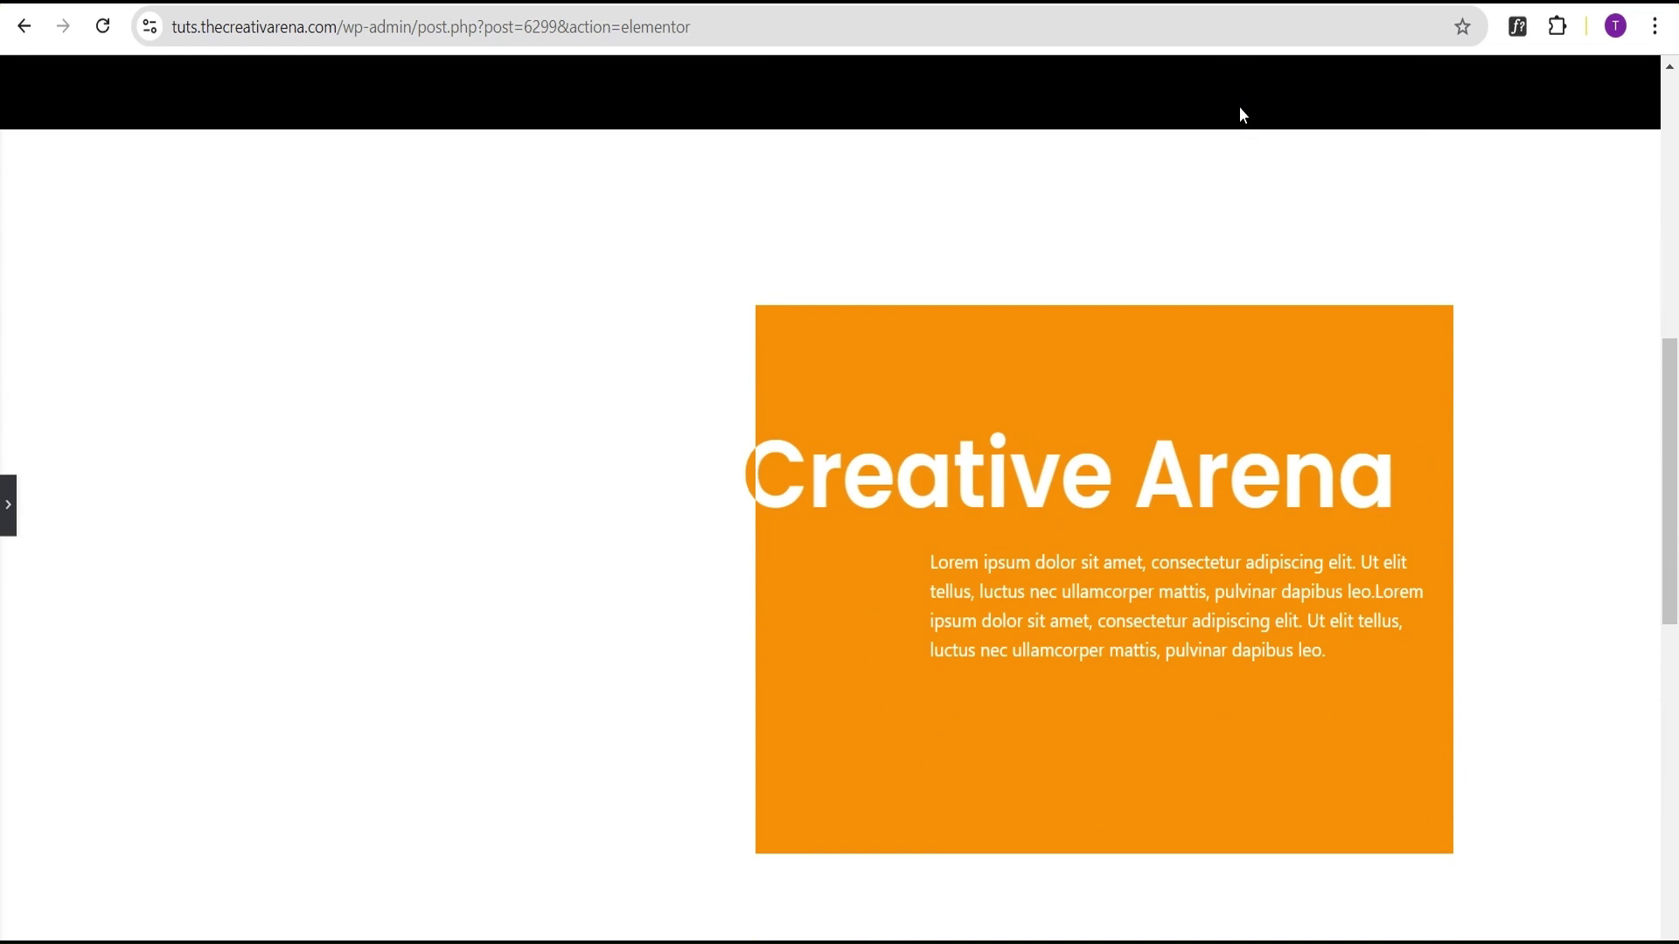
scroll(1241, 111, "down", 1)
scroll(1241, 112, "up", 5)
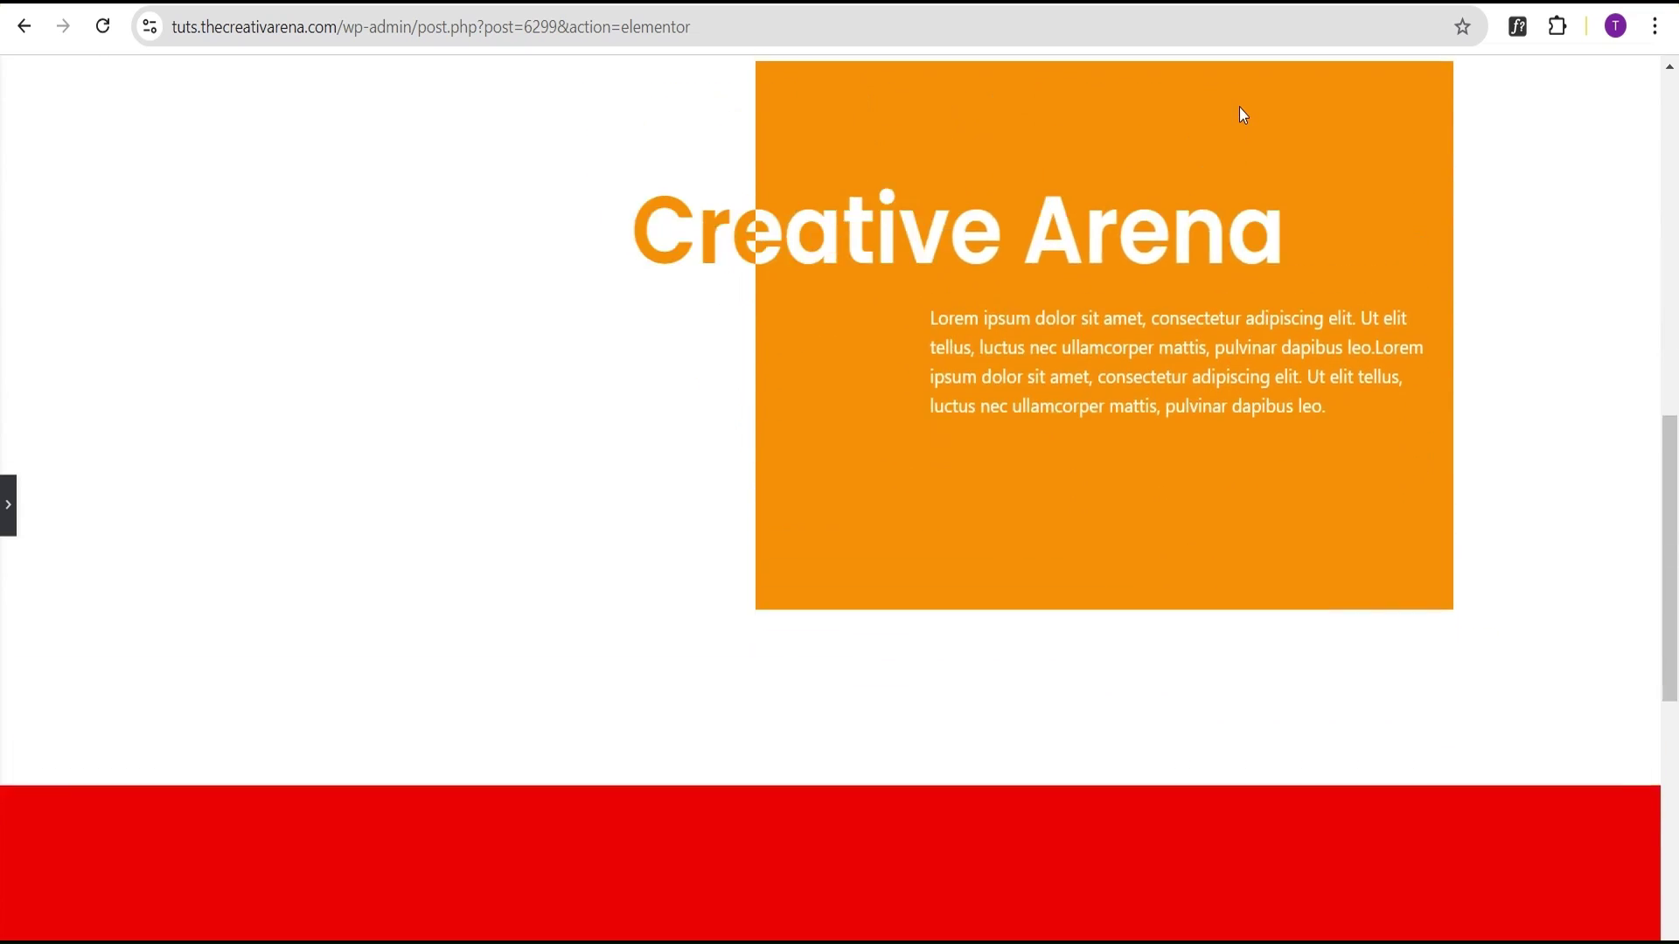
scroll(1240, 107, "up", 1)
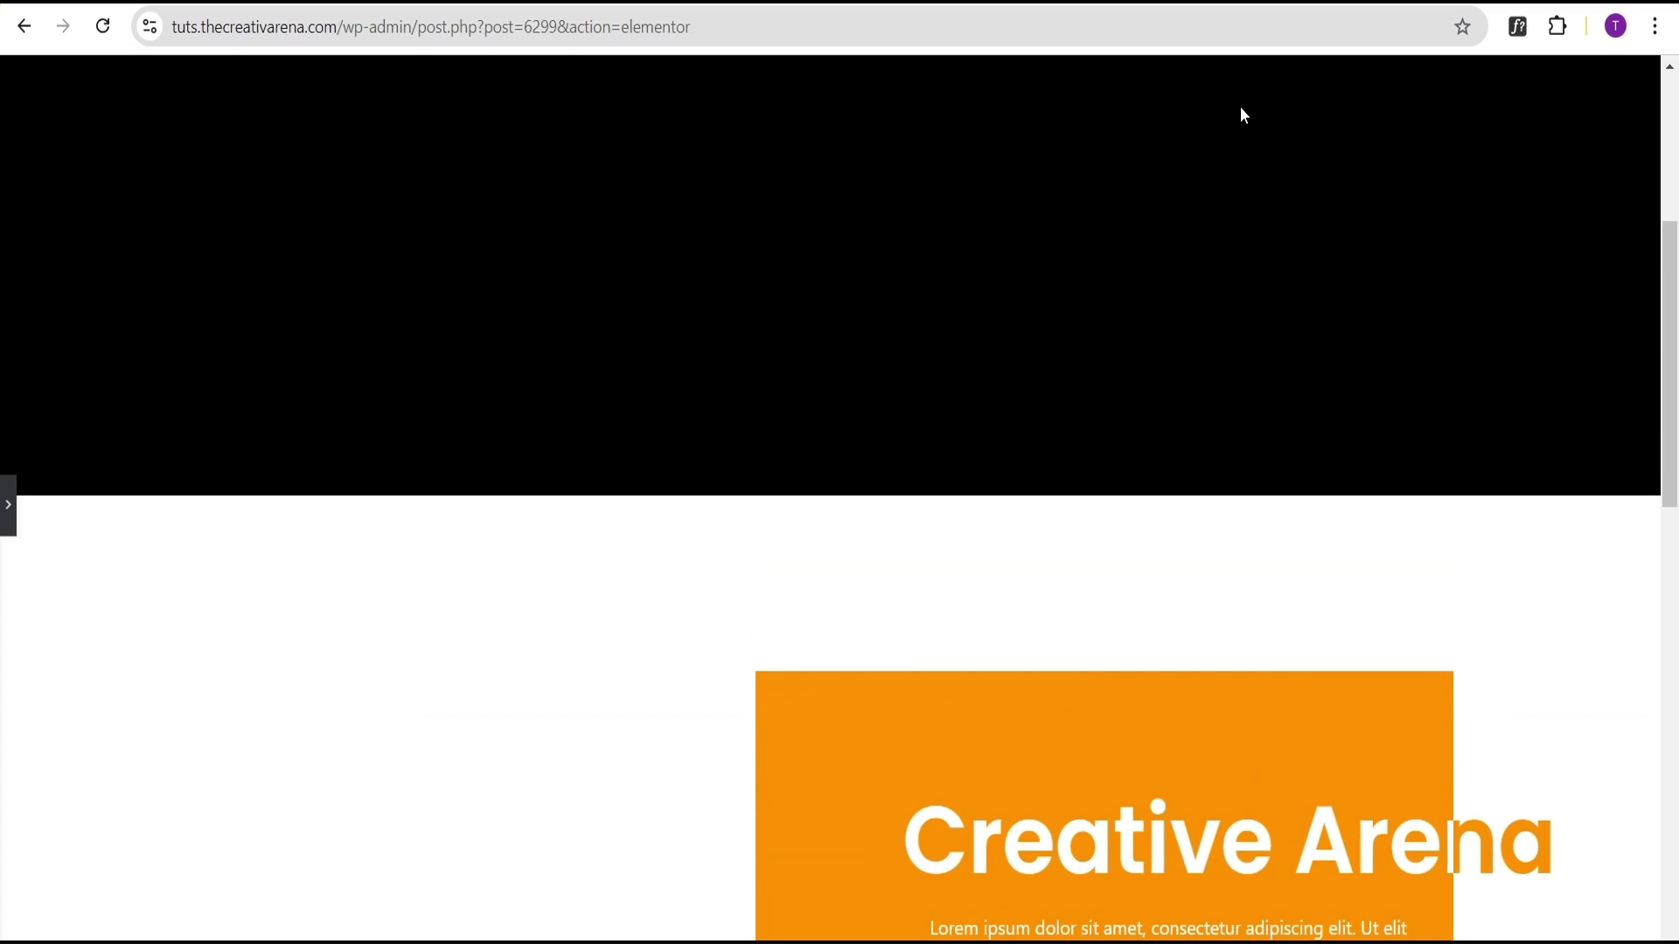
scroll(1239, 107, "down", 4)
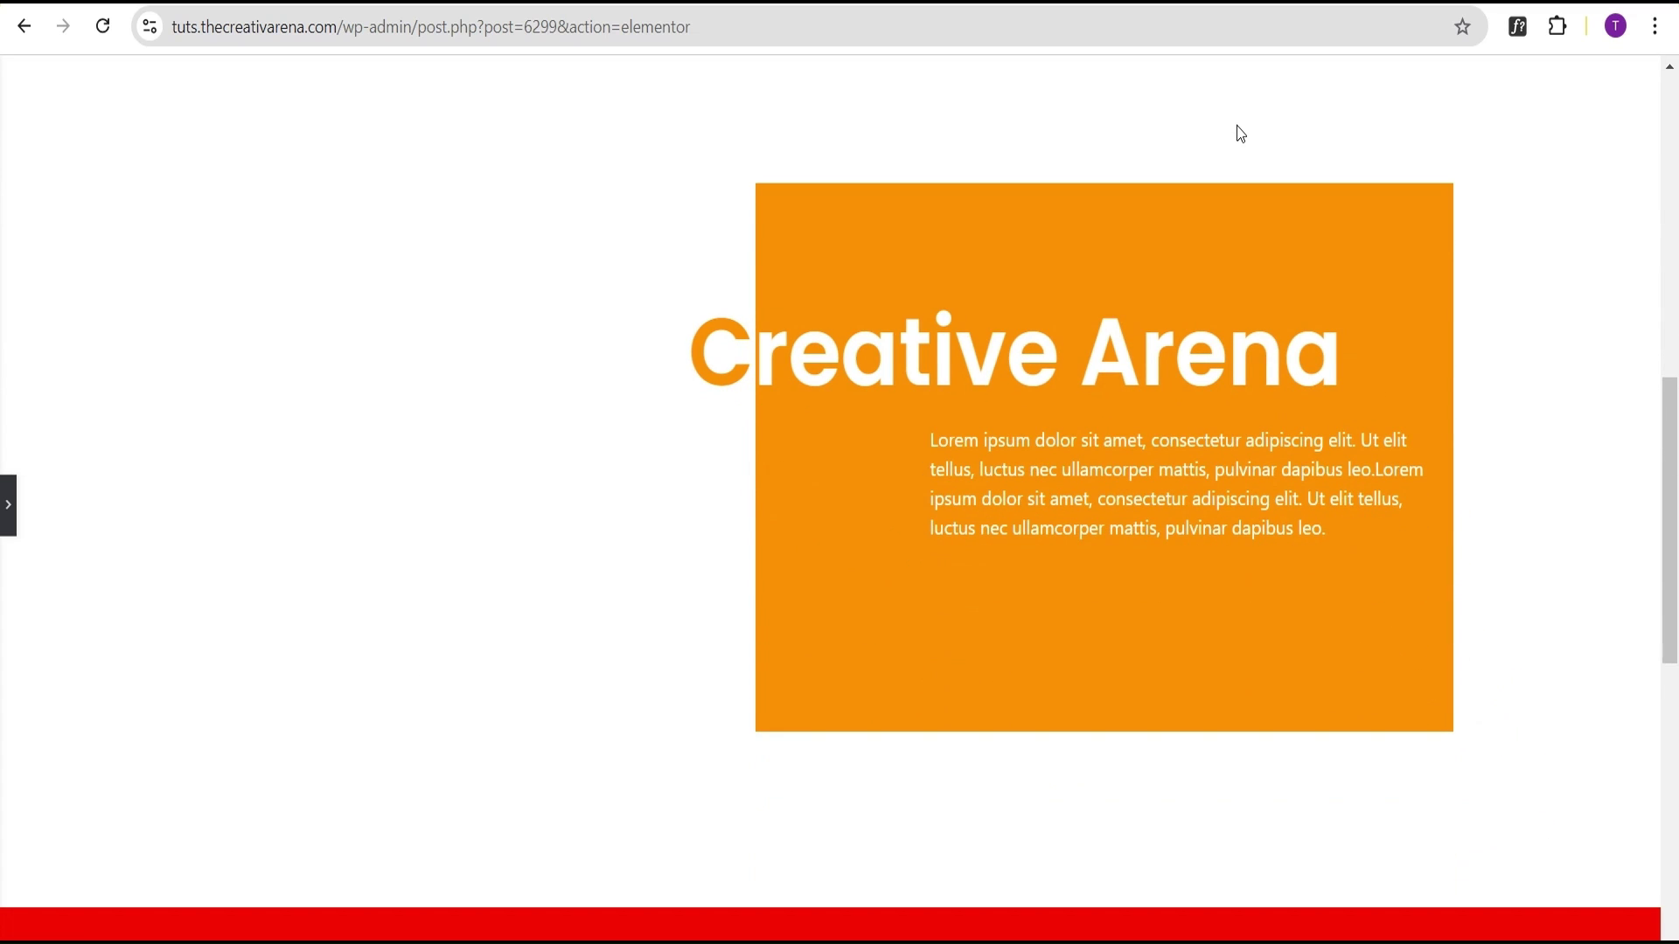
scroll(1218, 142, "down", 1)
scroll(1218, 143, "up", 1)
scroll(1212, 143, "down", 1)
scroll(1210, 135, "up", 1)
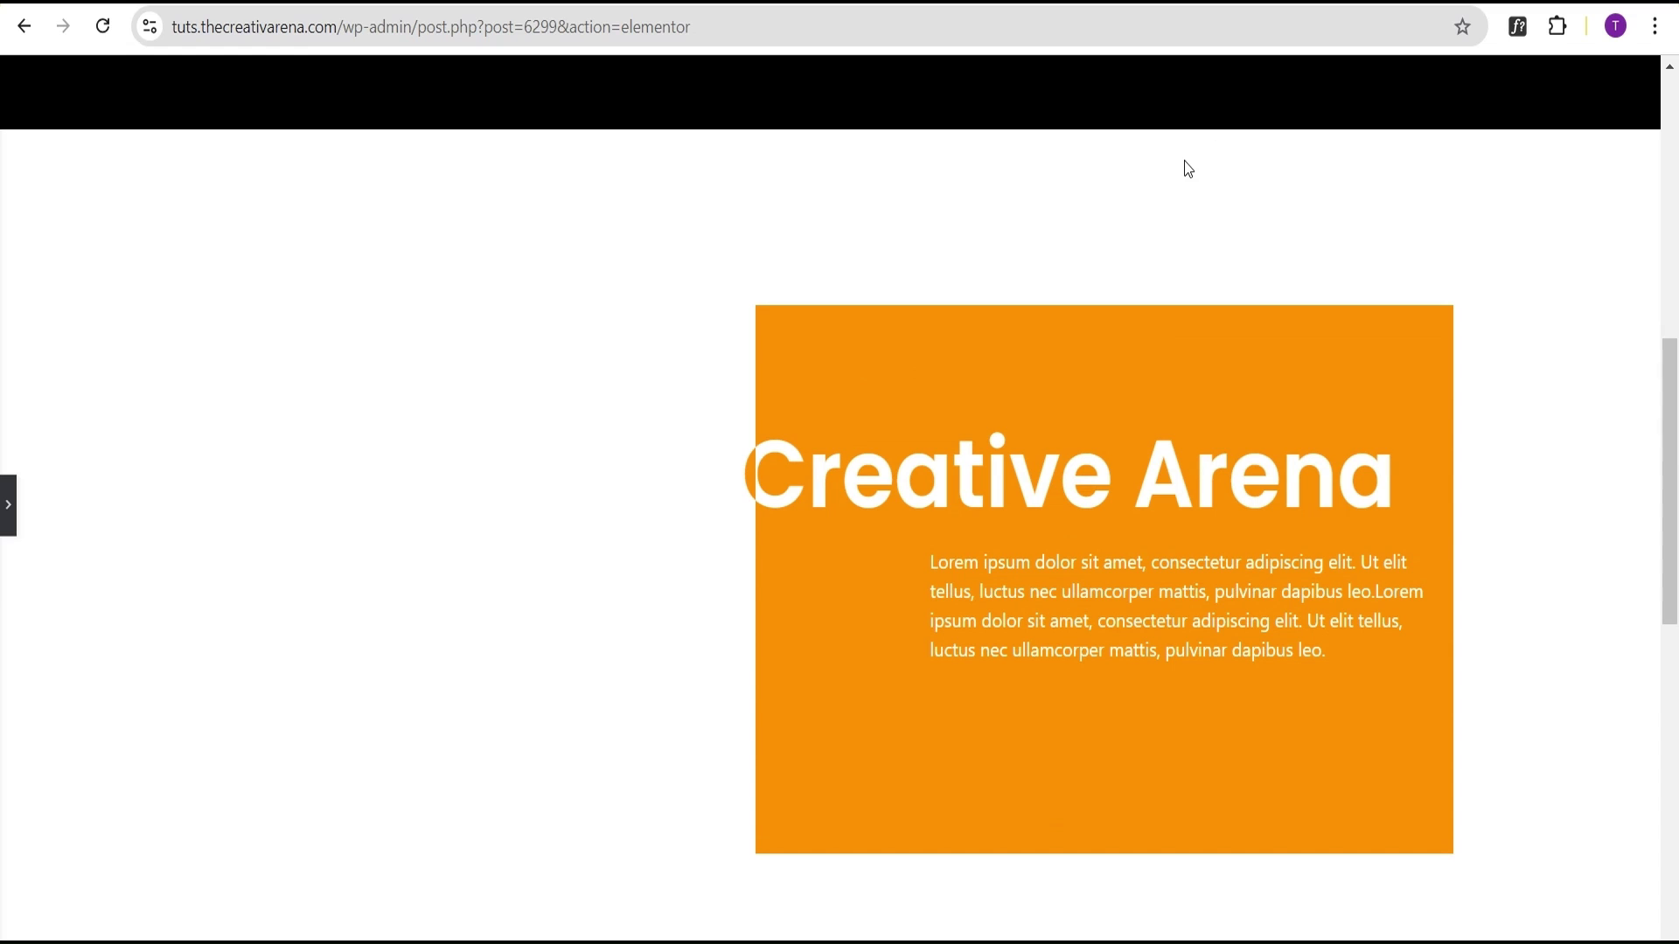
scroll(1198, 182, "down", 1)
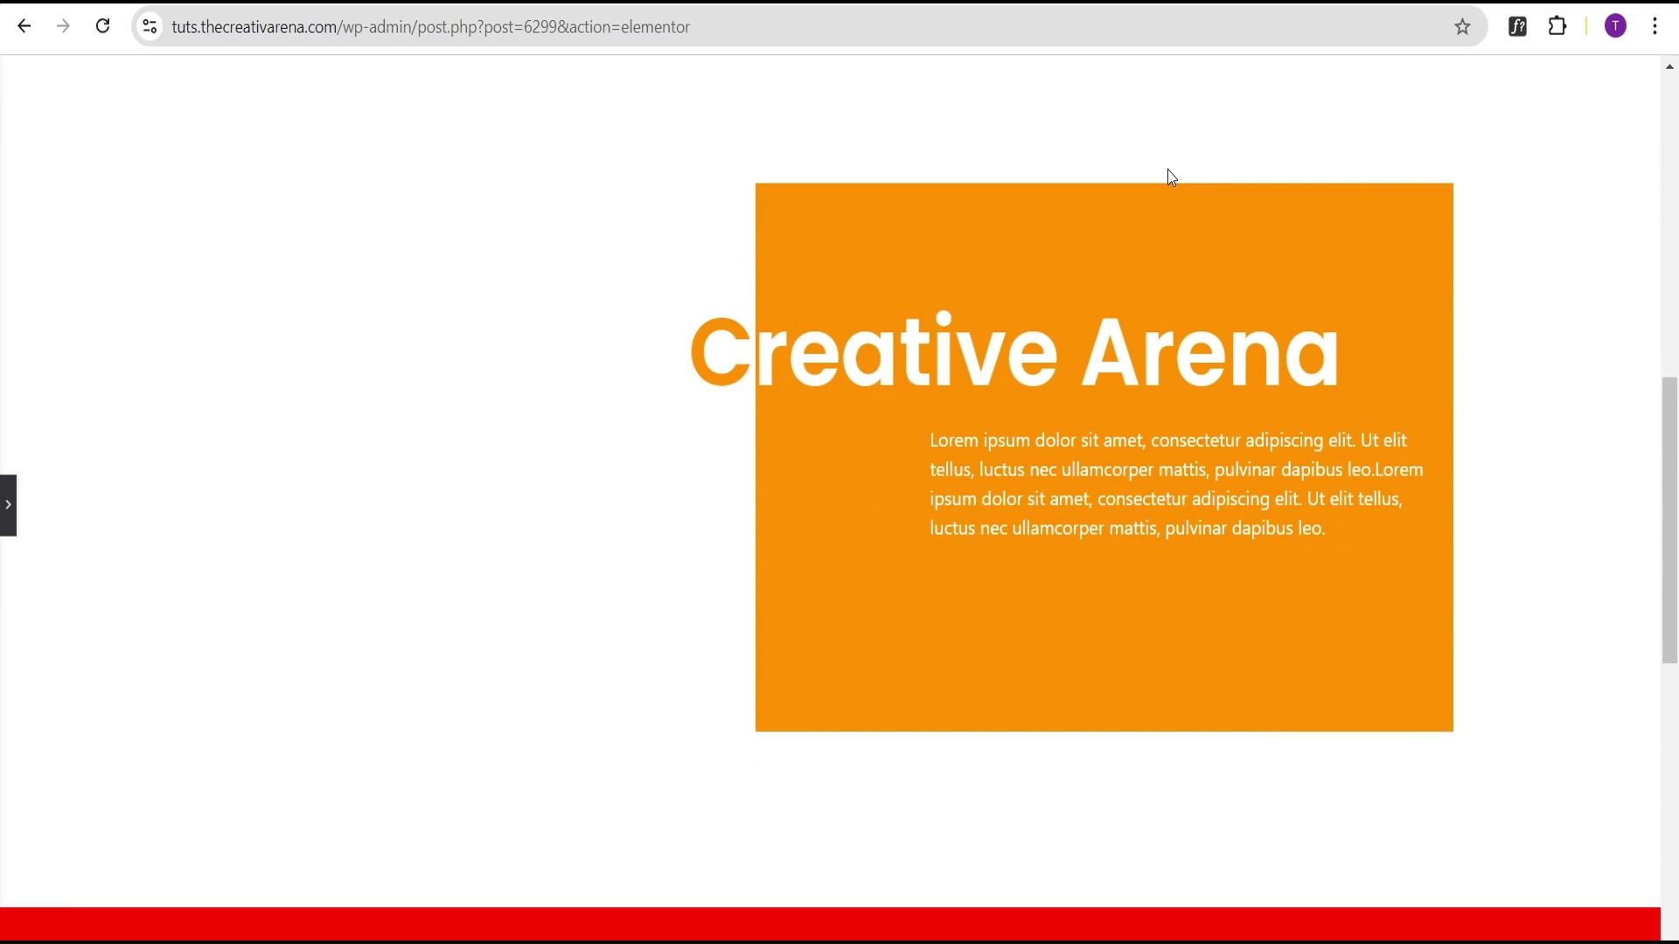
scroll(1187, 204, "down", 1)
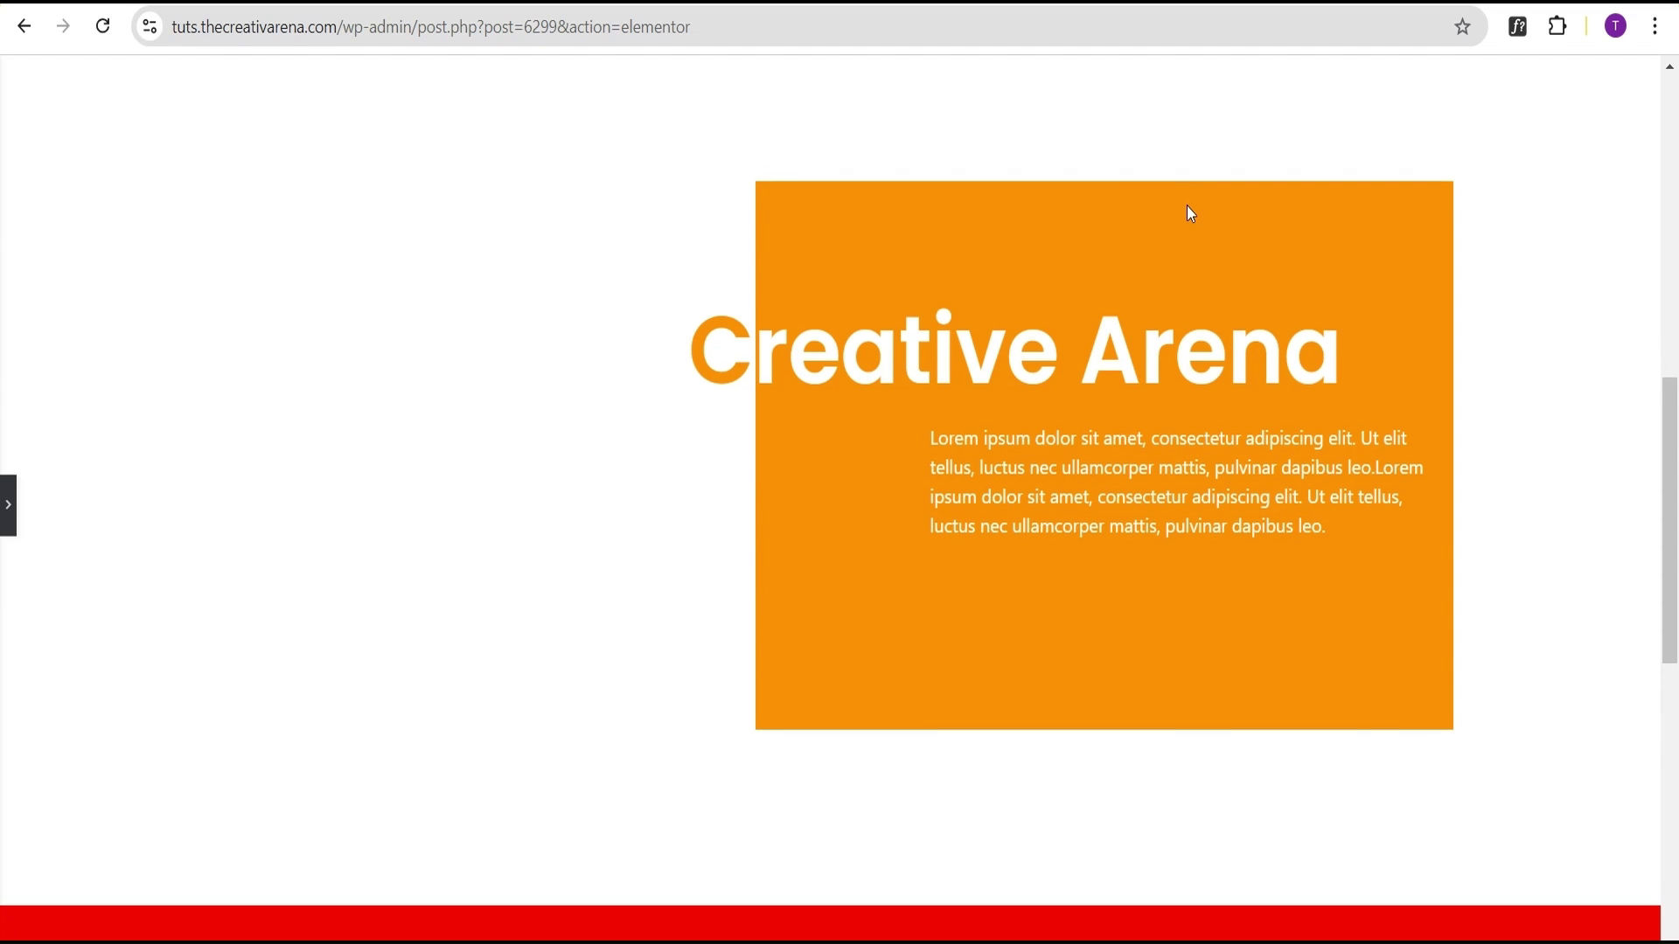
scroll(1188, 203, "up", 5)
scroll(1181, 207, "down", 2)
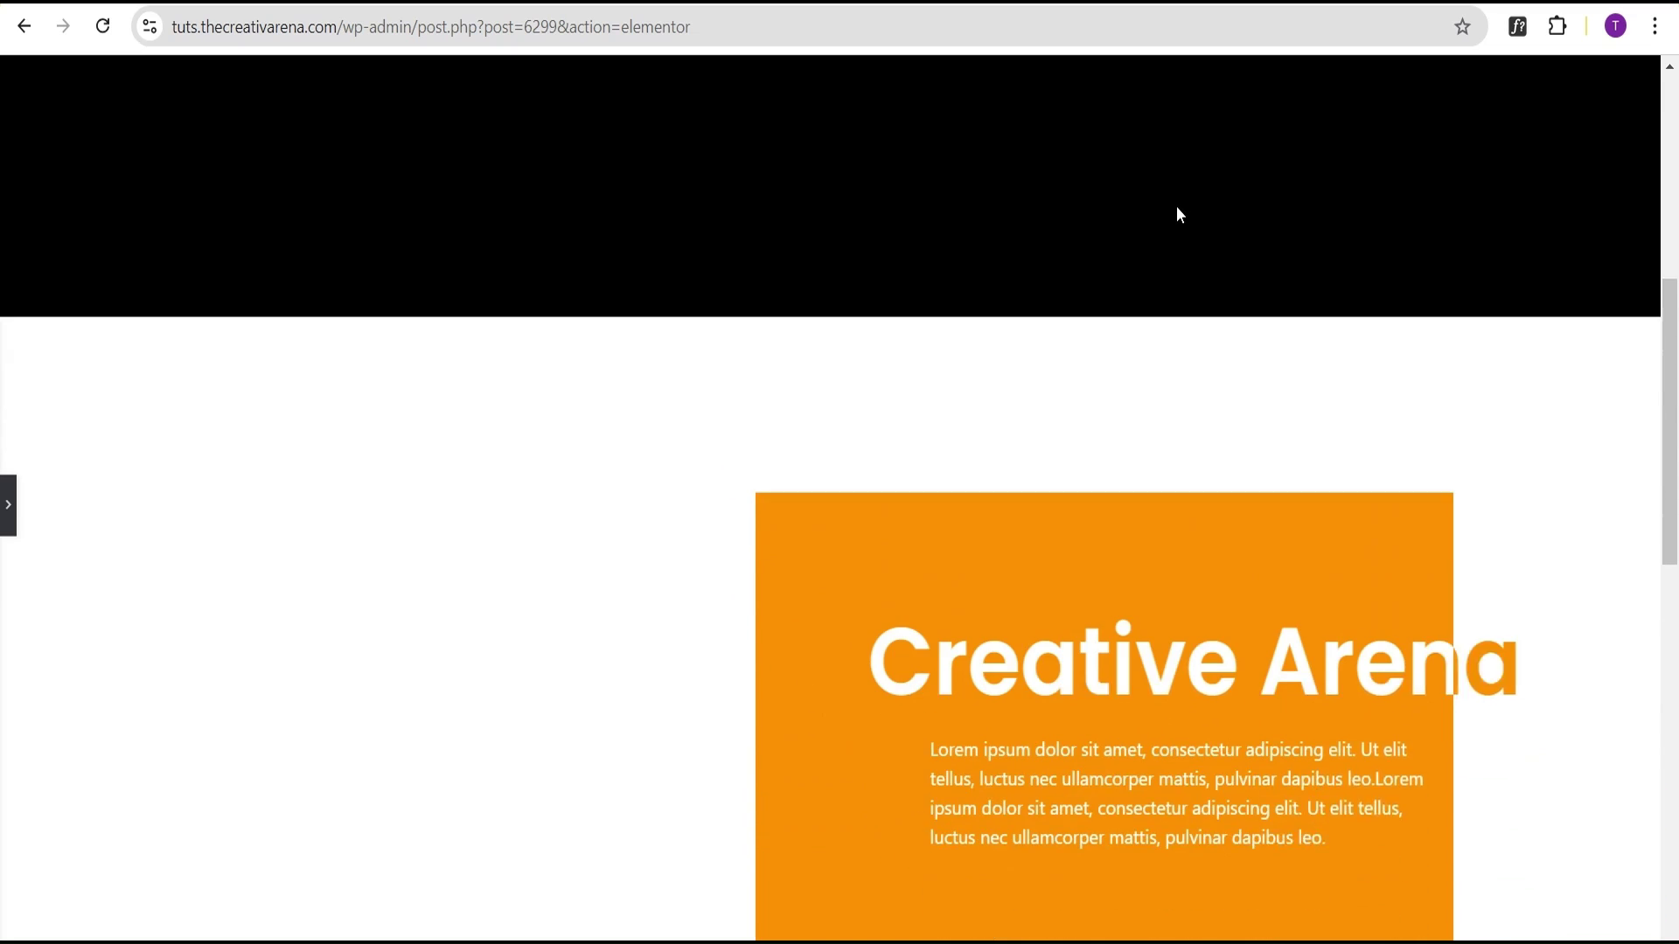